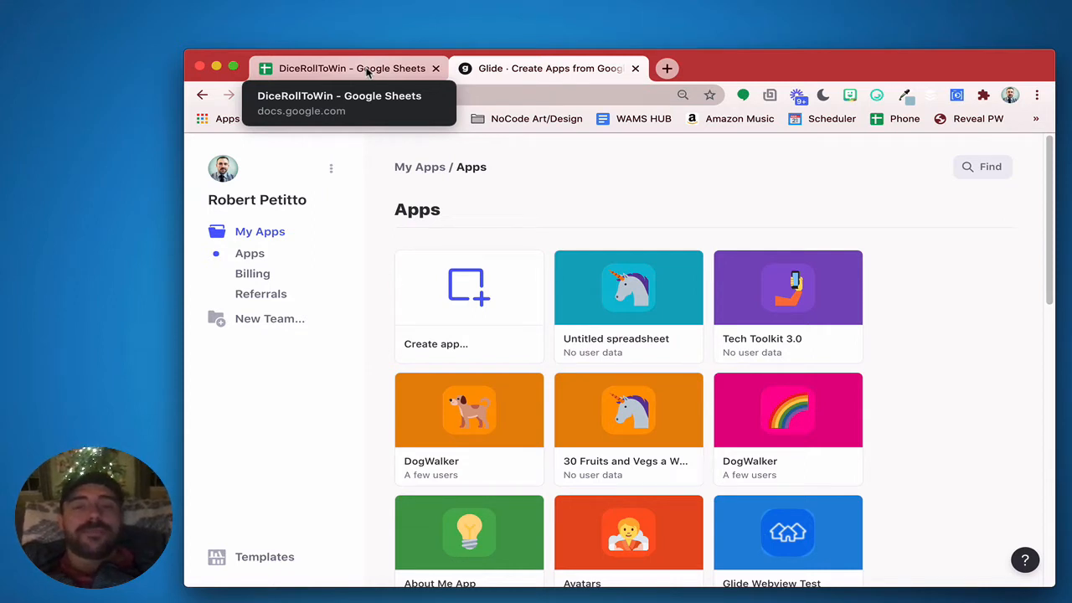
Rename the first sheet of the DiceRollToWin spreadsheet to Users
left_click(366, 71)
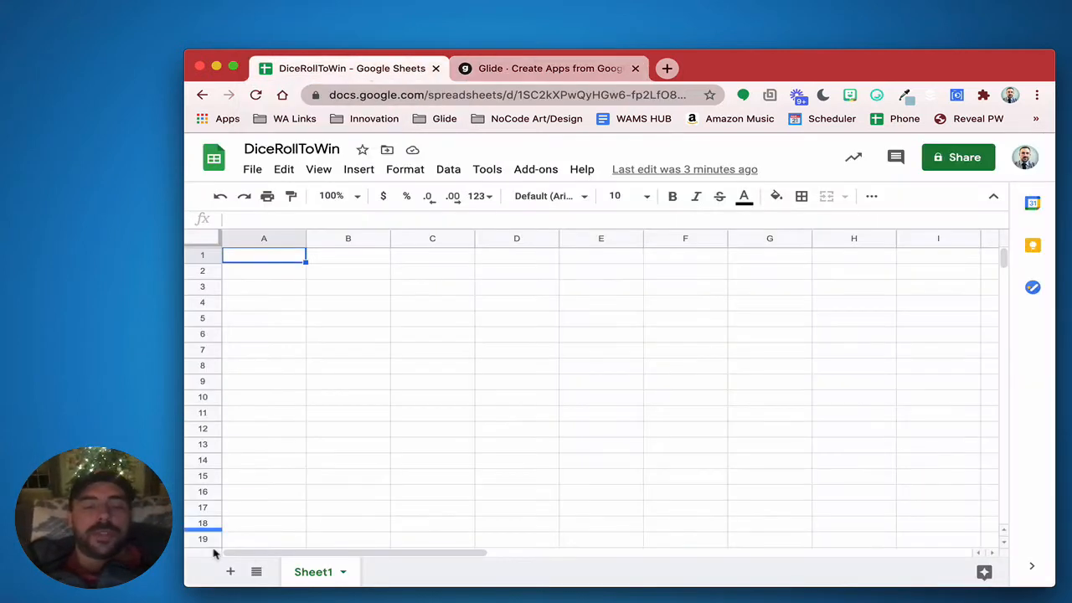
double_click(325, 576)
type("User")
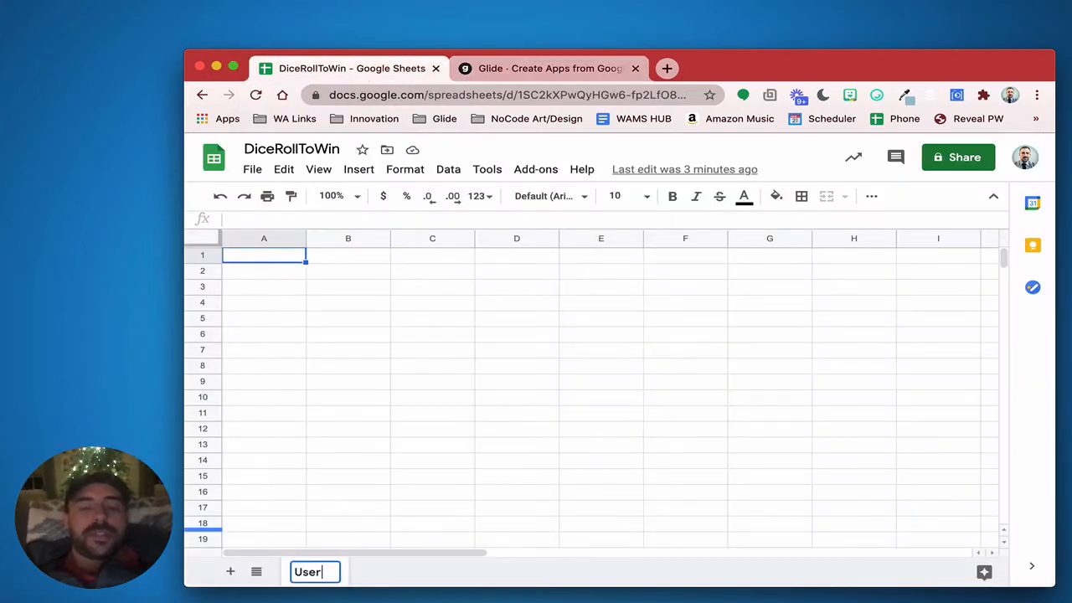
type("s")
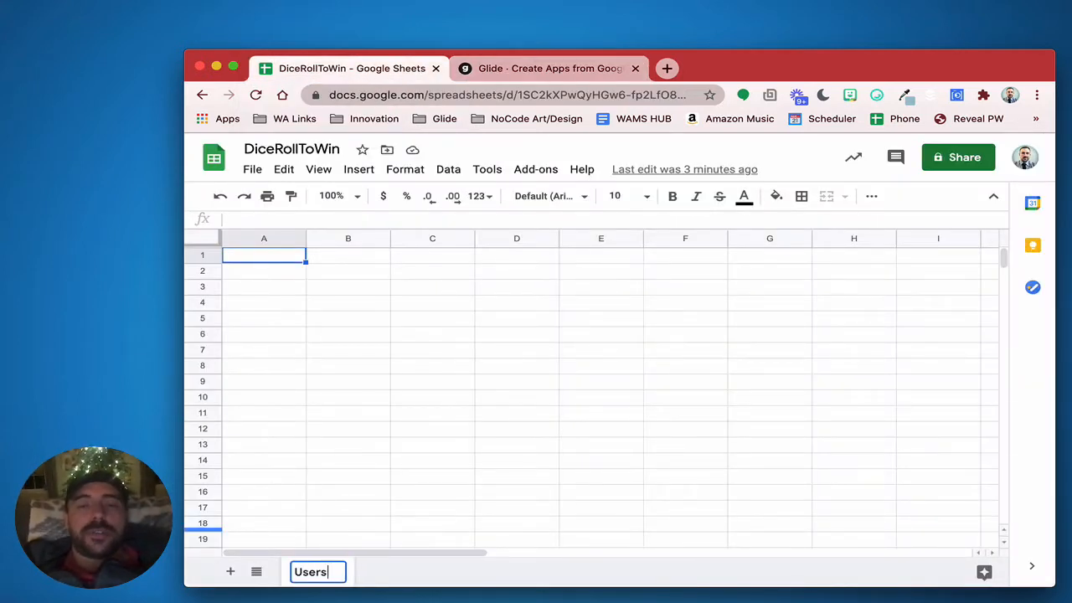
Add two more sheets named Dice and Rolls
left_click(230, 572)
double_click(382, 573)
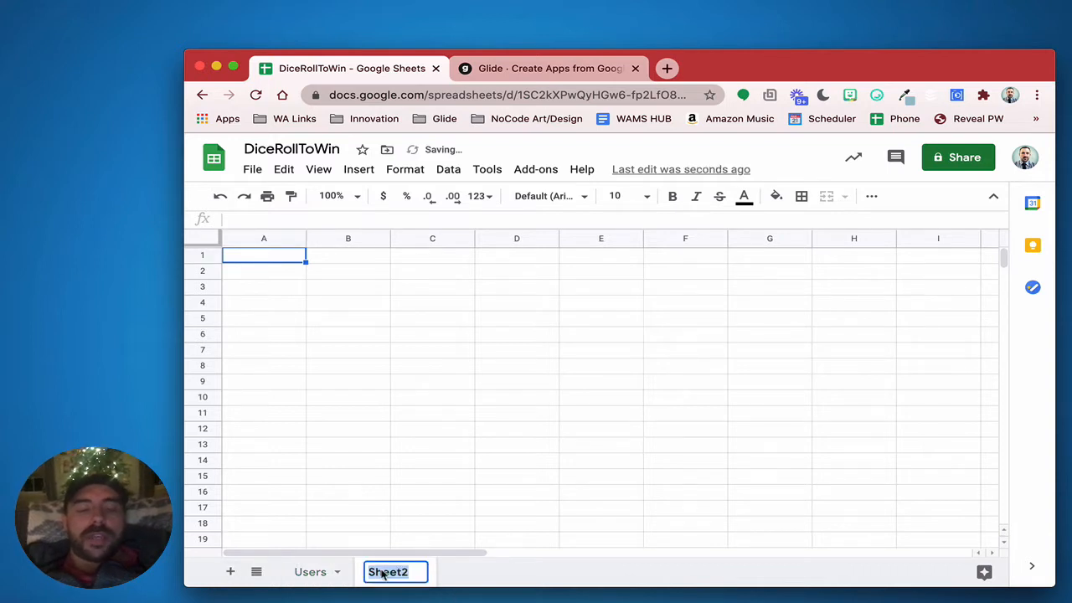
type("Dice")
left_click(230, 572)
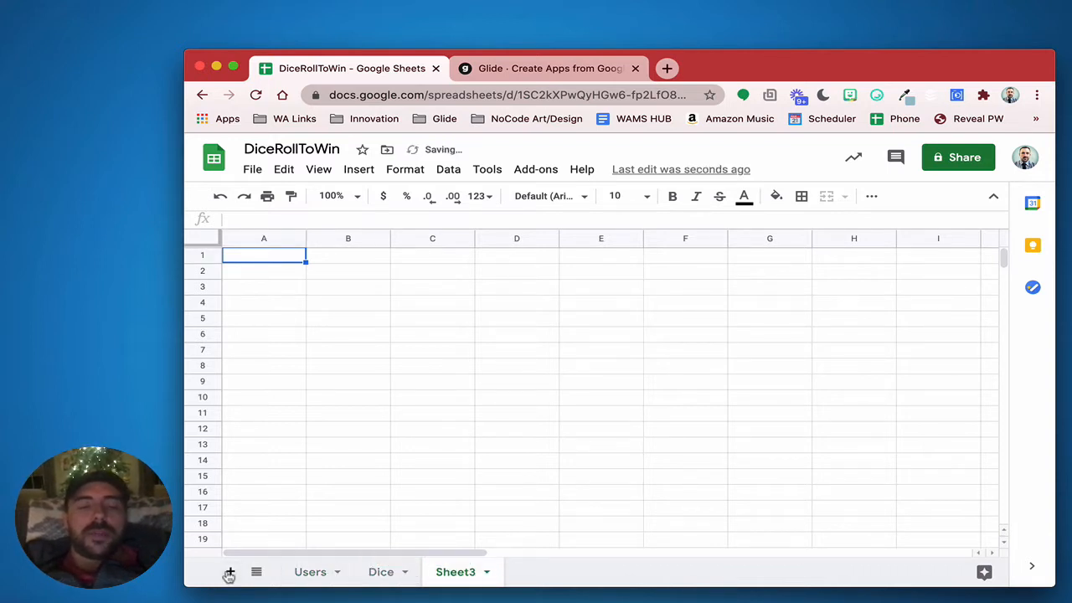
double_click(450, 572)
type("Rolls")
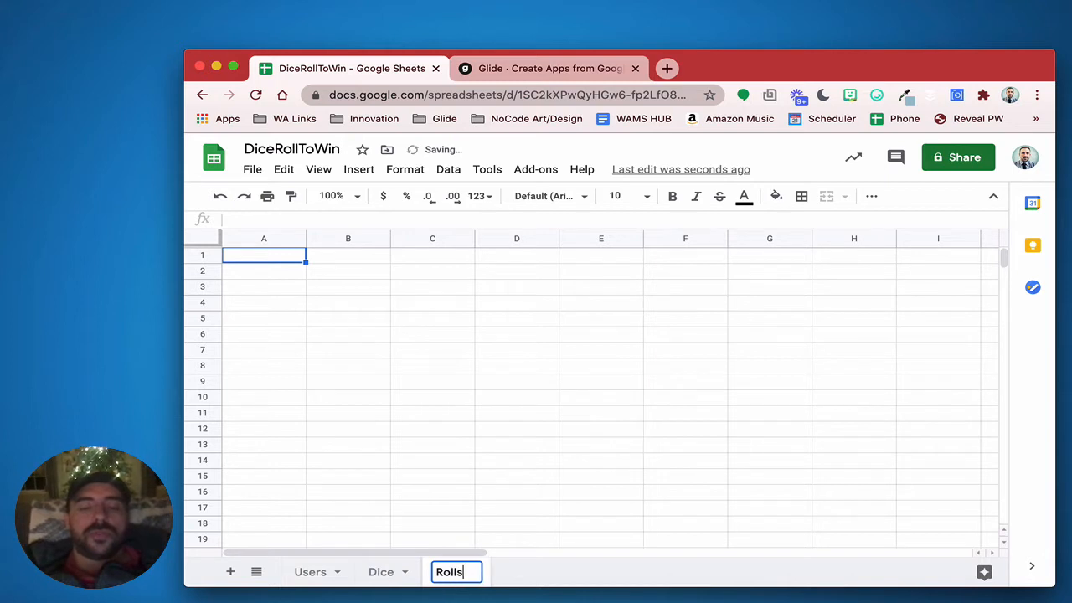
key("Return")
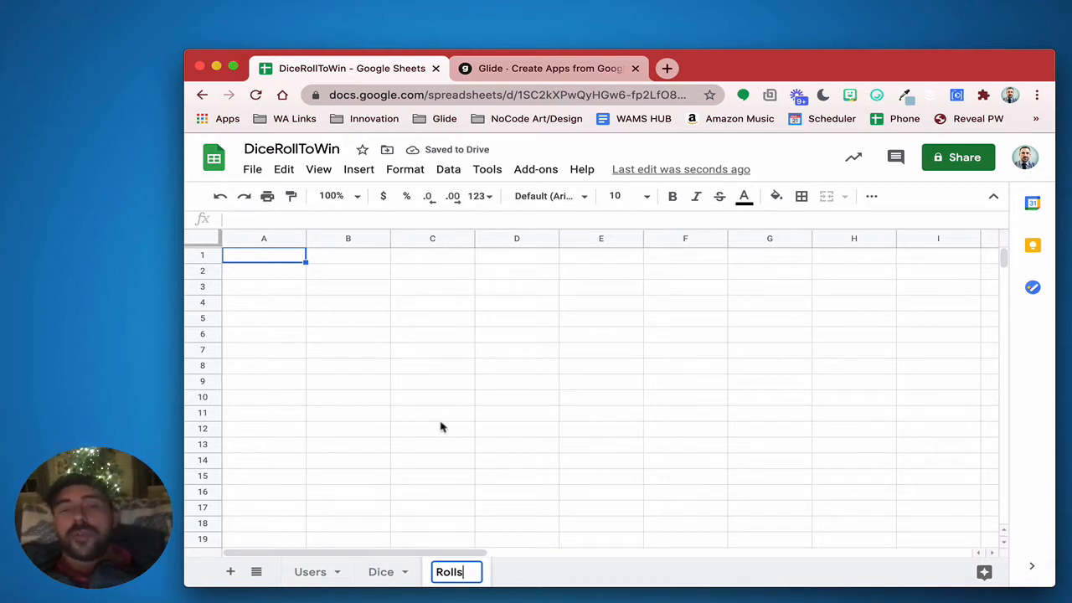
left_click(442, 420)
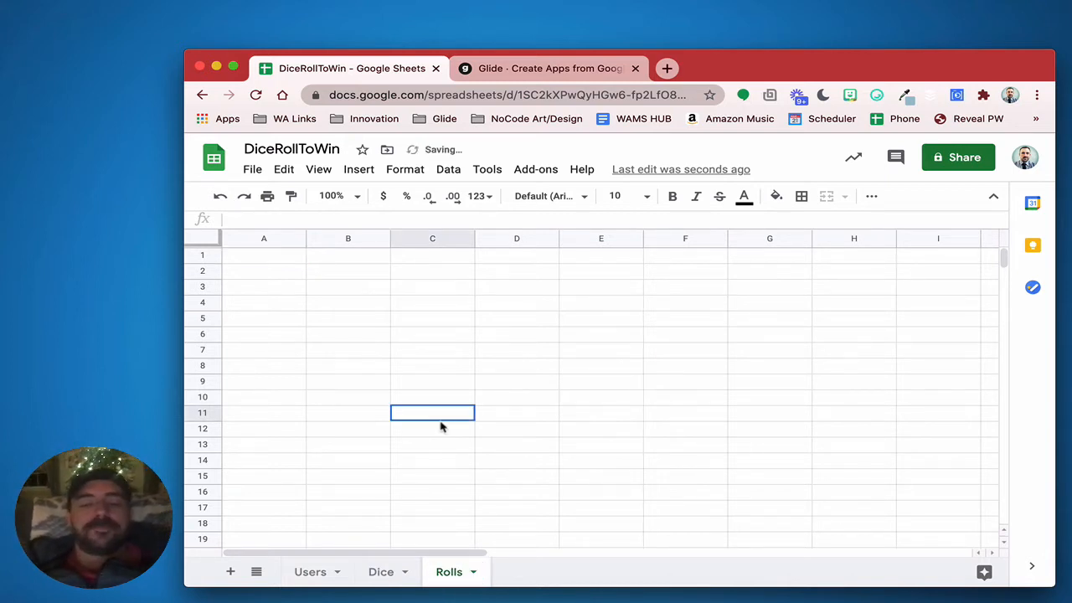
Dismiss the dictionary popup and enter headers Email, Name and Photo in Users A1–C1
left_click(388, 600)
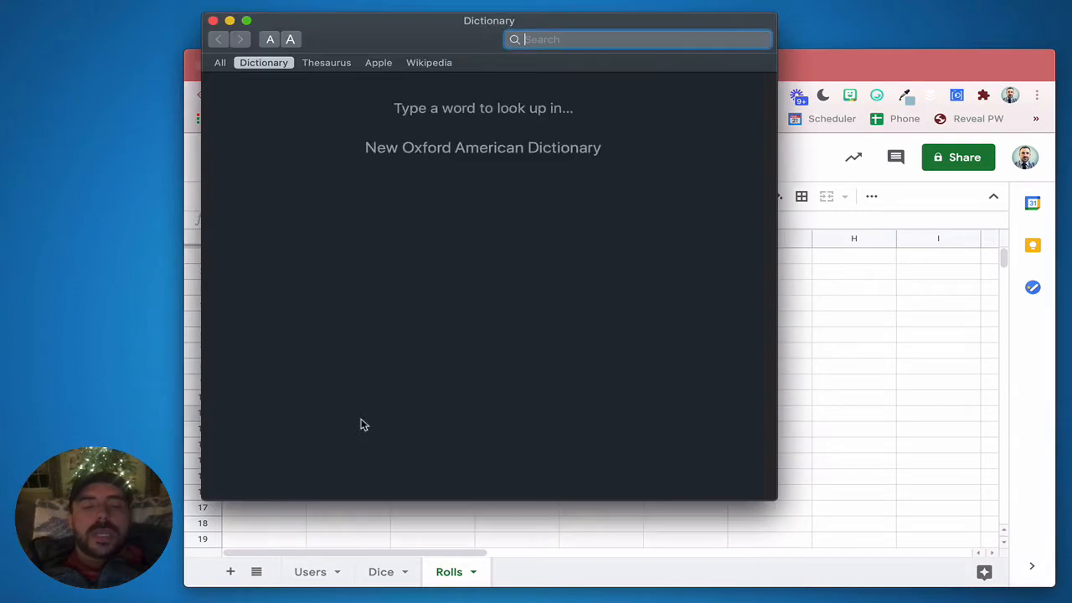
left_click(215, 21)
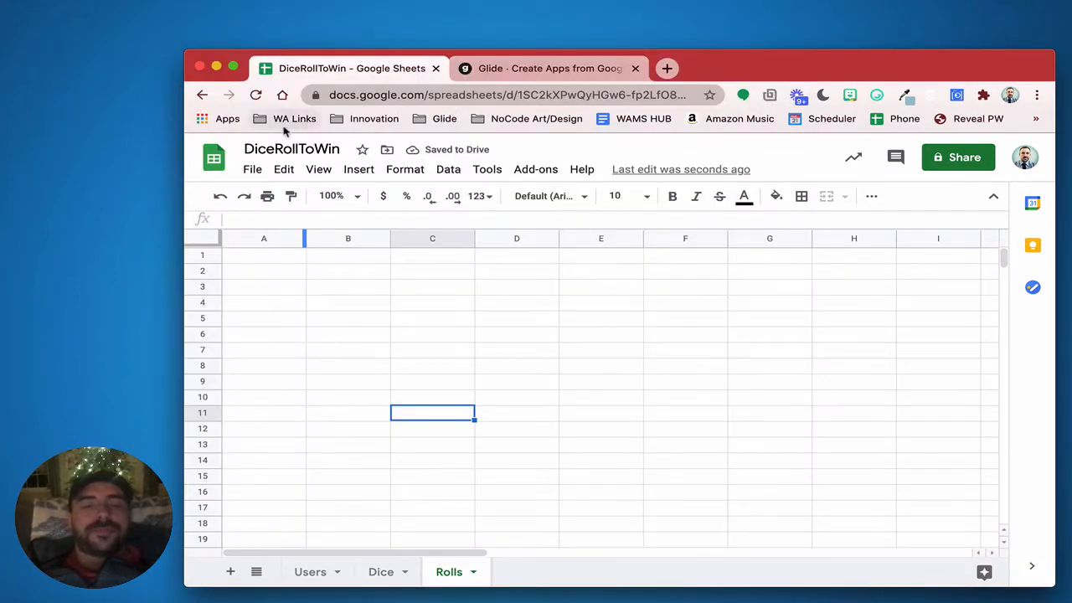
left_click(310, 572)
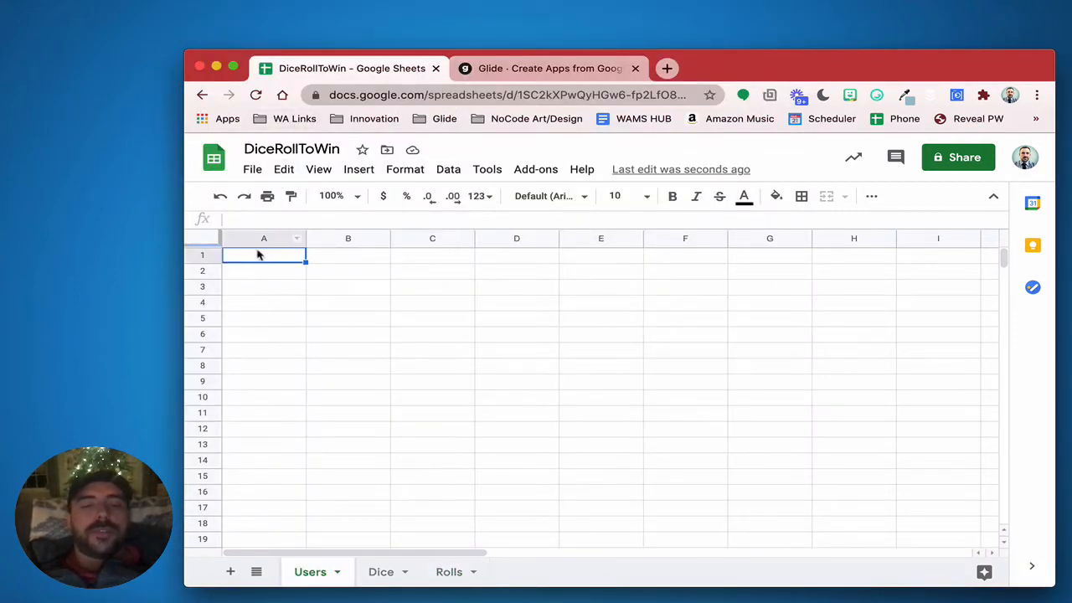
type("Em")
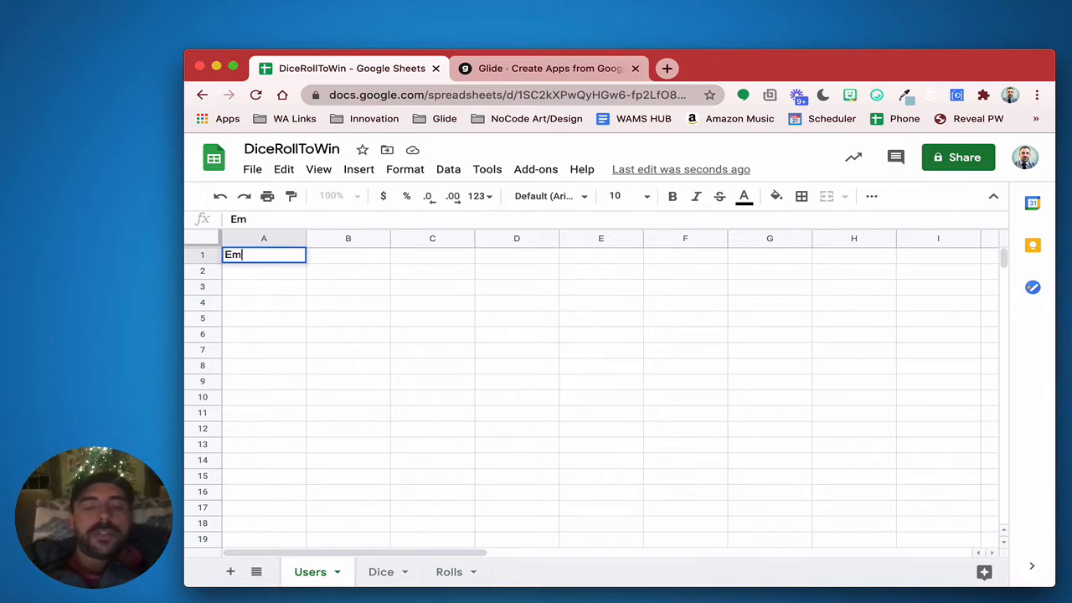
type("ail")
key("Tab")
type("Name")
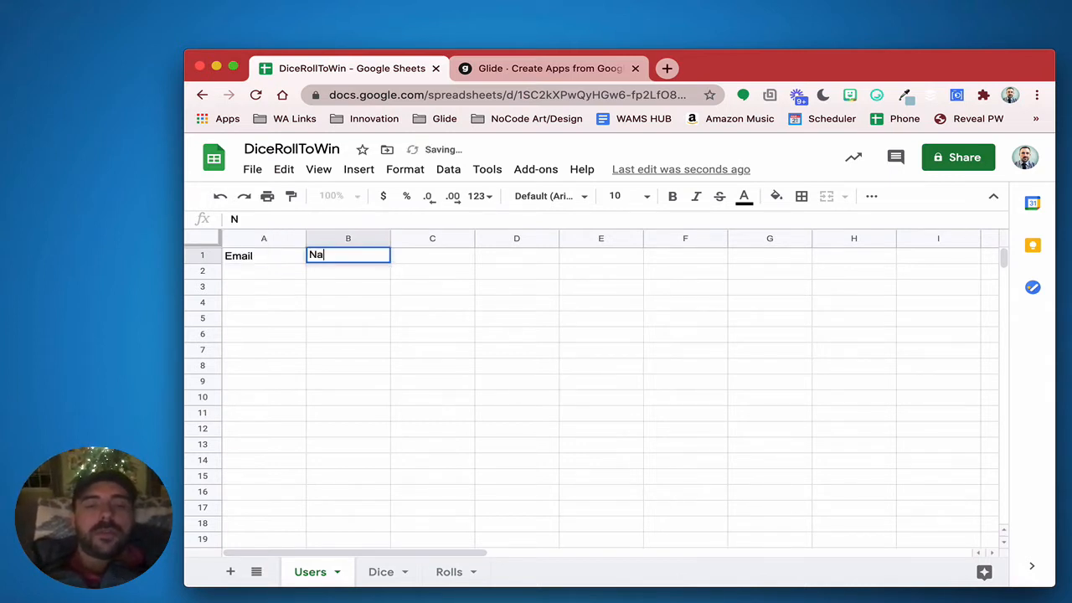
key("Tab")
type("Photo")
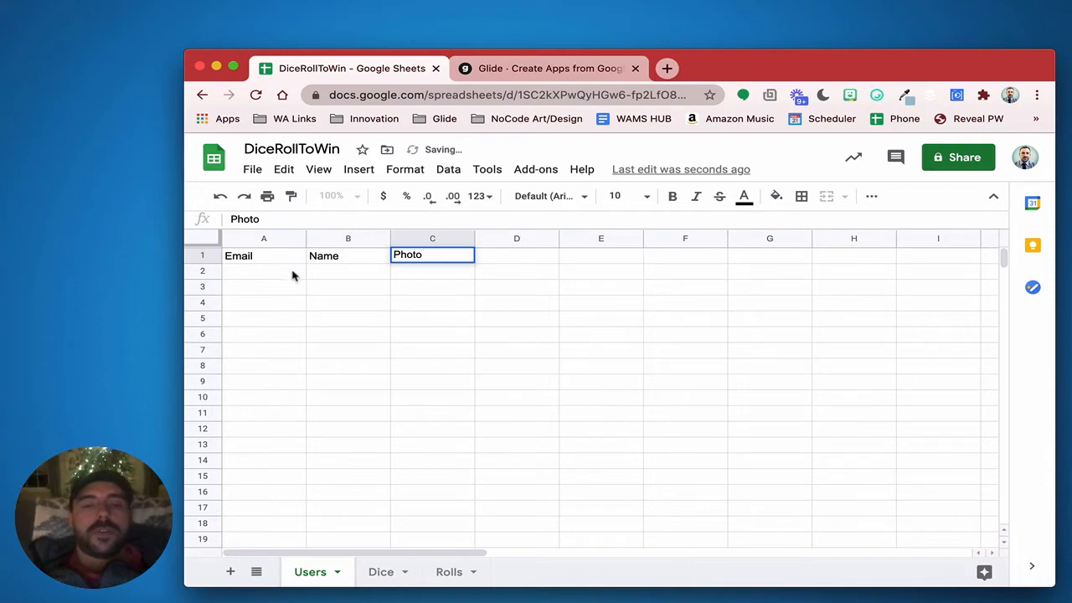
left_click(366, 573)
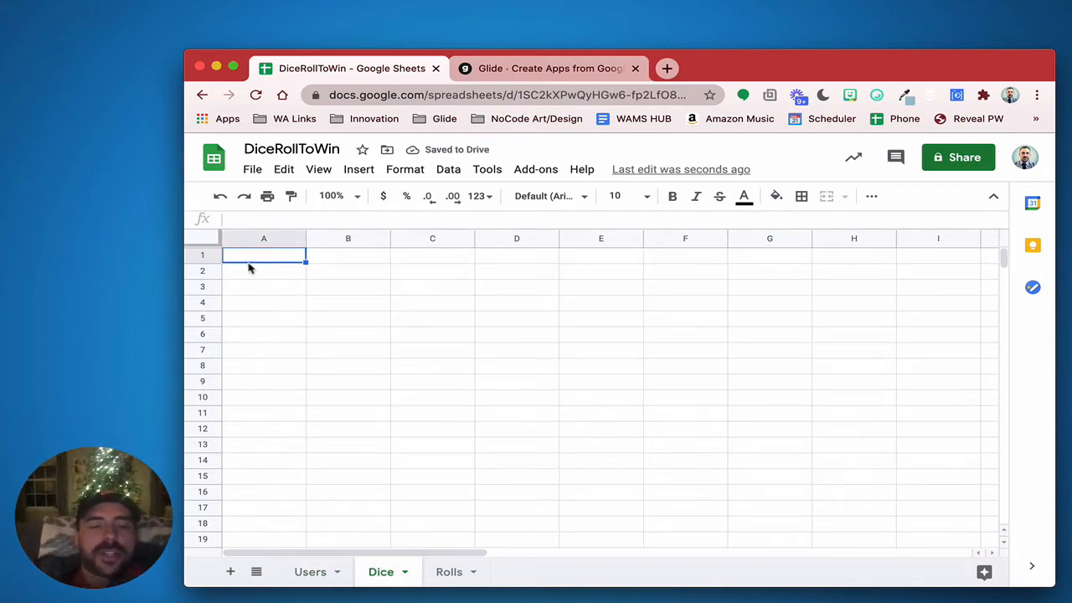
Put the Sides header in Dice A1 and freeze the header row
type("1")
key("Return")
type("2")
key("Return")
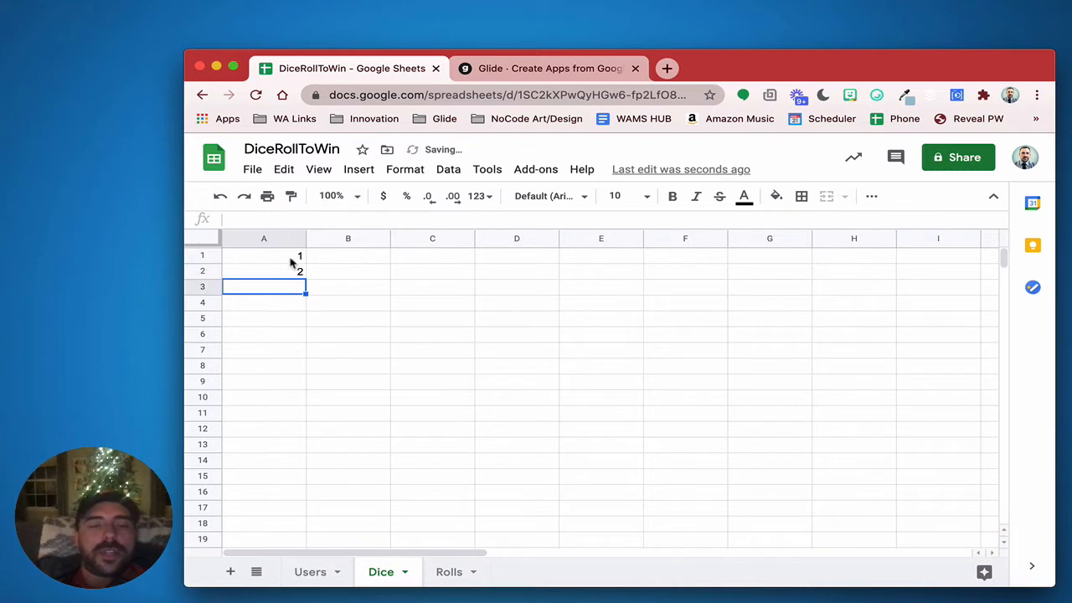
left_click(277, 256)
type("Sides")
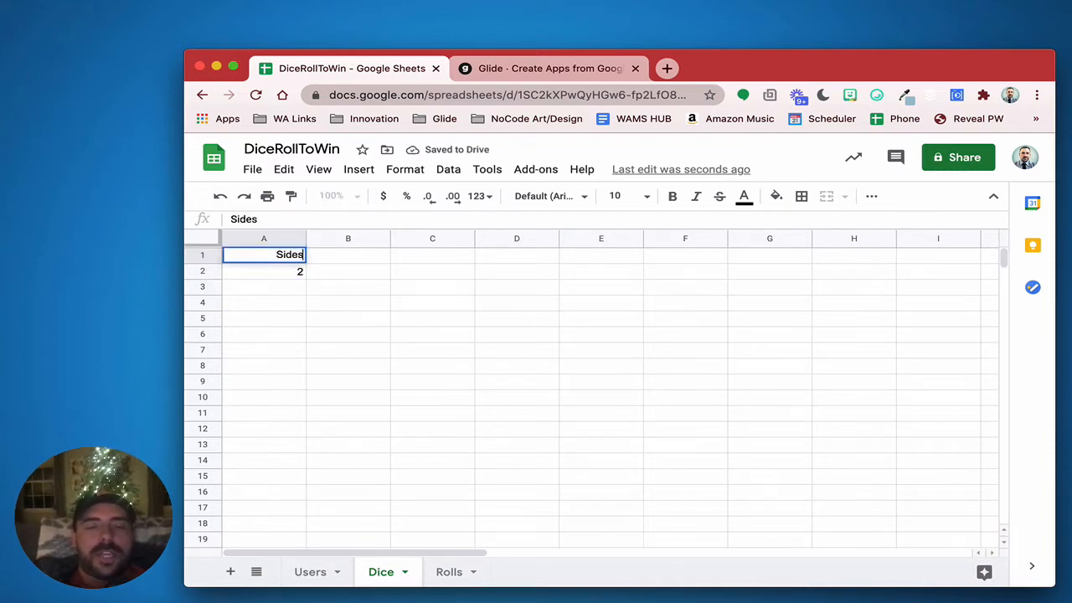
key("Return")
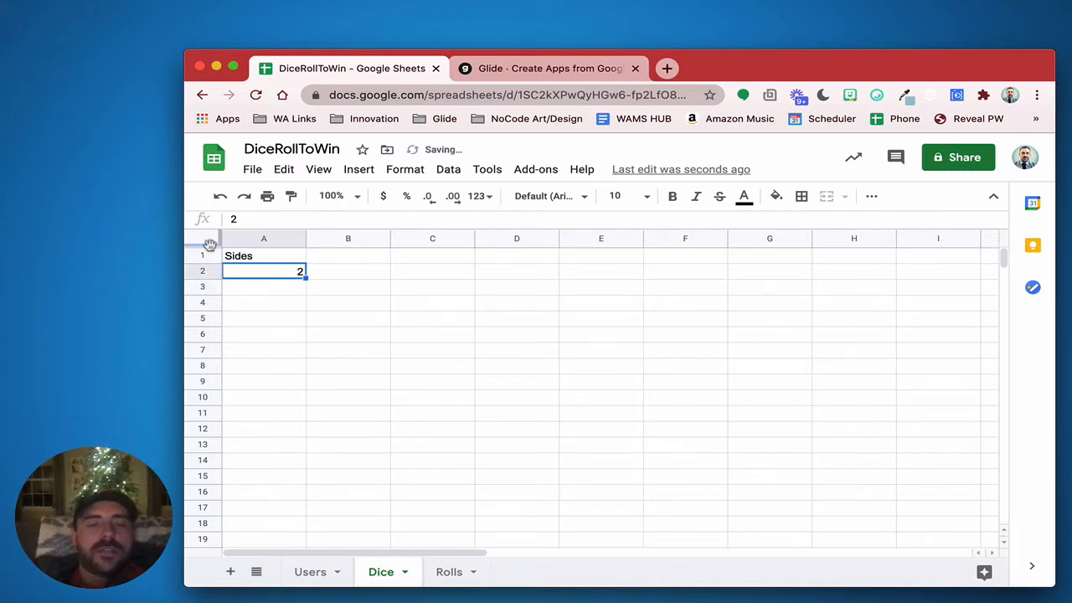
left_click_drag(210, 243, 210, 266)
Fill the values 1 through 6 down A2:A7 under Sides
type("1")
key("Return")
type("2")
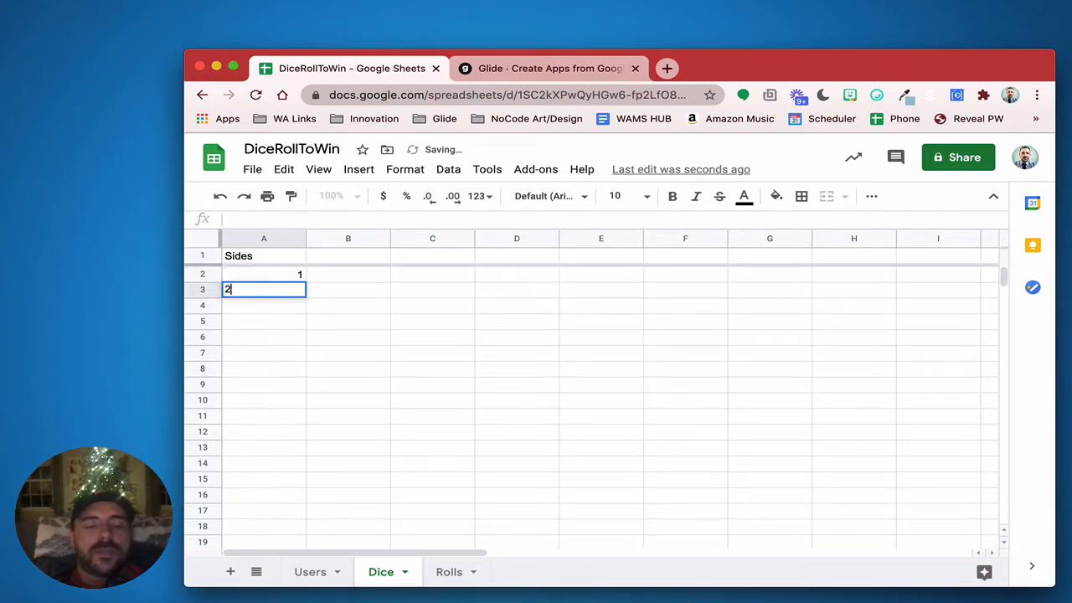
key("Return")
type("3")
key("Return")
type("4")
key("Return")
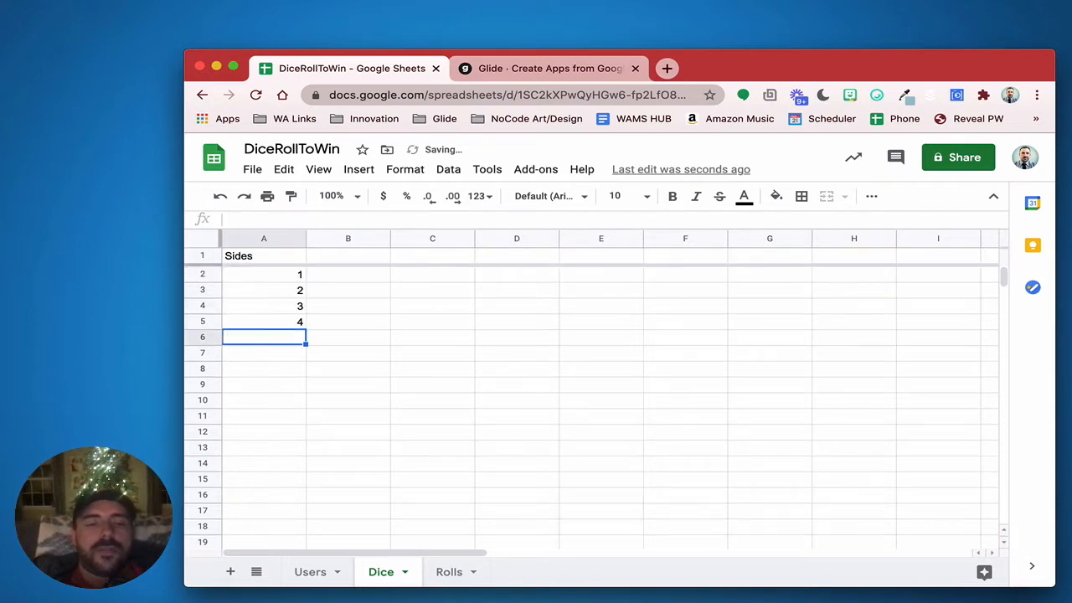
type("5")
key("Return")
type("6")
key("Return")
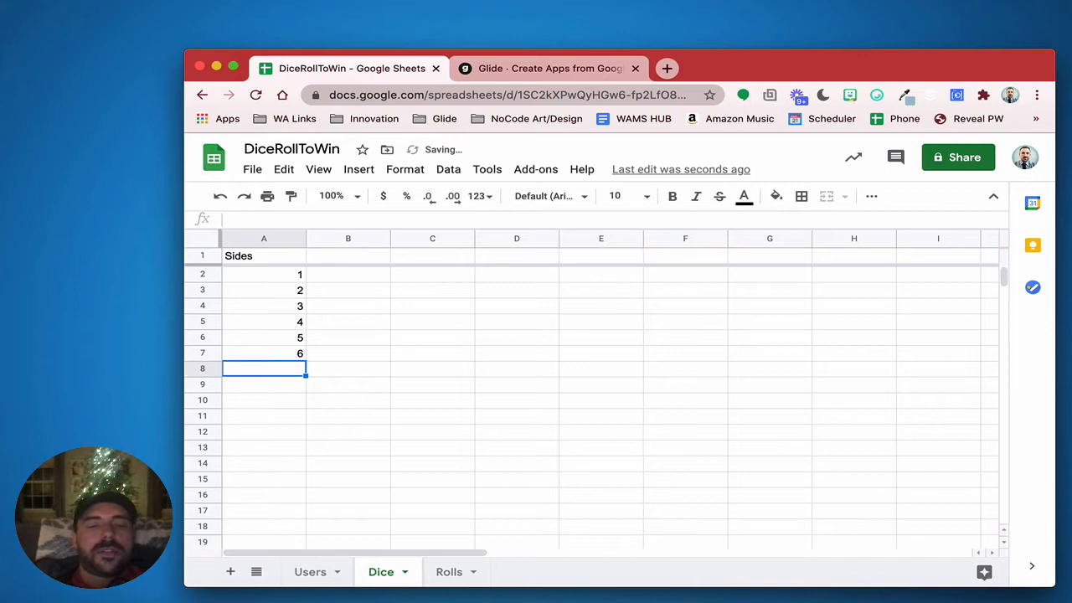
left_click(332, 262)
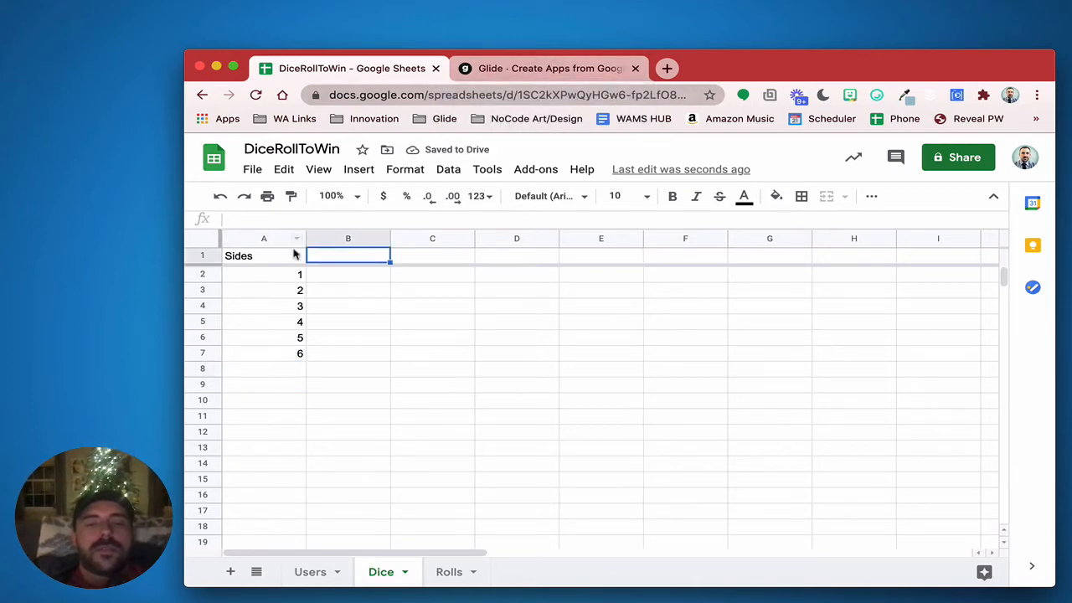
Freeze the Rolls header row and enter headers Email, DiceRoll and Timestamp
left_click(449, 573)
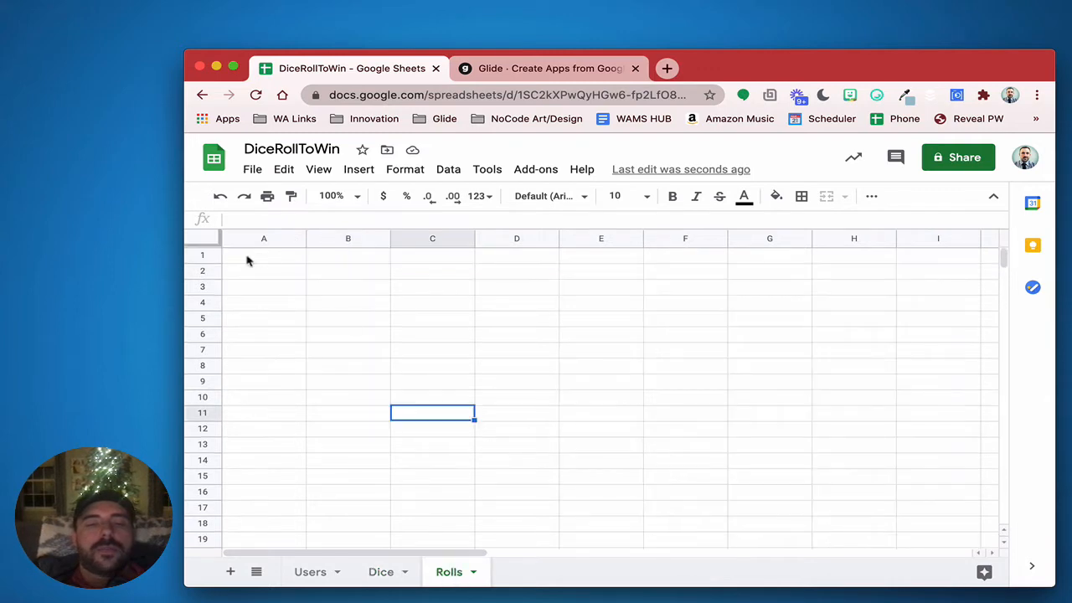
left_click_drag(209, 242, 210, 263)
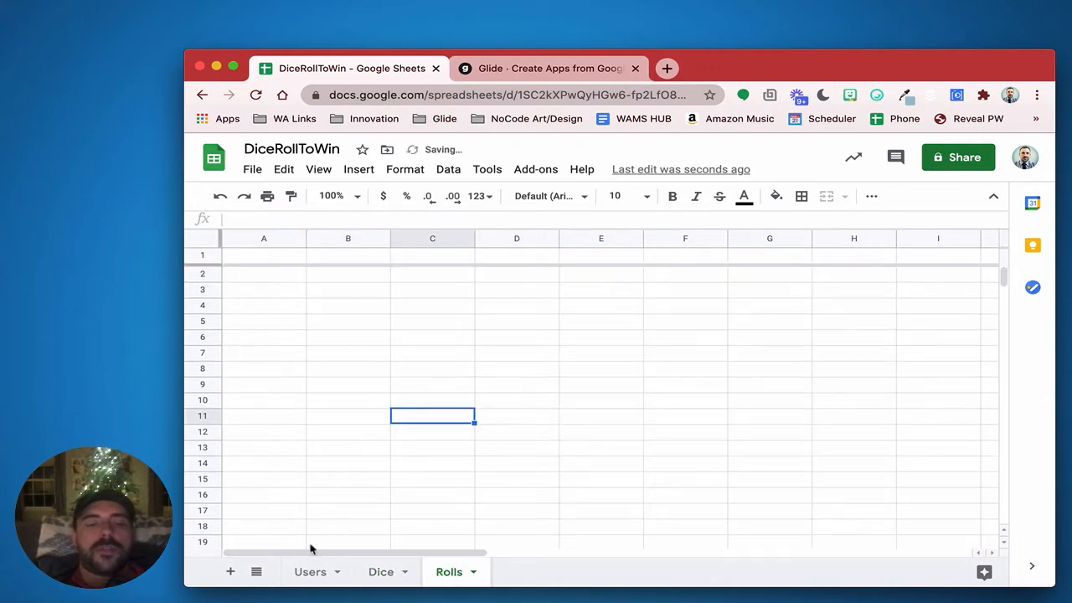
left_click(280, 258)
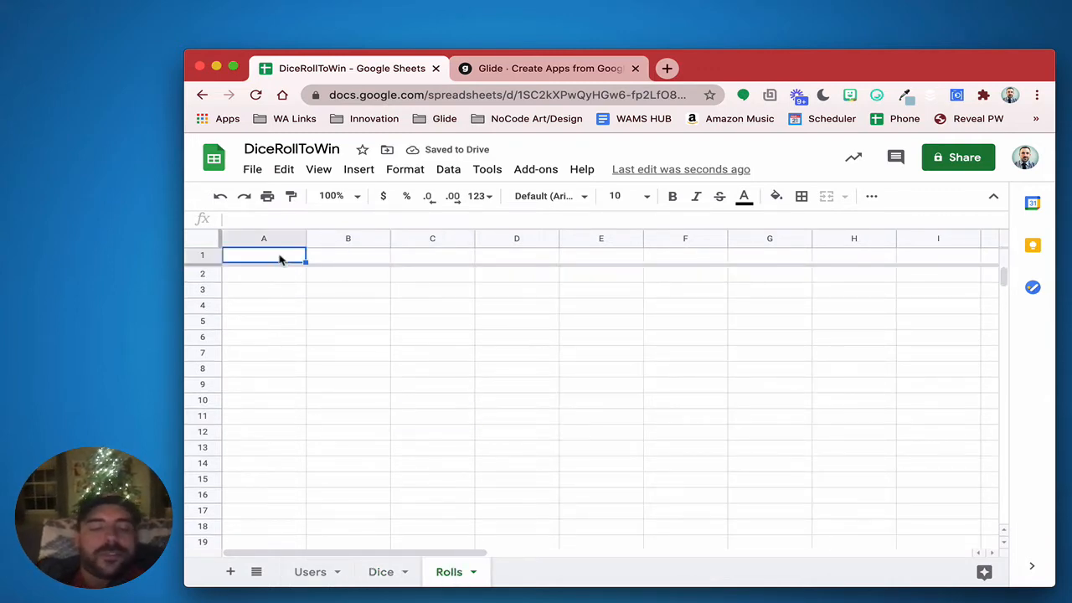
type("Email")
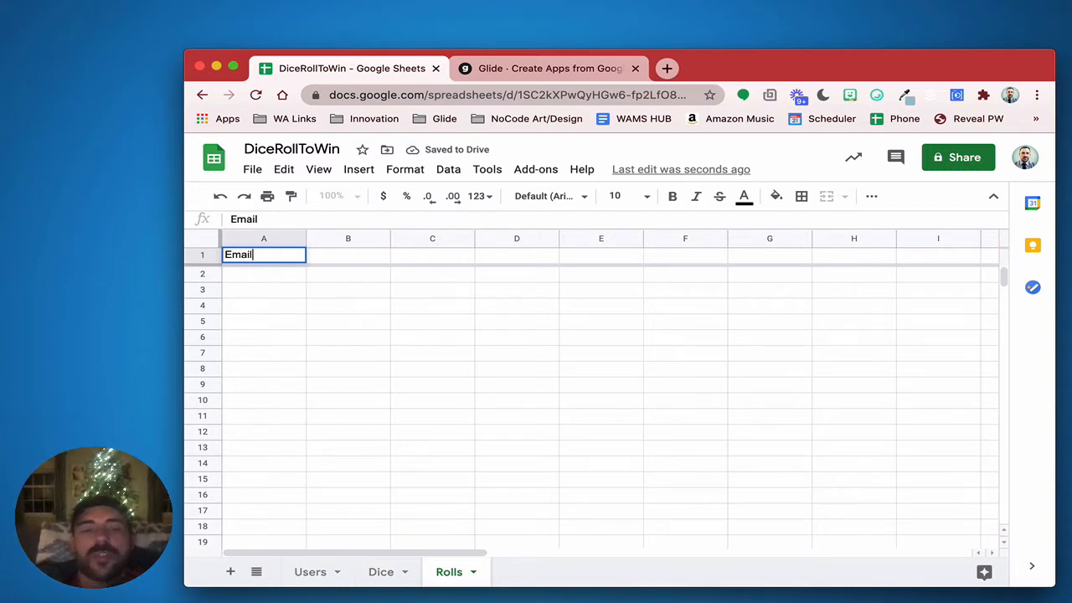
left_click(366, 260)
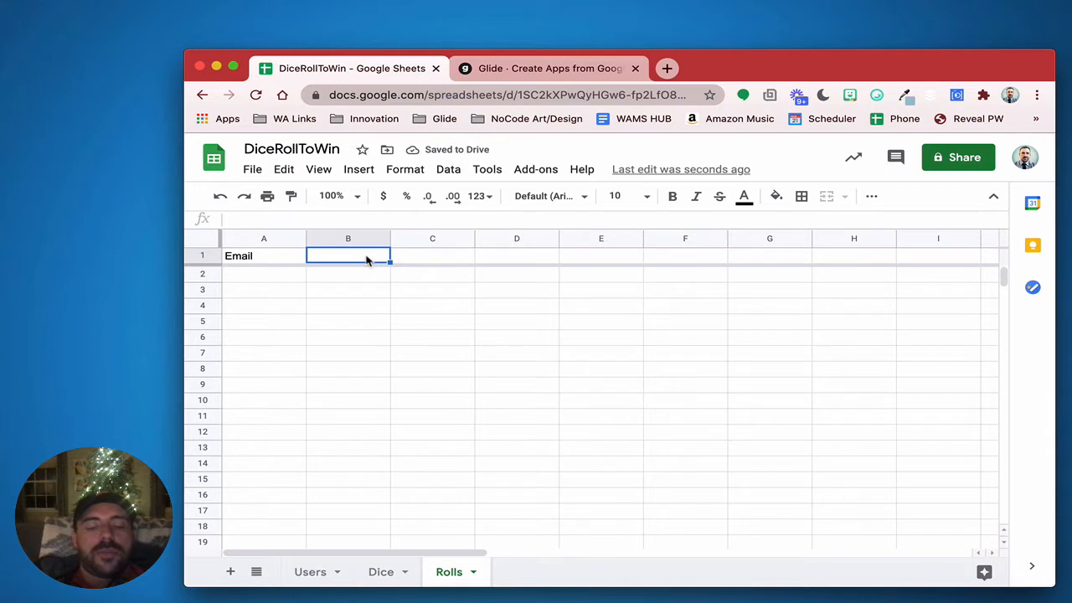
type("DiceRo")
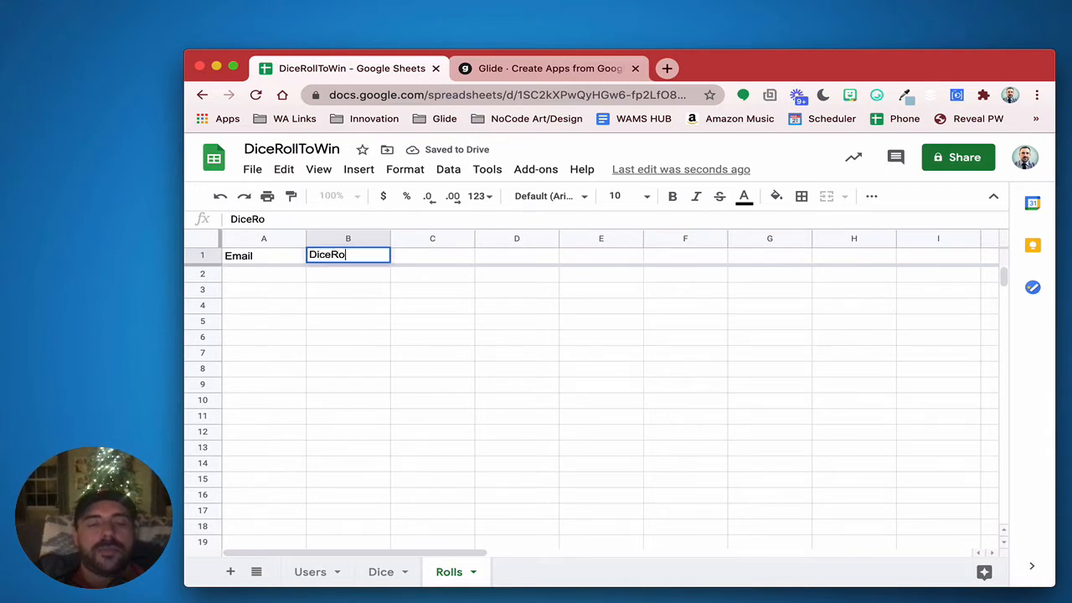
type("ll")
key("Tab")
type("Timestamp")
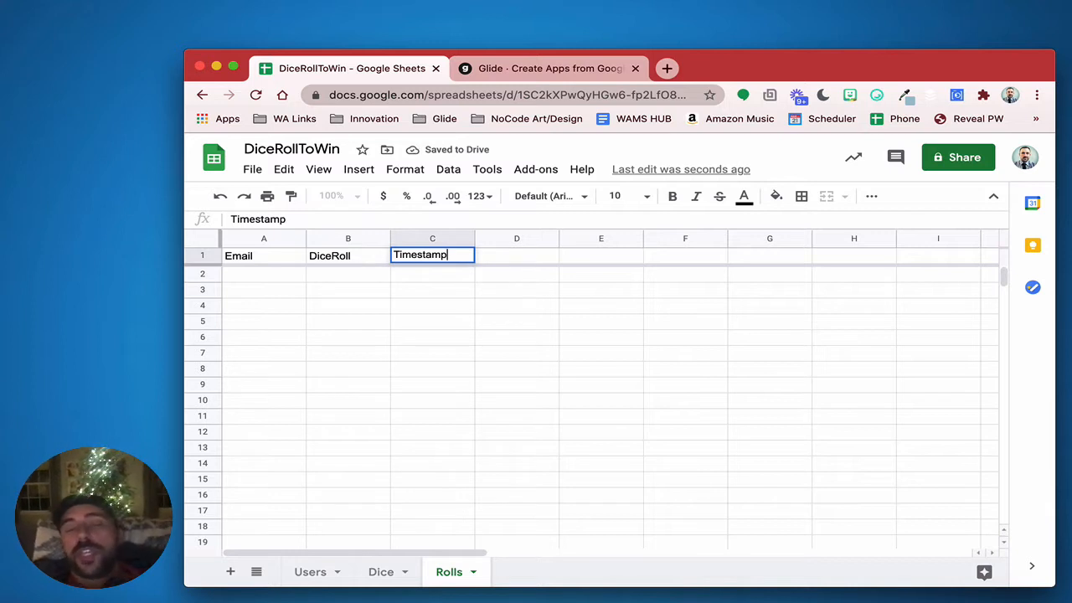
left_click(520, 263)
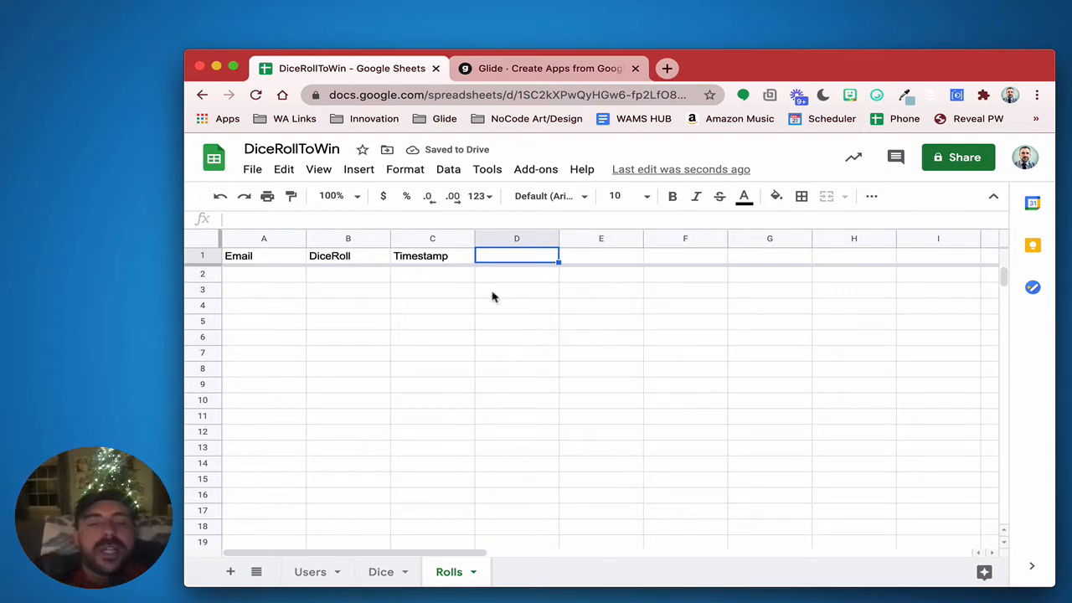
Add a Points header in cell D1 of the Users sheet
left_click(381, 575)
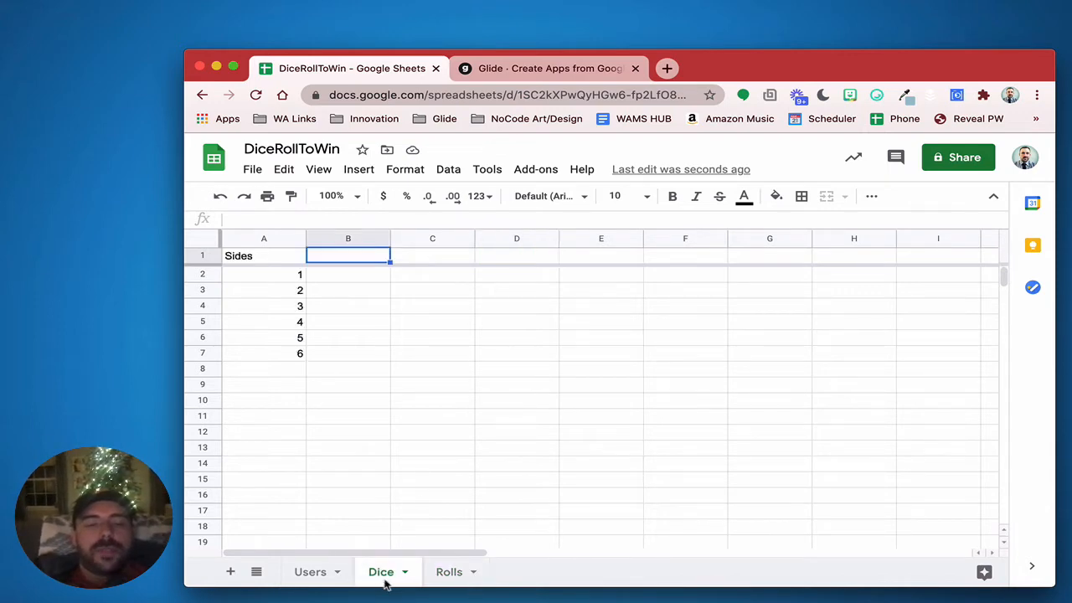
left_click(306, 574)
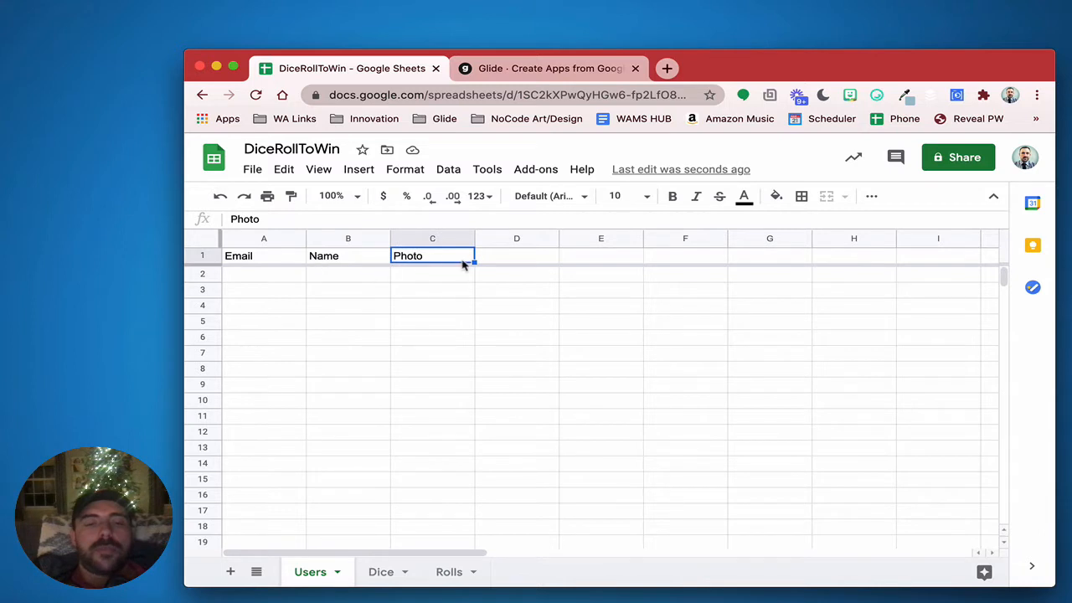
left_click(504, 257)
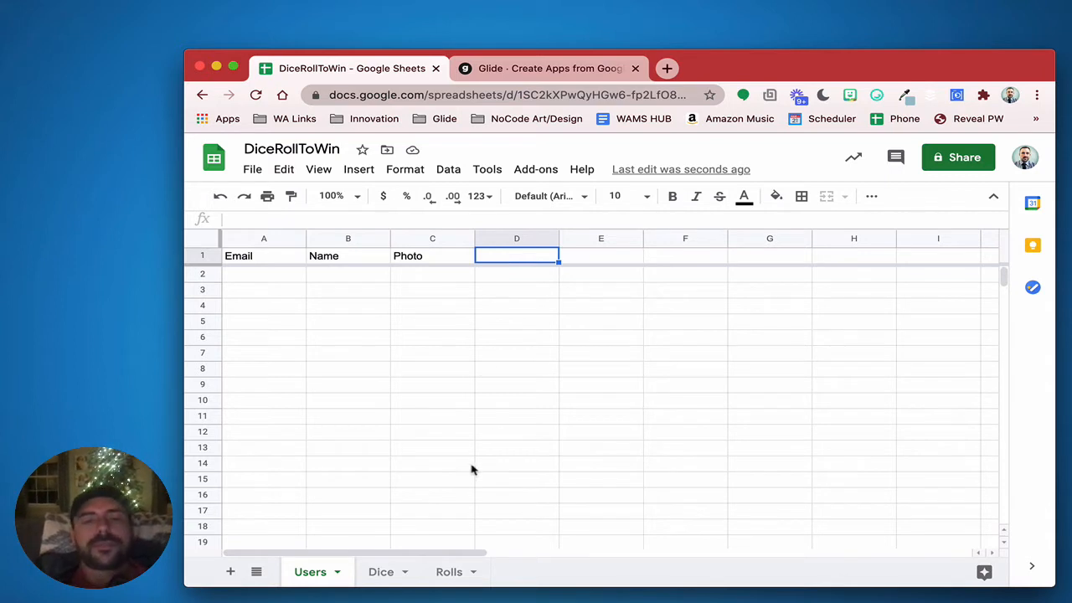
type("Points")
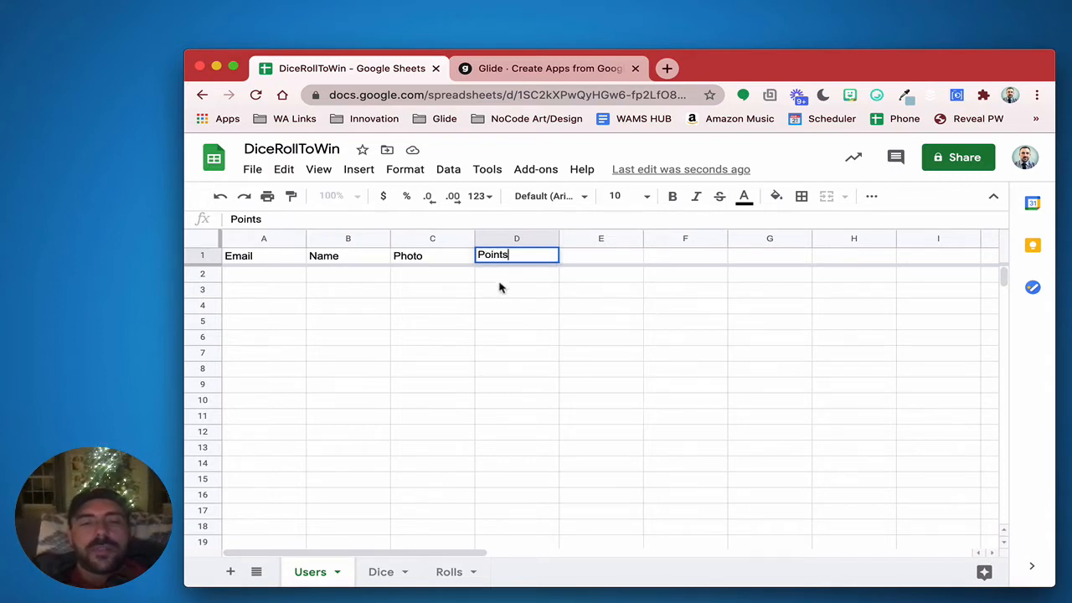
left_click(504, 303)
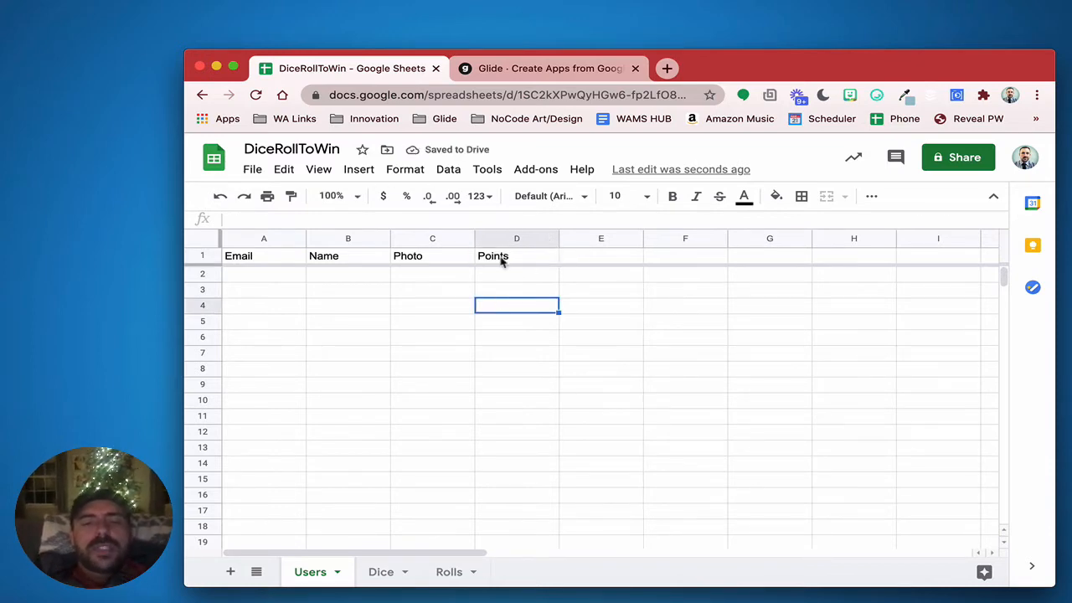
Glance at the Glide apps page, then return to the DiceRollToWin spreadsheet
left_click(502, 72)
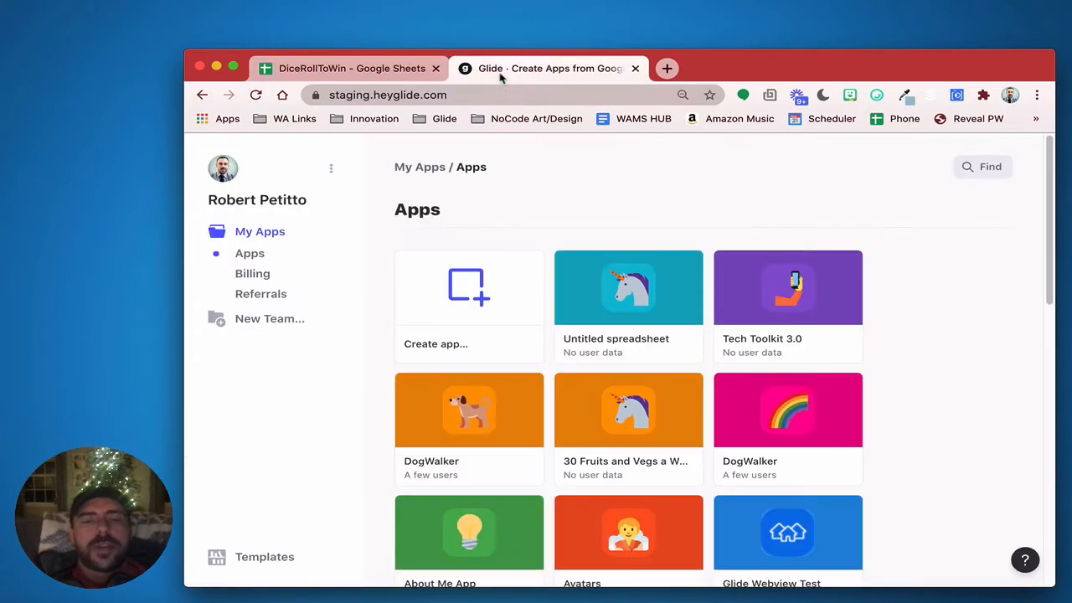
mouse_move(492, 278)
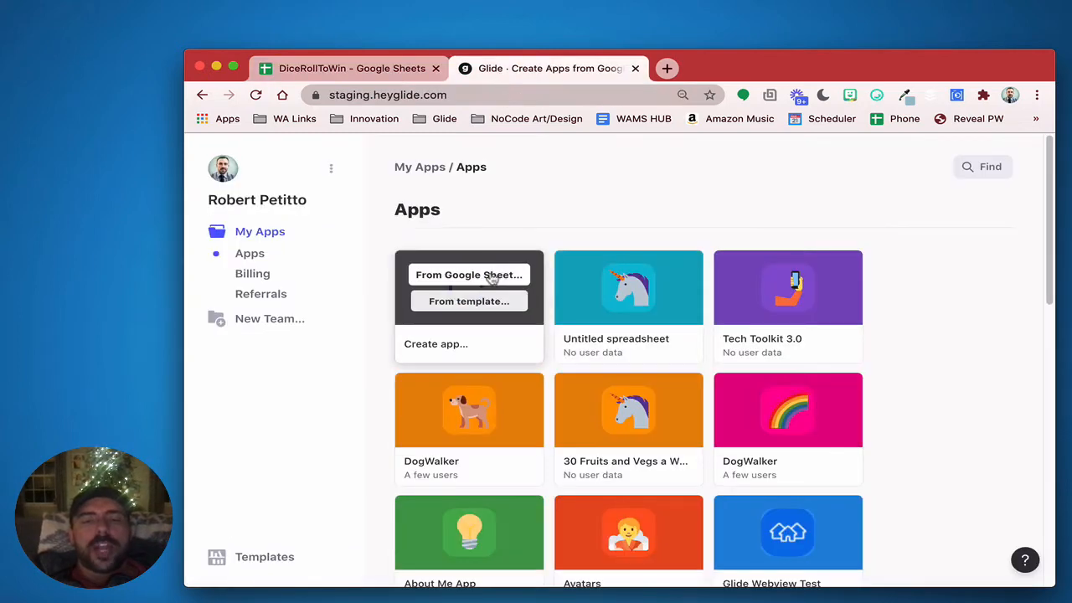
left_click(376, 69)
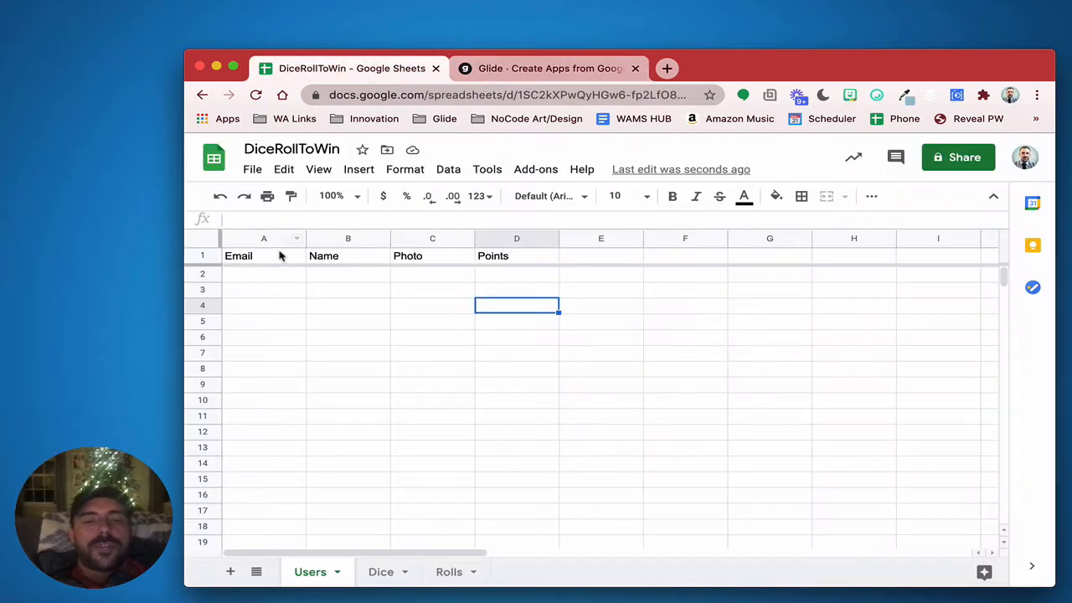
Enter a test e-mail address in Users A2 and widen column A to fit it
left_click(262, 281)
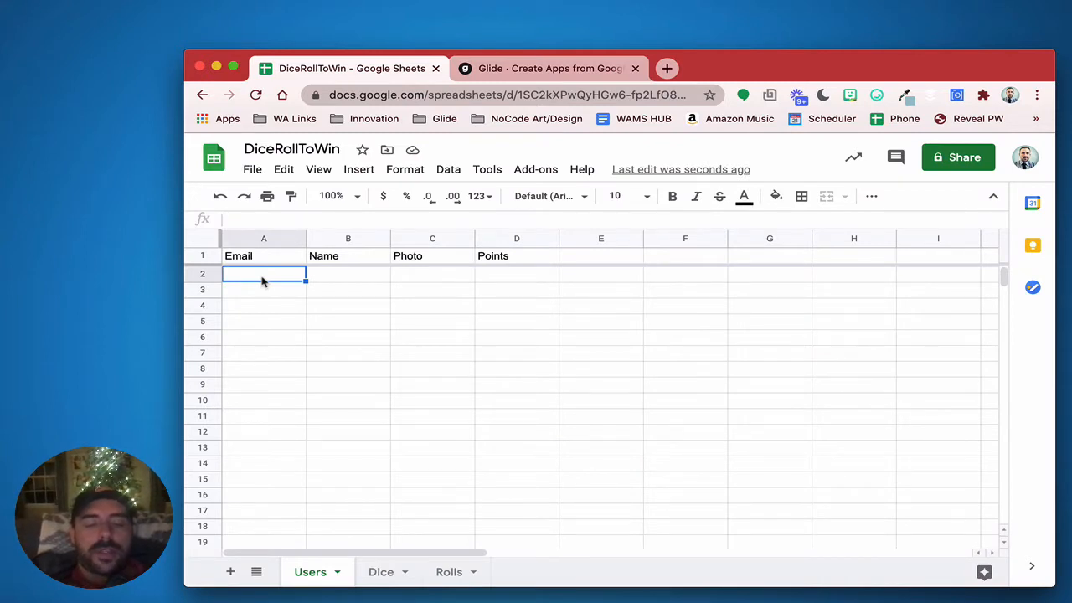
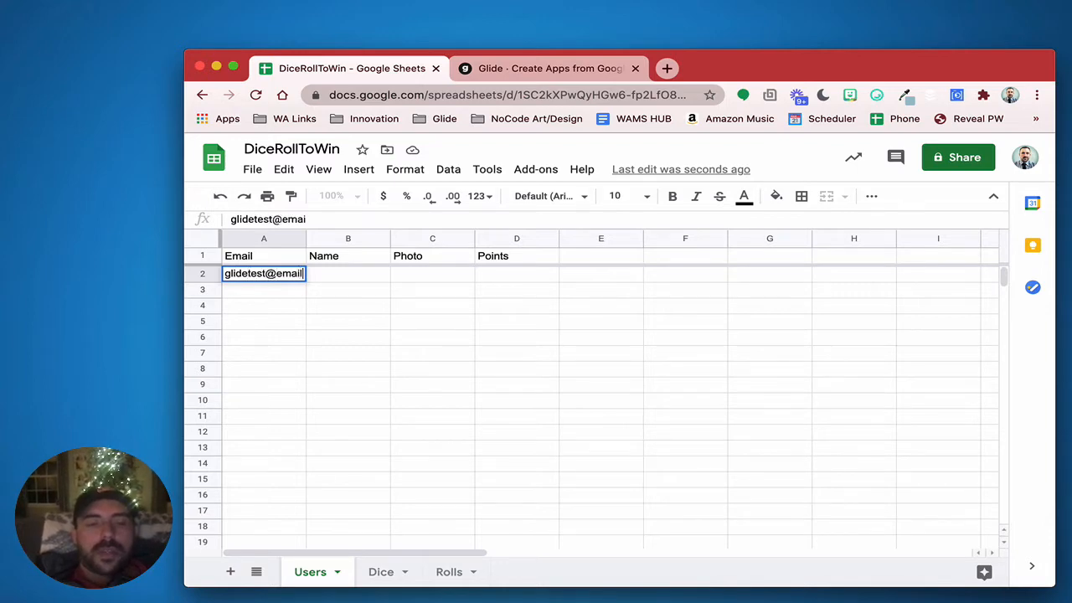
left_click(381, 360)
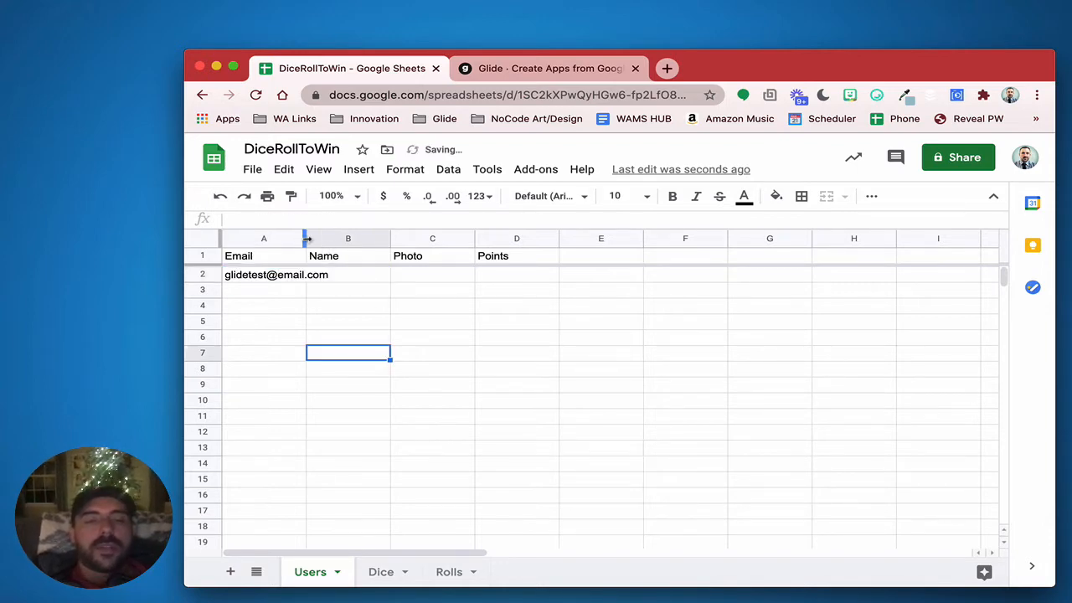
left_click_drag(307, 240, 352, 239)
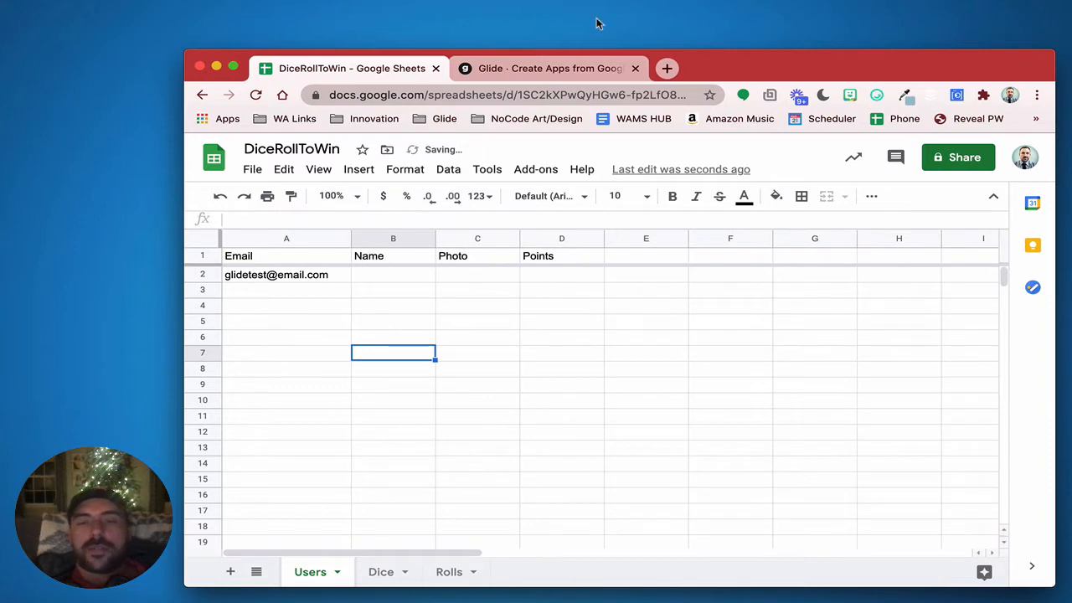
left_click(515, 70)
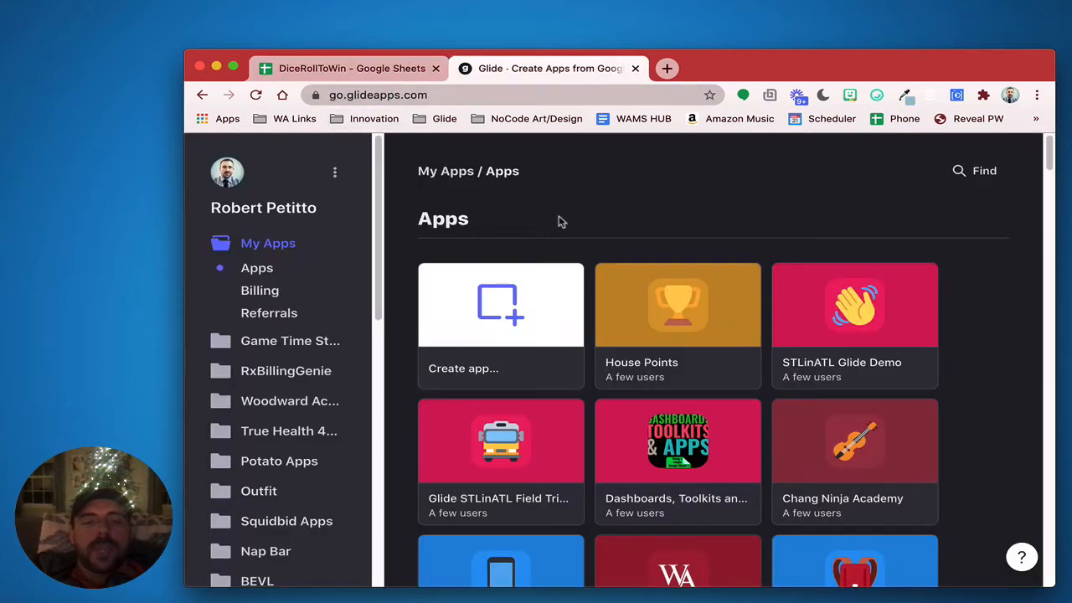
Create a new Glide app using the DiceRollToWin Google Sheet as its data source
left_click(482, 289)
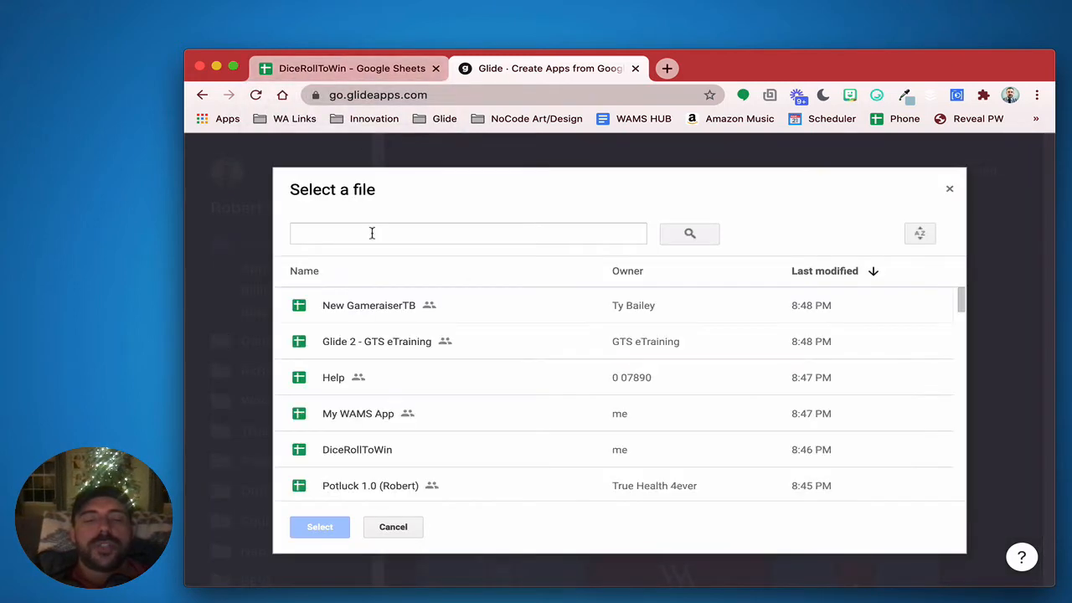
left_click(354, 442)
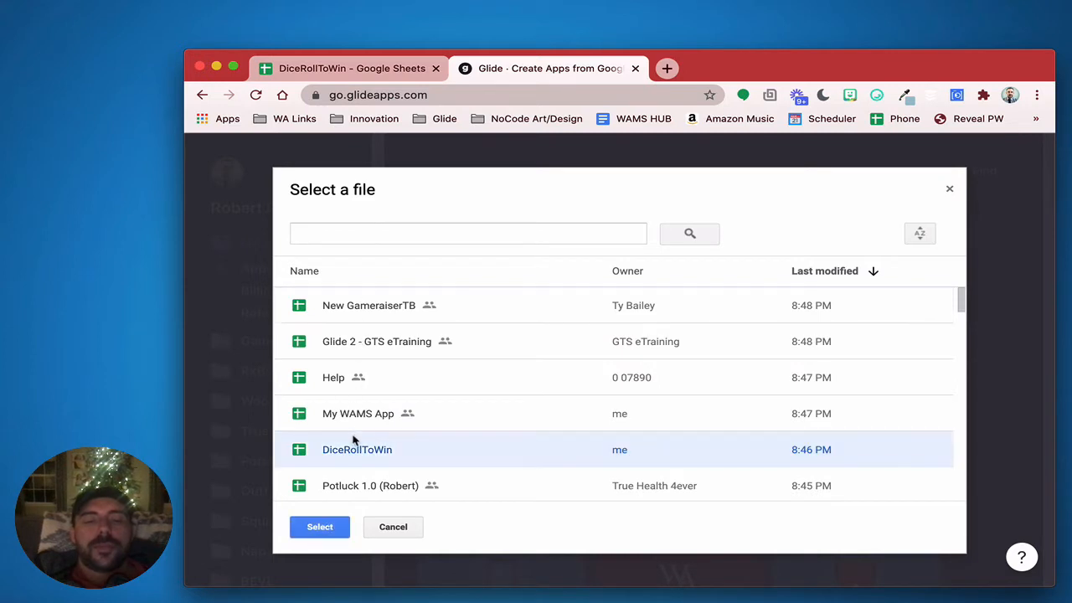
left_click(319, 527)
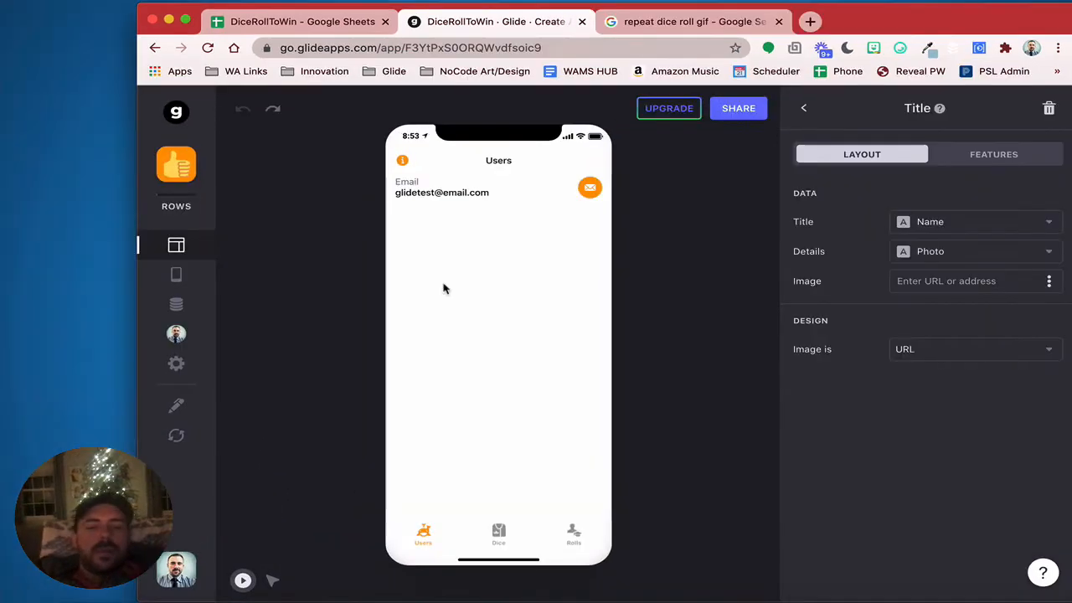
Set the app's privacy to Public with email and allow Google sign-in
left_click(178, 364)
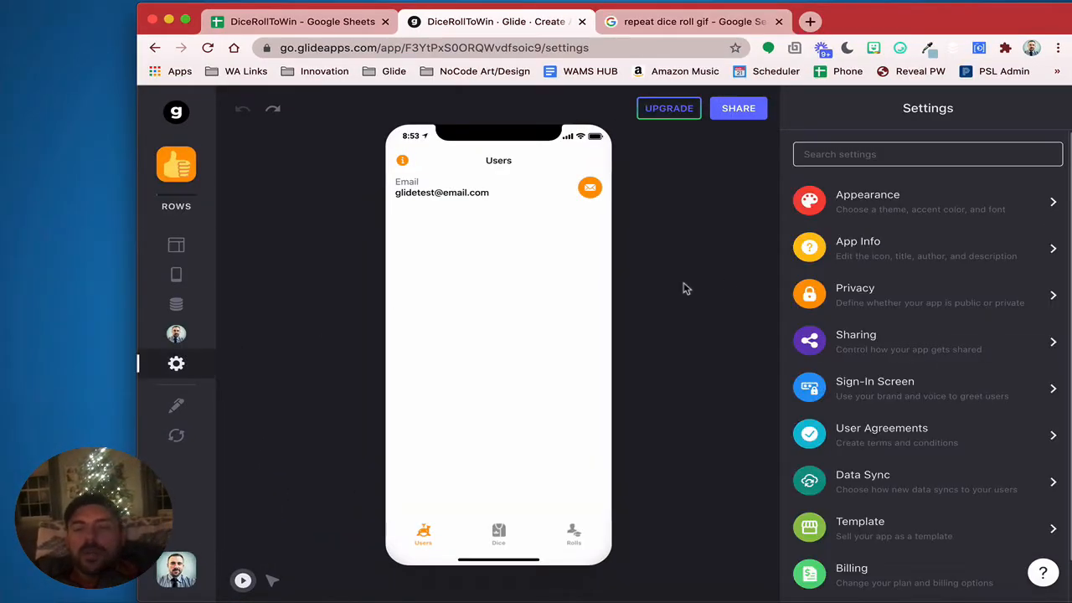
left_click(874, 292)
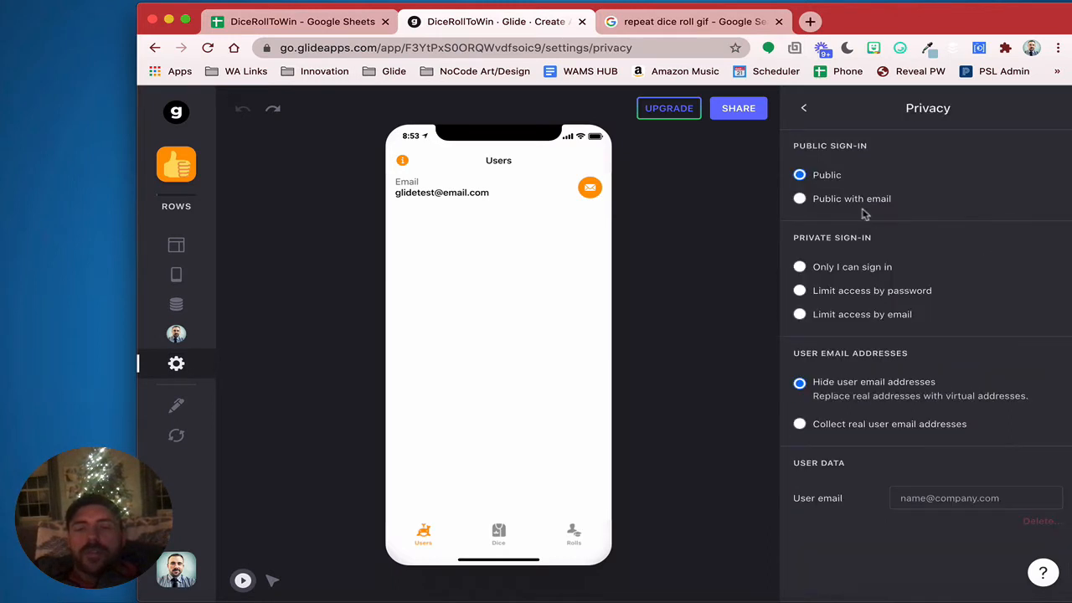
left_click(857, 199)
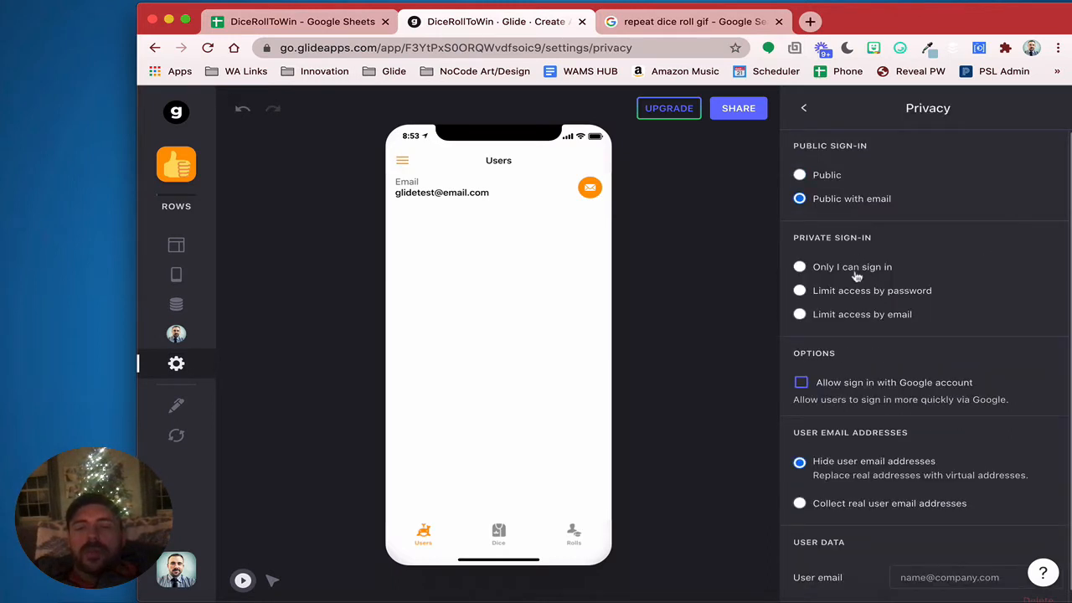
left_click(838, 385)
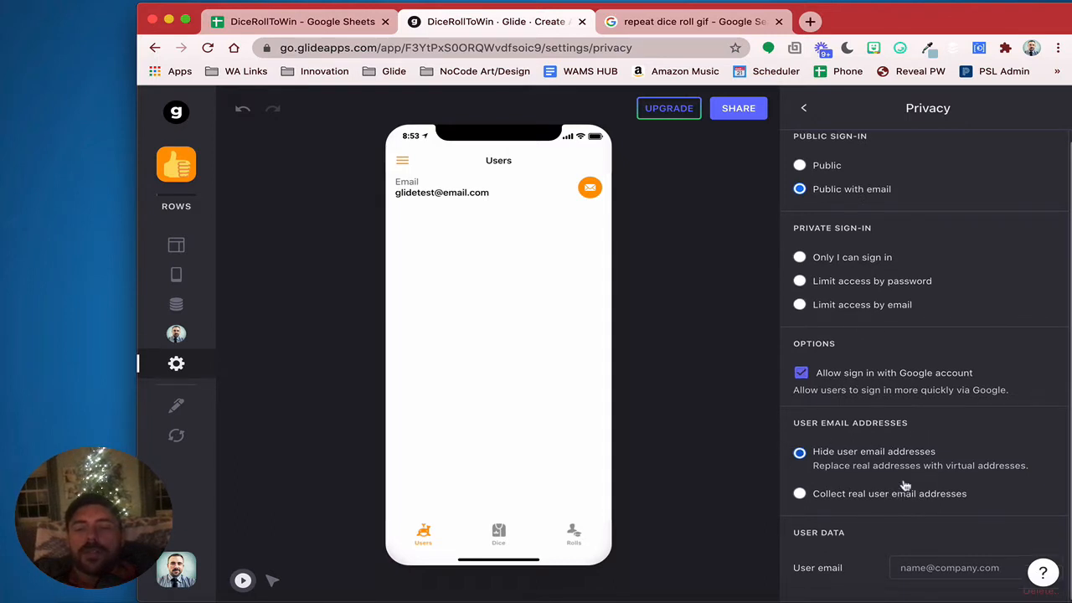
left_click(805, 110)
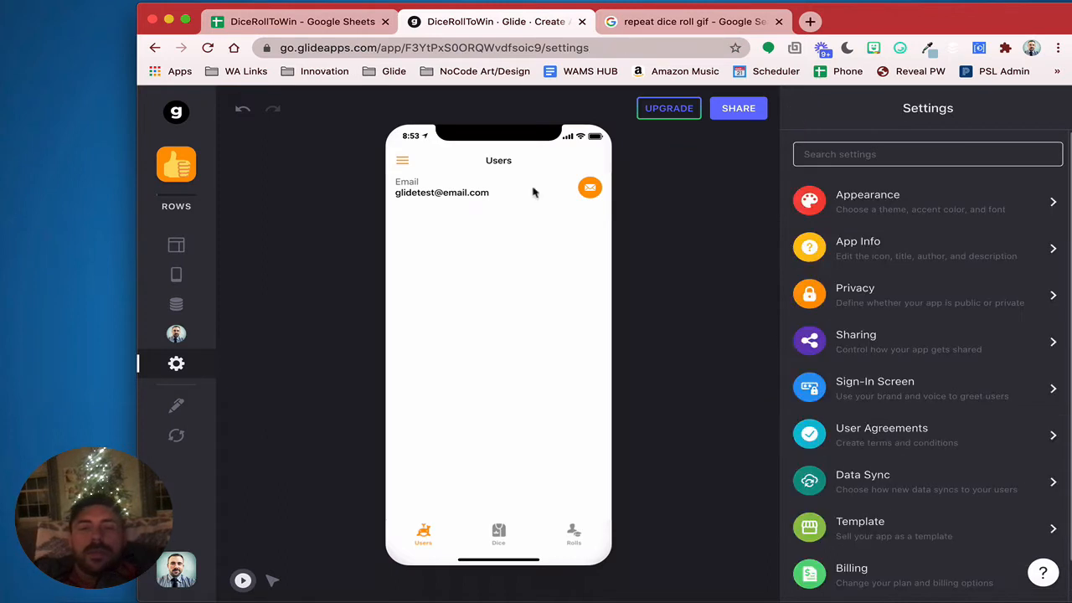
Make the Users sheet the source for user profiles
left_click(403, 160)
left_click(416, 182)
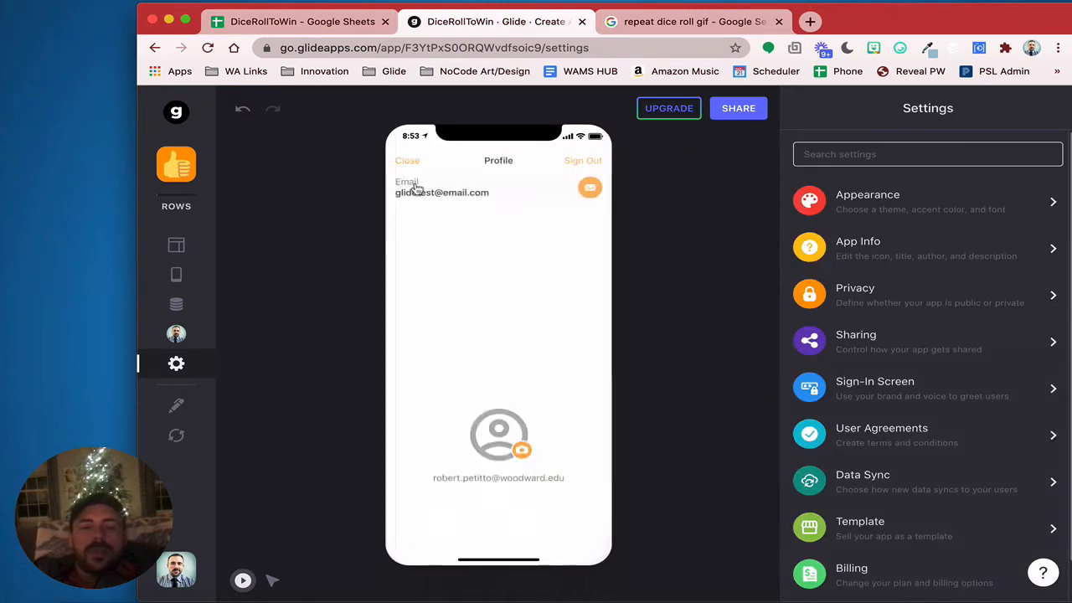
left_click(175, 245)
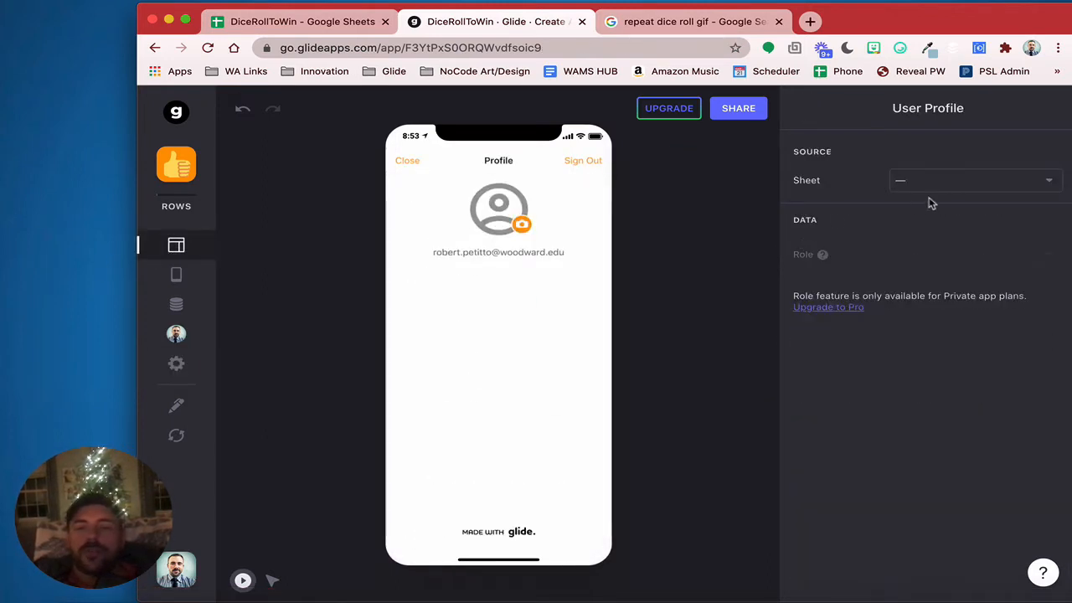
left_click(947, 180)
left_click(945, 241)
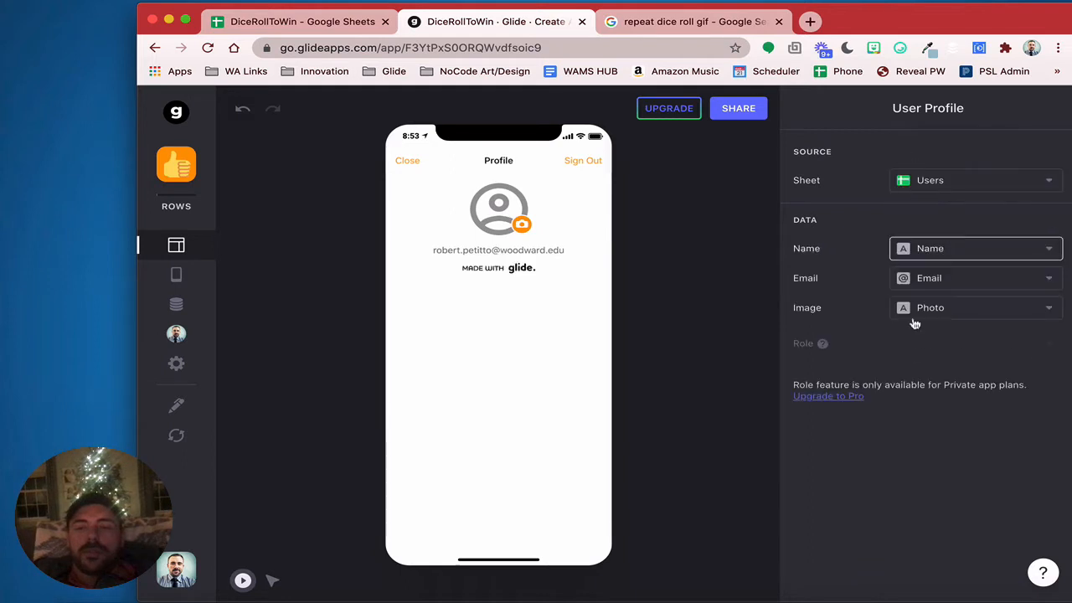
left_click(409, 161)
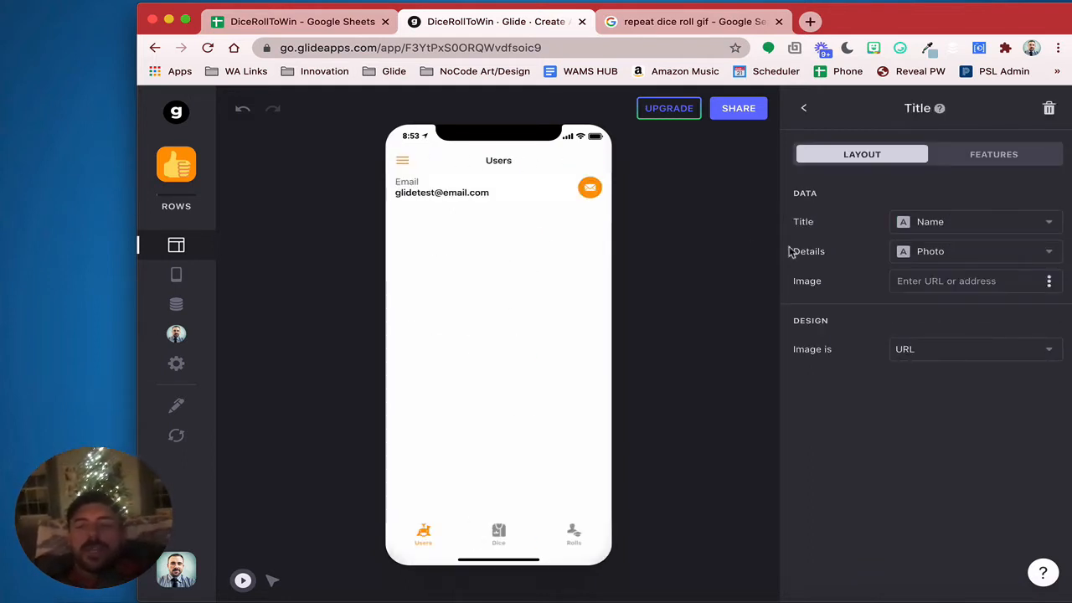
Remove the Title, Email and Action Text components from the Users screen
left_click(804, 109)
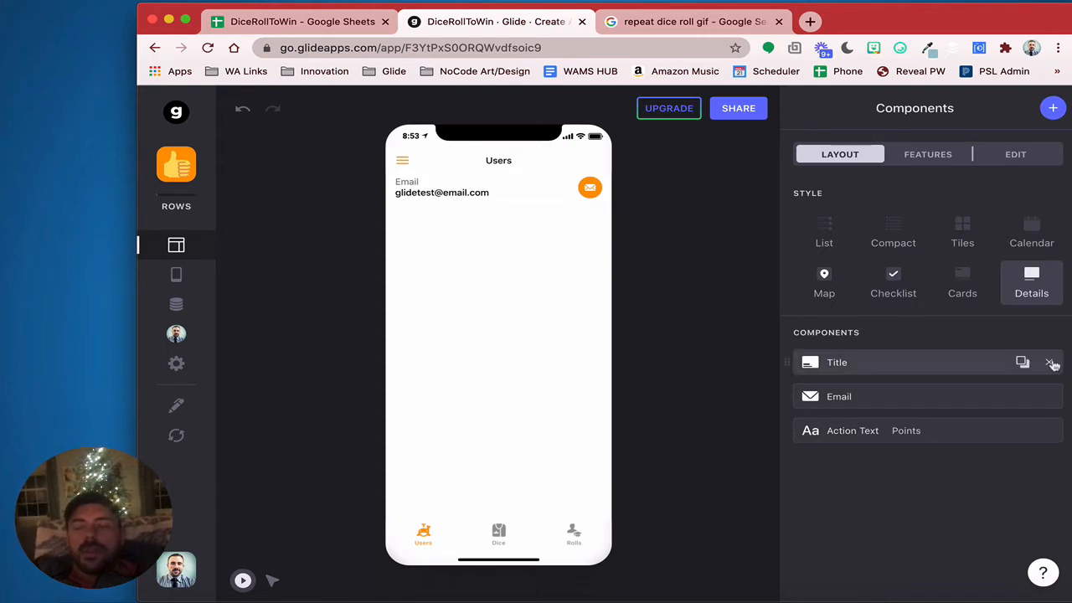
left_click(1051, 361)
left_click(1050, 362)
left_click(1051, 362)
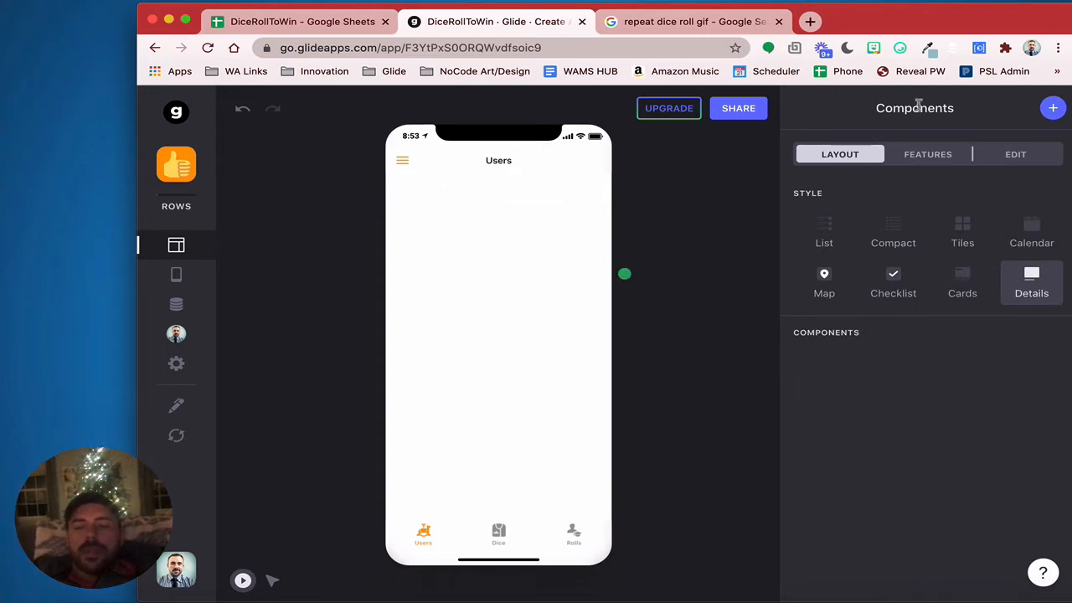
Filter the Users list to rows whose Email is the signed-in user
left_click(915, 154)
left_click(847, 239)
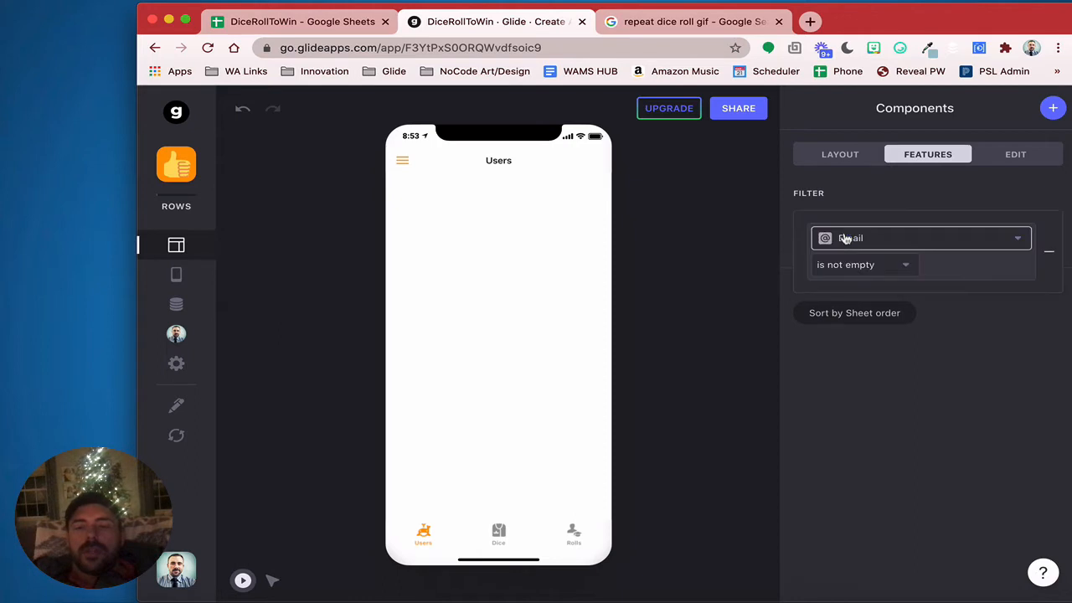
left_click(842, 239)
left_click(842, 273)
left_click(842, 274)
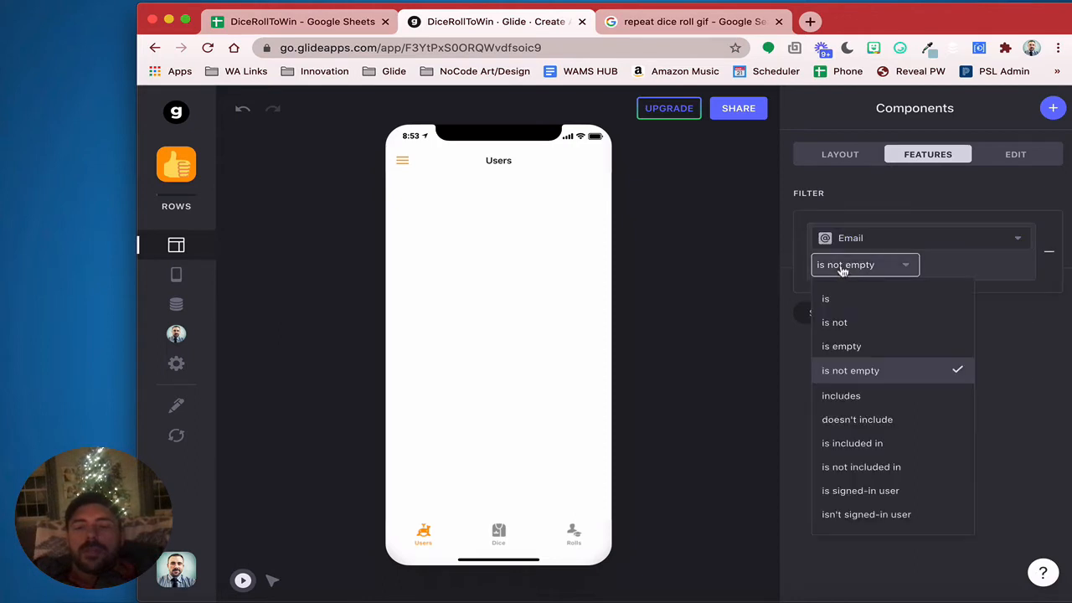
left_click(863, 492)
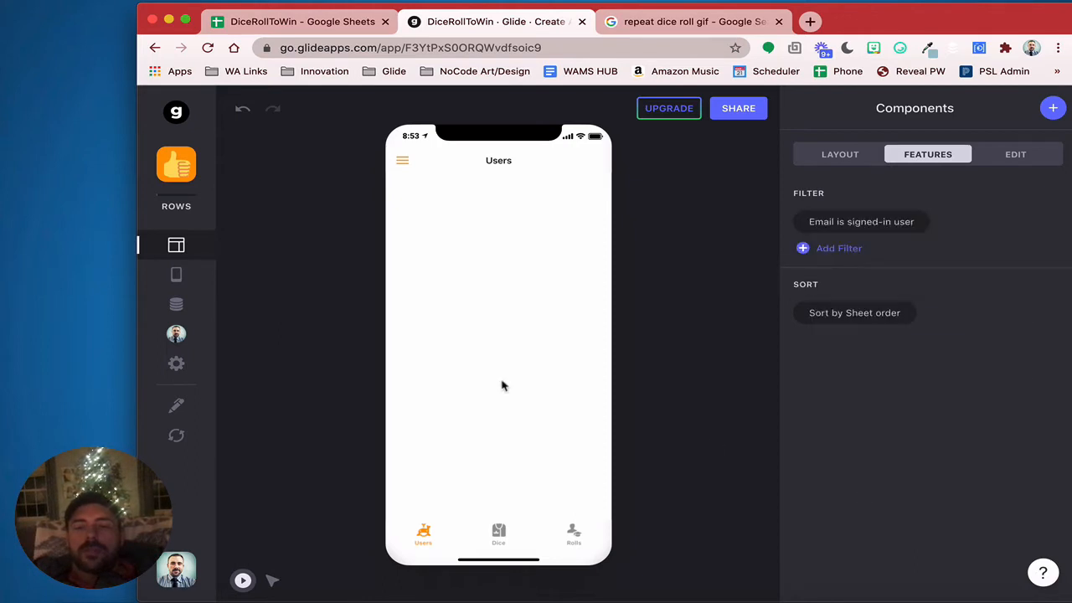
Add a button titled Daily Roll to the Users screen
left_click(1053, 108)
scroll(992, 388, "down", 10)
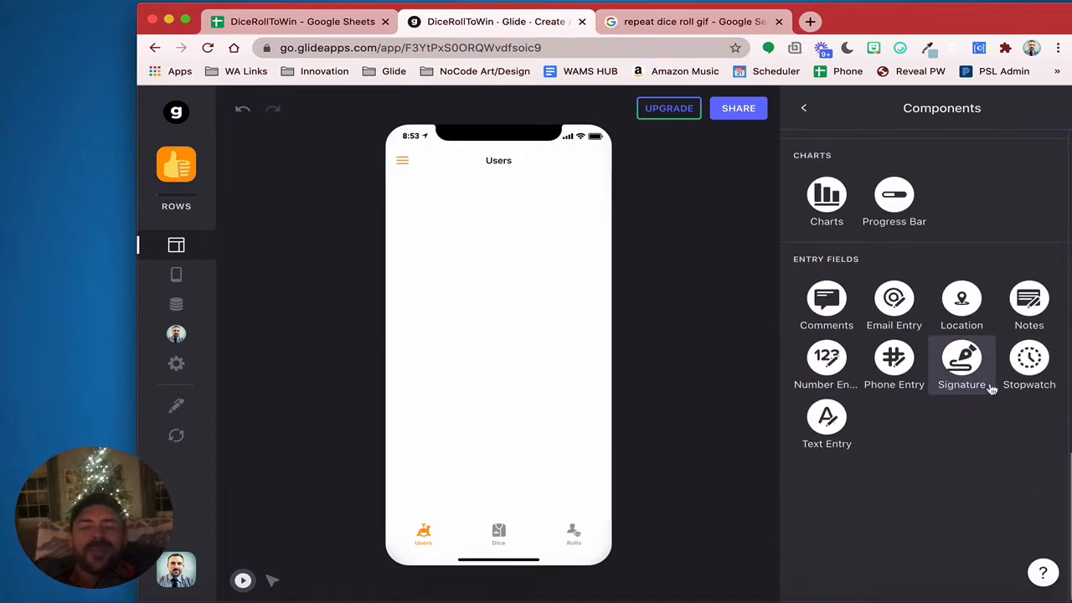
scroll(992, 388, "up", 3)
scroll(992, 388, "up", 3)
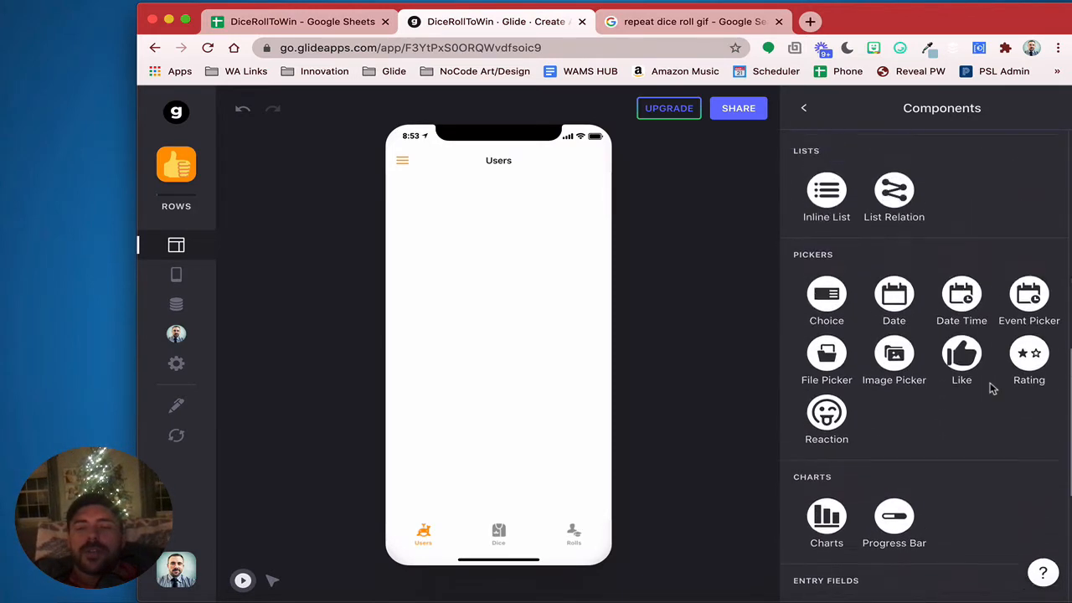
scroll(992, 388, "down", 3)
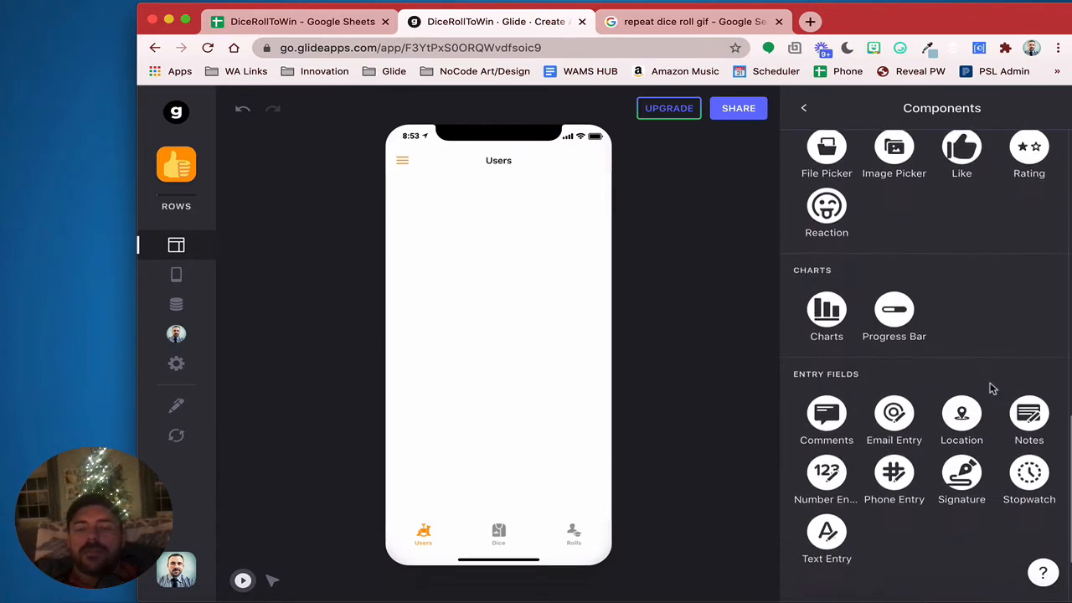
scroll(988, 388, "up", 7)
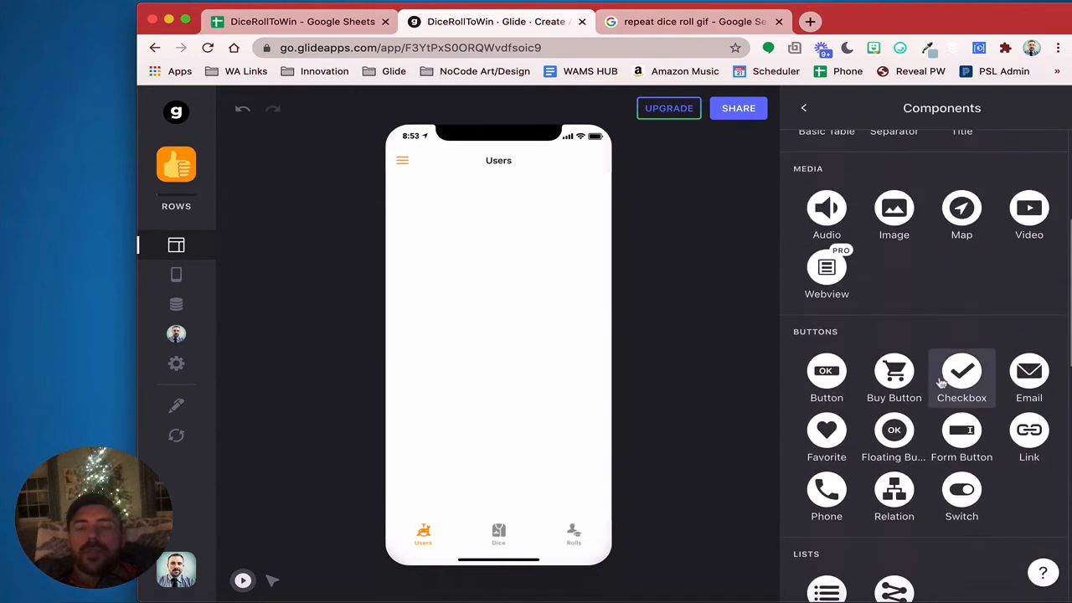
left_click(828, 373)
left_click_drag(975, 222, 858, 212)
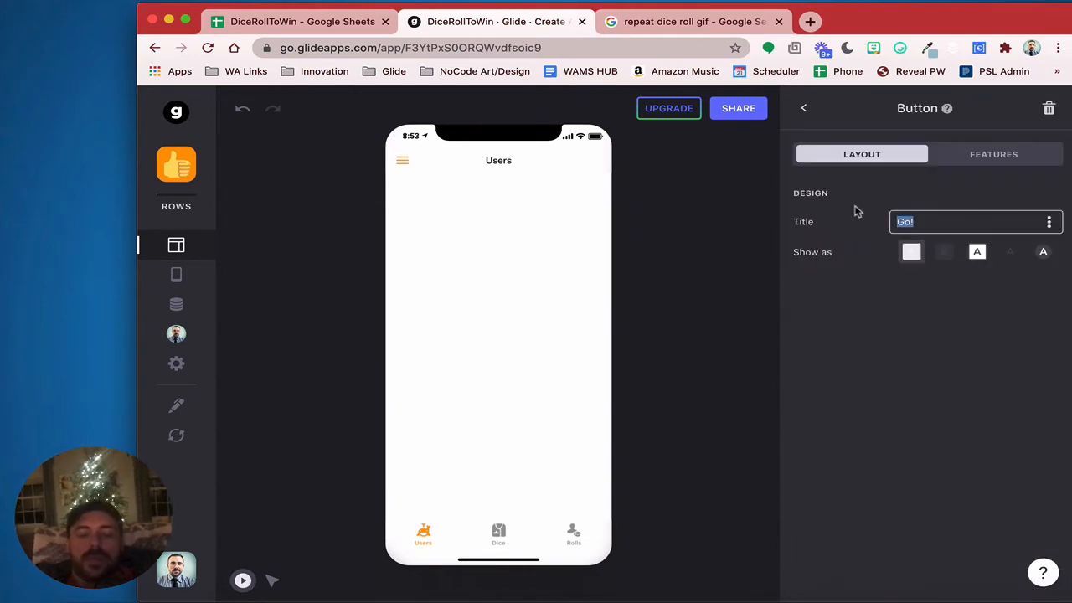
type("Daily Roll")
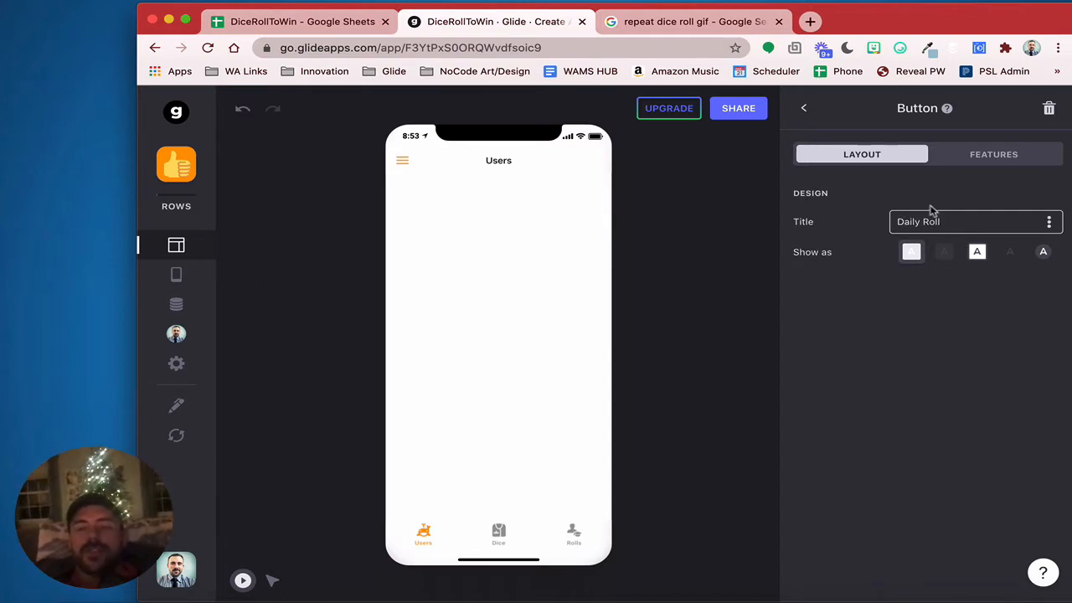
left_click(907, 391)
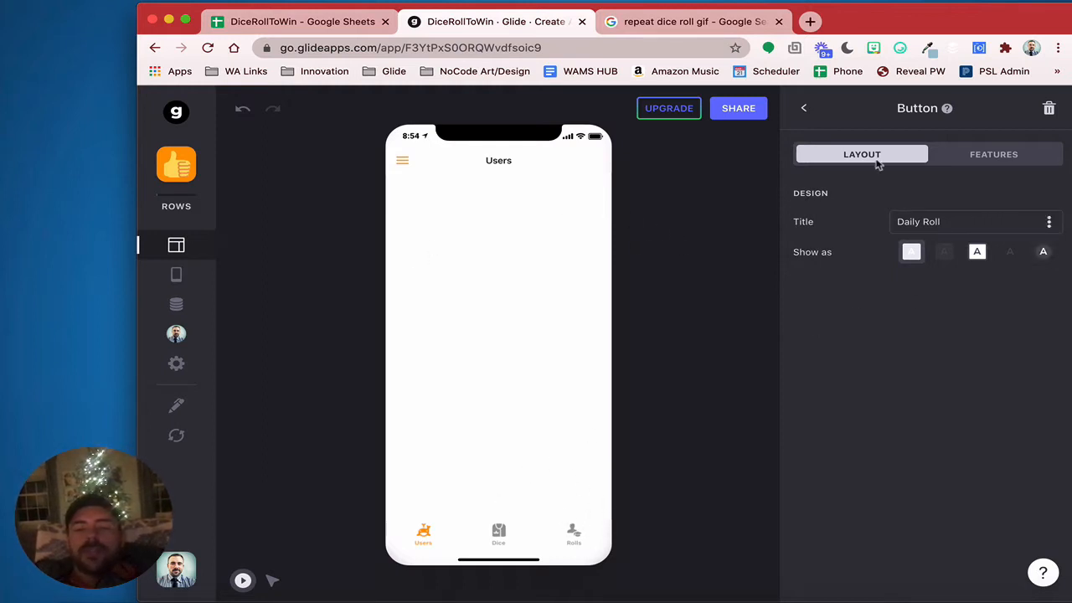
Link the Daily Roll button to a screen showing the Users table and test it in the preview
left_click(1006, 160)
left_click(856, 300)
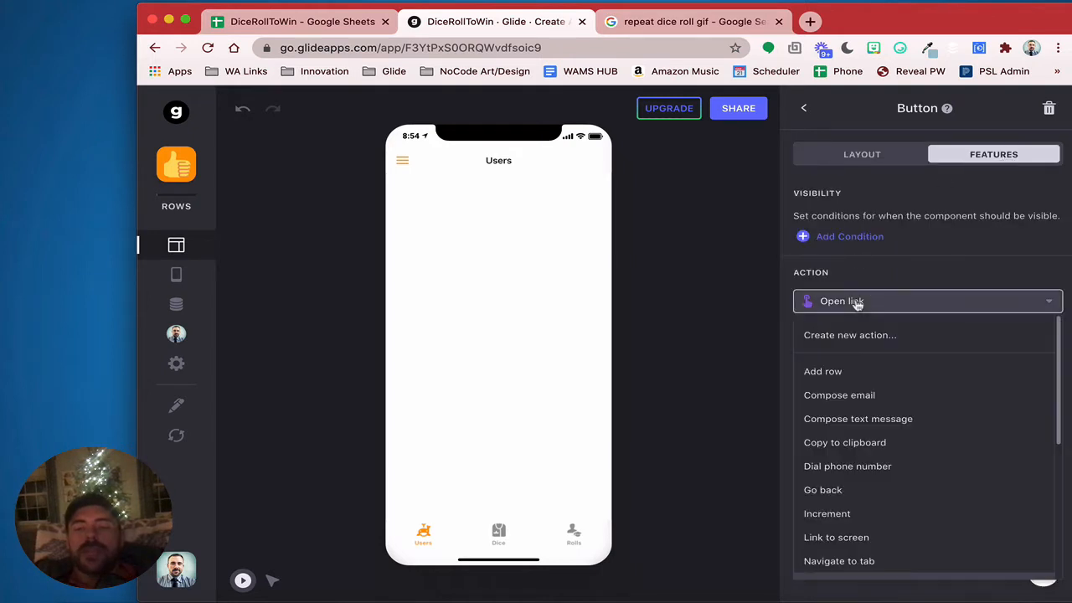
left_click(837, 537)
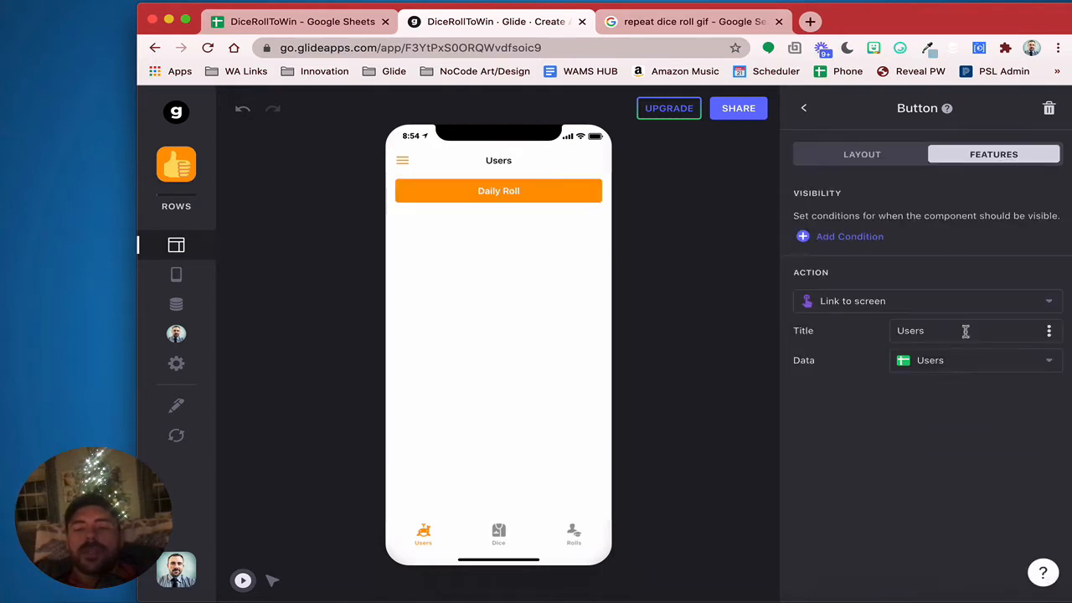
left_click(957, 362)
left_click(926, 430)
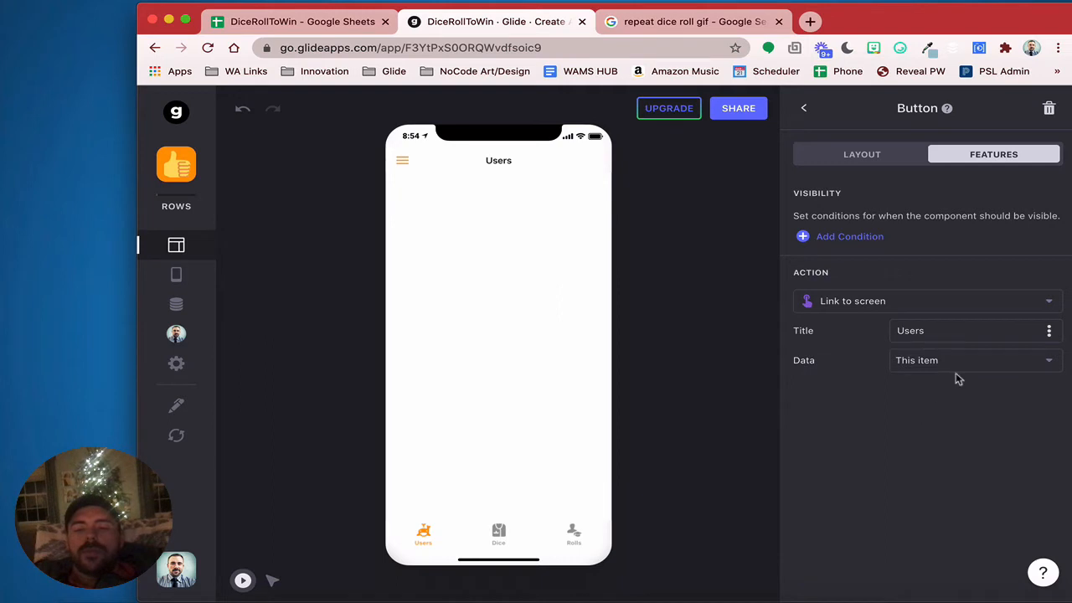
left_click(1049, 362)
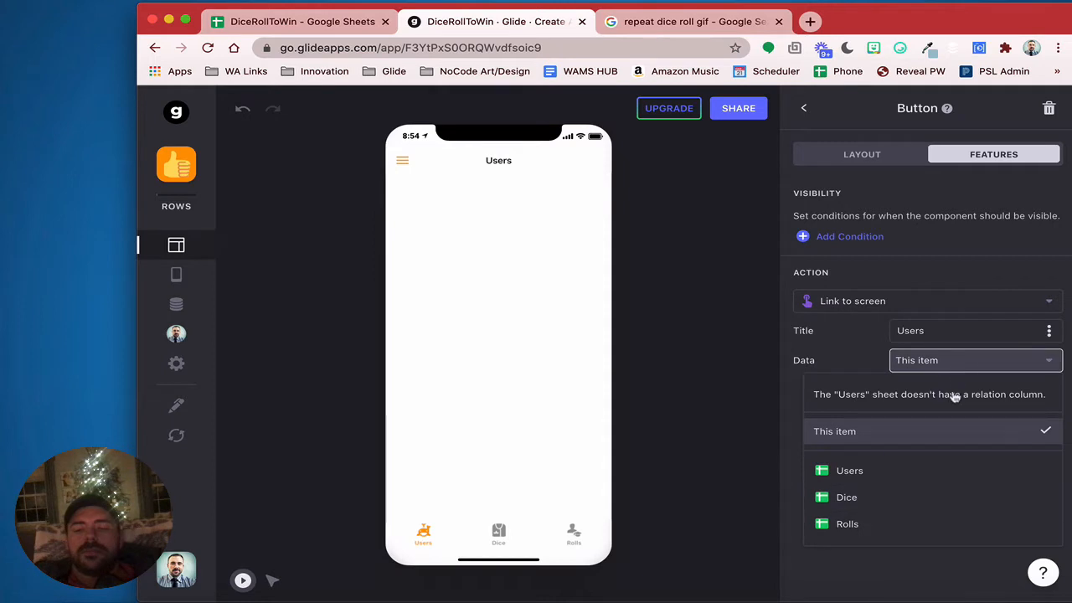
left_click(879, 471)
left_click(536, 189)
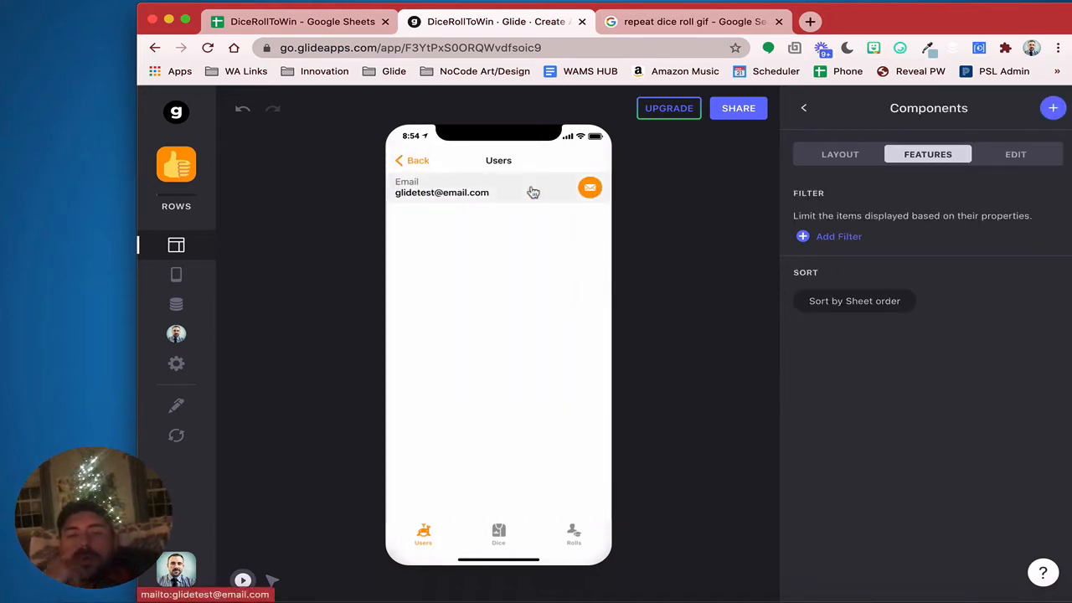
Filter the Users detail screen to rows where Email is the signed-in user
left_click(815, 154)
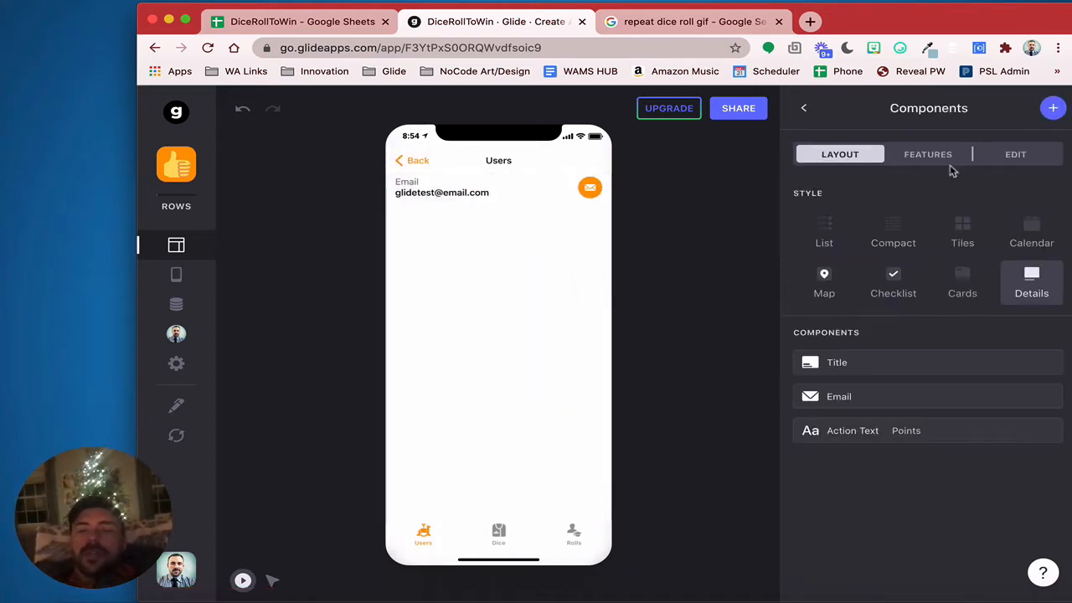
left_click(930, 156)
left_click(846, 241)
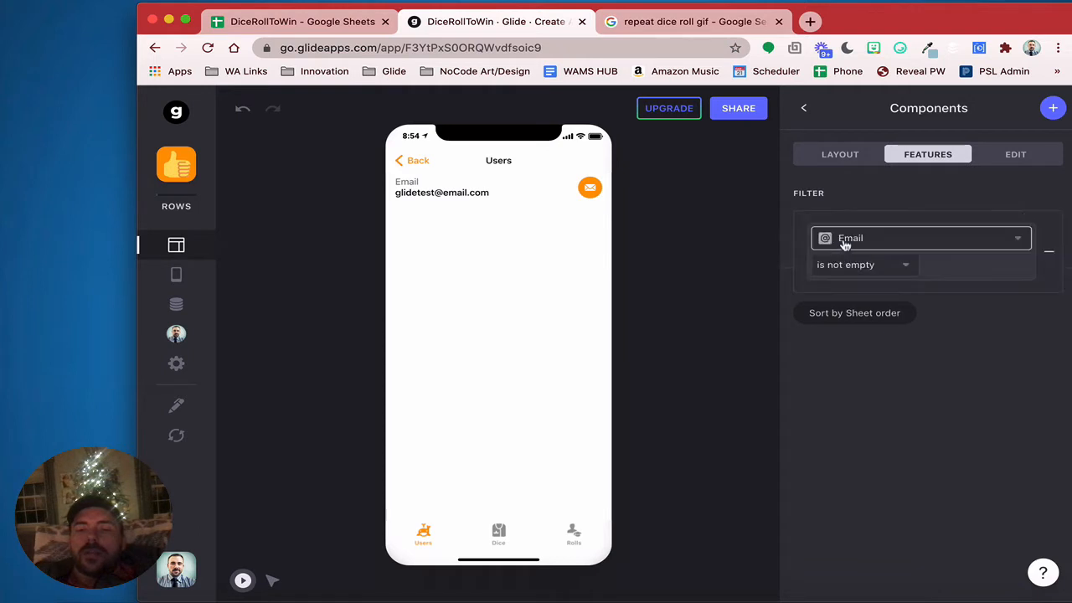
left_click(845, 243)
left_click(844, 265)
left_click(844, 265)
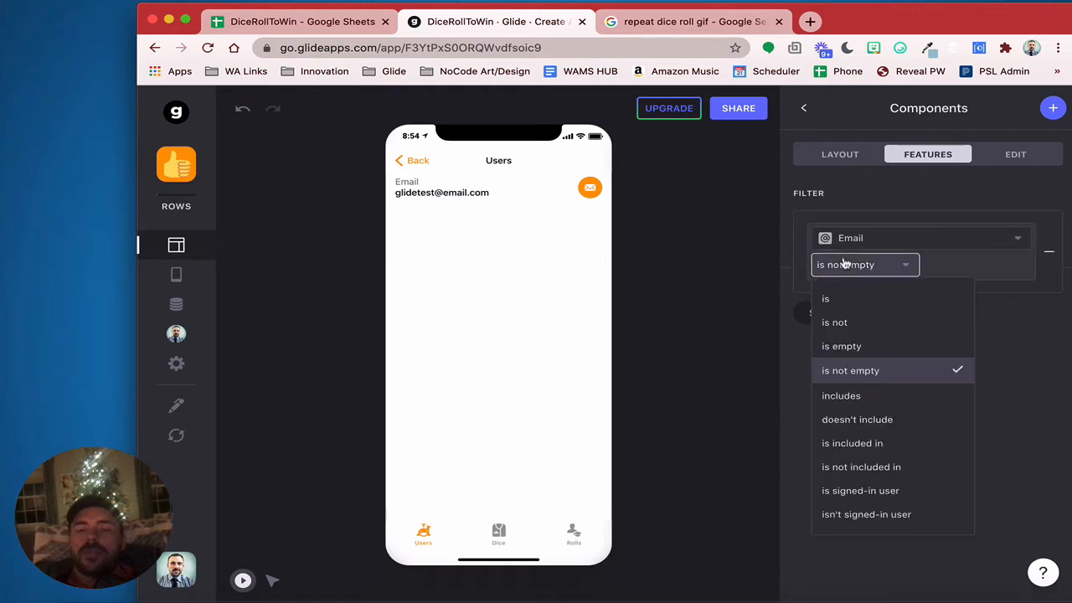
left_click(874, 490)
Remove the Action Text, Email and Title components from the detail screen
left_click(839, 157)
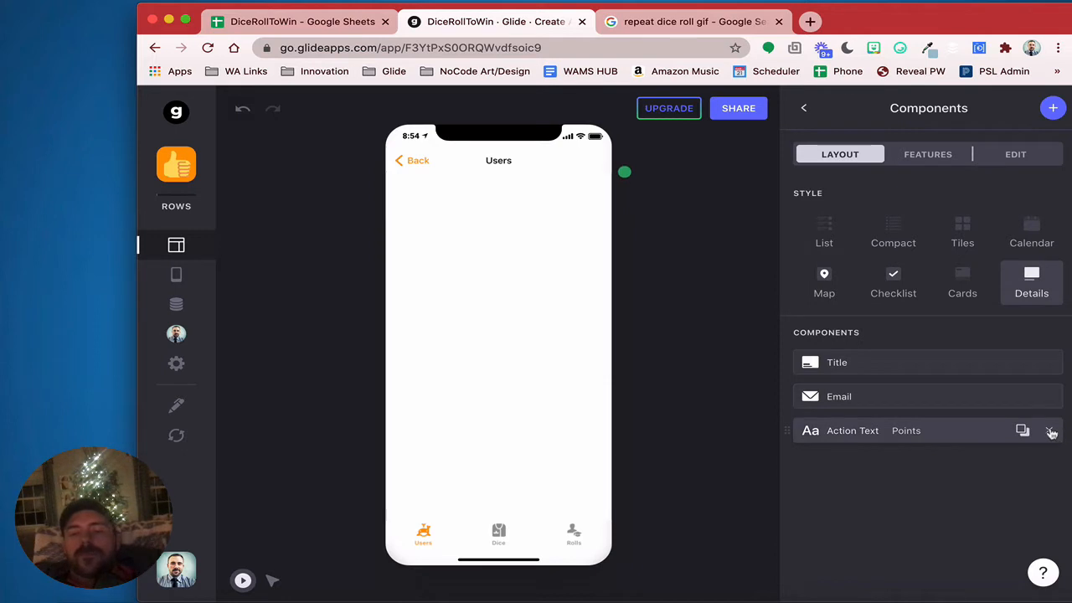
left_click(1051, 431)
left_click(1049, 398)
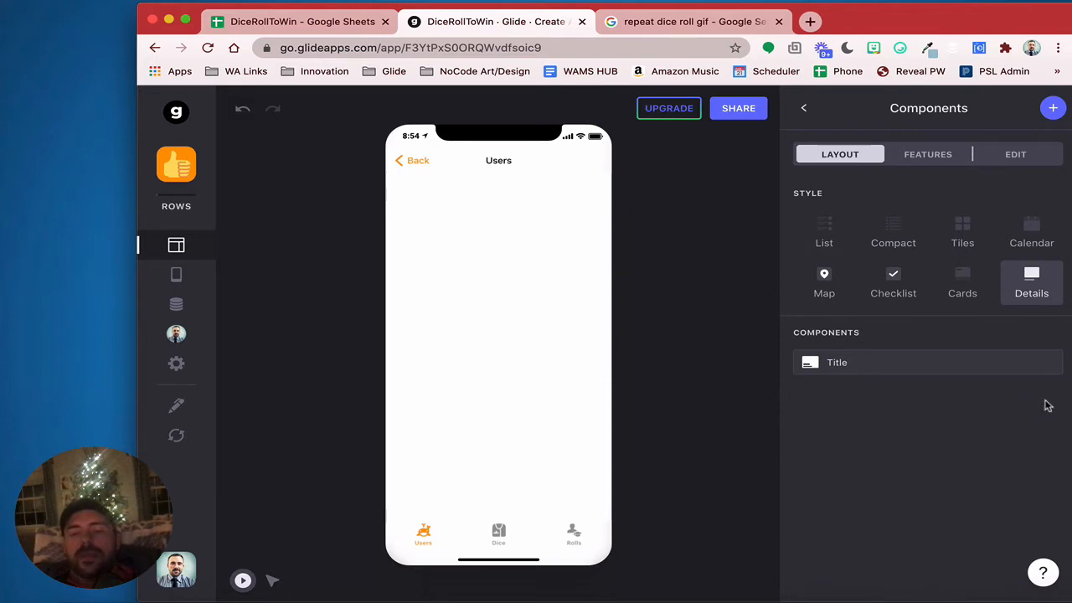
left_click(1049, 363)
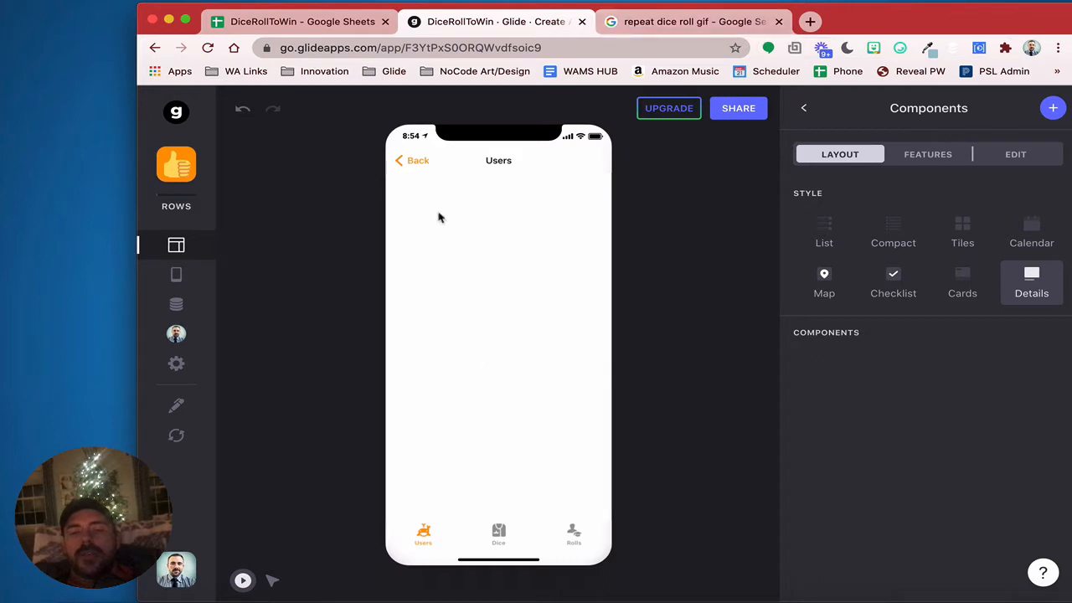
Copy the dice GIF's image address from Google Images and close that tab
left_click(661, 24)
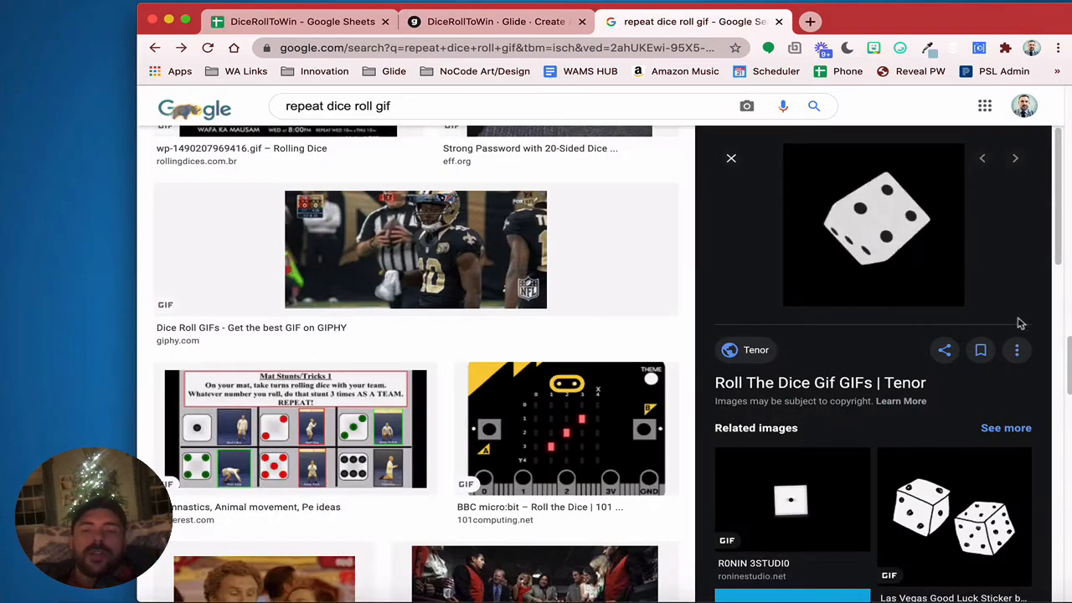
right_click(862, 208)
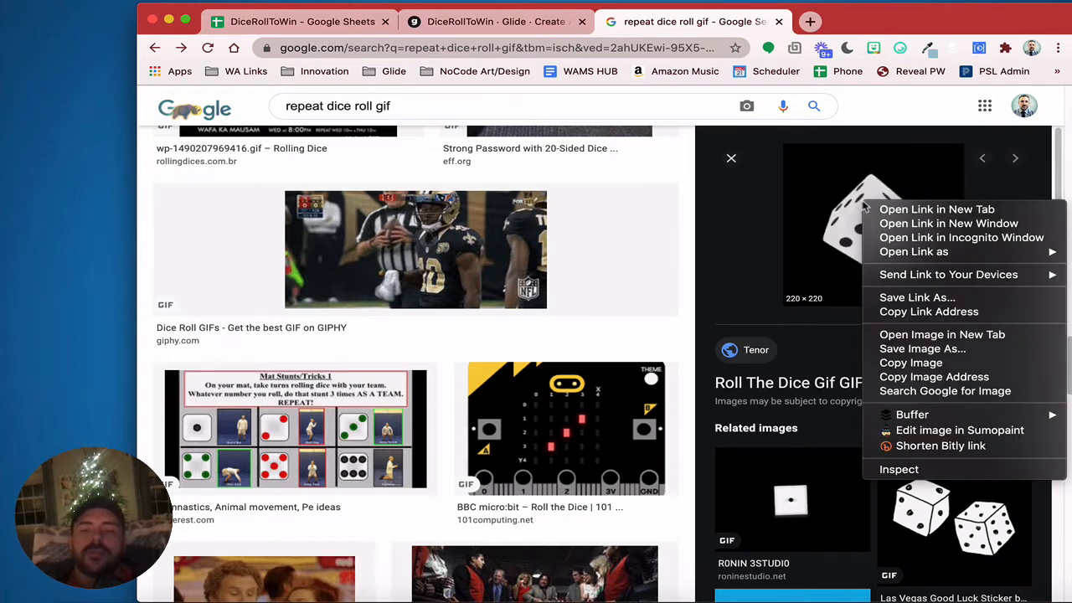
left_click(939, 377)
key("super+w")
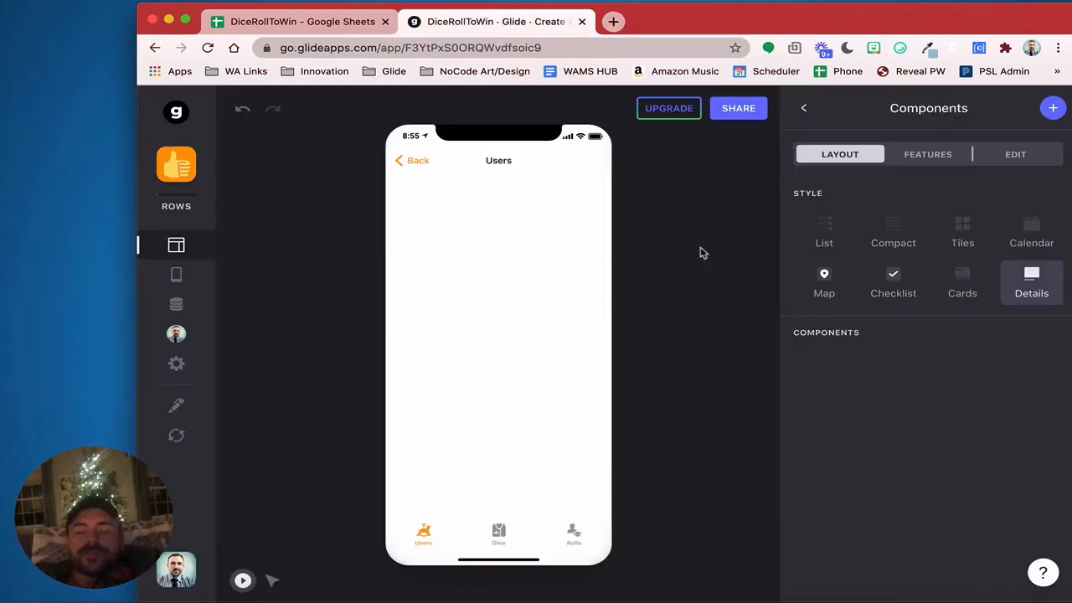
Add an Image component whose web-address source is the pasted tenor.com dice GIF URL
left_click(1053, 108)
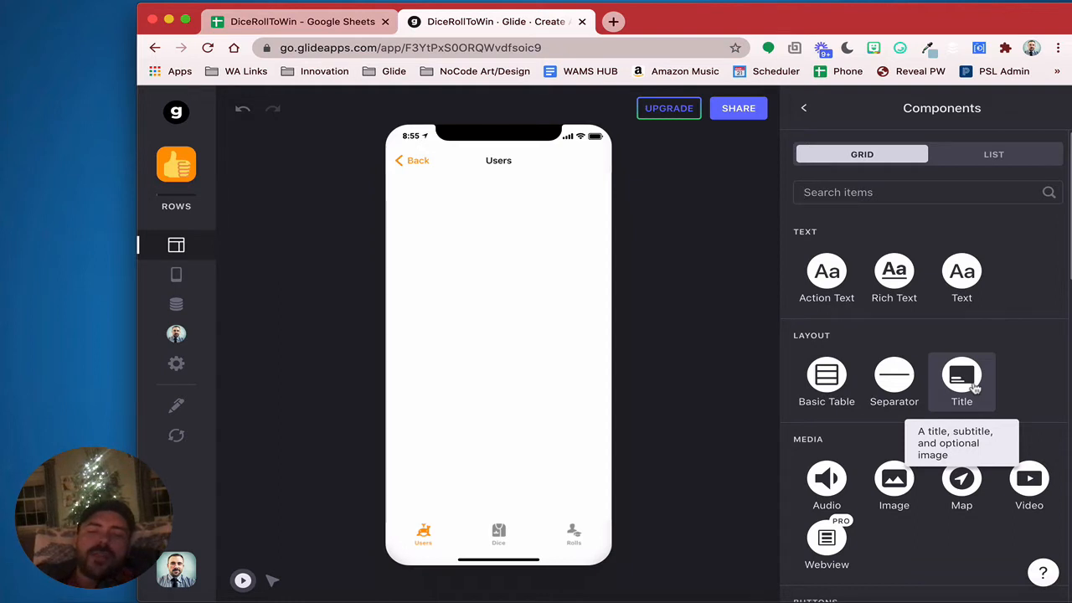
scroll(1009, 453, "down", 3)
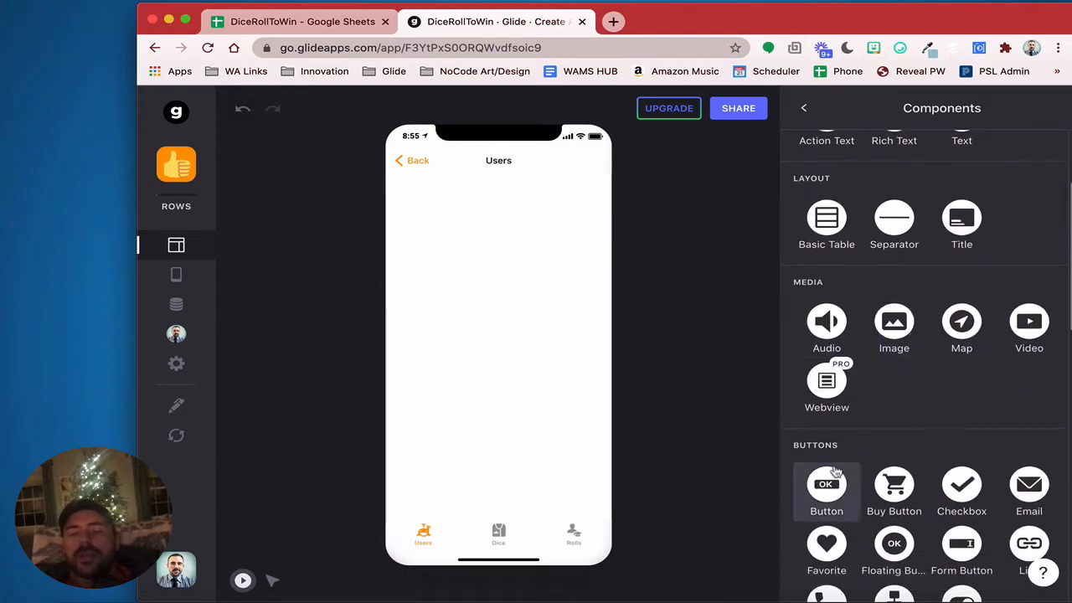
left_click(893, 350)
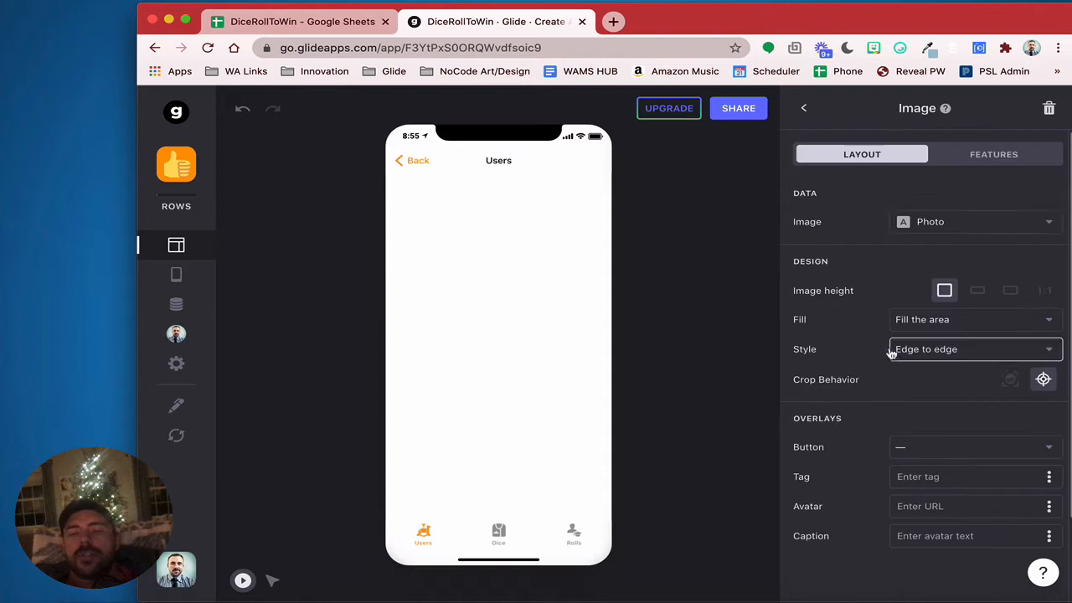
left_click(963, 221)
left_click(961, 257)
left_click(943, 222)
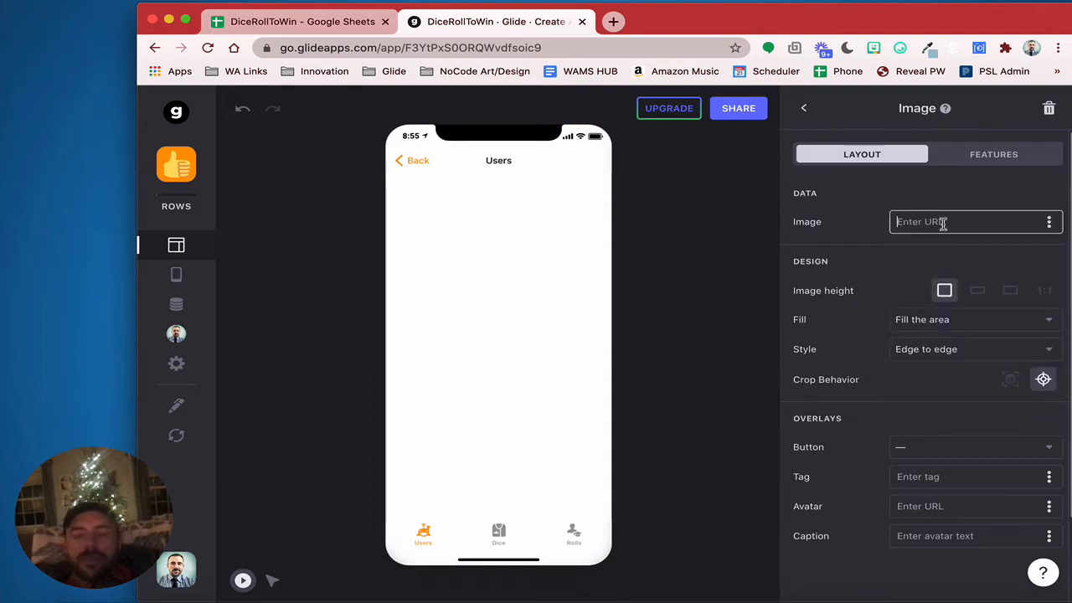
key("super+v")
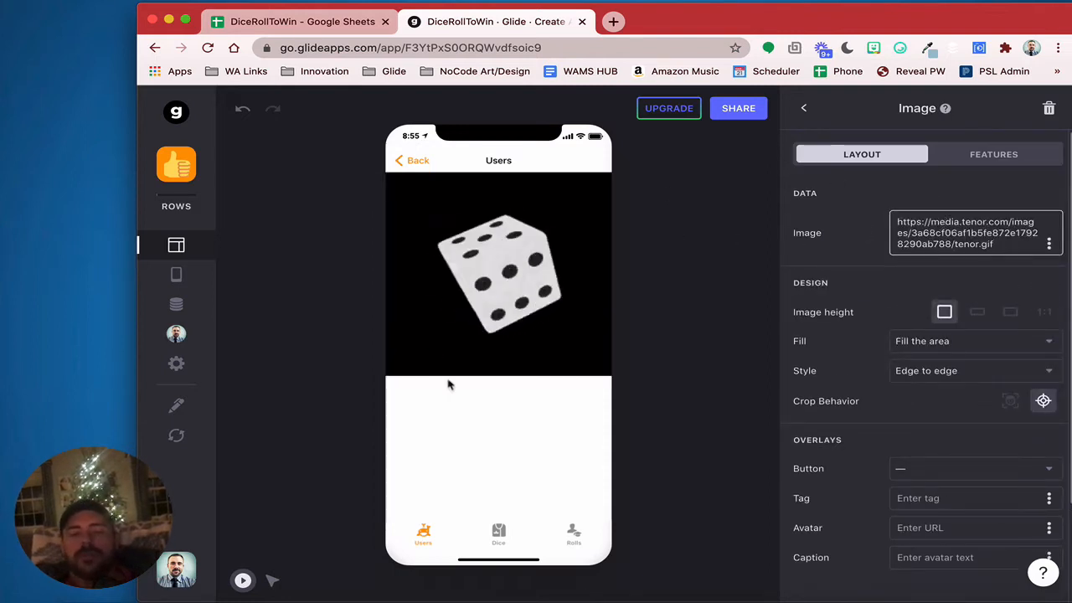
left_click(498, 437)
left_click(804, 105)
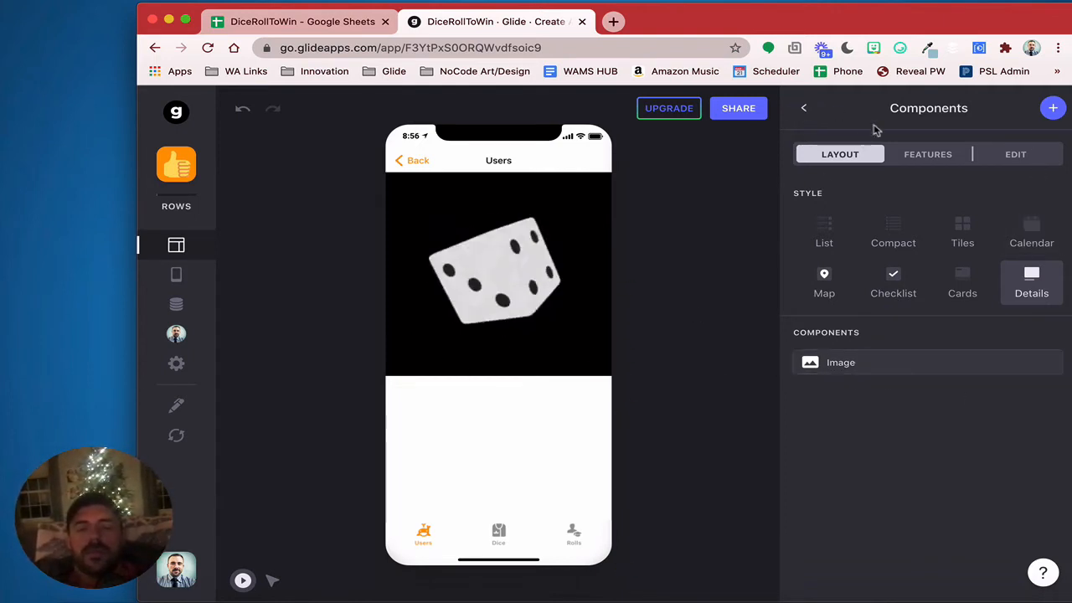
Add a button titled Stop with a link action, then show the Users data table
left_click(1055, 111)
scroll(988, 457, "down", 5)
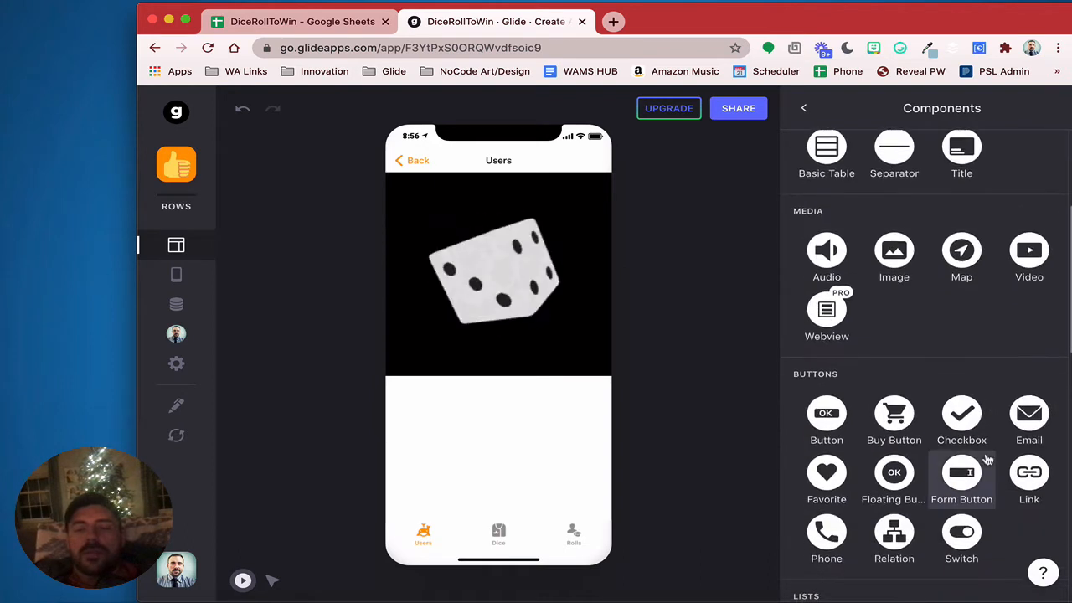
left_click(827, 417)
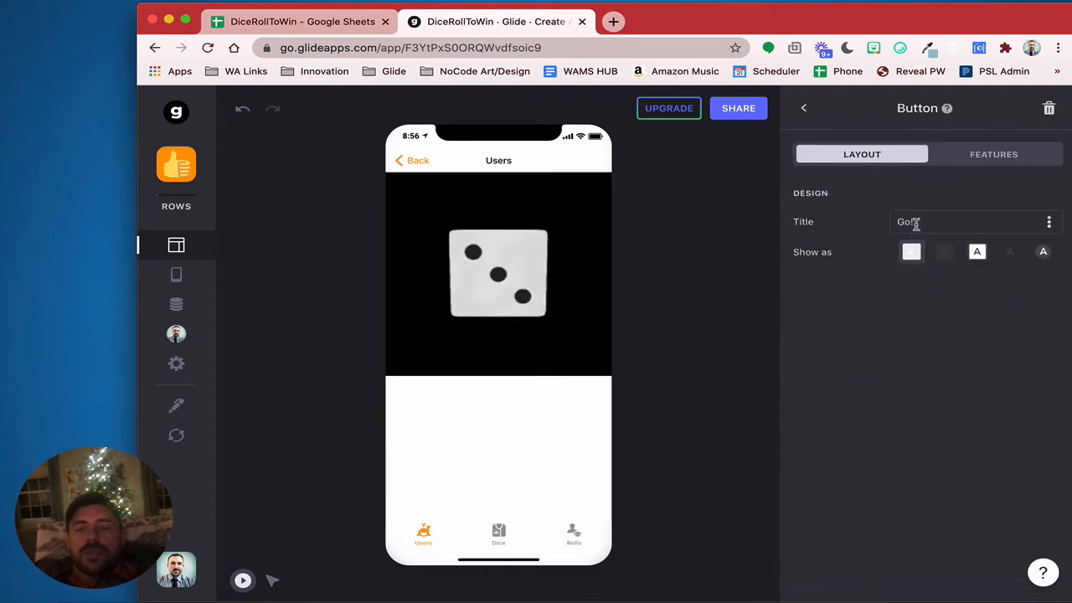
left_click(916, 222)
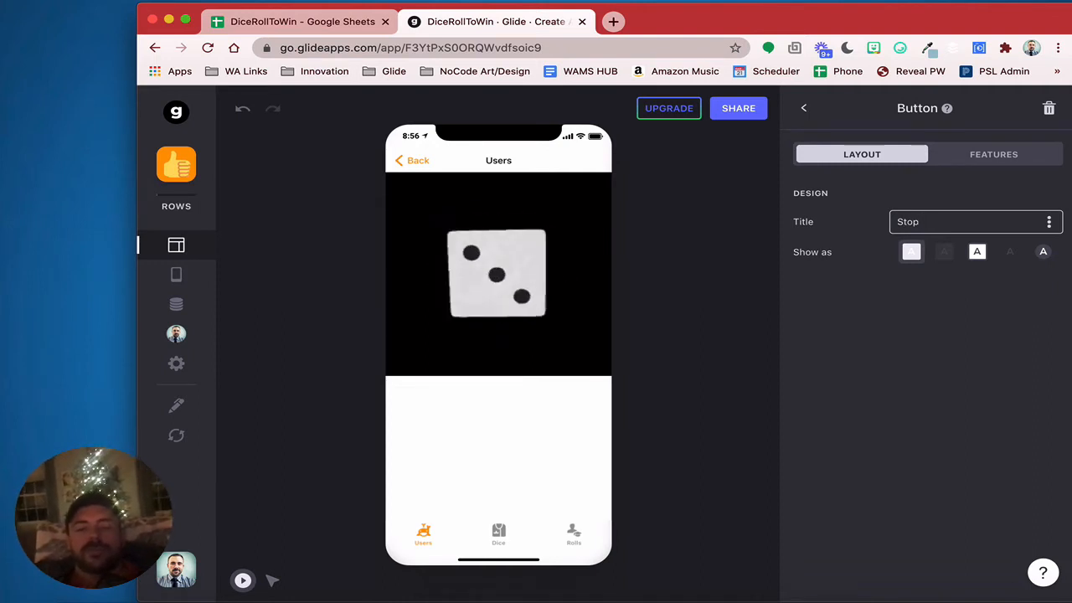
left_click(995, 155)
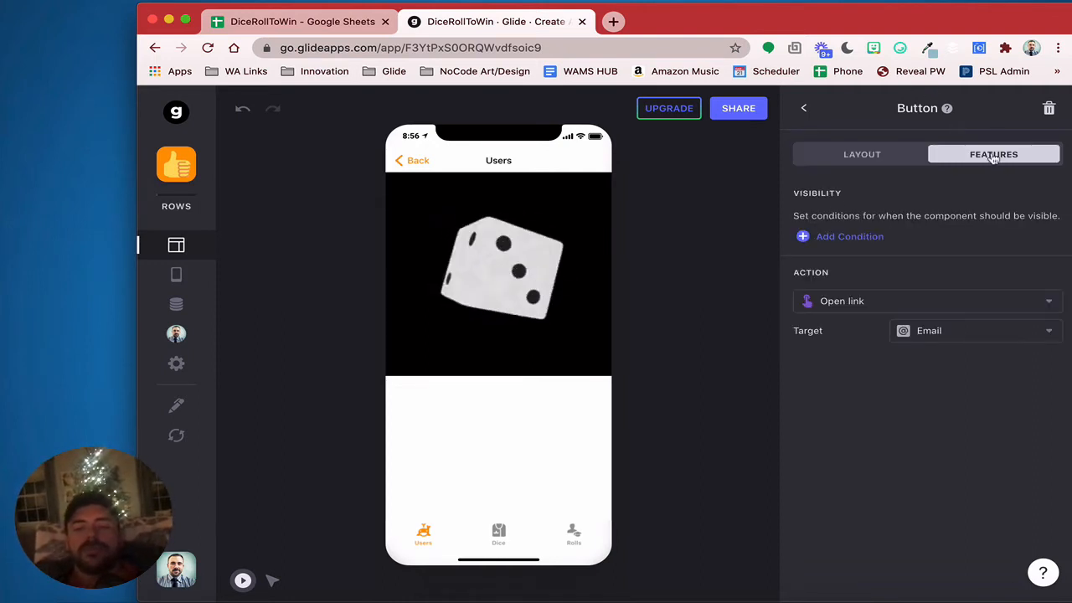
left_click(976, 346)
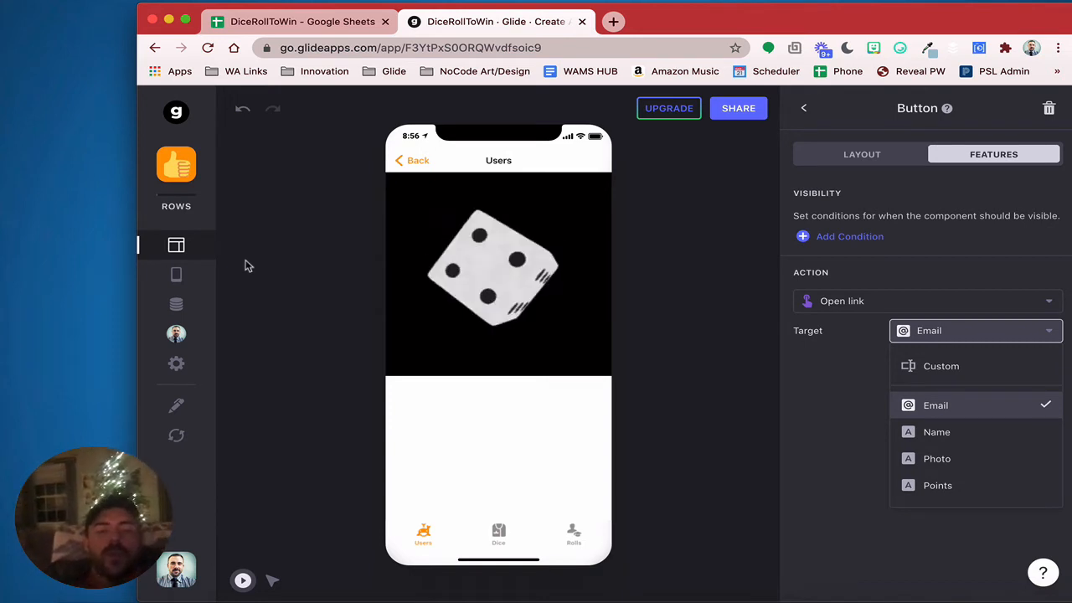
left_click(176, 305)
left_click(176, 305)
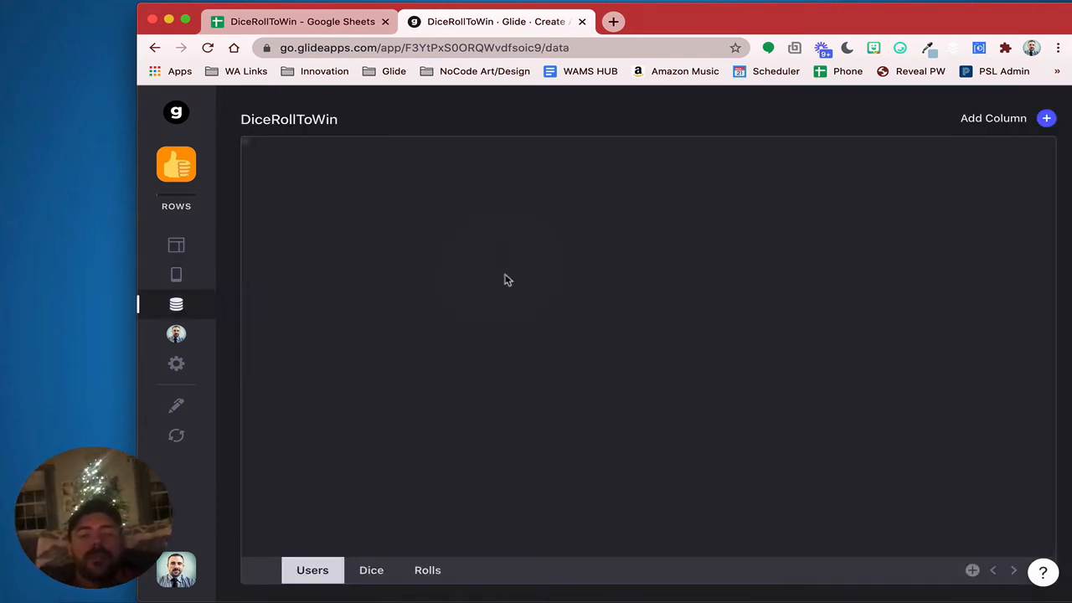
Add a Users column named RandomDie of type Single Value
left_click(1047, 118)
left_click(689, 187)
left_click_drag(689, 187, 517, 177)
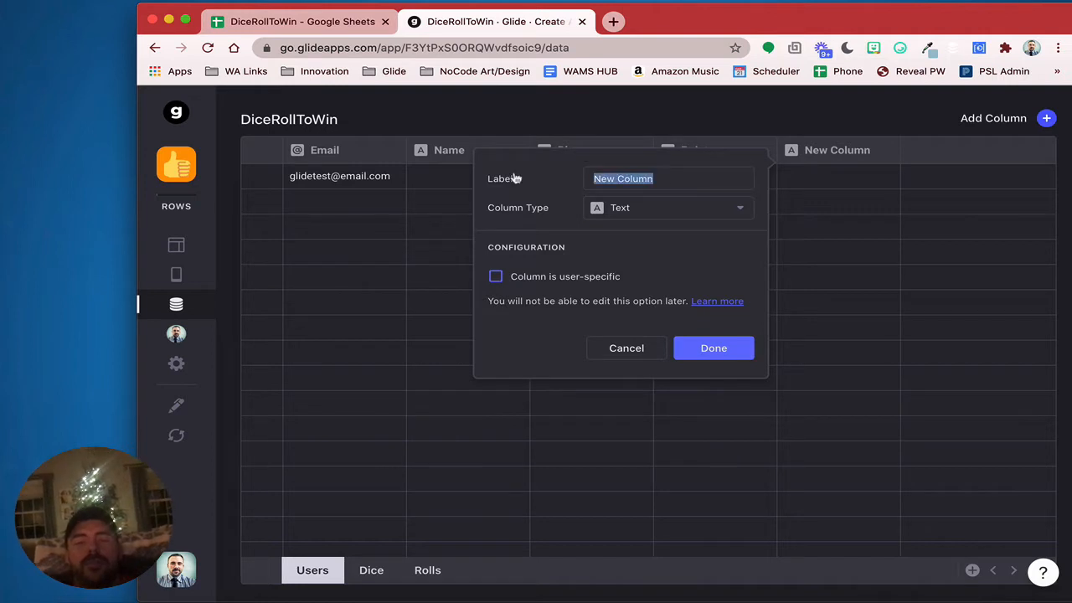
type("Random")
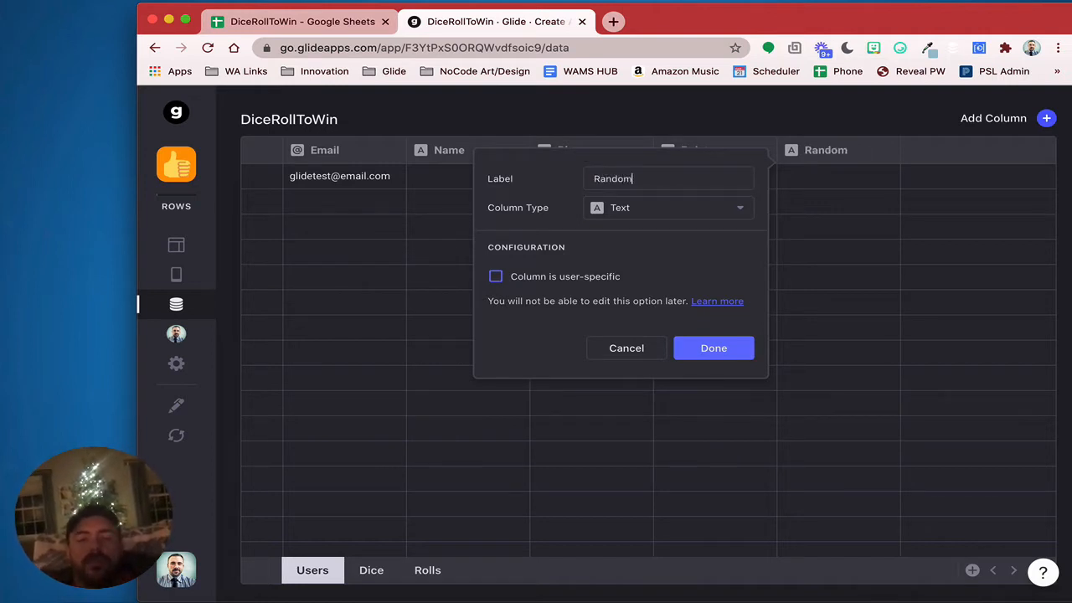
type("D")
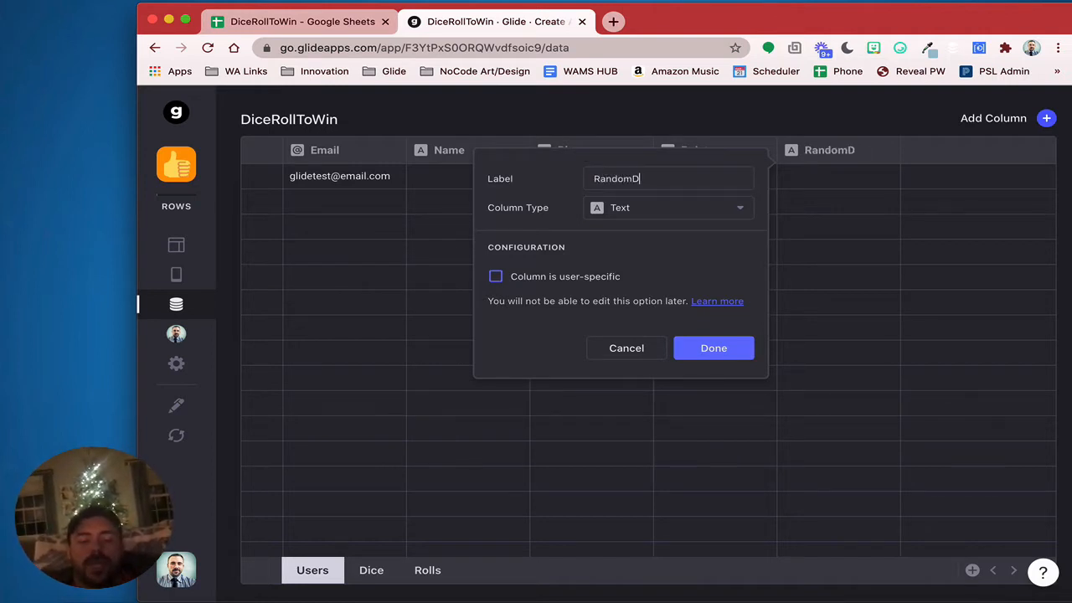
type("ie")
left_click(668, 215)
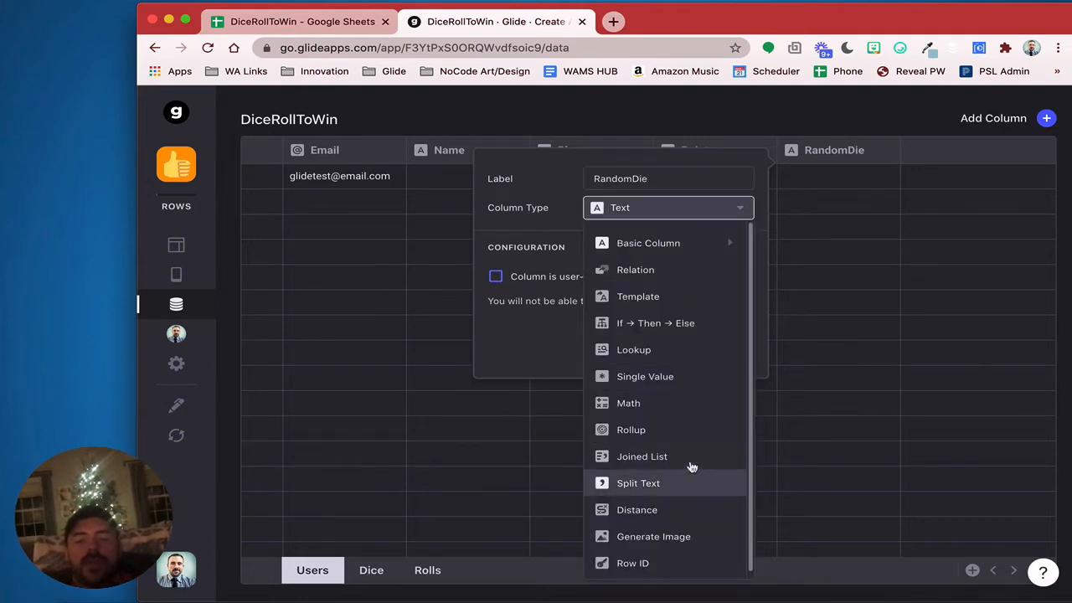
left_click(686, 378)
Make RandomDie take a Random value from the Dice table's Sides column
left_click(584, 277)
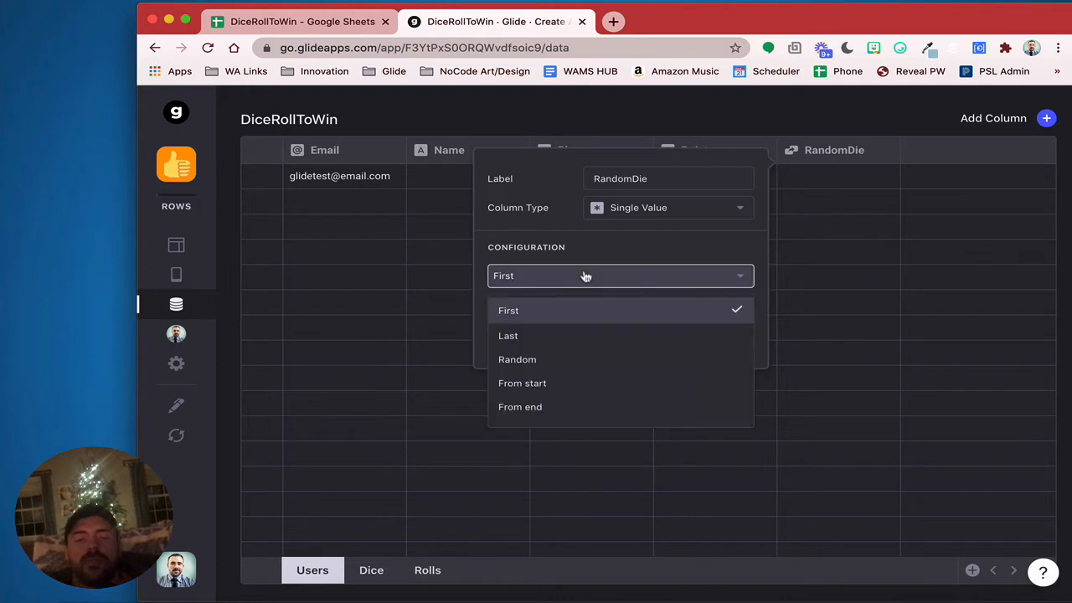
left_click(572, 358)
left_click(572, 306)
mouse_move(563, 371)
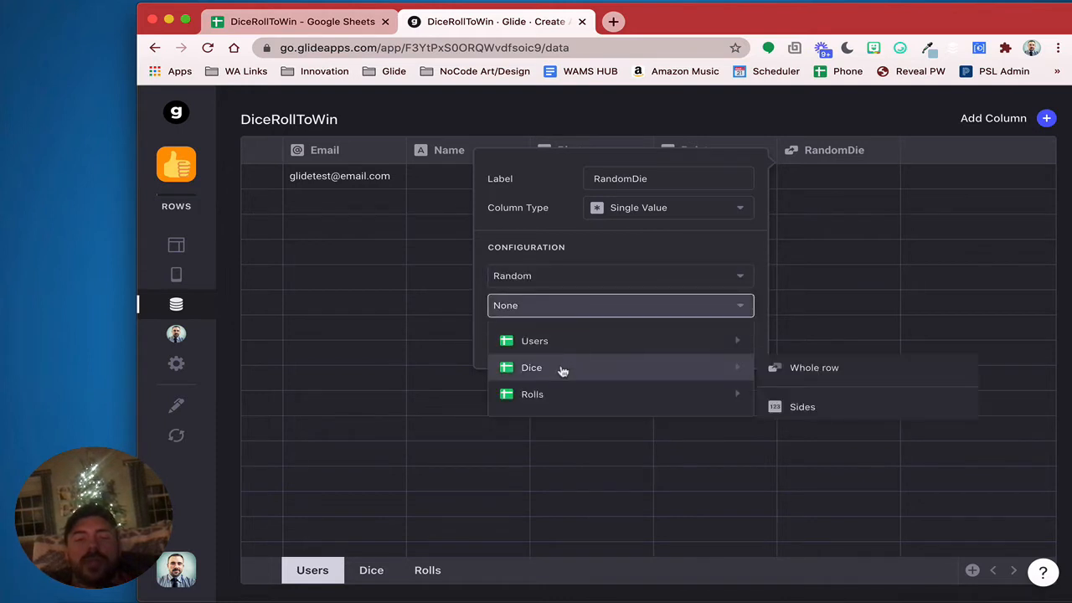
left_click(775, 406)
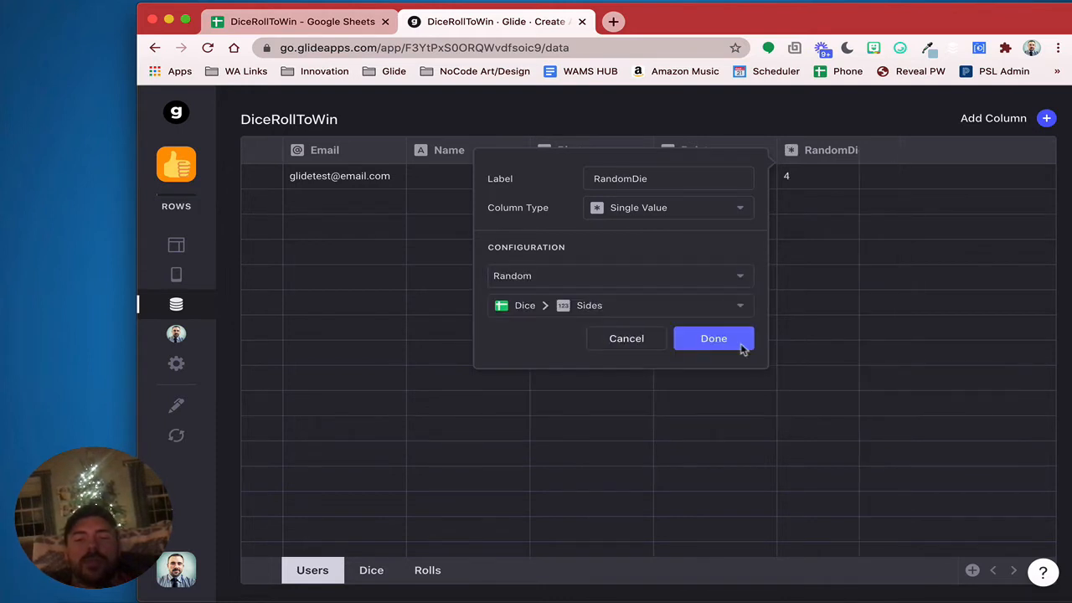
left_click(703, 343)
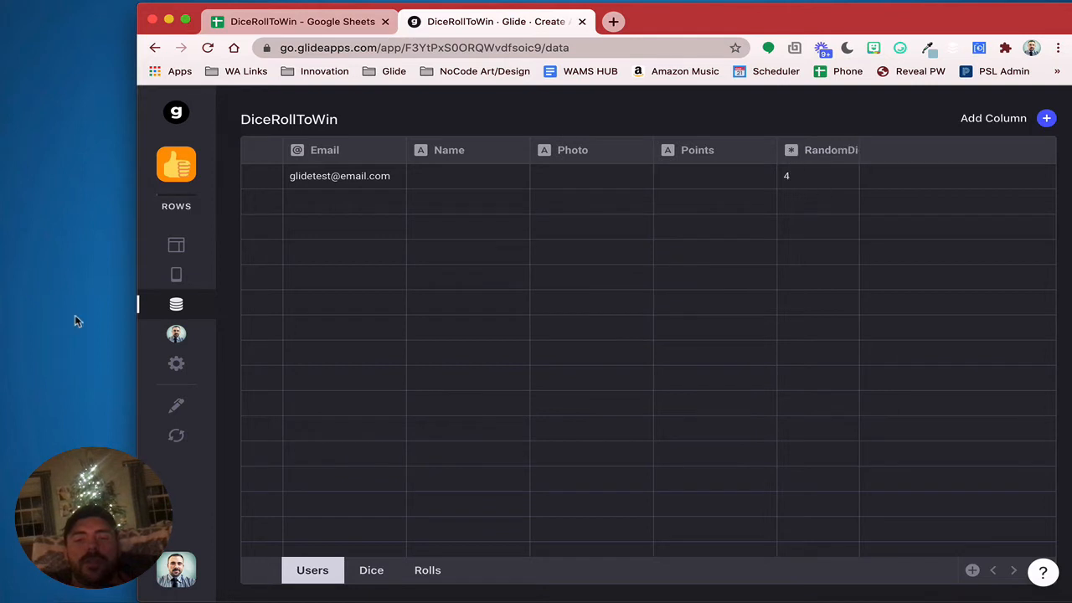
left_click(176, 274)
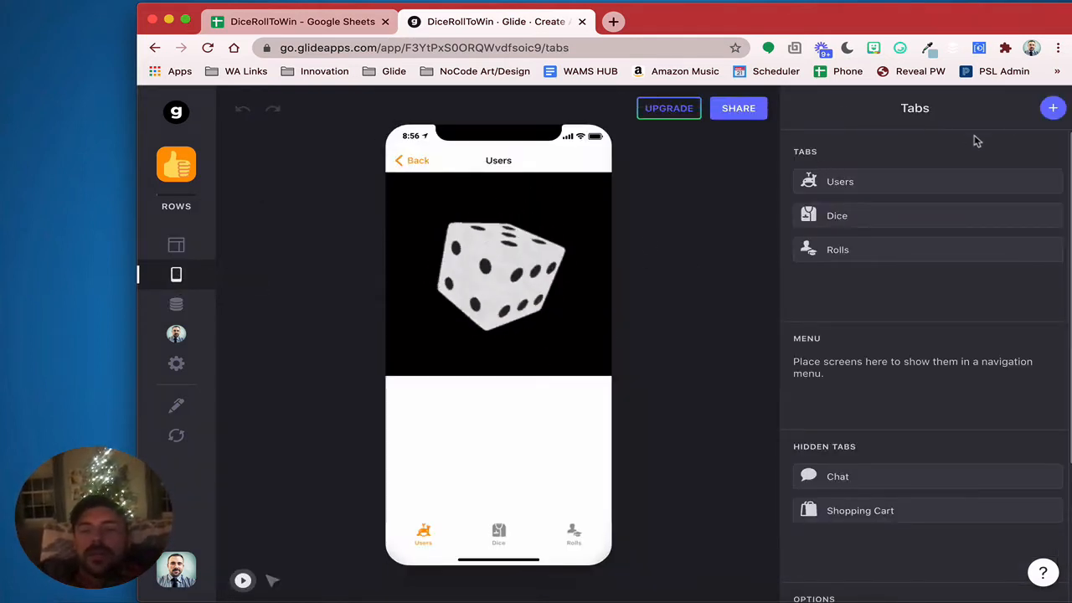
Add a Basic Table to the Users screen showing the RandomDie column
left_click(172, 246)
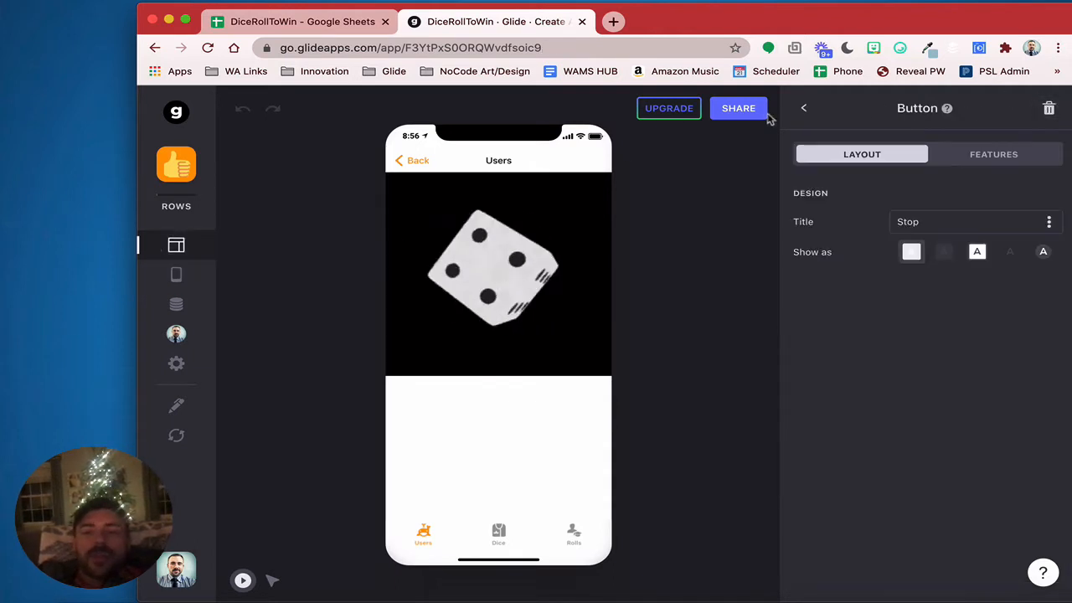
left_click(803, 108)
left_click(1051, 107)
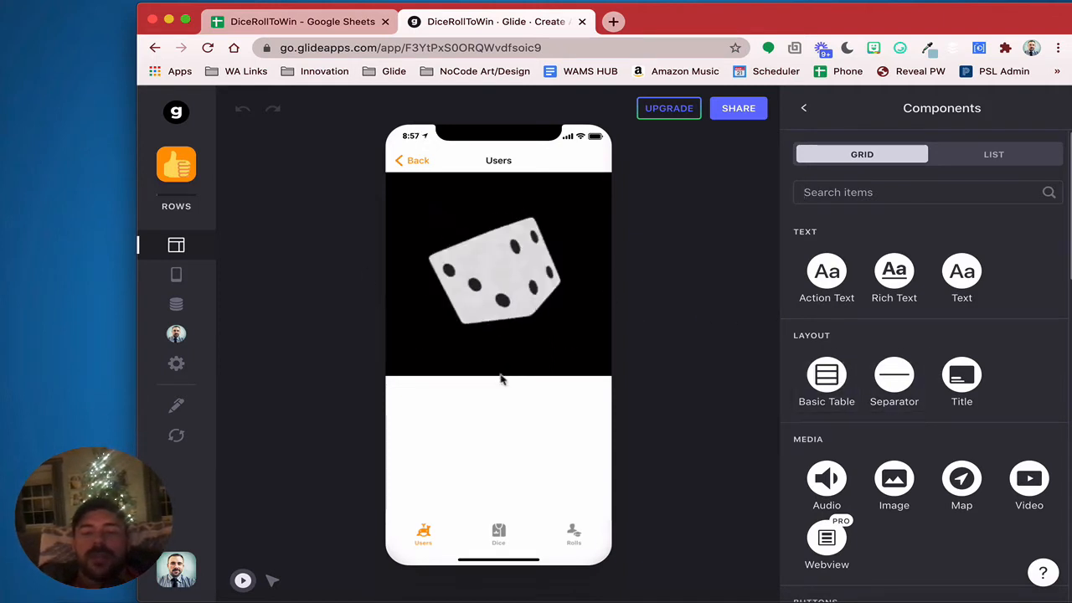
left_click(821, 362)
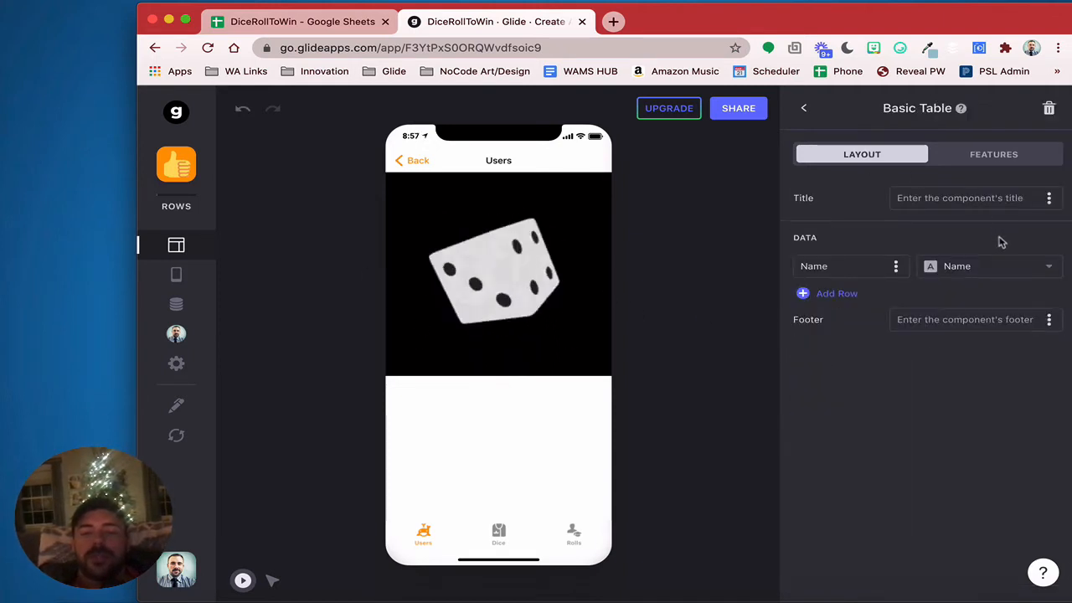
left_click(1047, 265)
left_click(981, 448)
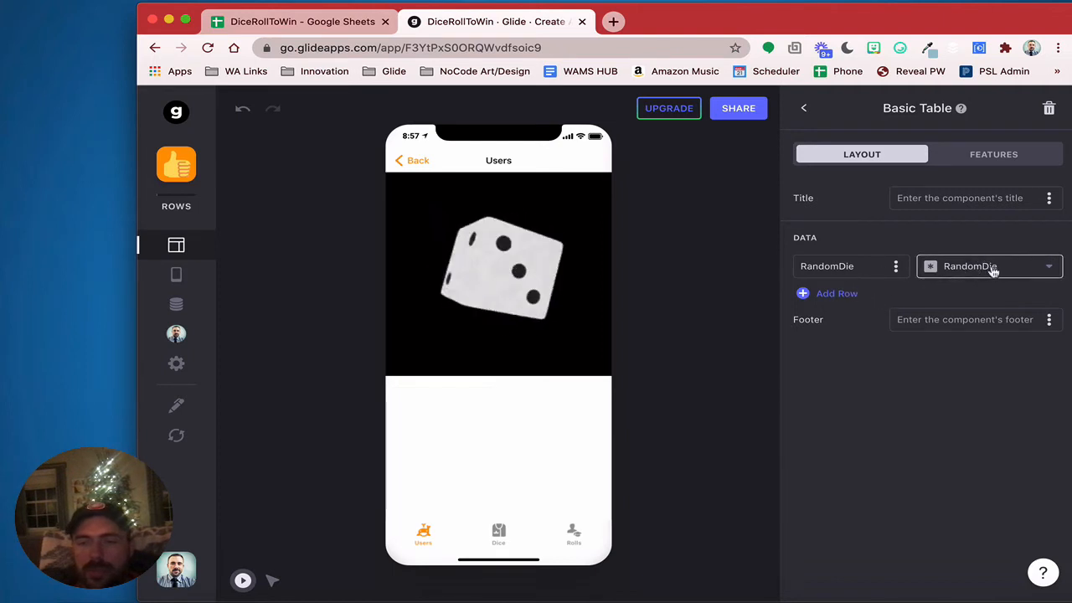
left_click(995, 150)
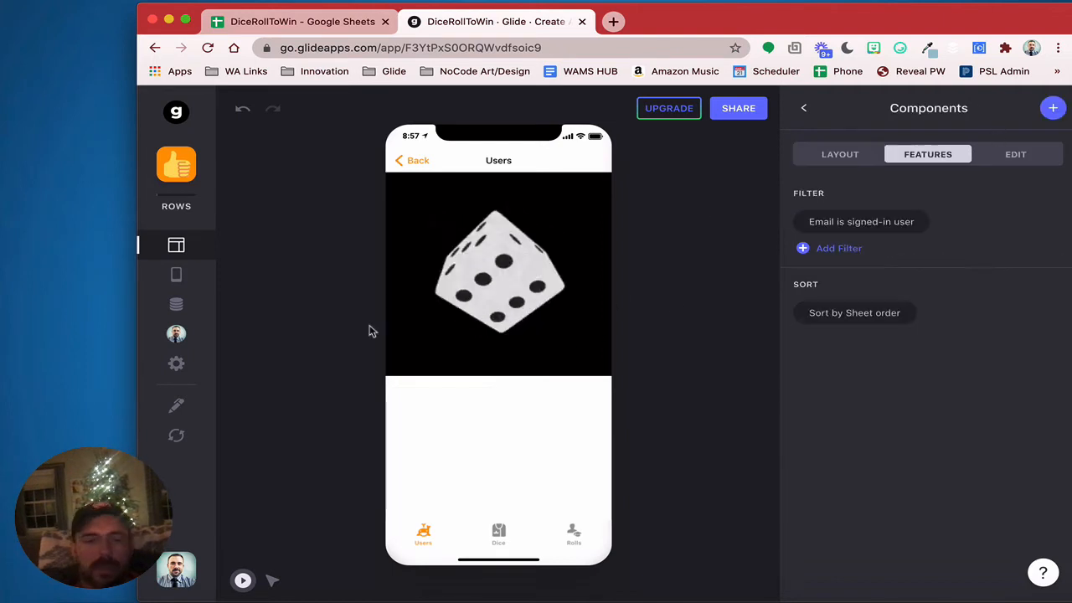
Preview the app as the test user from the Users data table
left_click(176, 304)
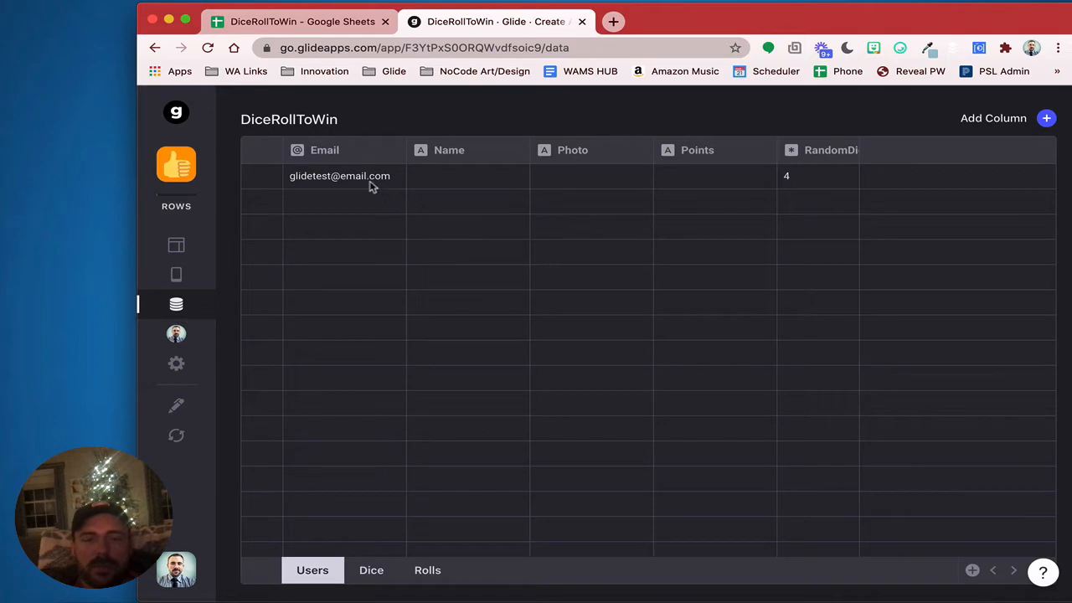
left_click(373, 186)
left_click(176, 335)
left_click(310, 432)
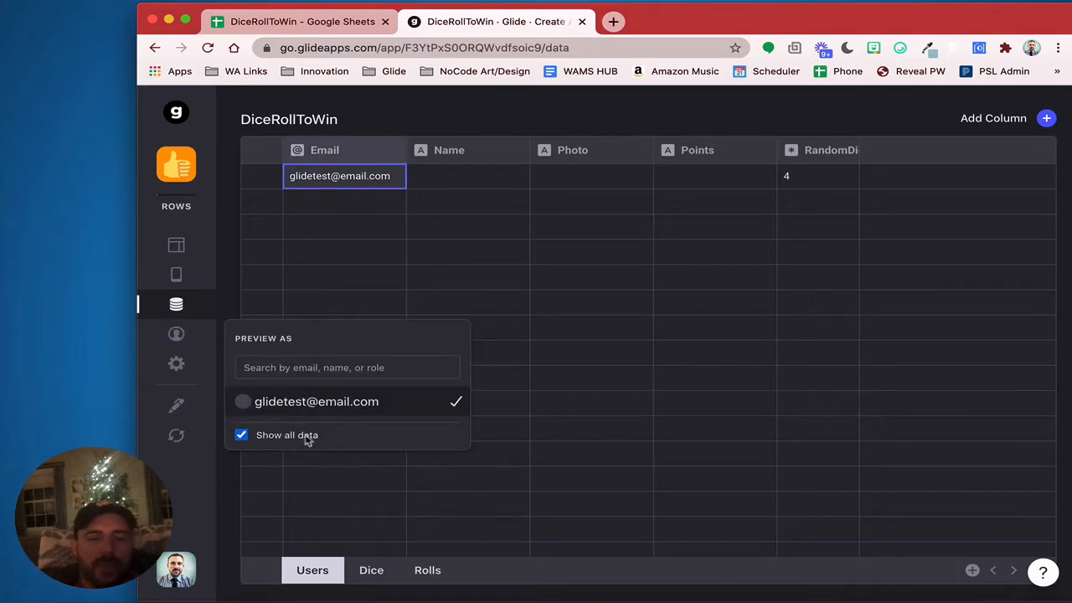
left_click(176, 245)
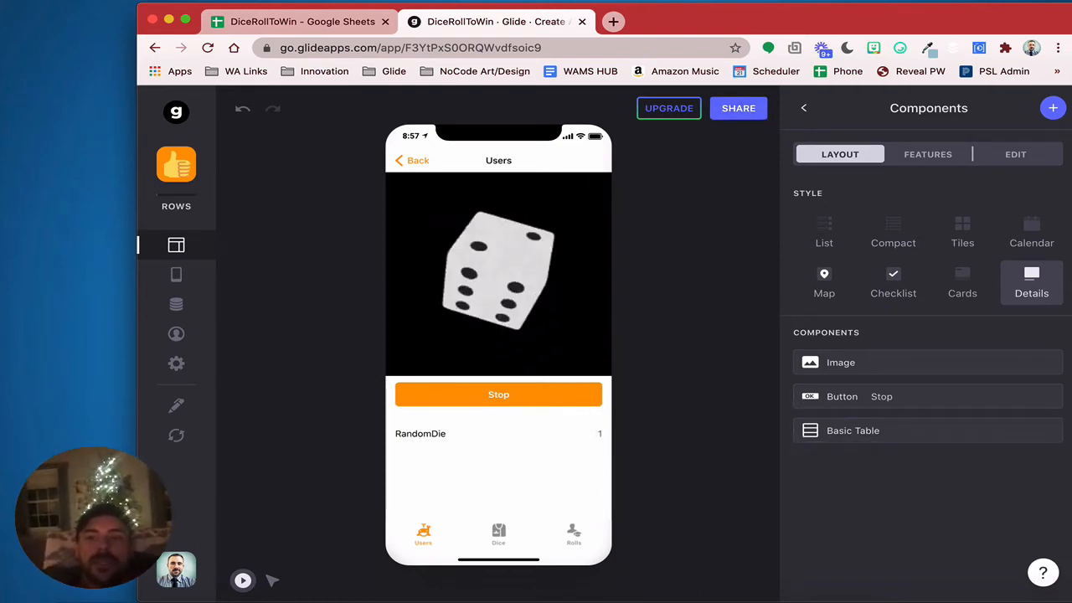
Add a centered Headline 1 text component reading 'Roll a 6 to win!'
left_click(1050, 110)
left_click(962, 272)
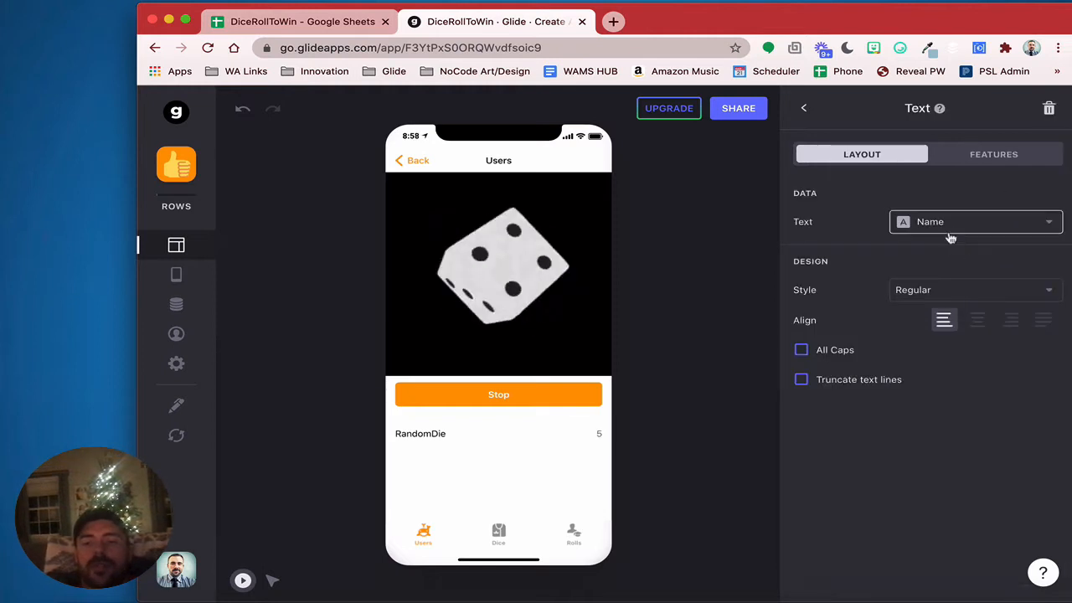
left_click(946, 226)
left_click(941, 257)
left_click(896, 221)
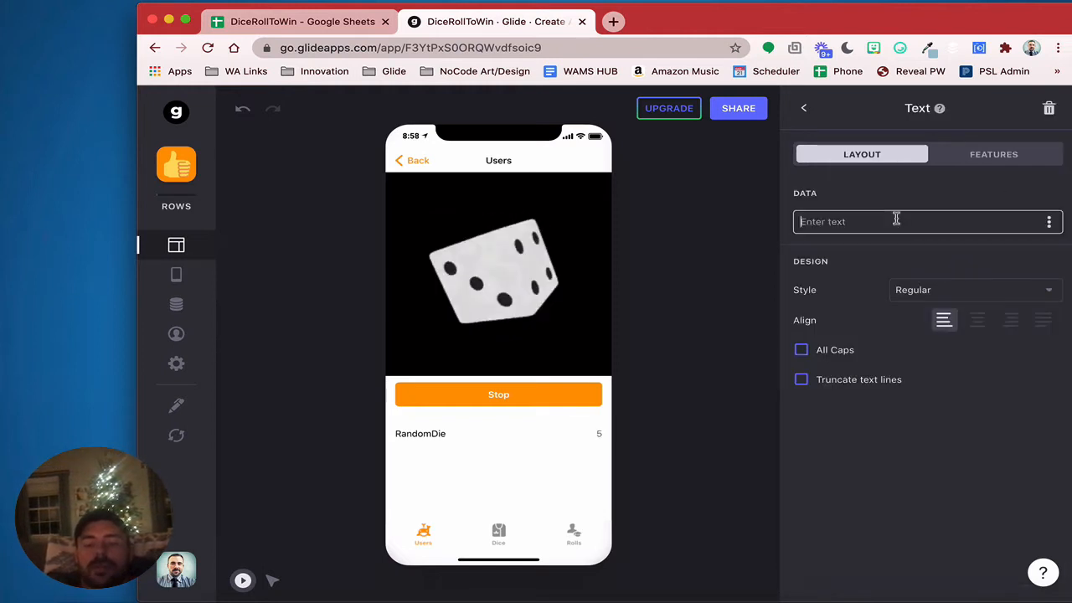
type("Roll a 6 to win!")
left_click(977, 320)
left_click(951, 287)
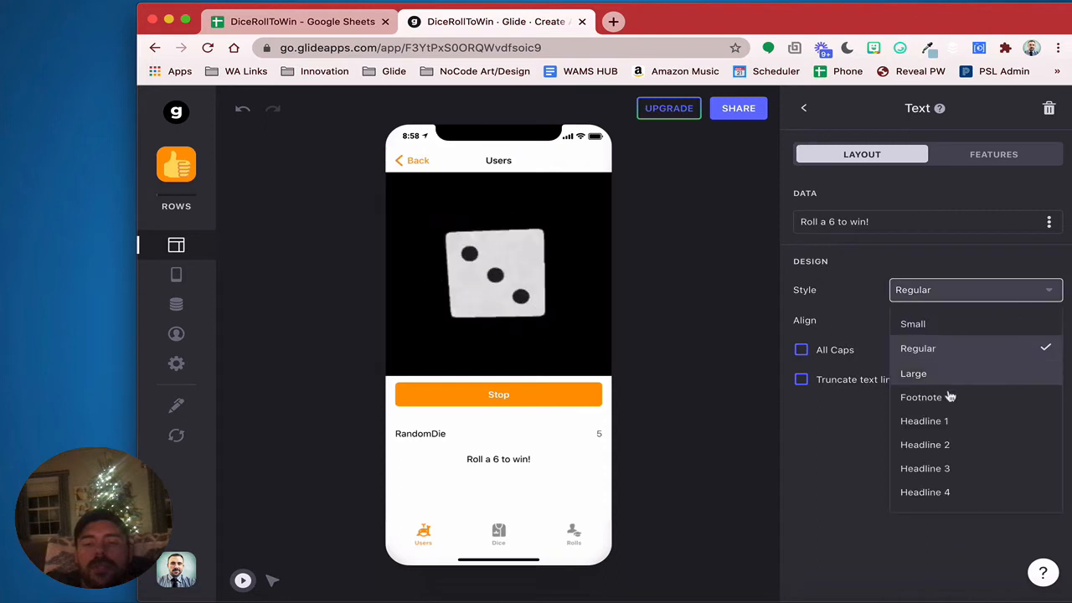
left_click(951, 421)
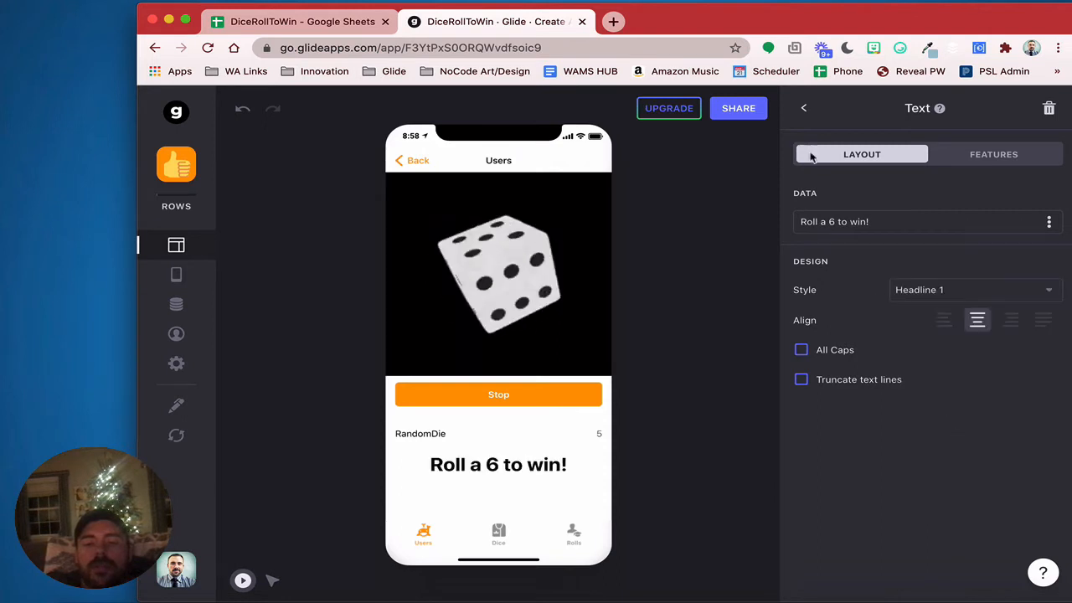
left_click(802, 109)
Move the heading to the top of the screen in normal case, then open a new browser tab
left_click_drag(888, 445, 879, 356)
left_click(879, 359)
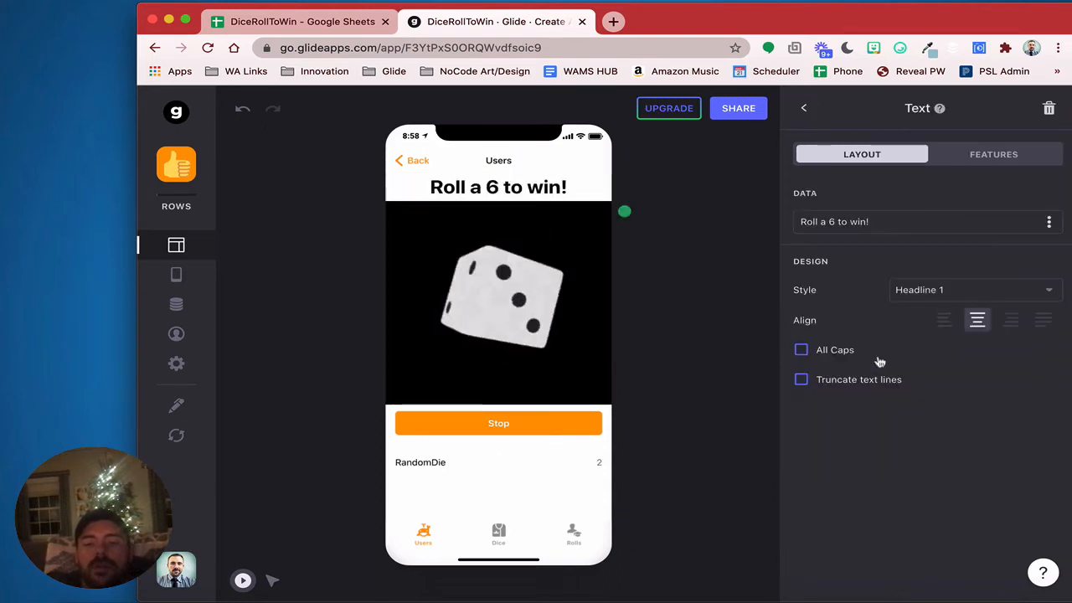
left_click(836, 356)
left_click(837, 355)
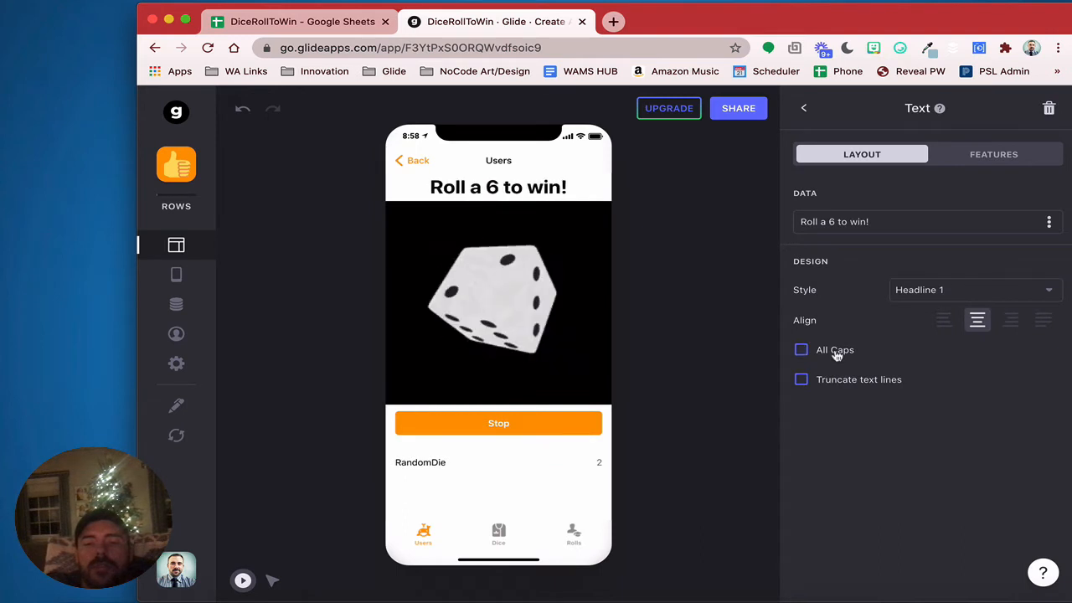
left_click(803, 108)
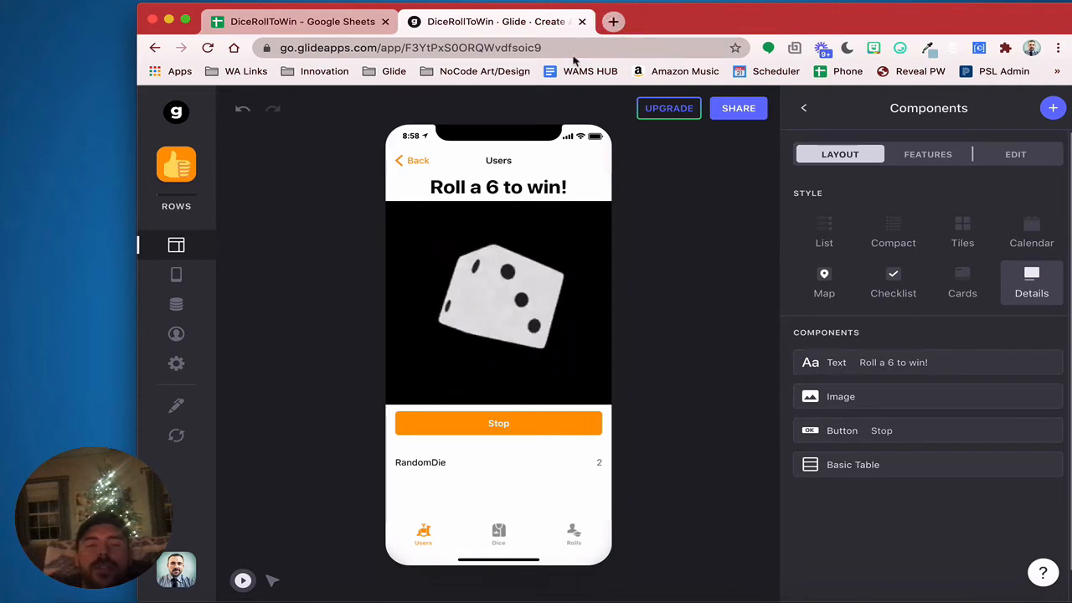
left_click(614, 21)
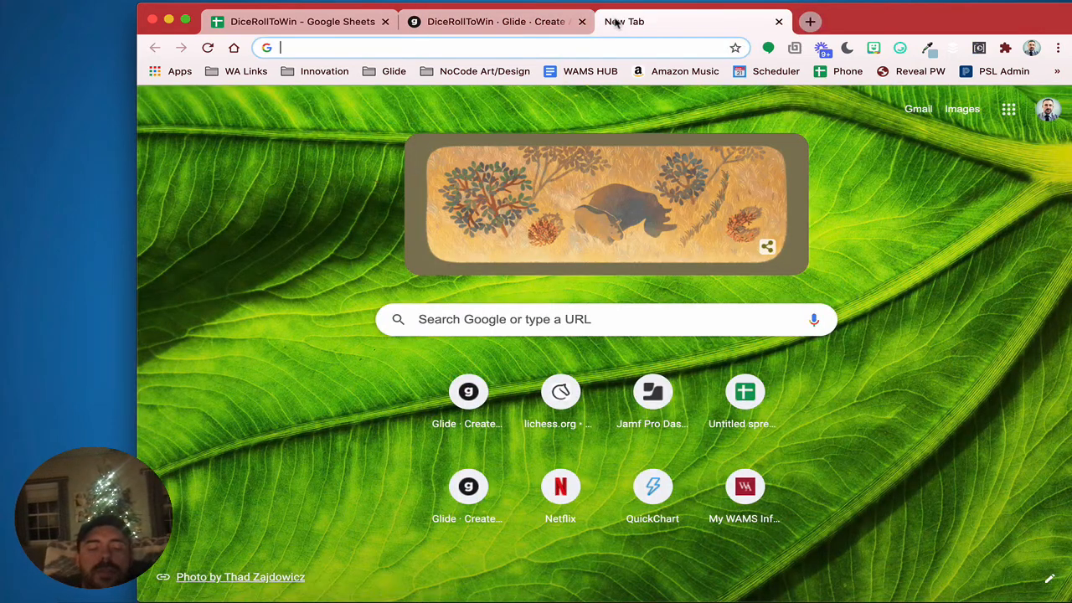
Search Google Images for '6-sided die' with the colour filter set to black
type("d")
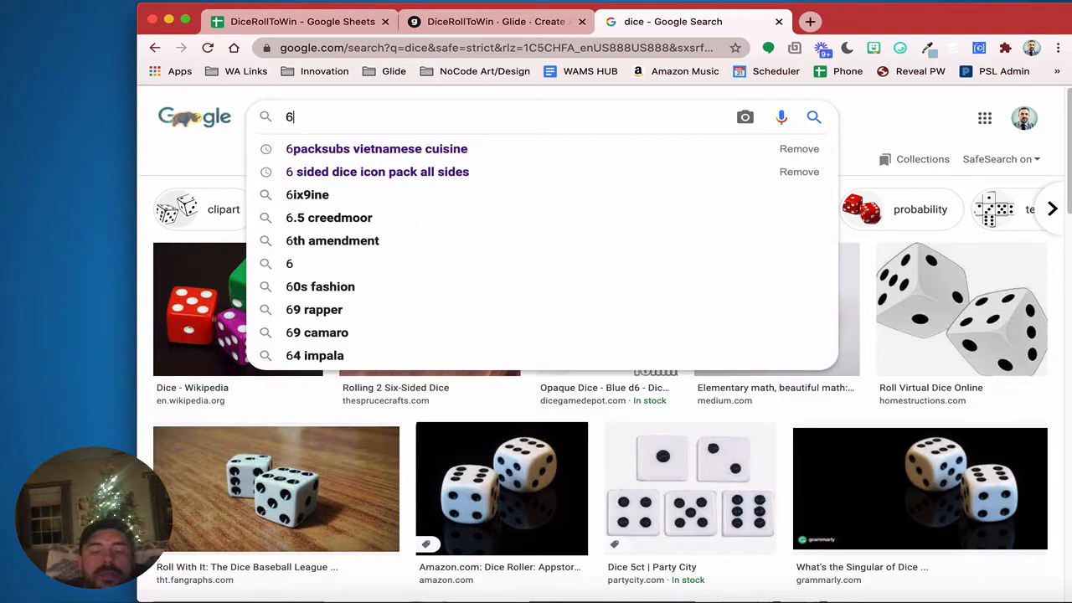
type("-sided")
key("Down")
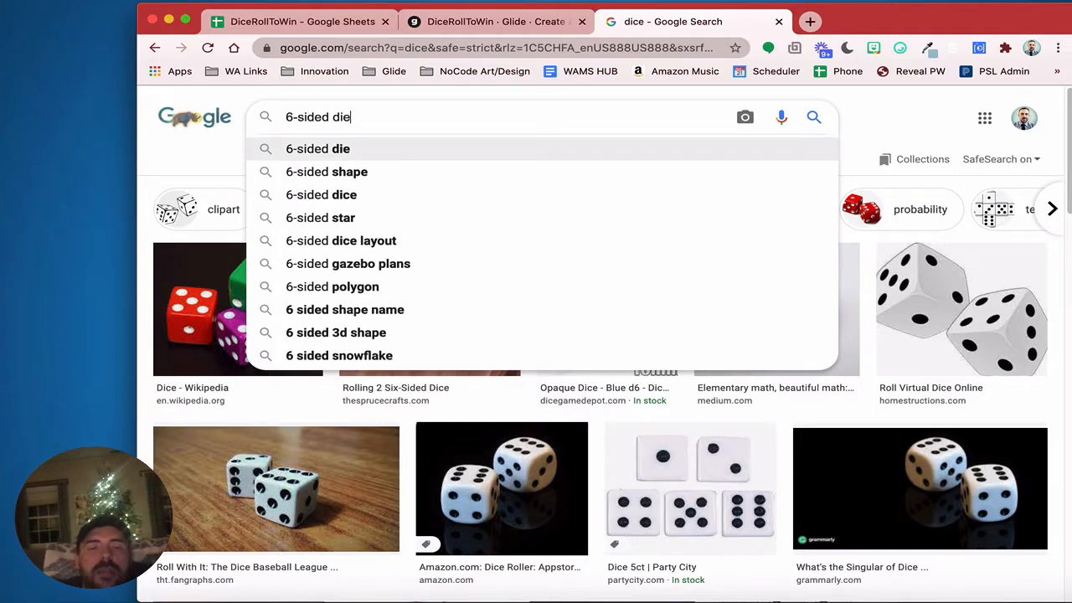
key("Return")
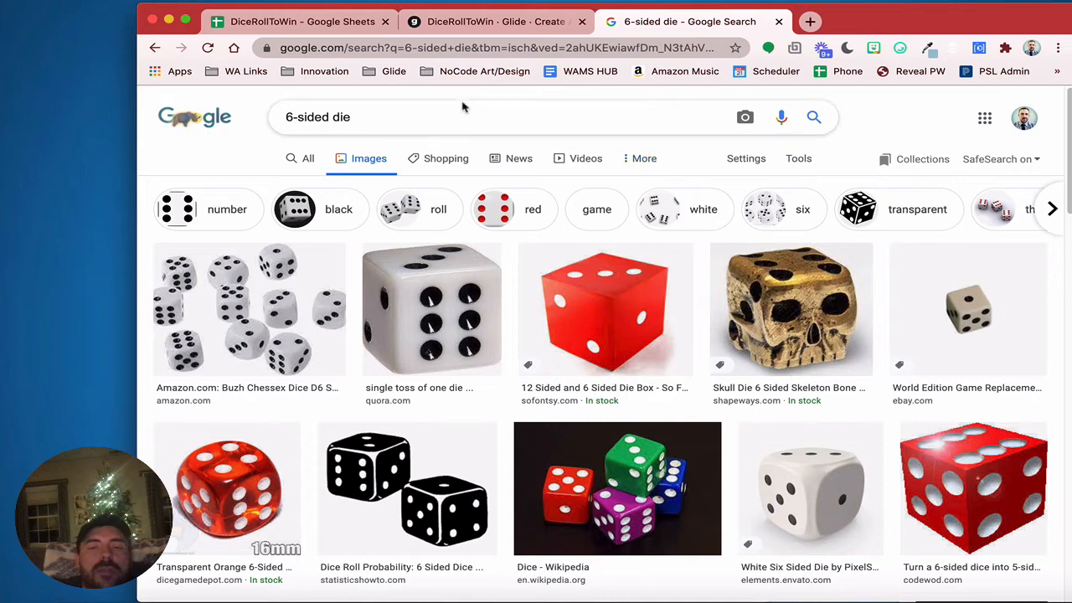
left_click(643, 159)
left_click(809, 160)
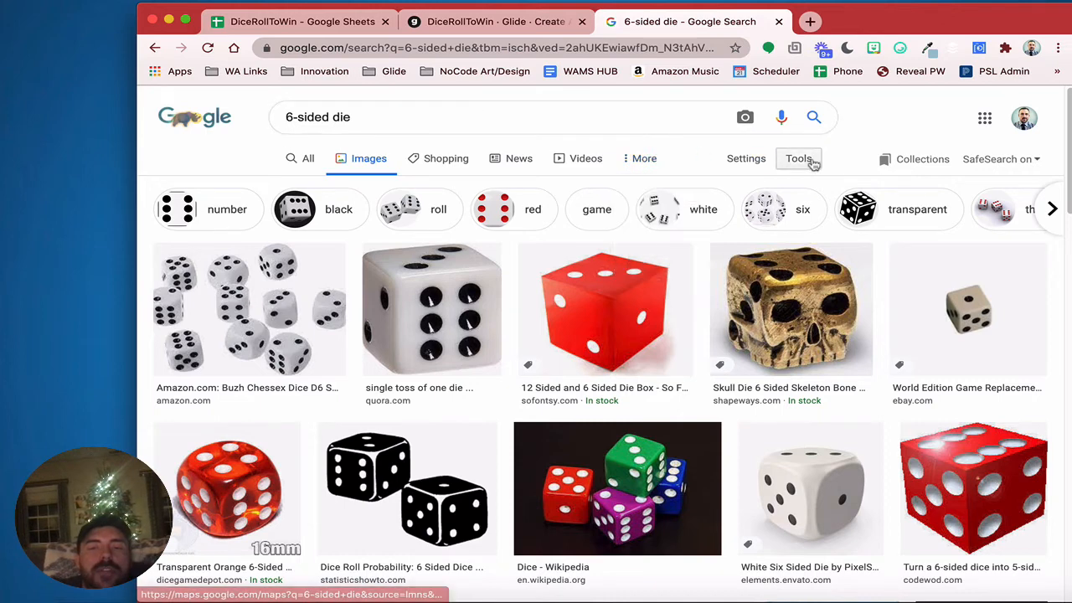
left_click(331, 189)
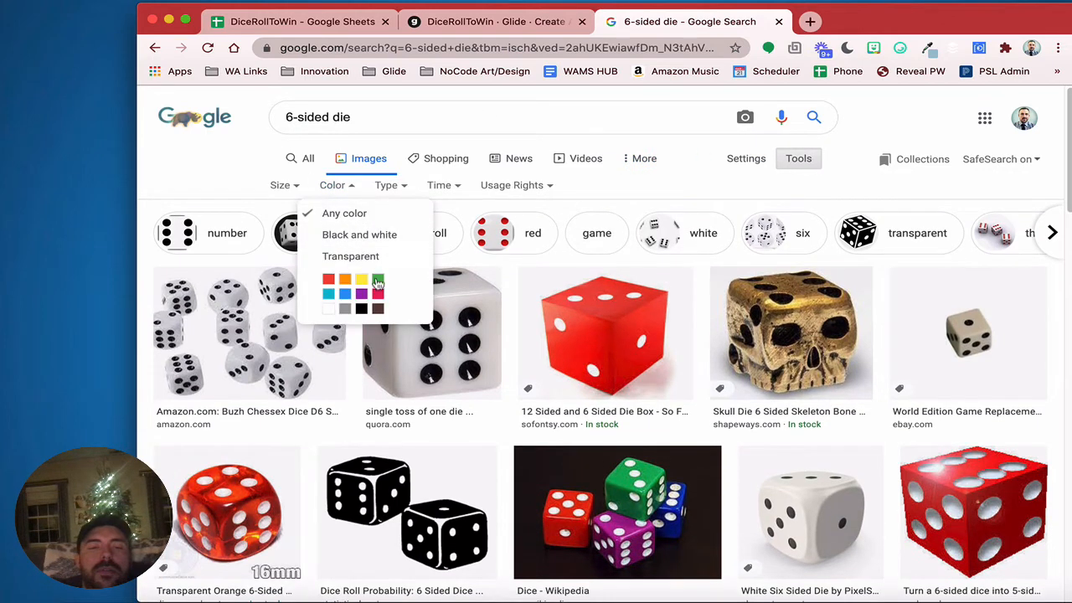
left_click(366, 318)
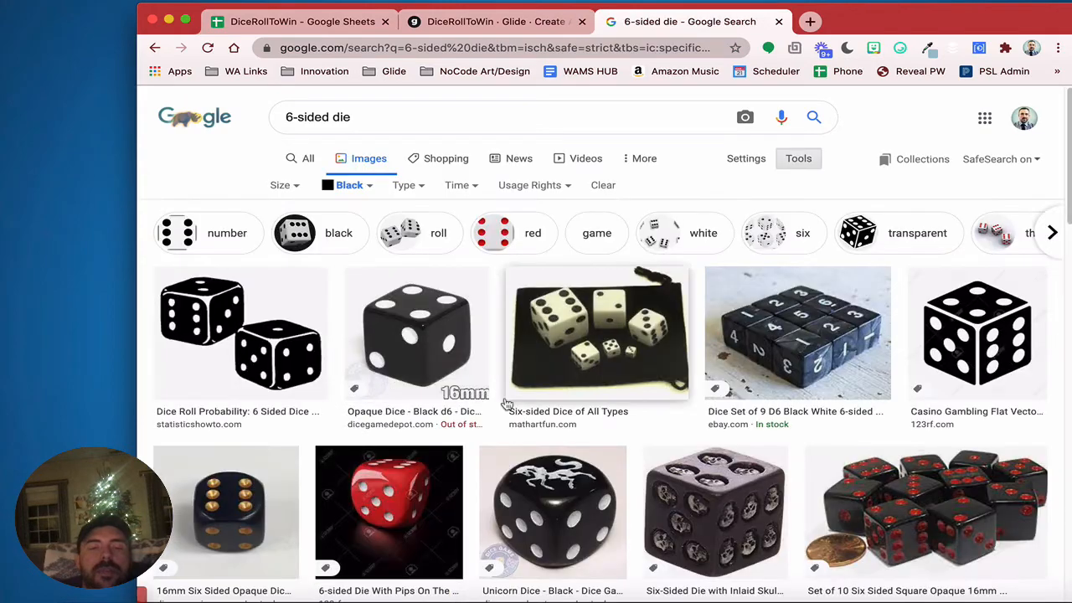
Open the game-icons.net six-face die result's source page in a new tab
scroll(507, 403, "down", 8)
scroll(507, 404, "down", 10)
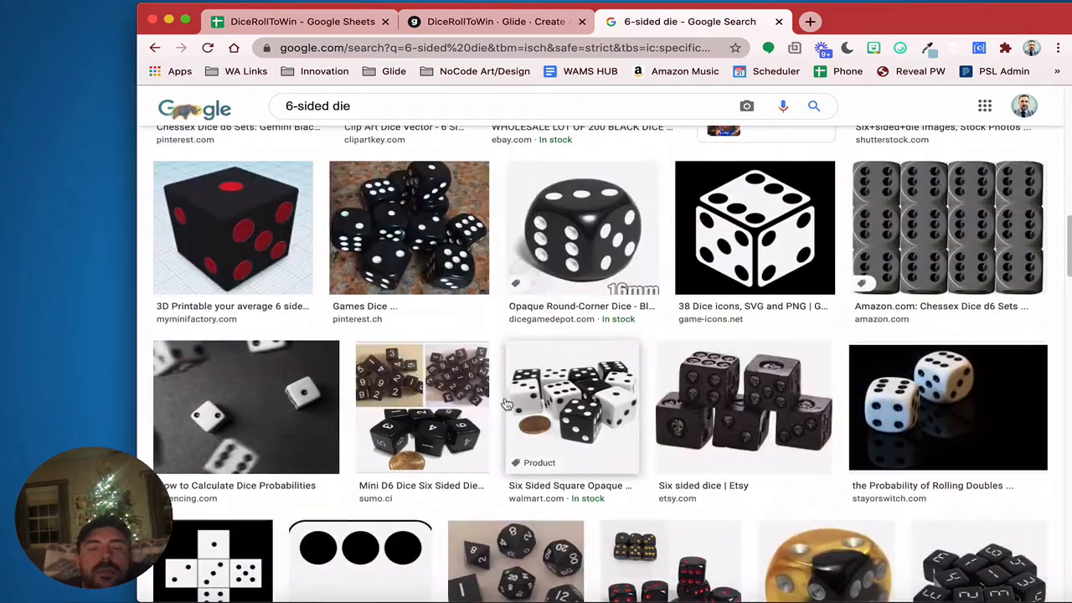
scroll(507, 405, "down", 2)
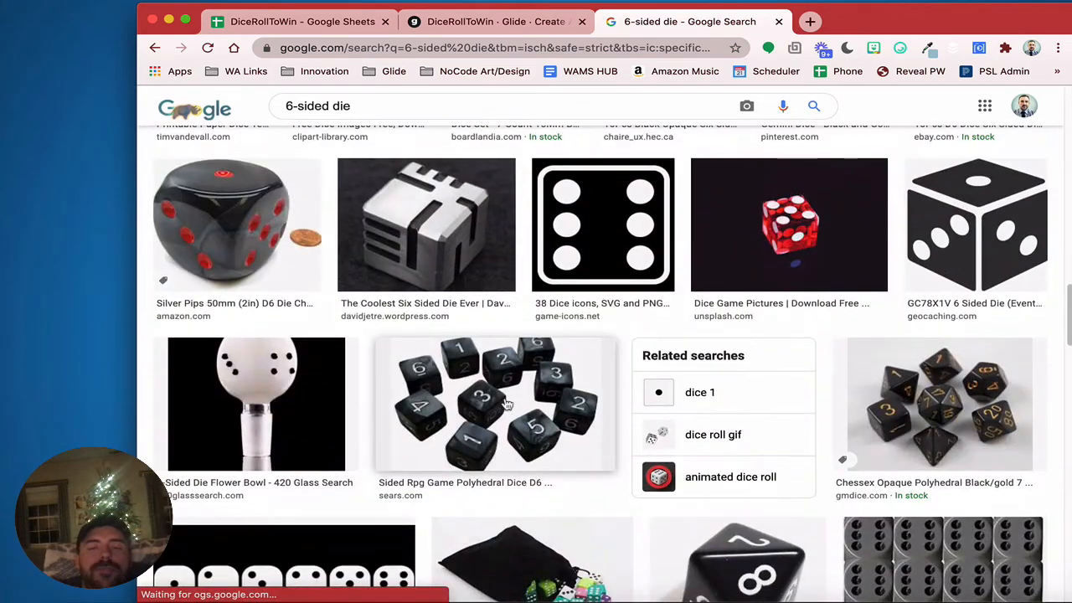
left_click(590, 318)
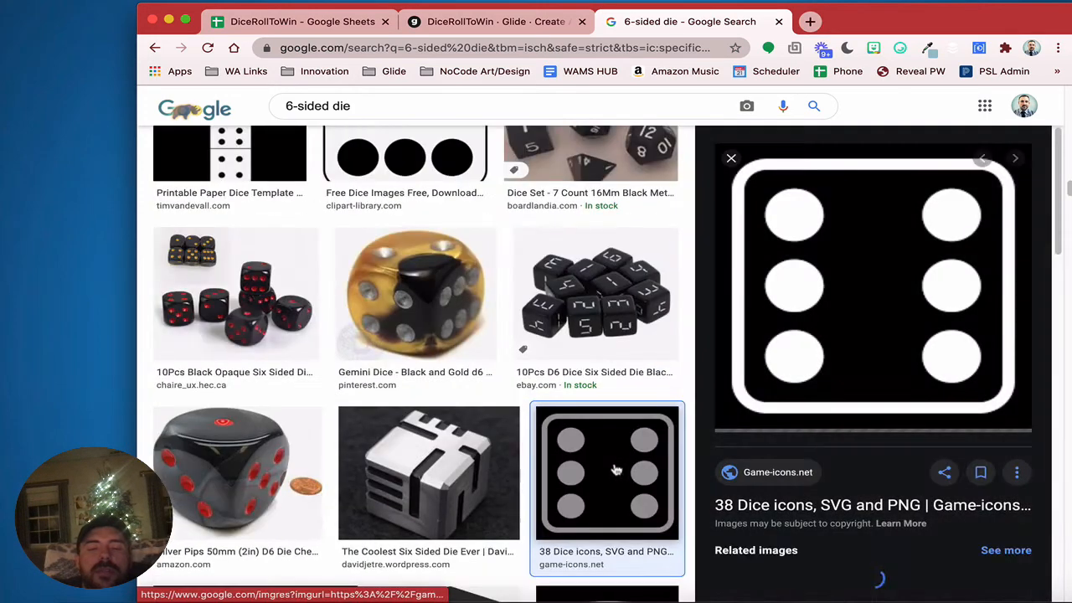
left_click(778, 473)
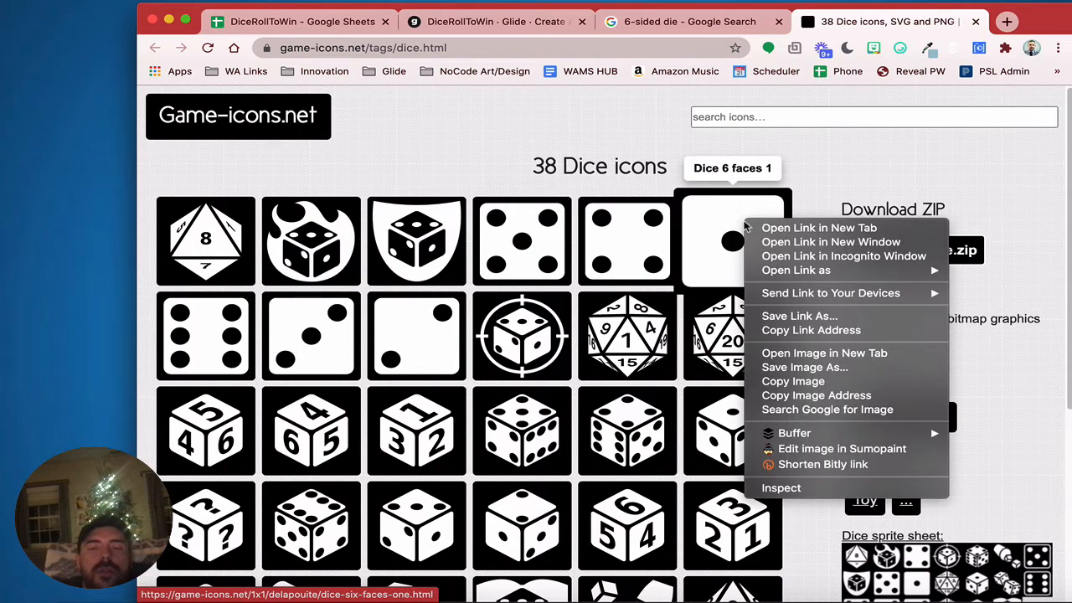
Copy the Dice 6 faces 1 icon's image address and return to the DiceRollToWin Dice sheet
right_click(744, 227)
left_click(804, 395)
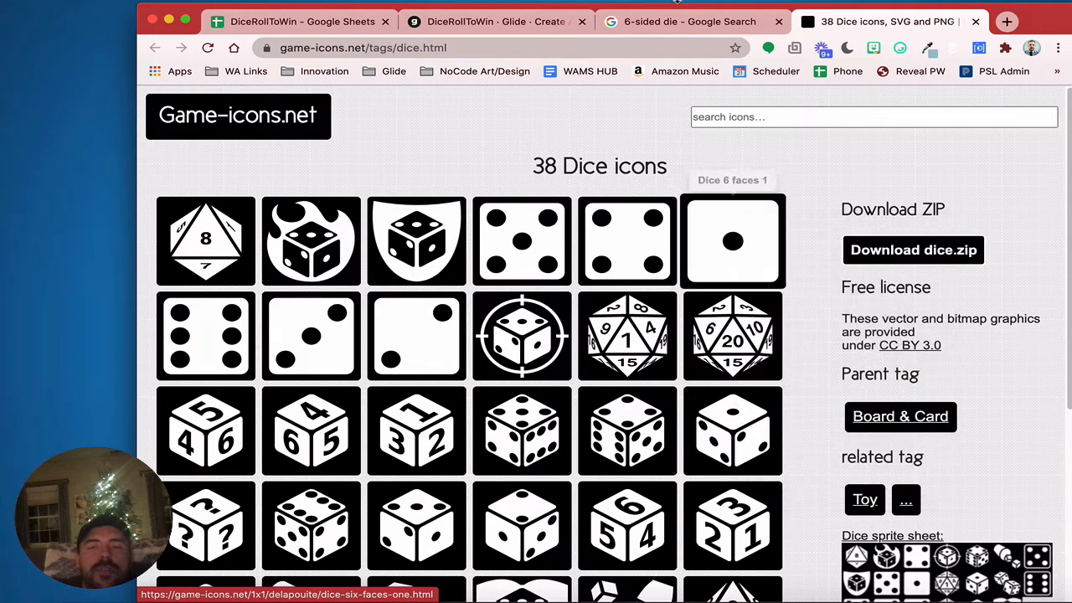
left_click(295, 21)
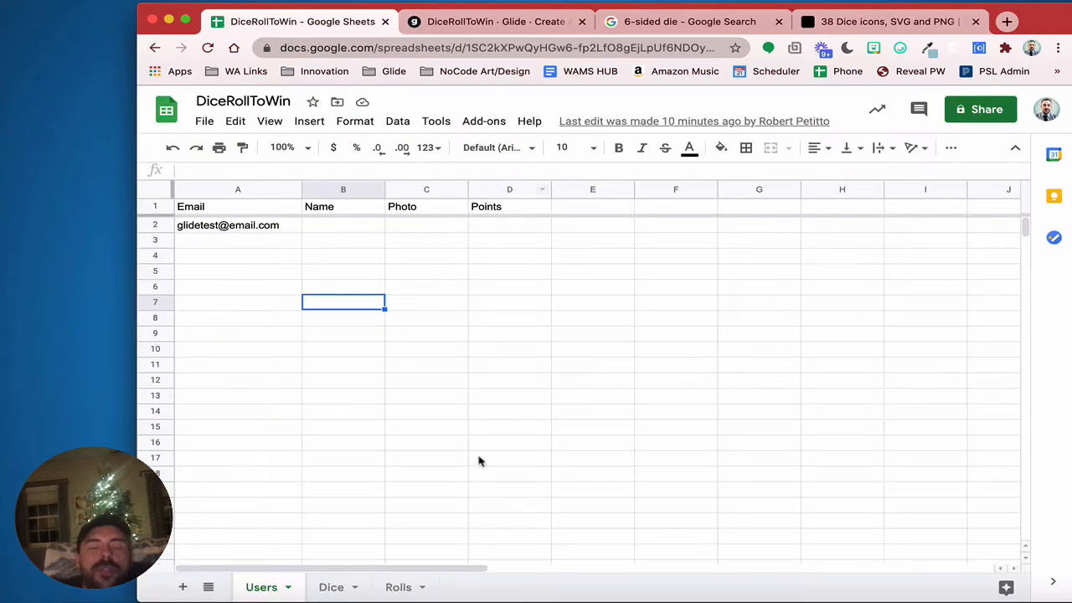
left_click(348, 582)
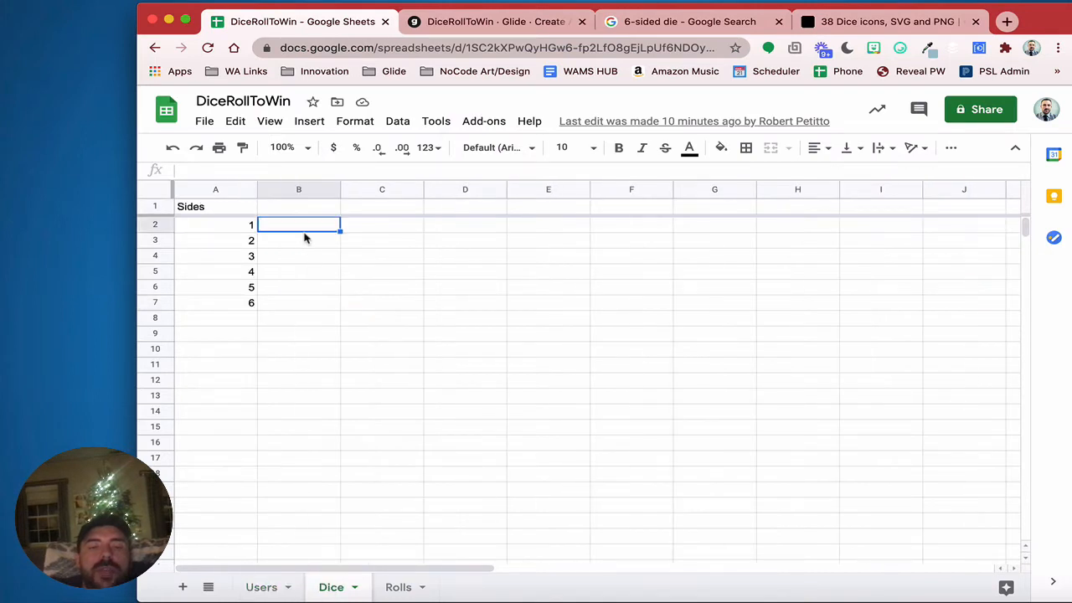
Add an Image header and paste the one-face die address into B2
type("Image")
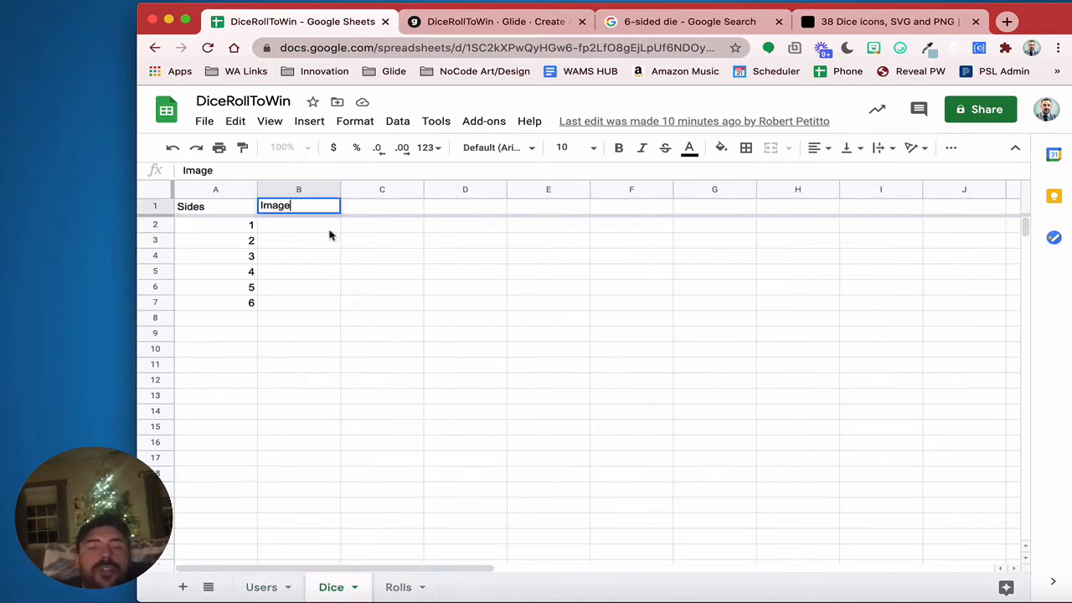
left_click(328, 232)
type("https://game-icons.net/icons/ffffff/000000/1x1/delapouite/dice-six-faces-one.svg")
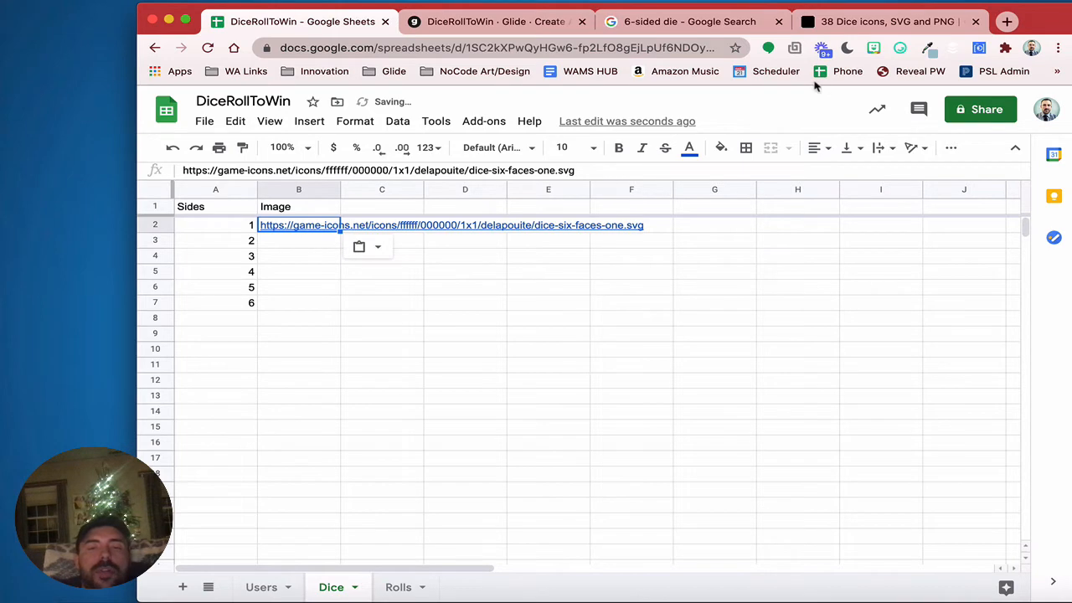
Paste the two-face die address into B3 and copy it down through B7
left_click(817, 22)
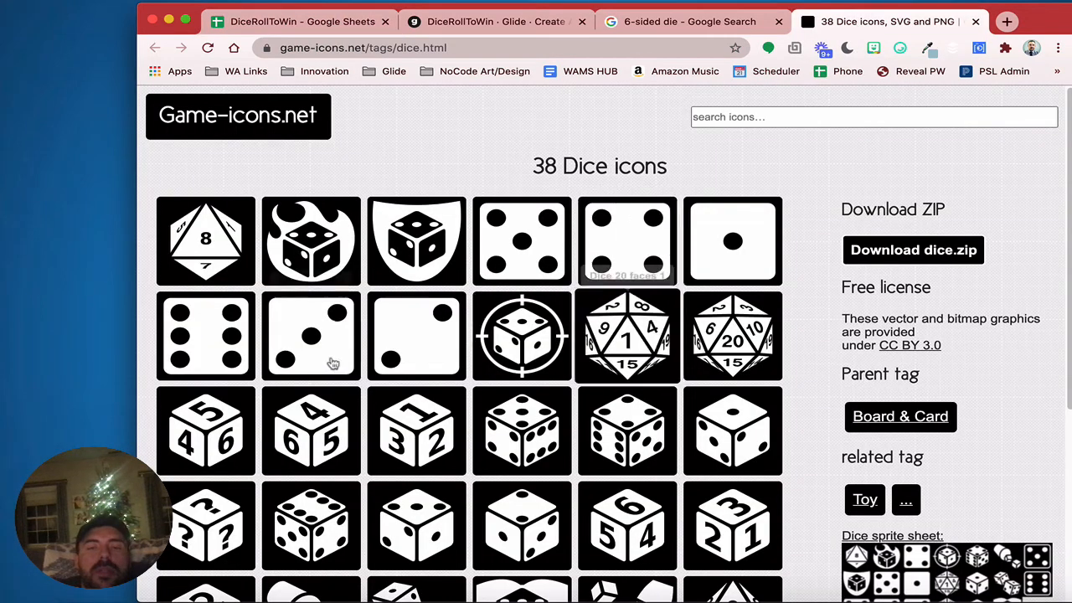
right_click(412, 346)
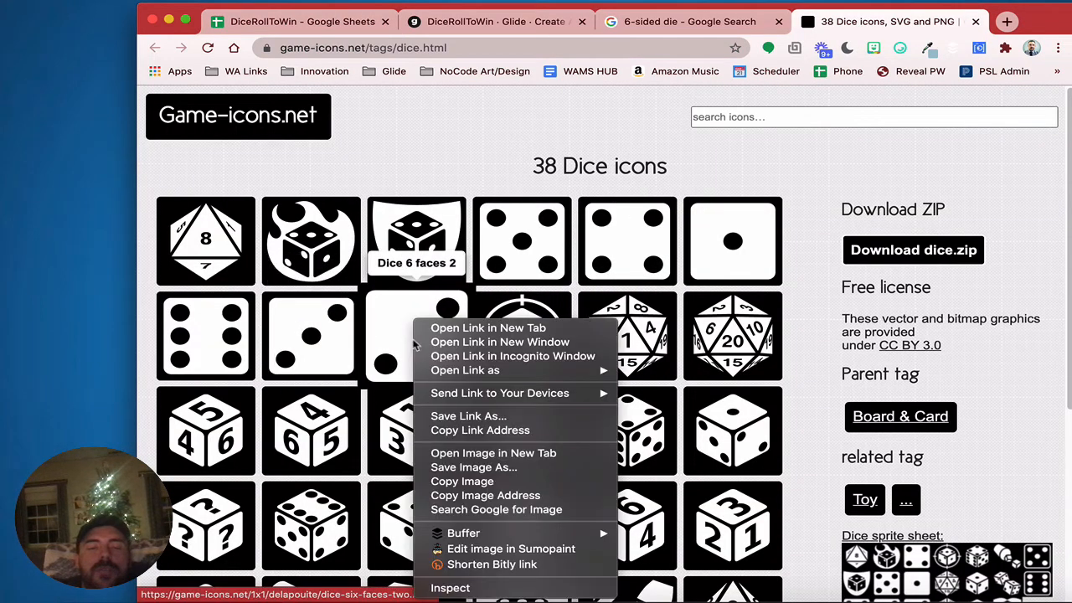
left_click(466, 495)
left_click(656, 20)
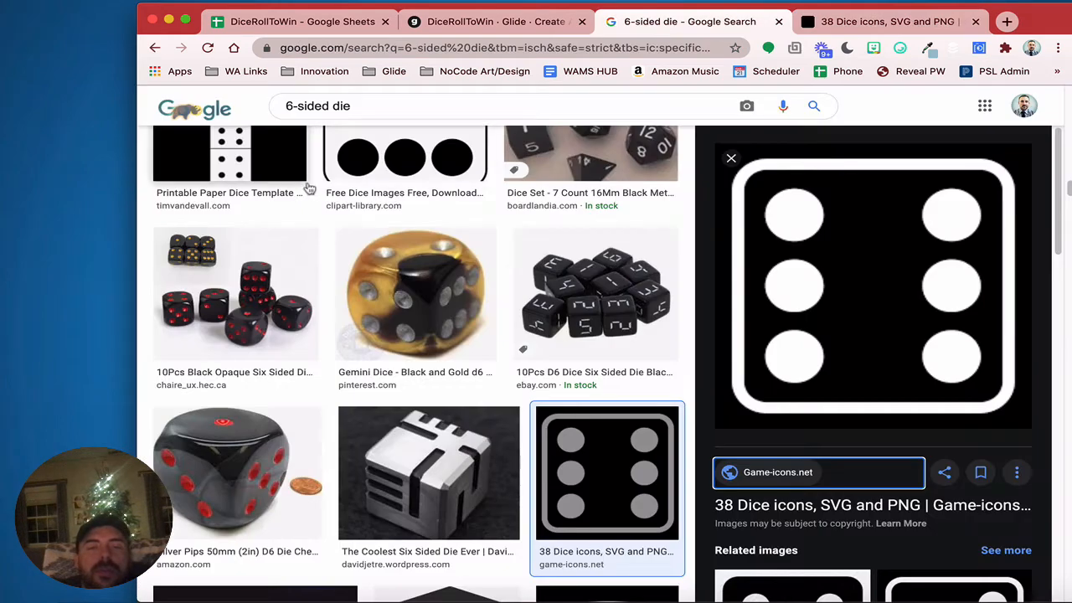
left_click(298, 21)
left_click(286, 244)
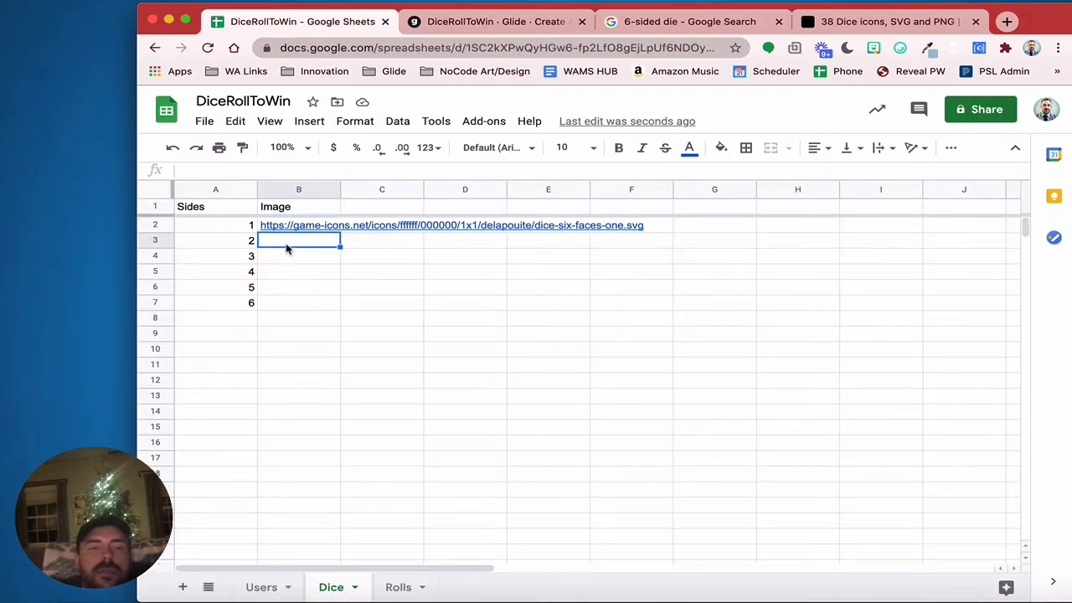
key("super+v")
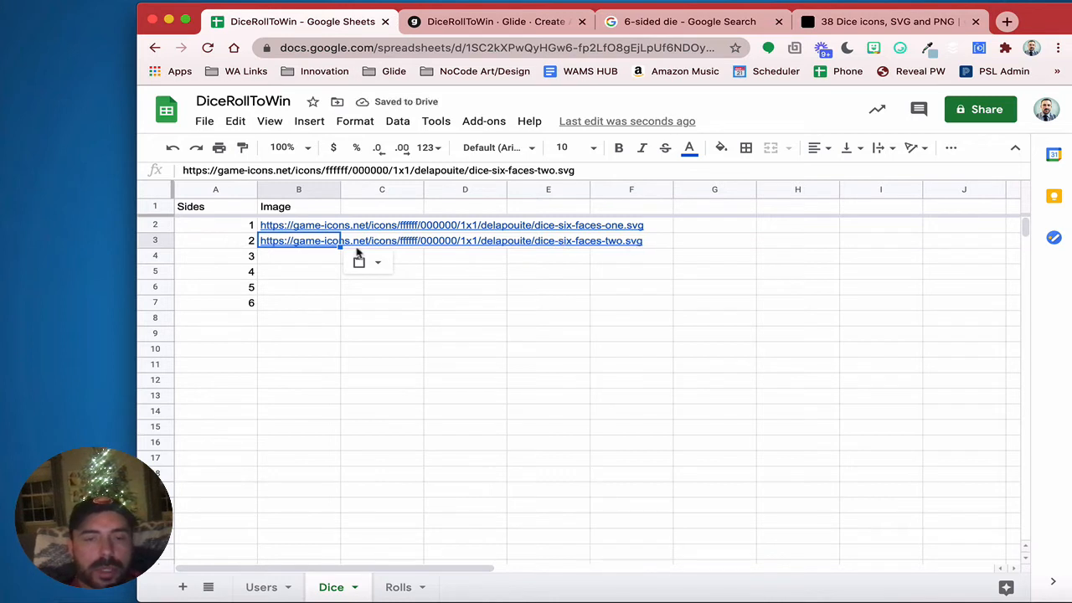
left_click_drag(340, 248, 335, 301)
Change 'two' in the B4–B7 URLs to three, four, five and six
left_click(311, 256)
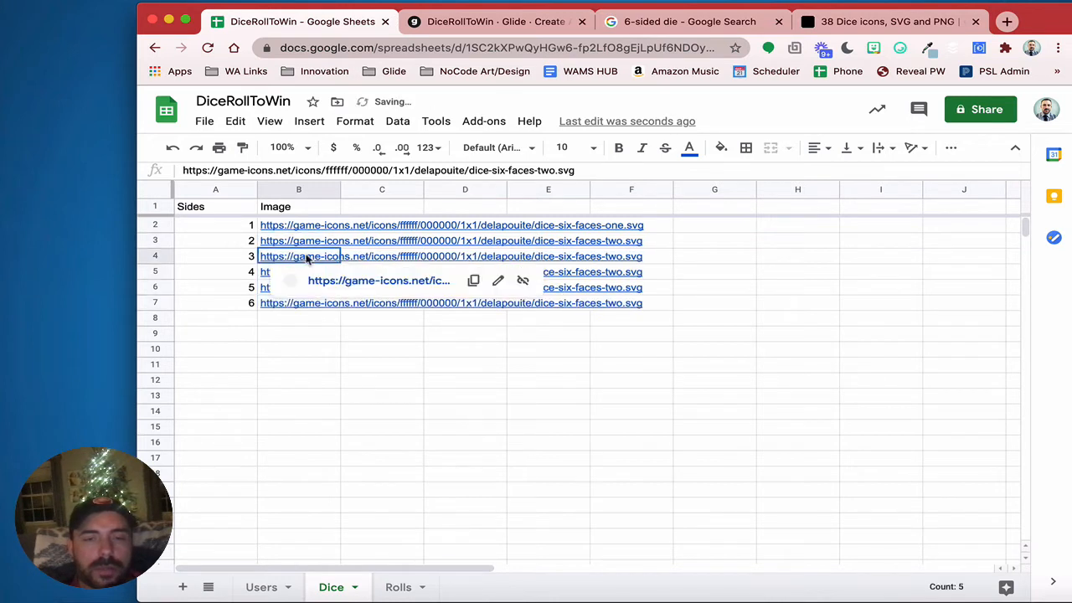
double_click(546, 170)
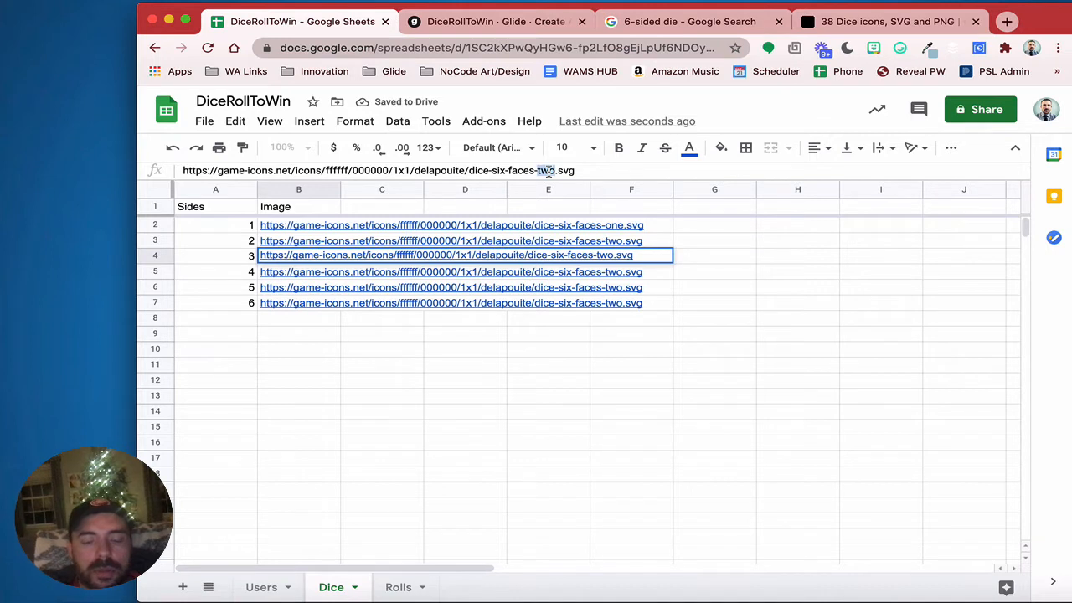
type("three")
key("Return")
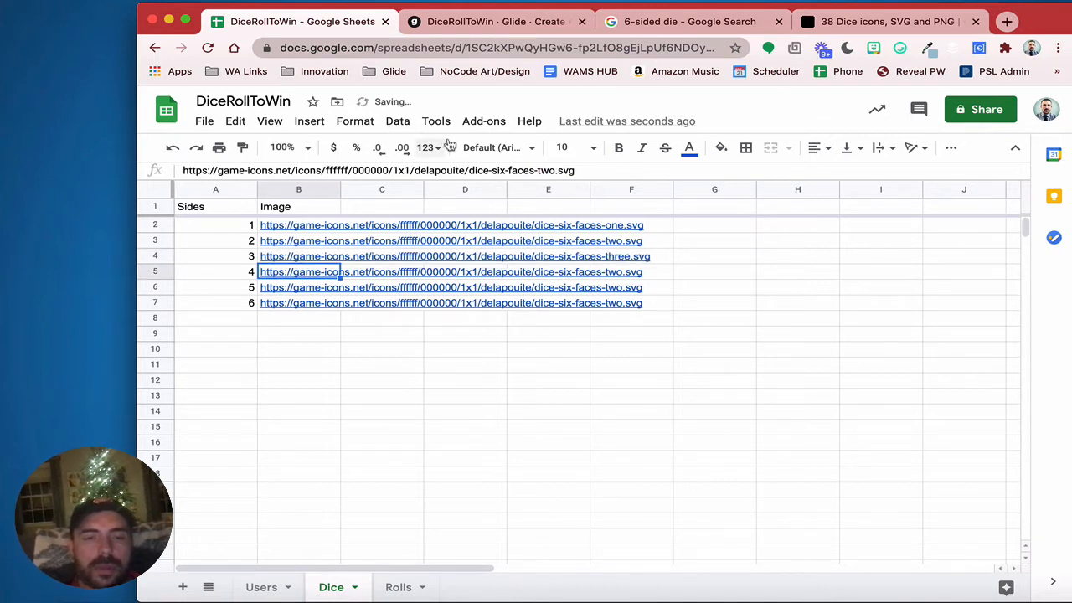
double_click(546, 170)
type("fo")
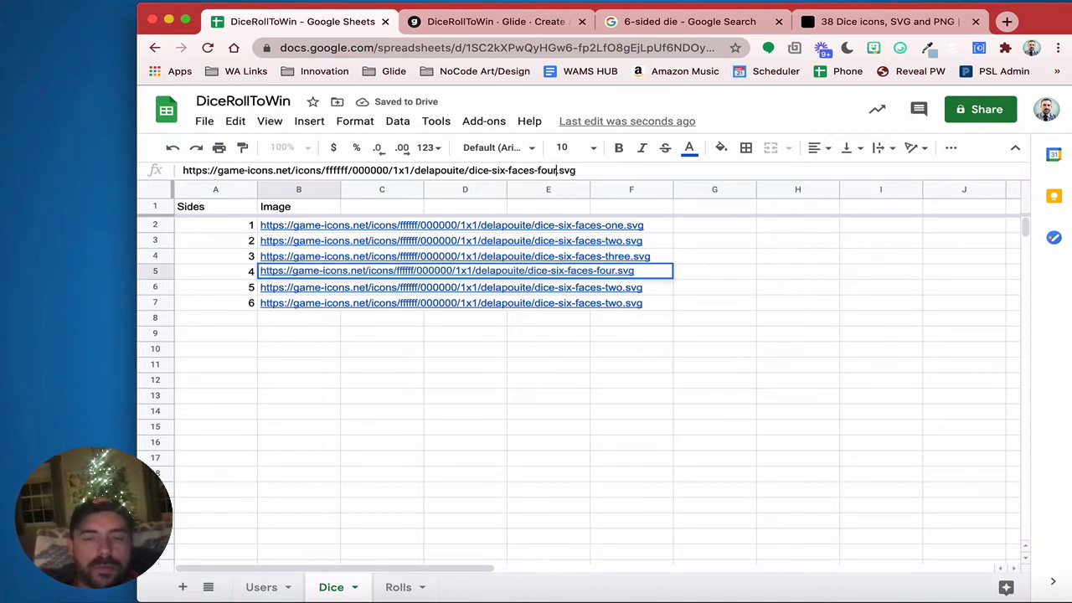
type("ur")
key("Return")
double_click(546, 171)
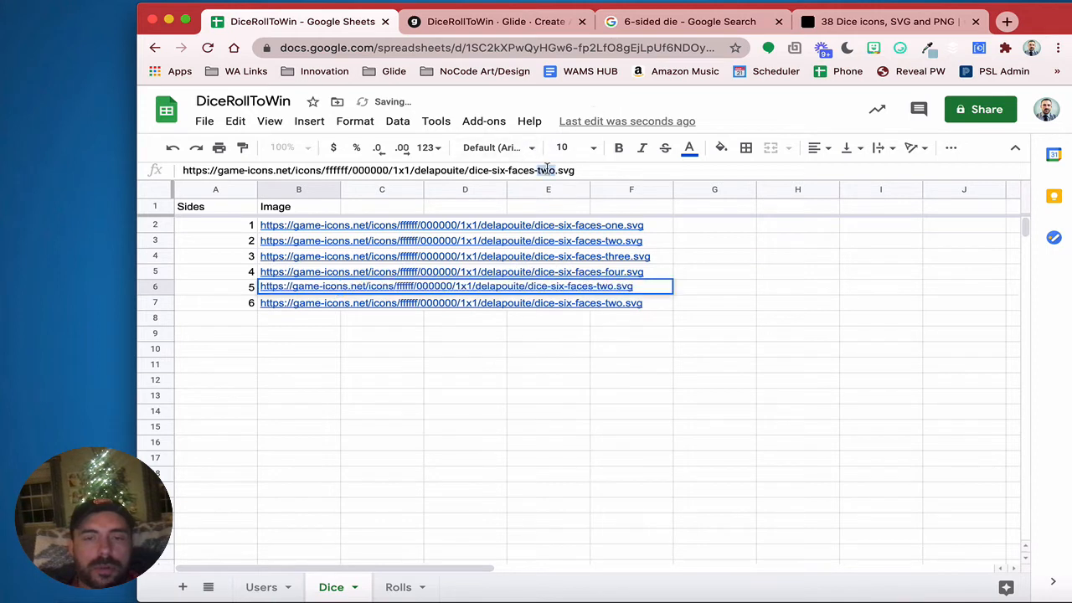
type("five")
key("Return")
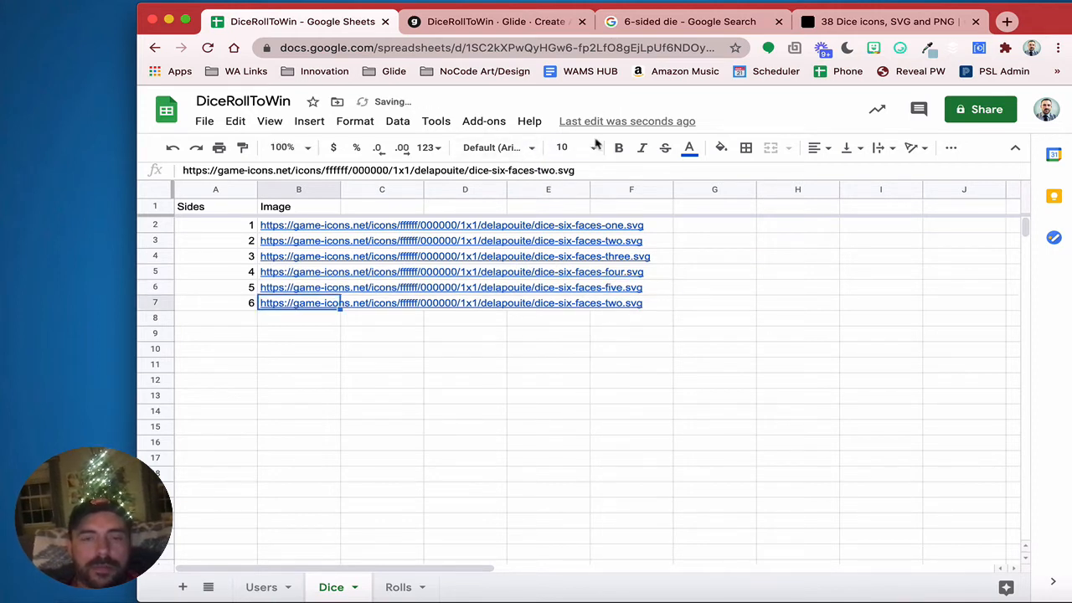
double_click(546, 170)
type("six")
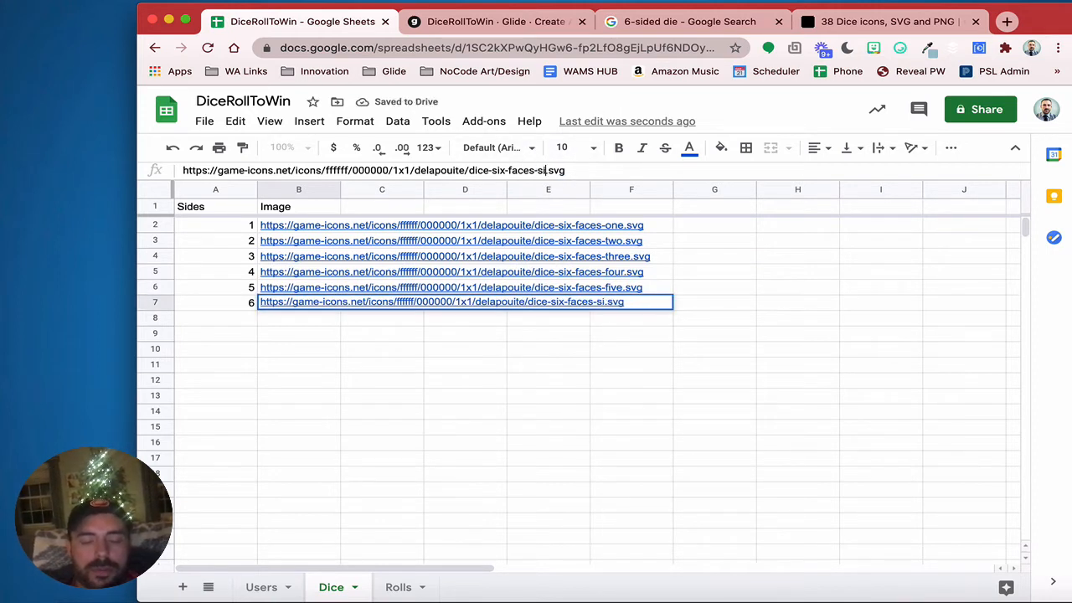
key("Return")
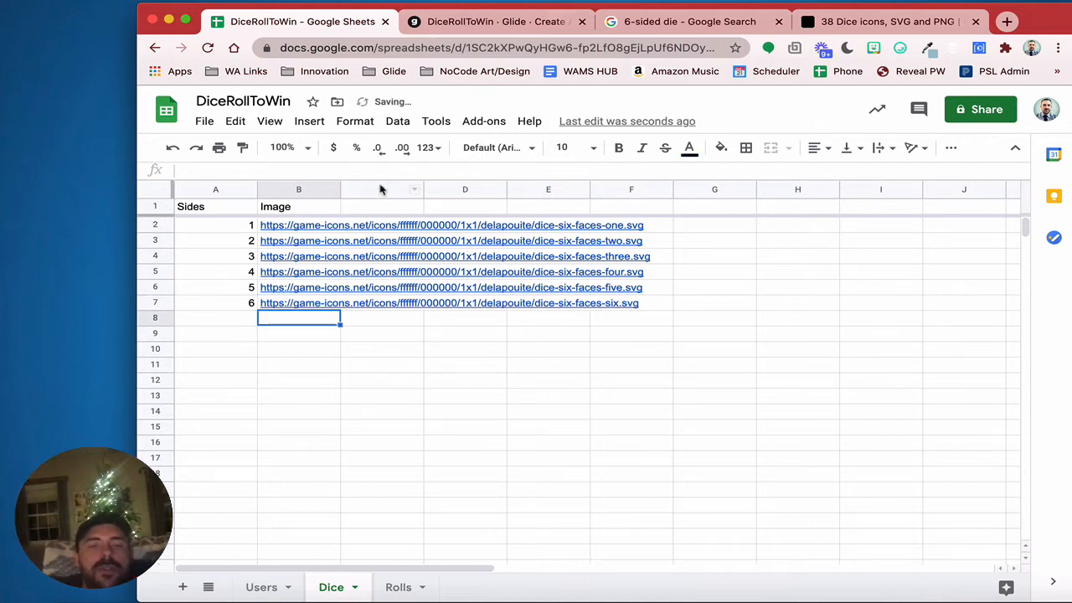
Add a 'thumbnail test' column with =image(B2) in C2 filled down through C7
left_click(382, 209)
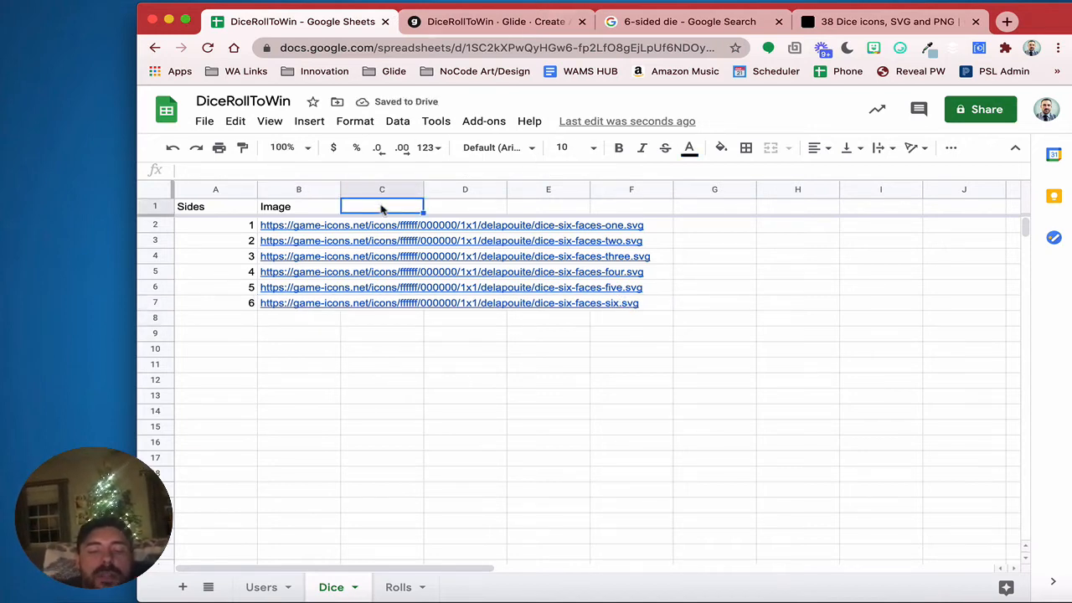
type("thumbnail test")
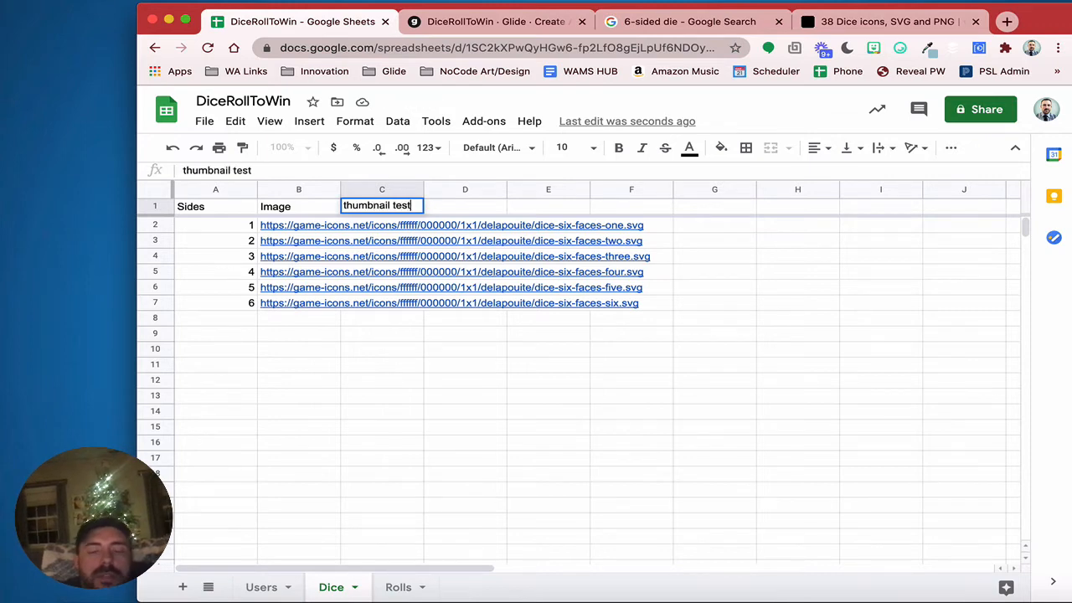
key("Return")
type("i")
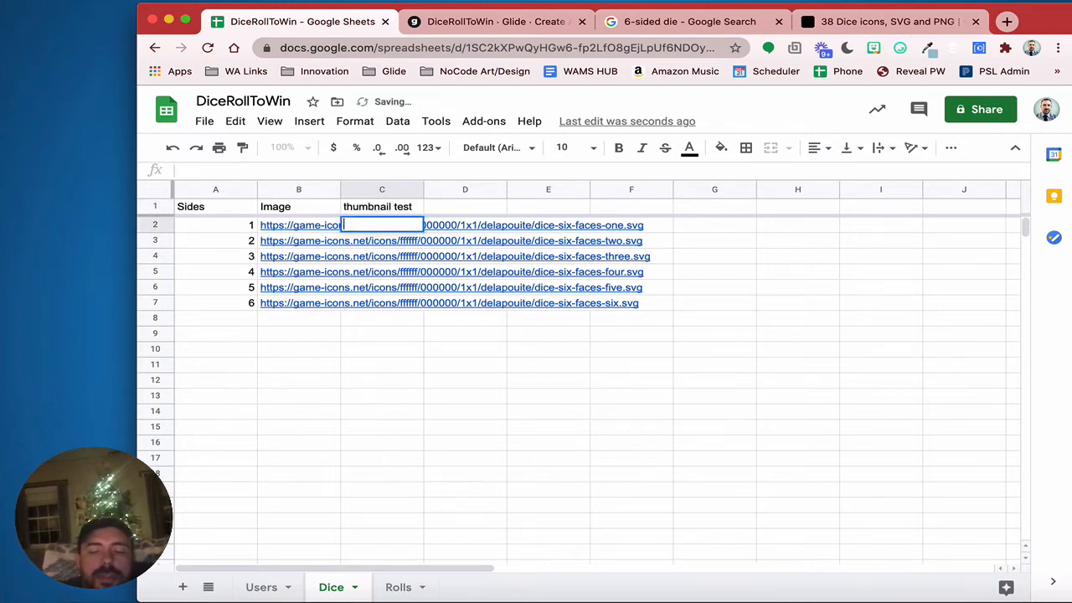
type("=image(")
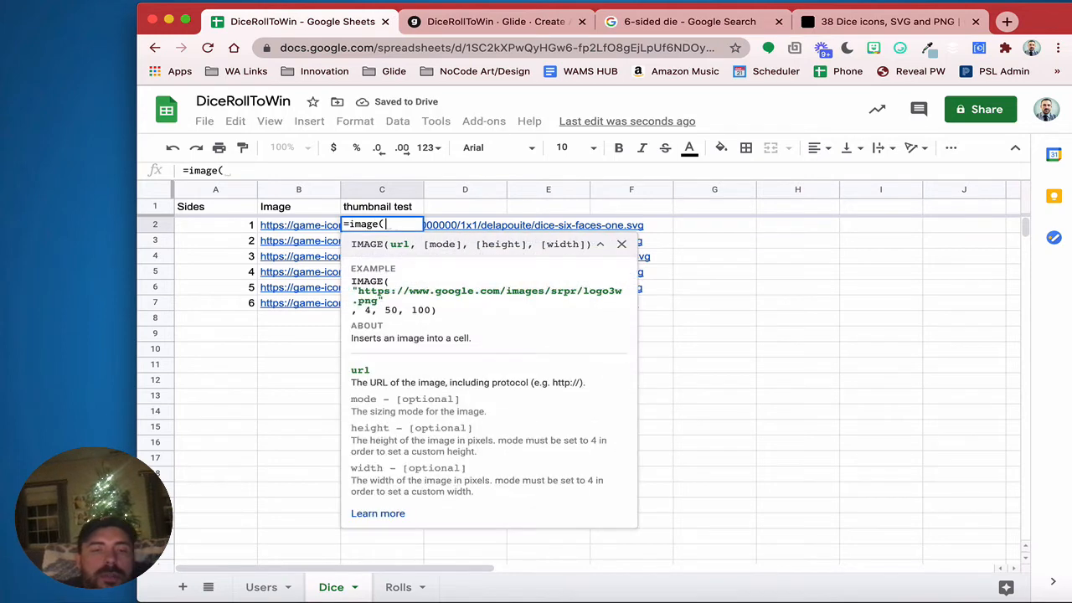
left_click(310, 229)
type(")")
key("Return")
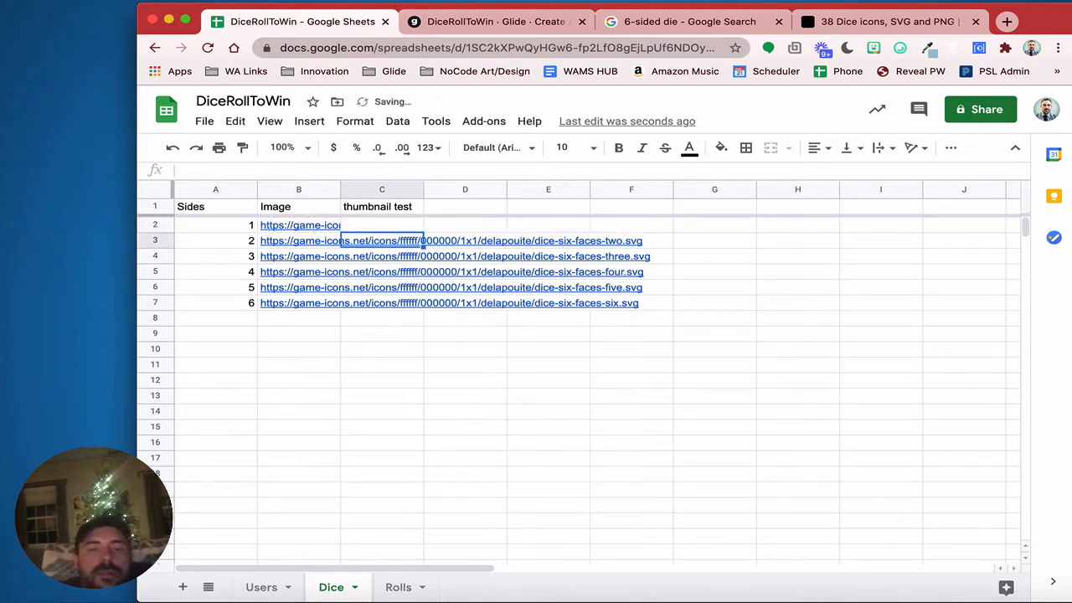
left_click(403, 230)
left_click_drag(423, 230, 421, 305)
left_click(407, 354)
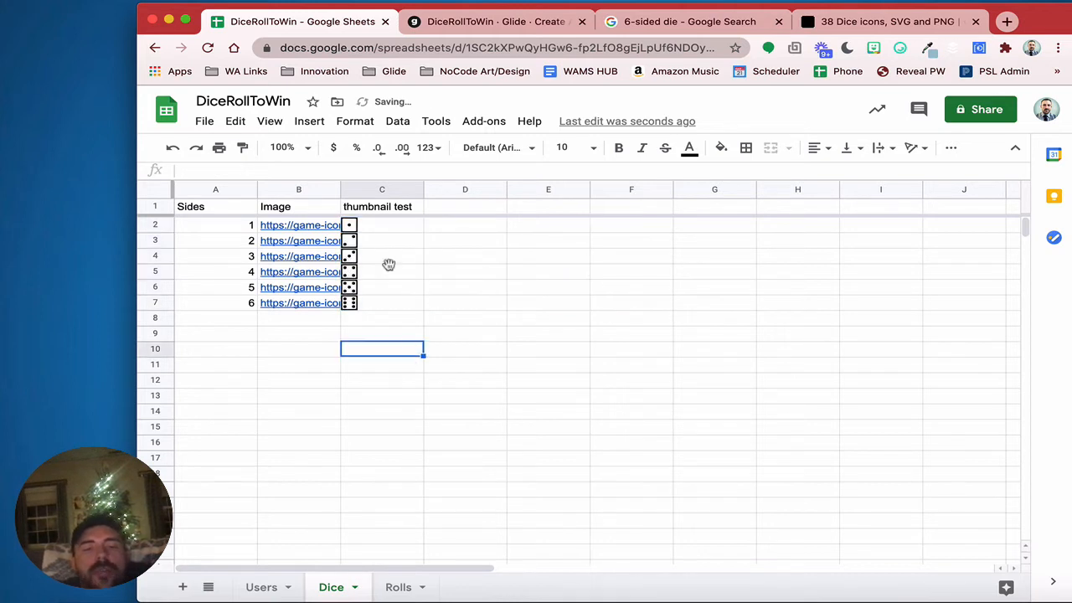
Check the Image and thumbnail columns and C4's formula, then return to the Glide editor
left_click_drag(379, 208, 385, 317)
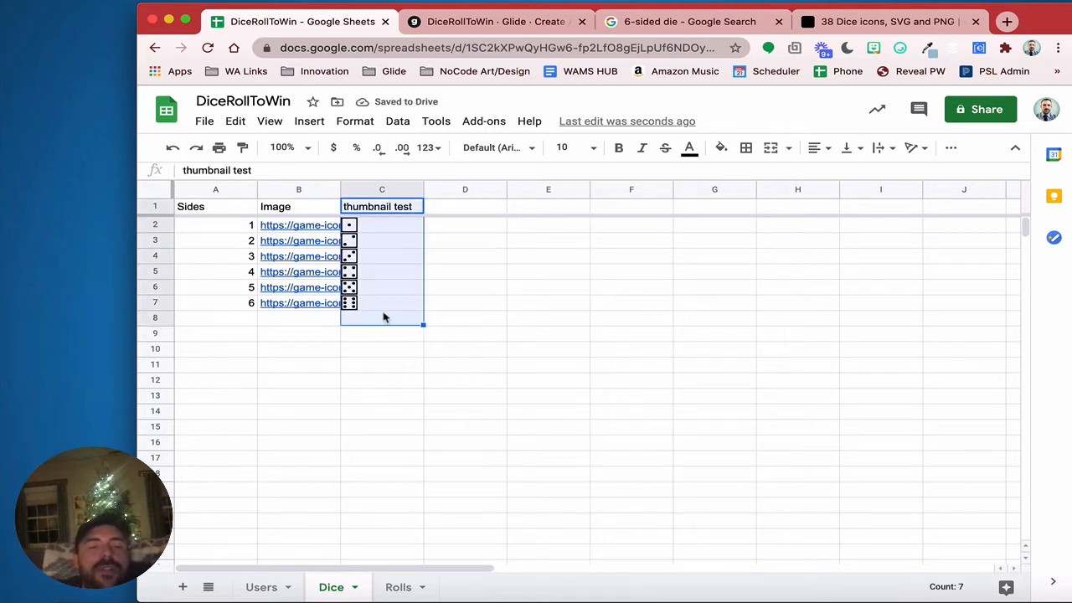
left_click_drag(290, 209, 293, 310)
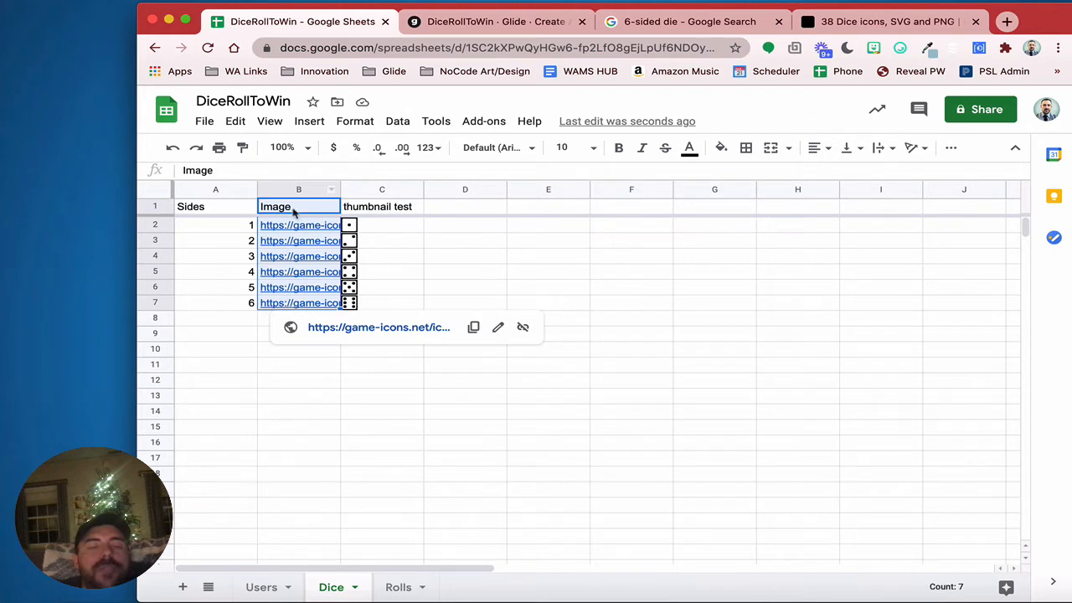
left_click(398, 255)
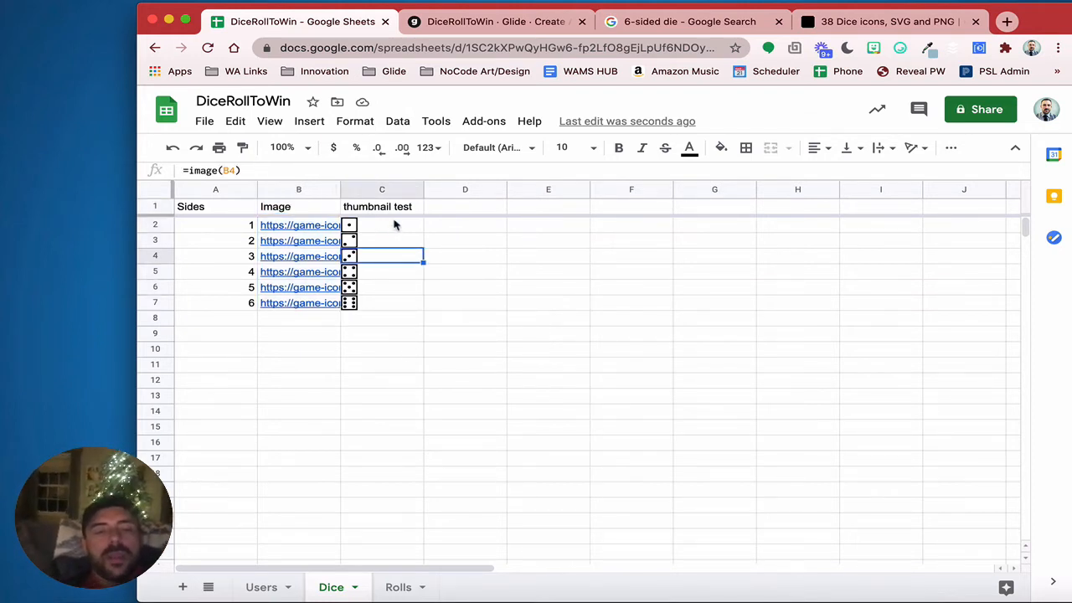
left_click(457, 27)
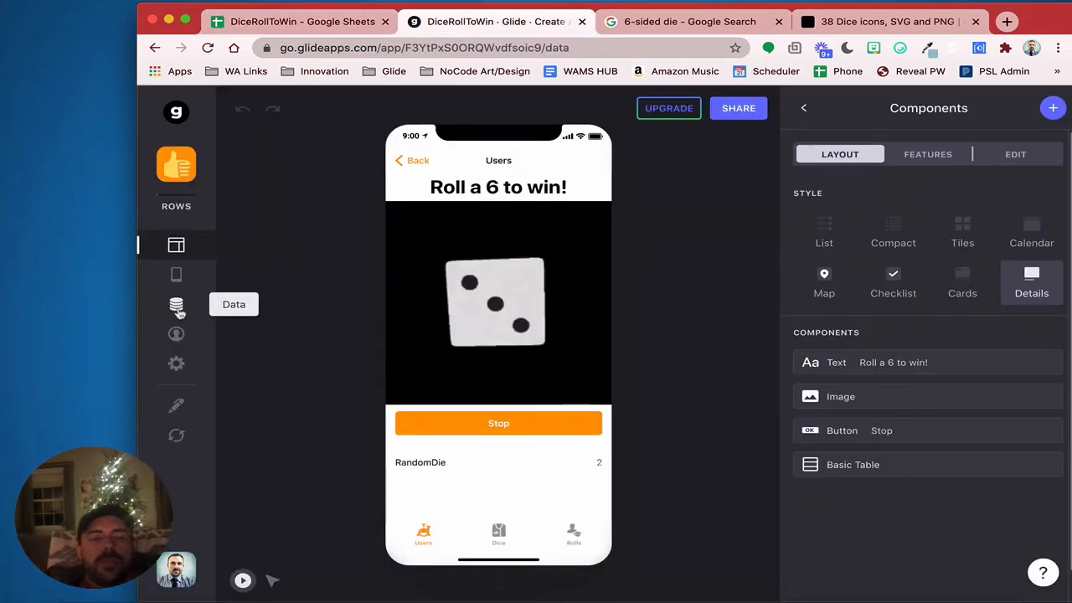
In the Data editor, add a new Users column labelled rel_die
left_click(176, 304)
left_click(796, 179)
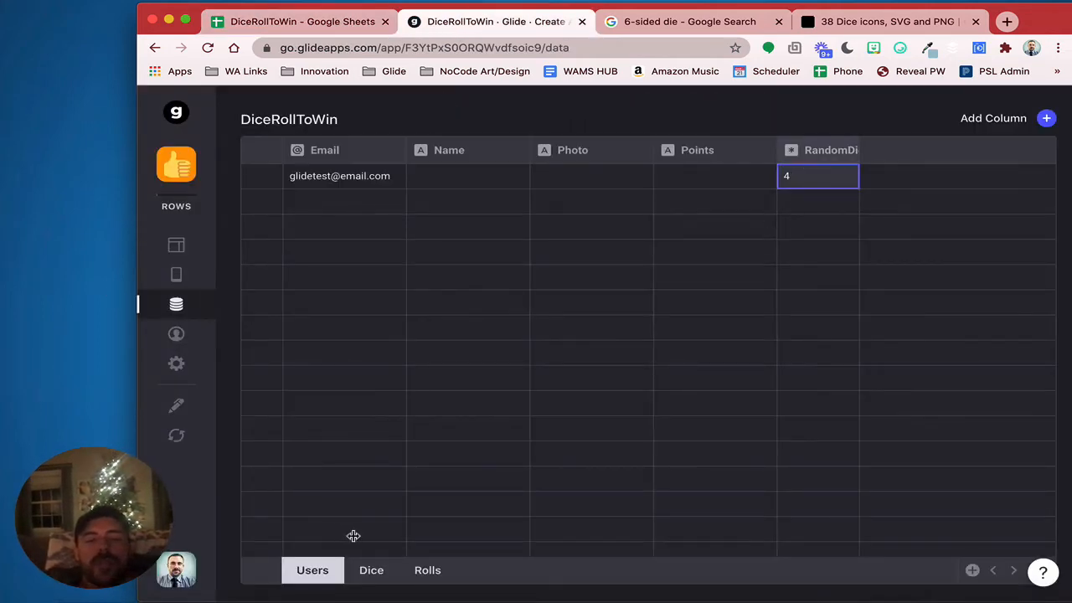
left_click(1046, 118)
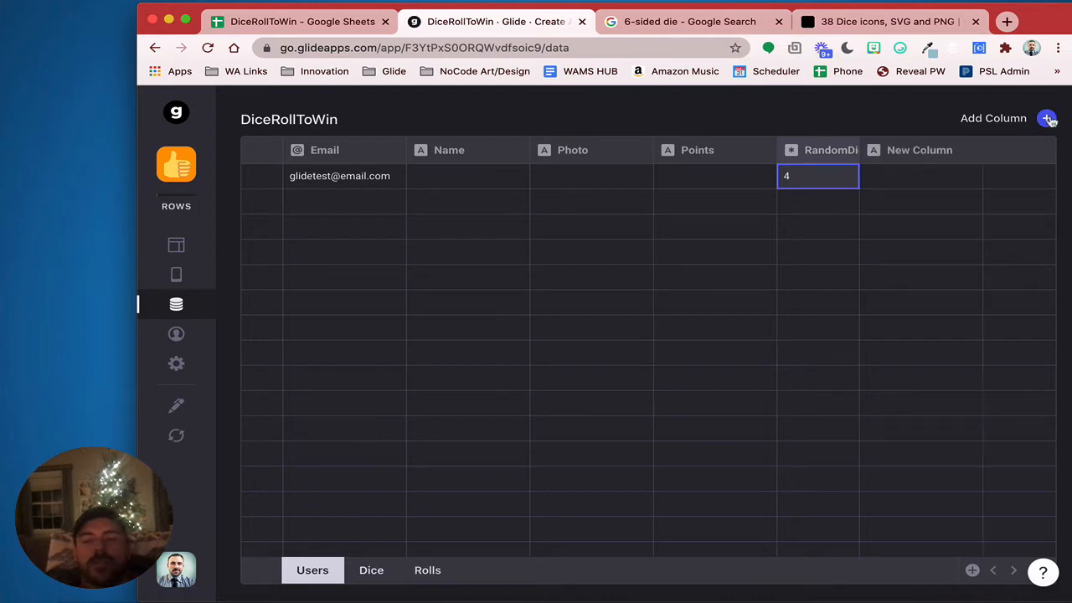
left_click_drag(734, 179, 616, 176)
type("re")
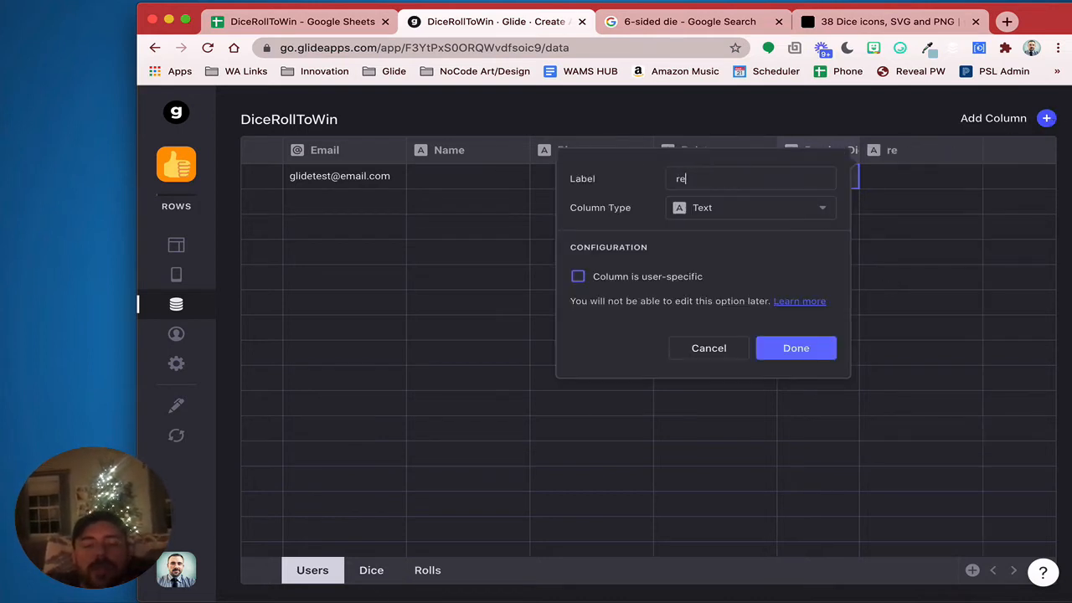
type("l_die")
Make rel_die a relation matching RandomDie to the Dice table's Sides
left_click(707, 209)
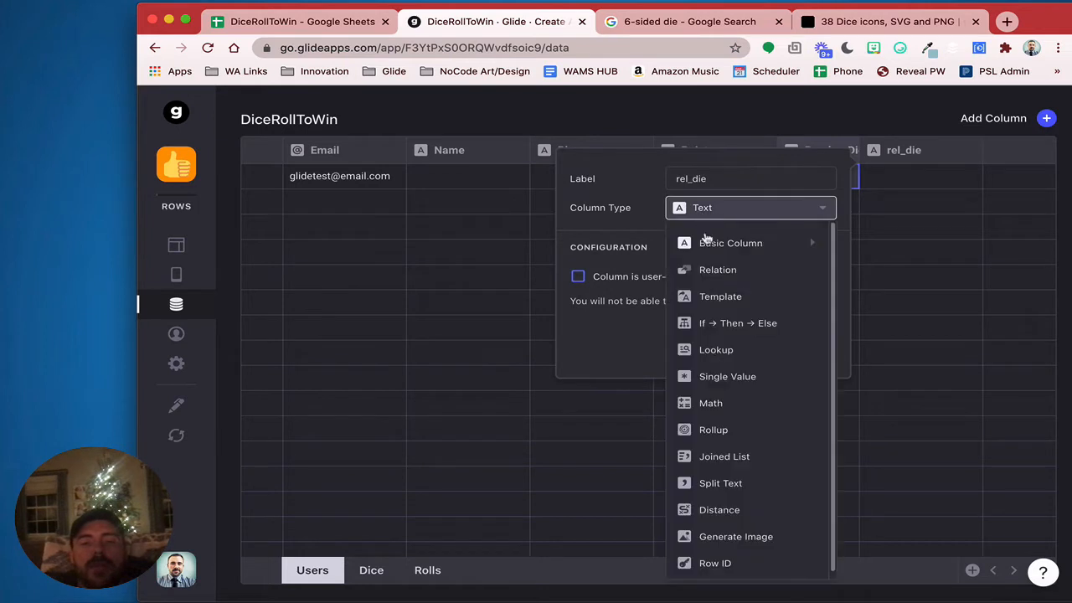
left_click(712, 267)
left_click(711, 274)
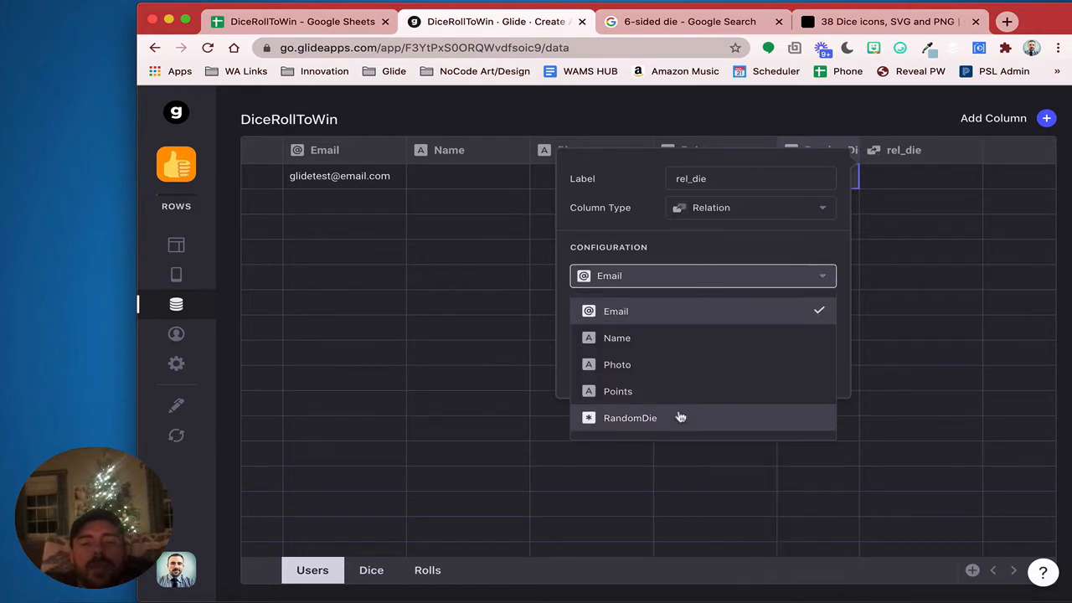
left_click(681, 417)
left_click(645, 307)
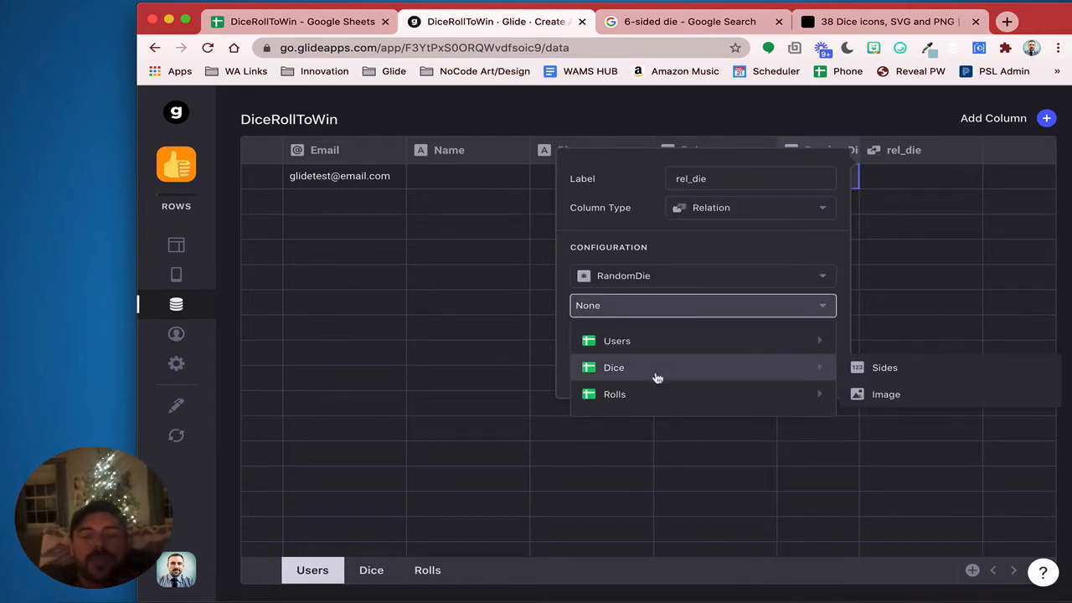
mouse_move(780, 362)
left_click(855, 366)
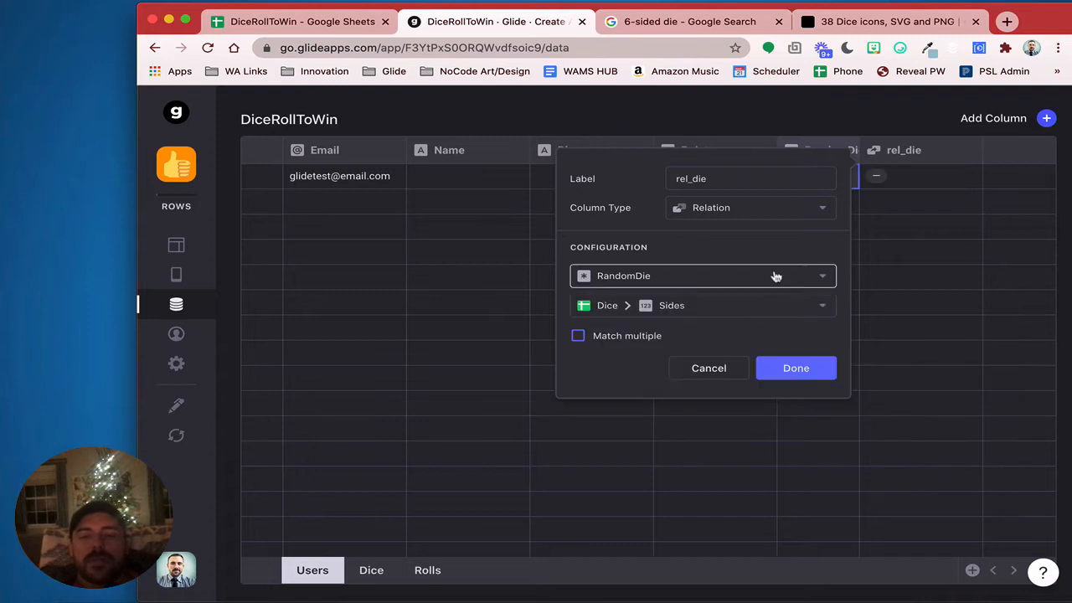
left_click(791, 366)
left_click(1045, 121)
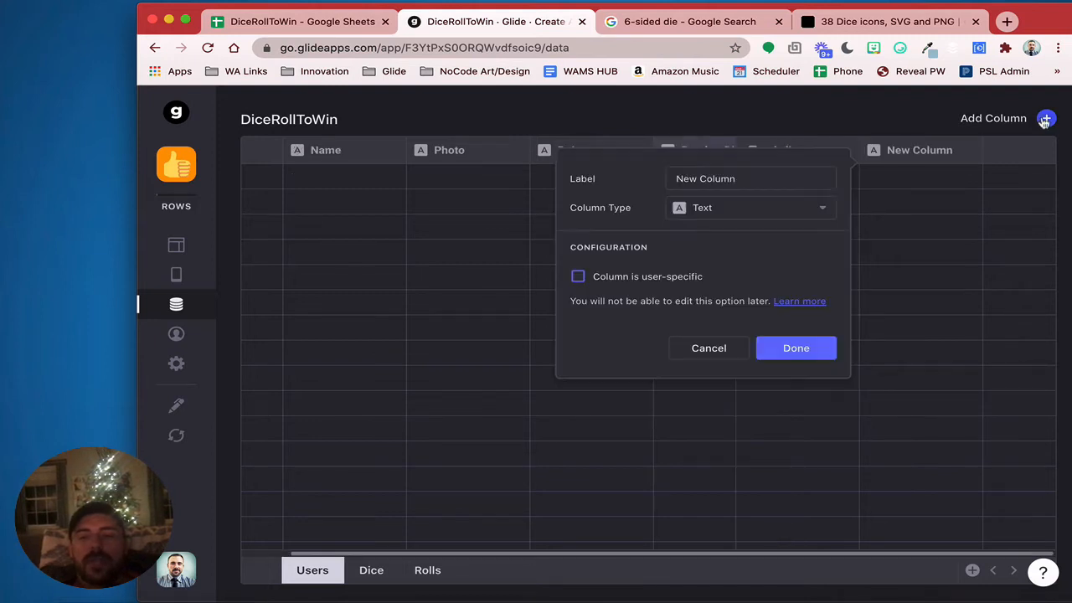
Name the new column dieImage and make it a Lookup column
left_click(670, 178)
type("di")
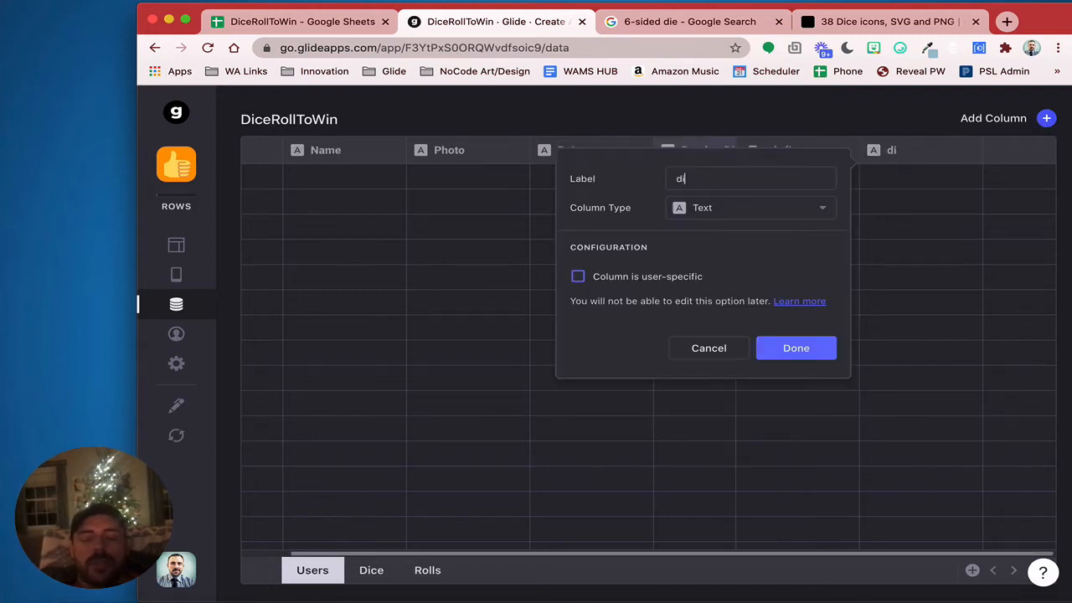
type("eImage")
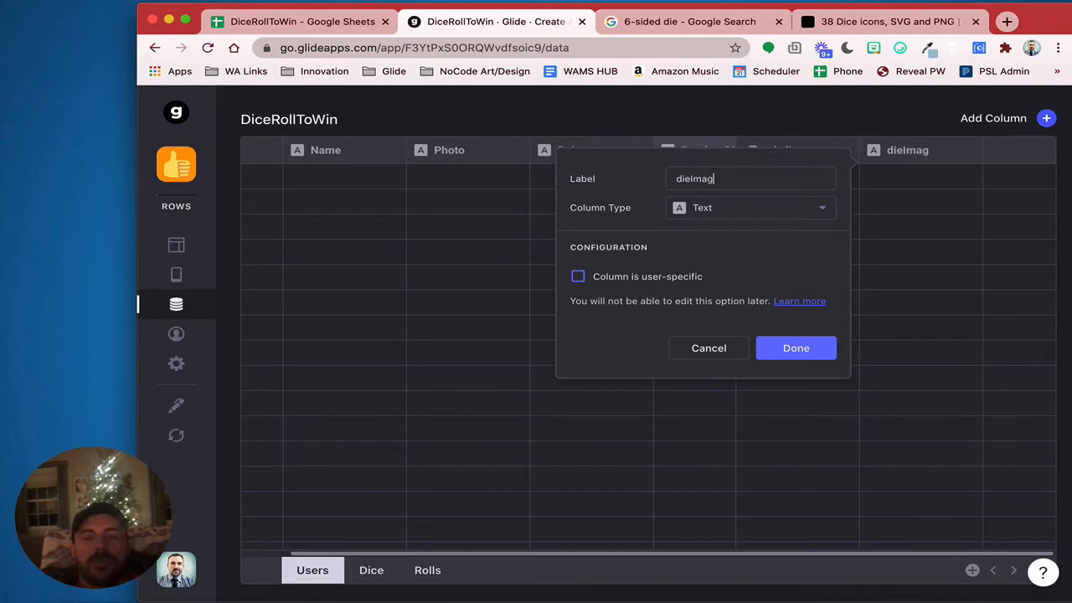
double_click(754, 206)
left_click(747, 211)
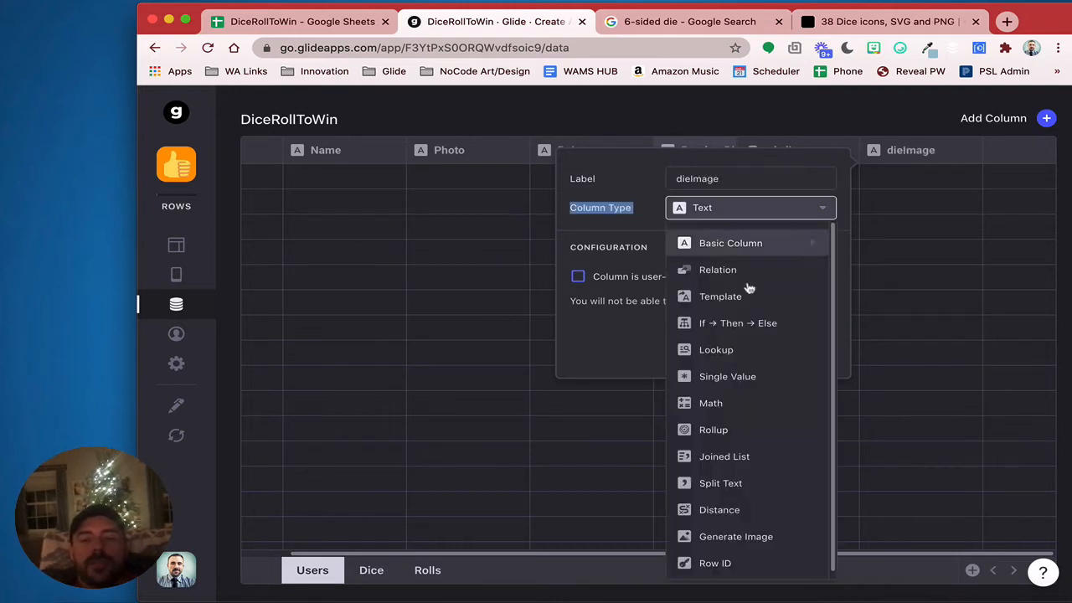
left_click(745, 350)
Have dieImage look up Image through rel_die, then view the Dice table
left_click(670, 283)
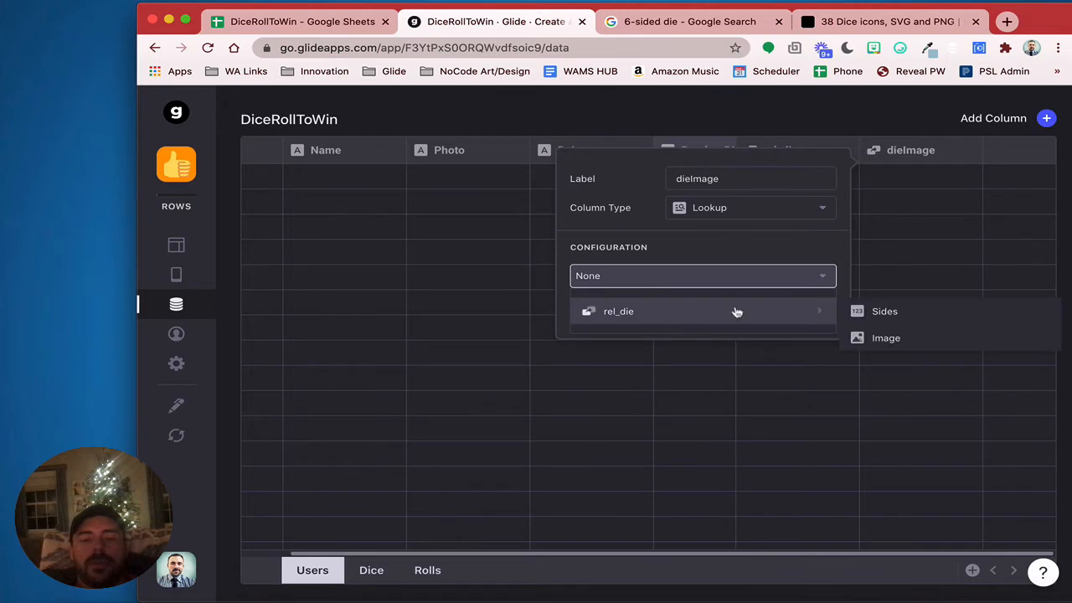
mouse_move(804, 317)
left_click(886, 338)
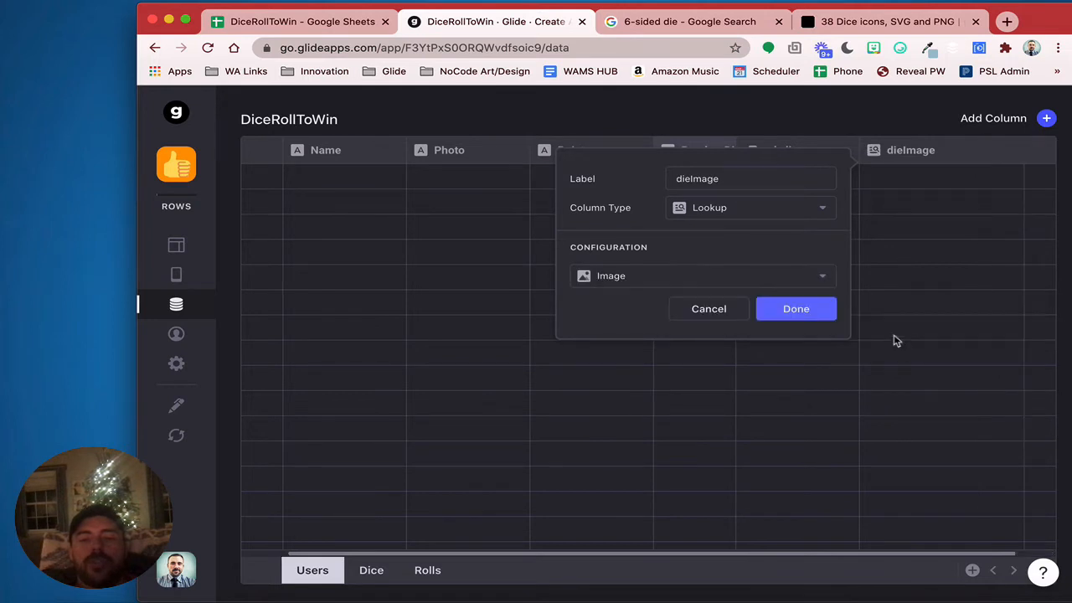
left_click(788, 311)
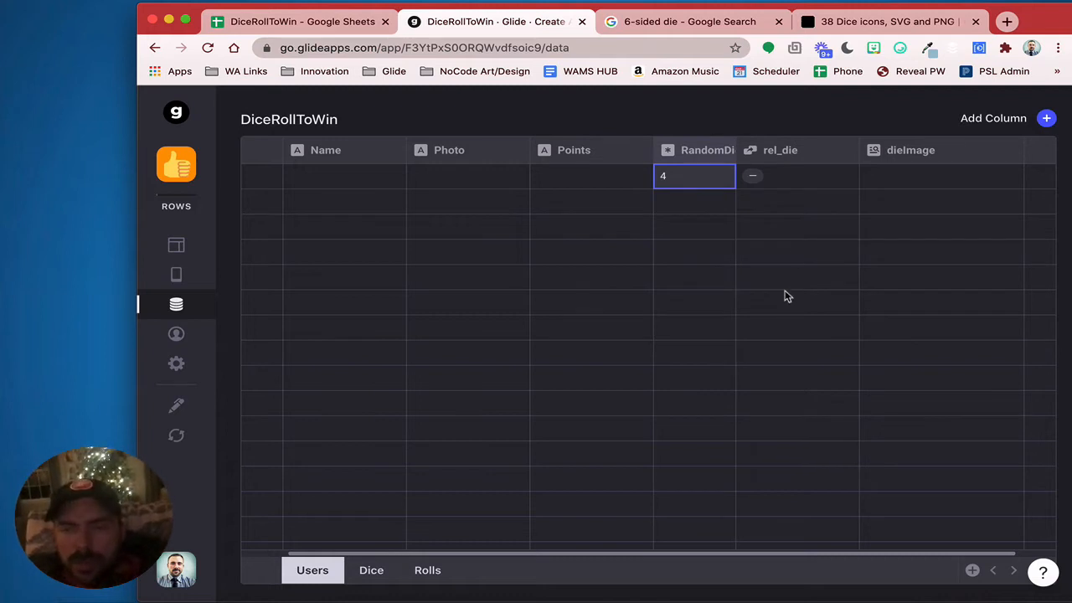
left_click(888, 184)
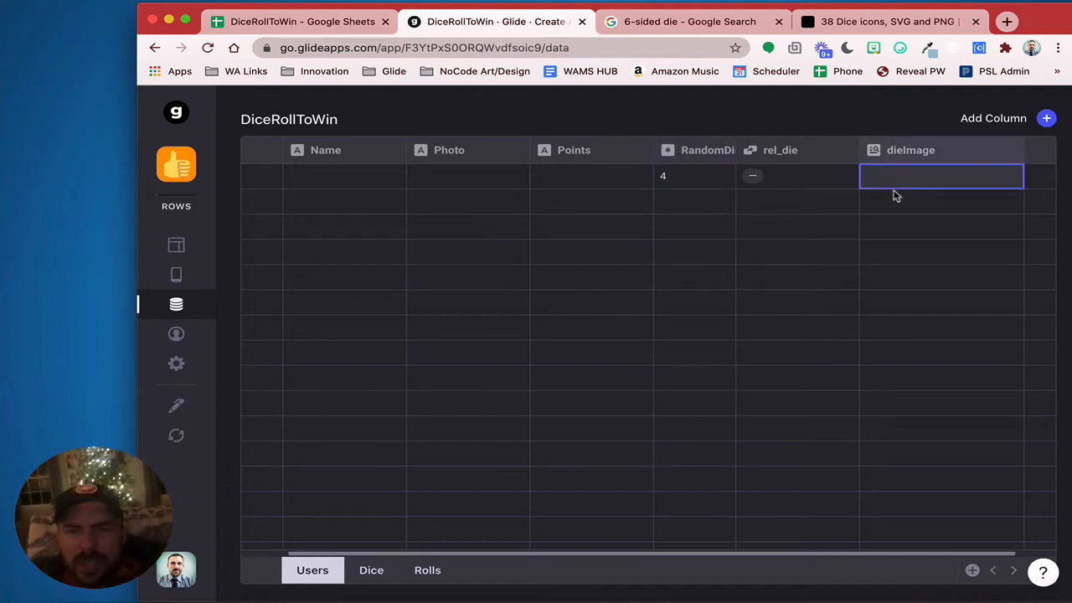
left_click(371, 571)
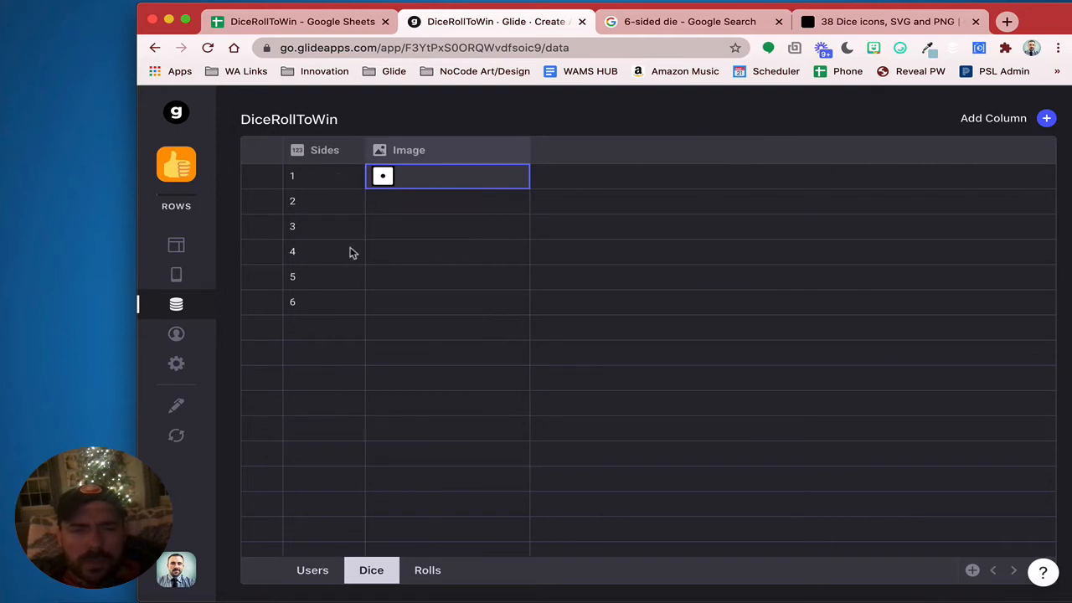
Compare side 4's Image in Dice with the user's empty dieImage value
left_click(426, 253)
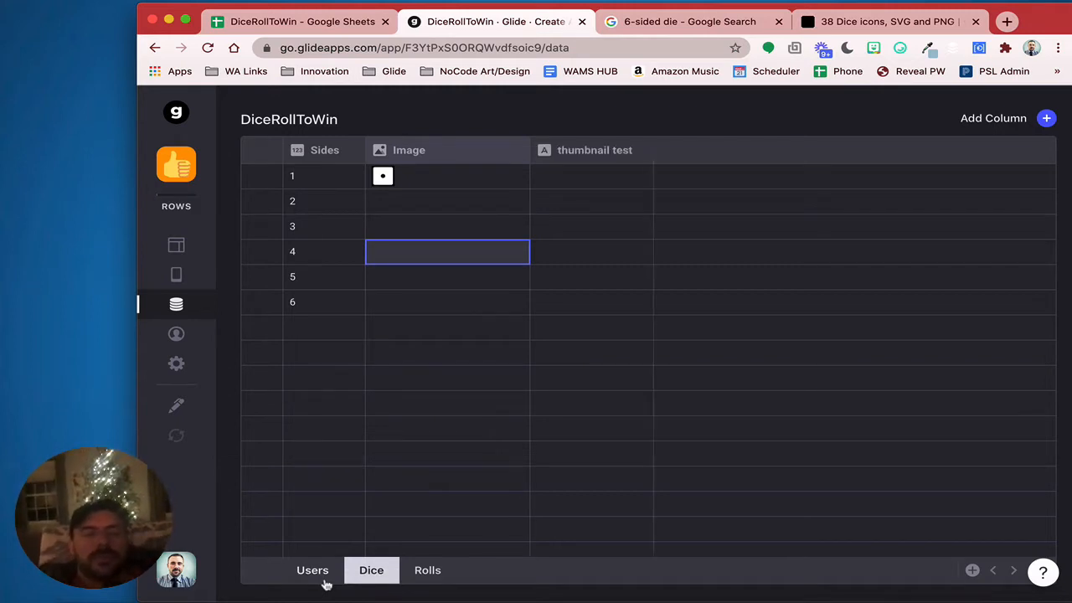
left_click(324, 583)
left_click(1008, 179)
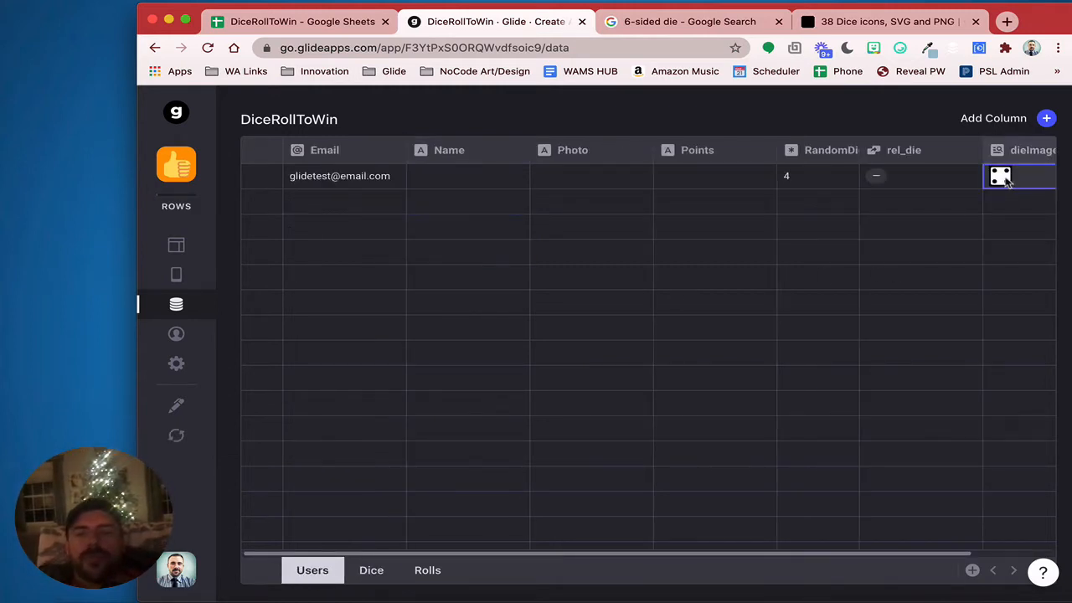
Check the user's RandomDie value and reopen their detail screen in the layout preview
left_click(176, 246)
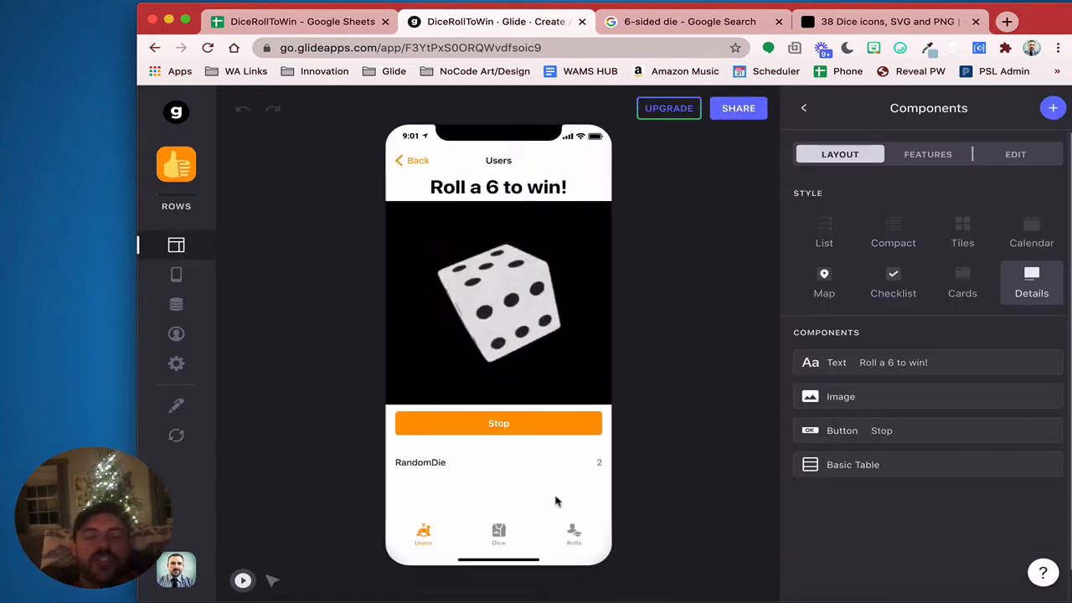
left_click(176, 304)
left_click(839, 179)
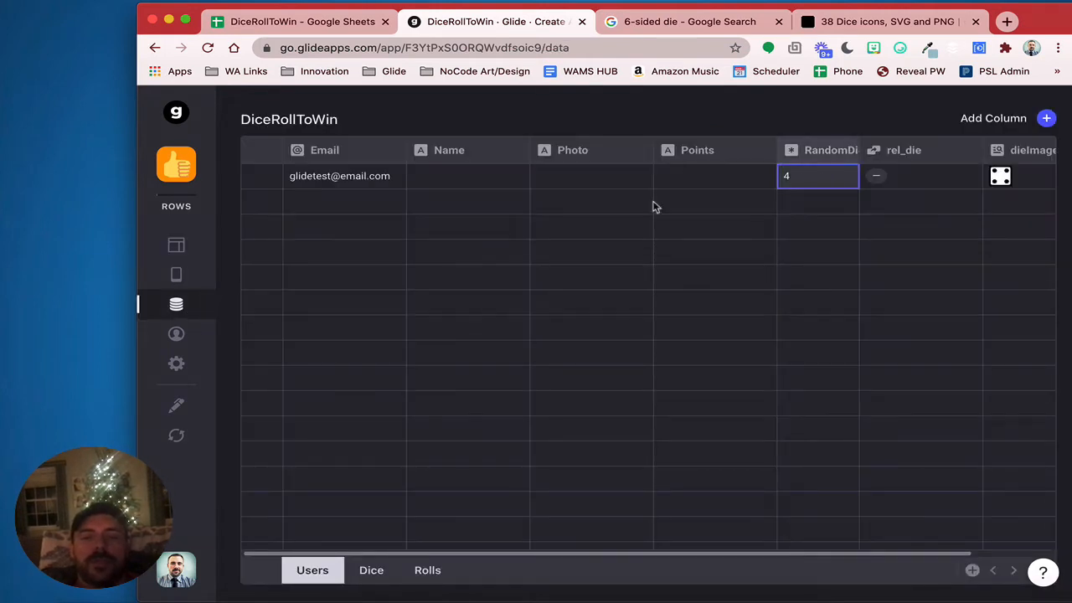
left_click(178, 245)
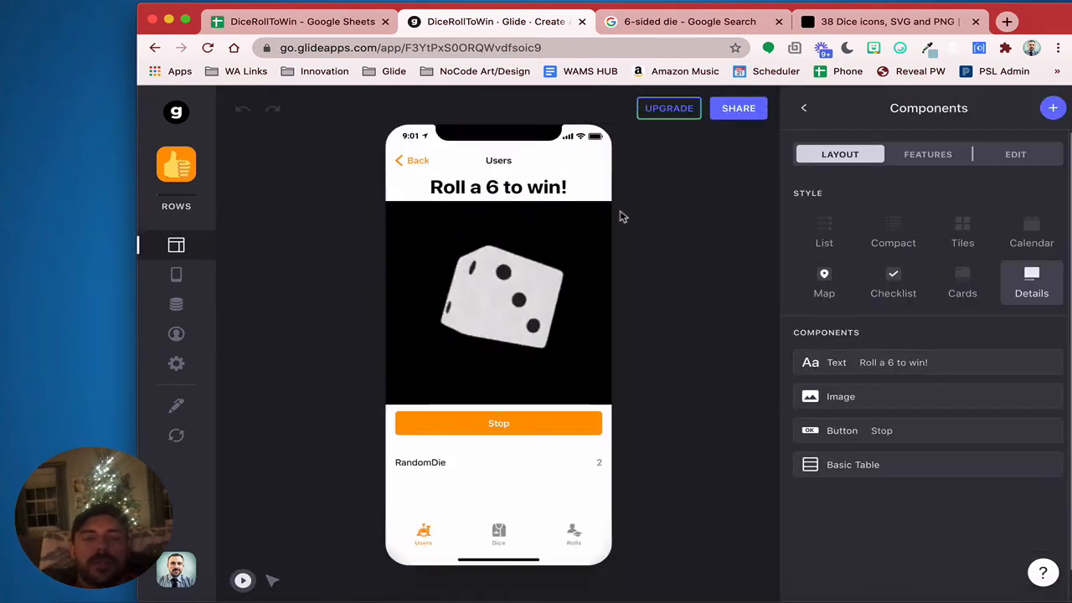
left_click(402, 166)
left_click(481, 204)
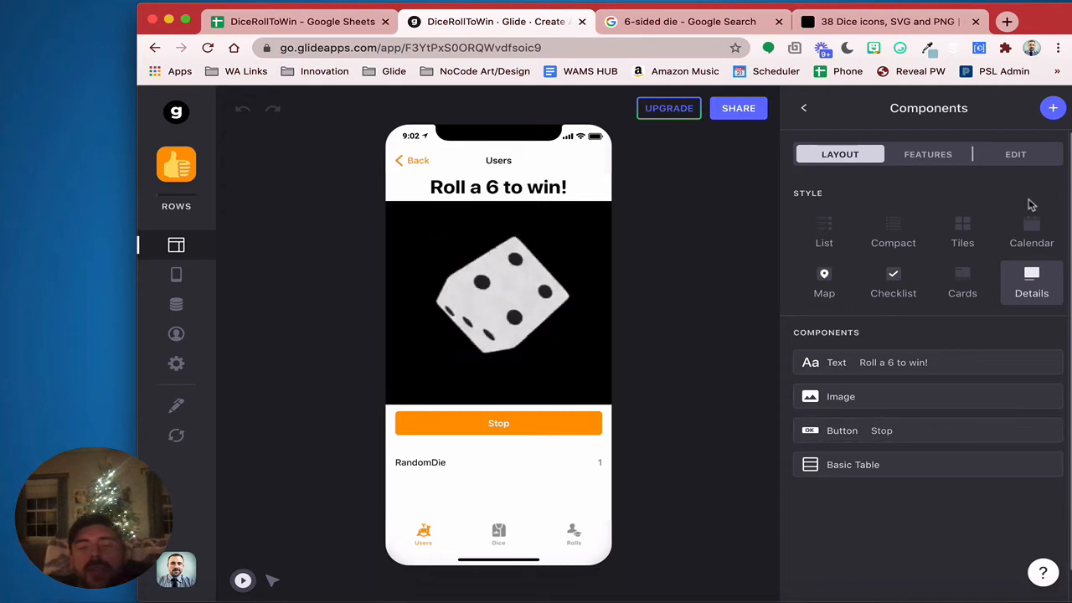
Start a new custom action for the Stop button
left_click(804, 431)
left_click(986, 156)
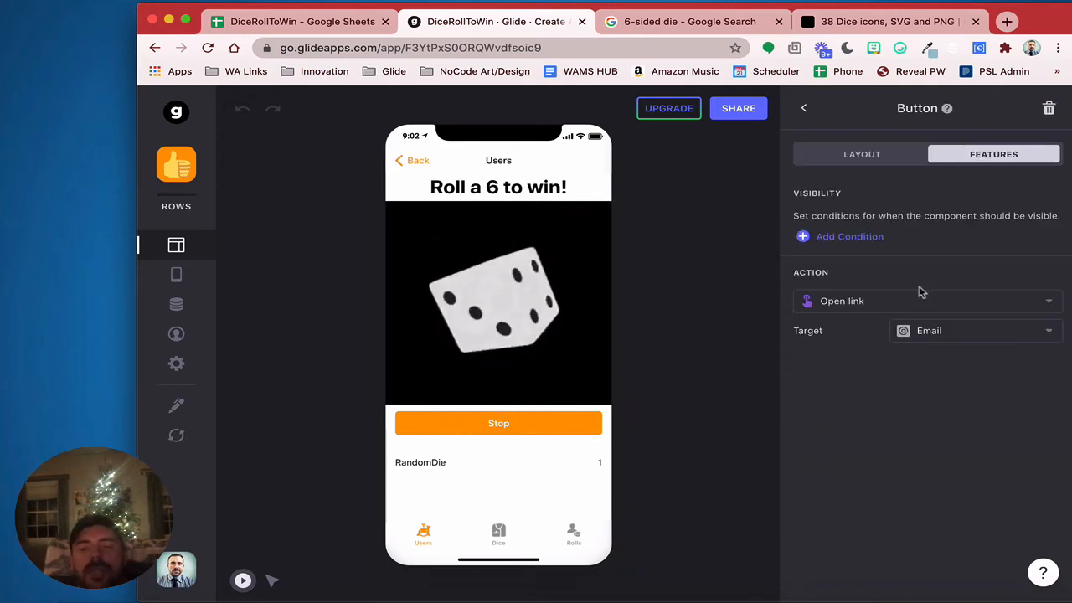
left_click(843, 304)
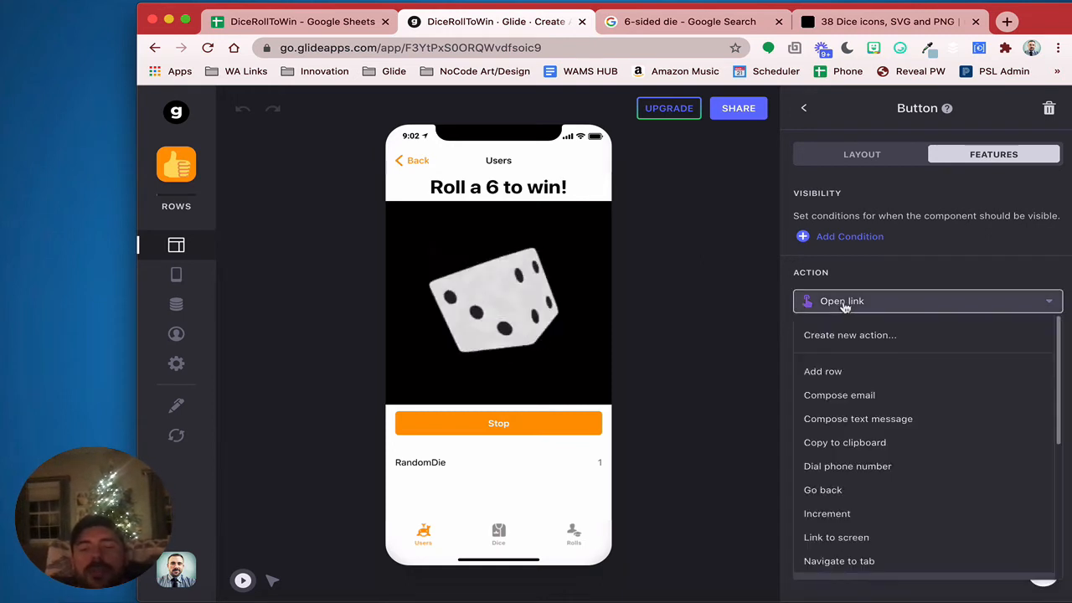
left_click(843, 336)
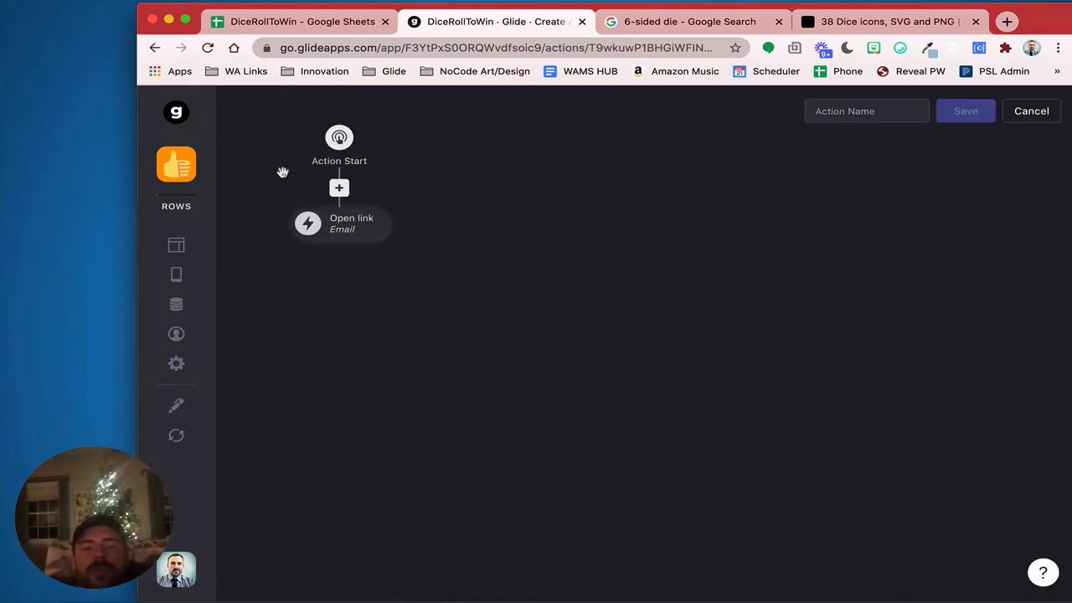
left_click(340, 231)
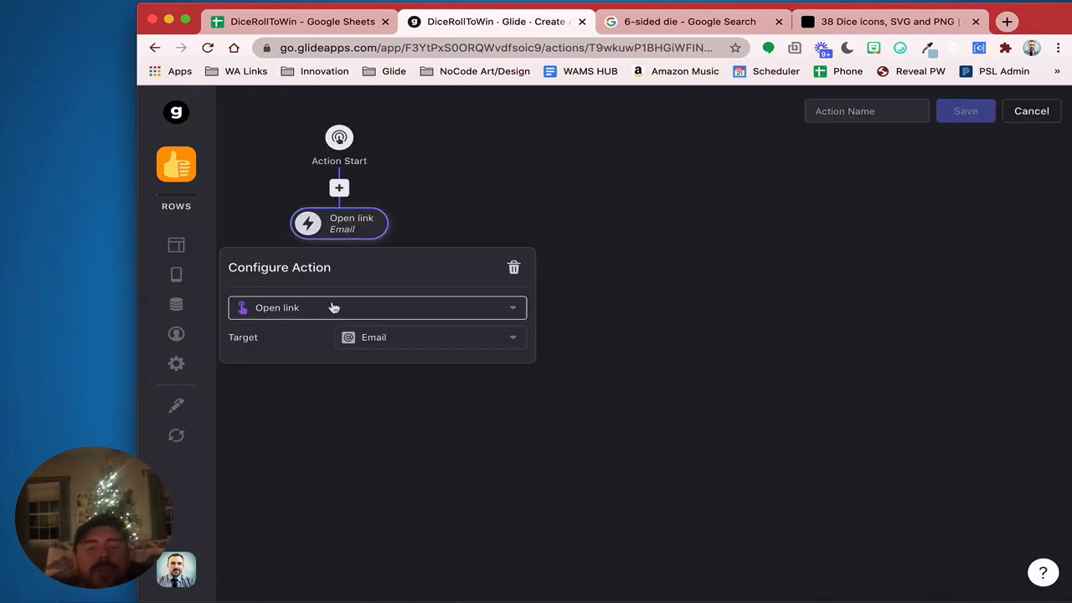
left_click(403, 349)
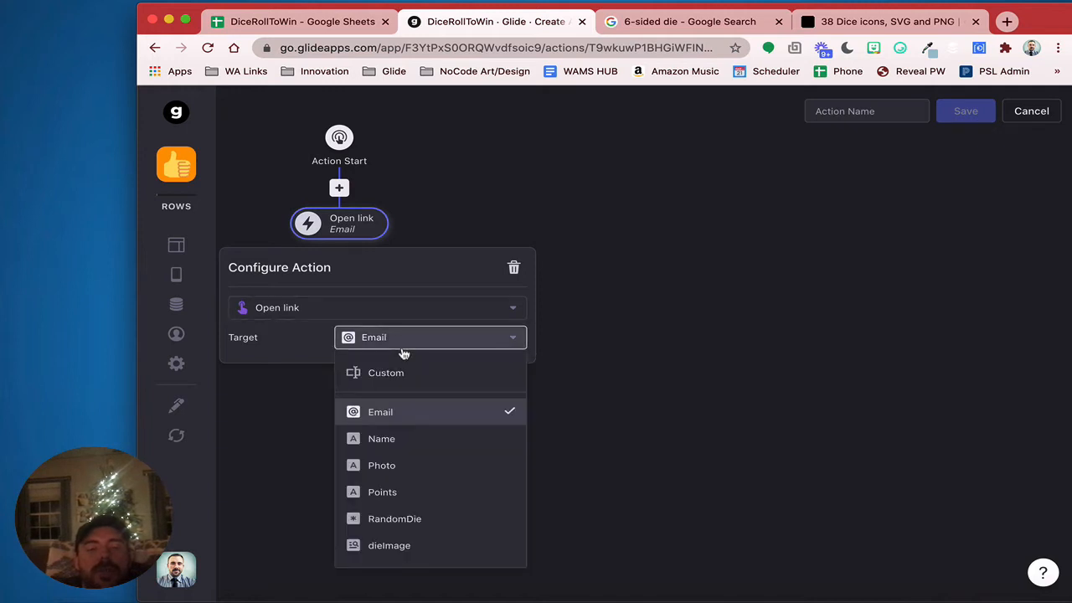
Make the action add a Rolls row with Timestamp = current date/time and DiceRoll = RandomDie
left_click(338, 311)
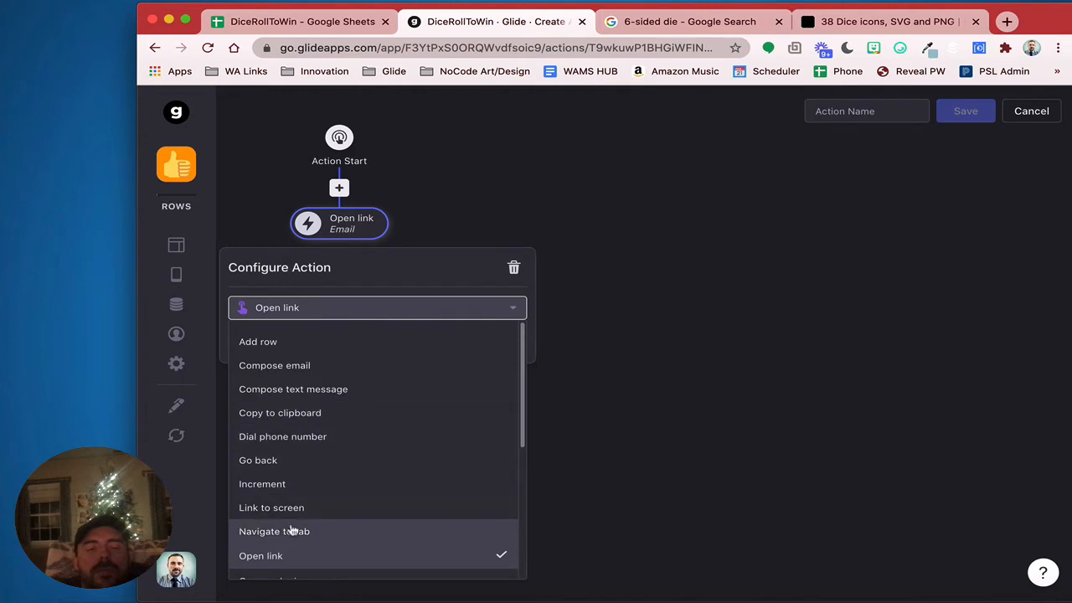
left_click(300, 342)
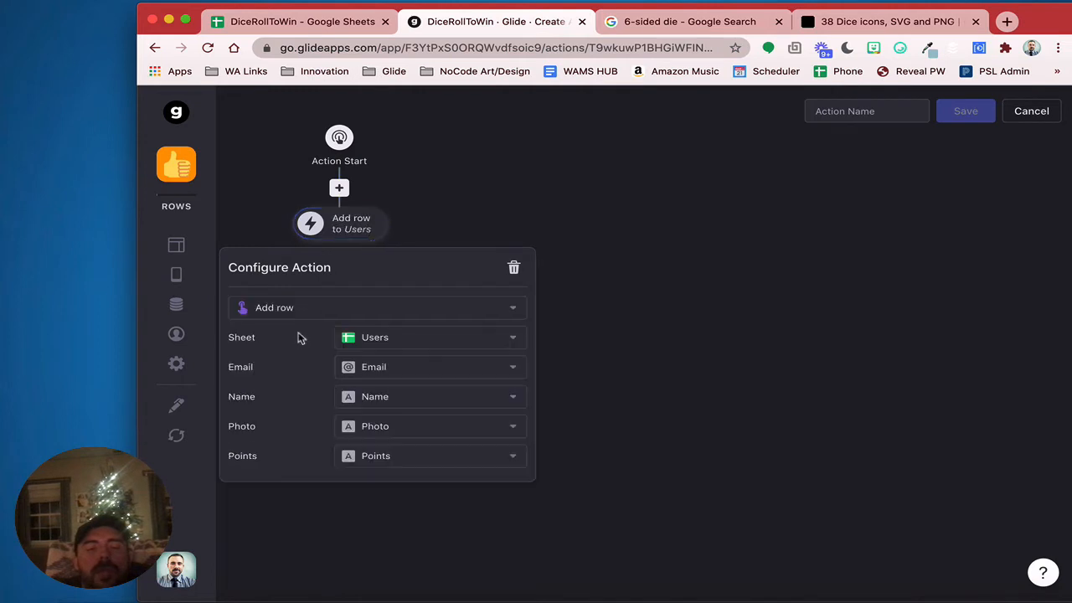
left_click(402, 351)
left_click(398, 424)
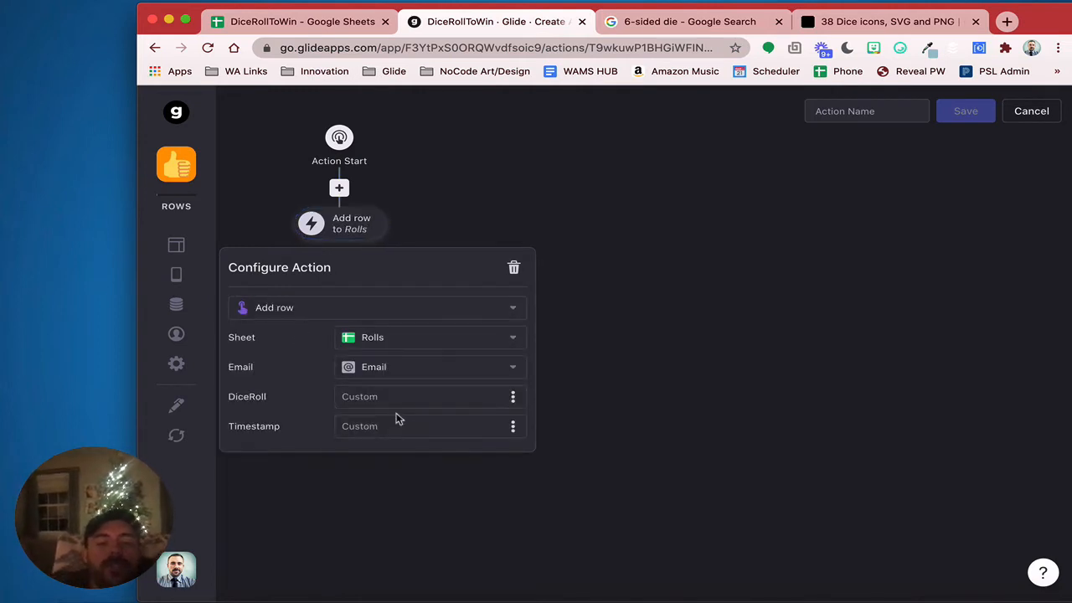
left_click(513, 427)
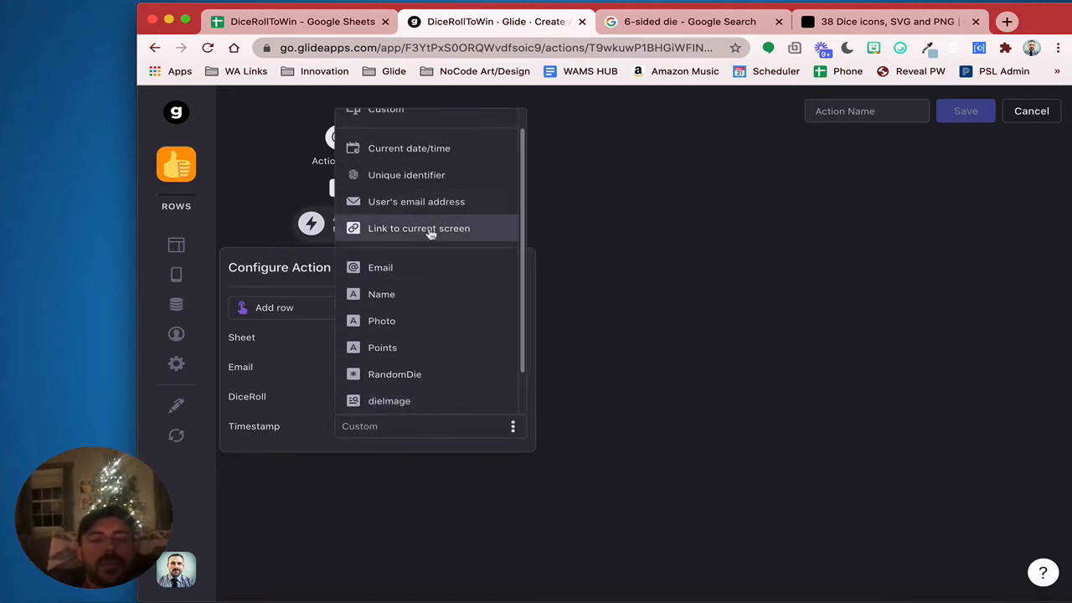
left_click(423, 162)
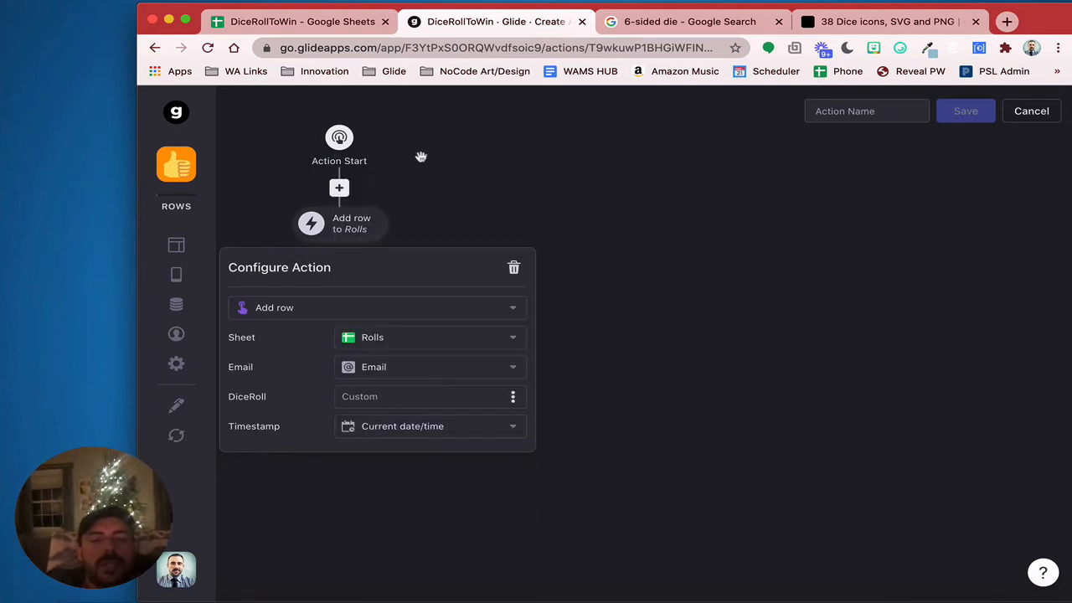
left_click(512, 397)
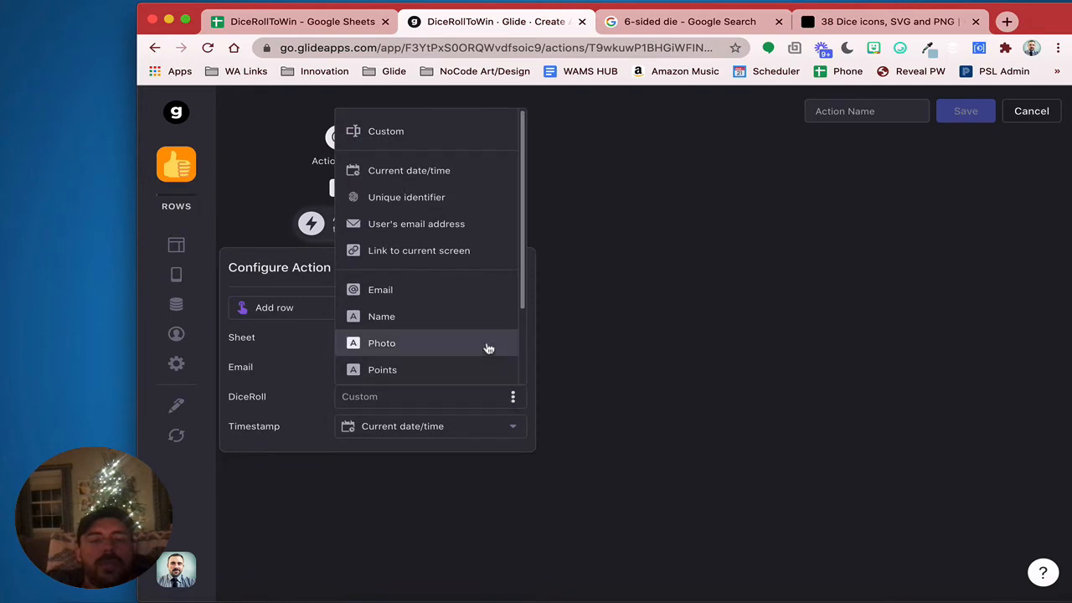
scroll(488, 348, "down", 3)
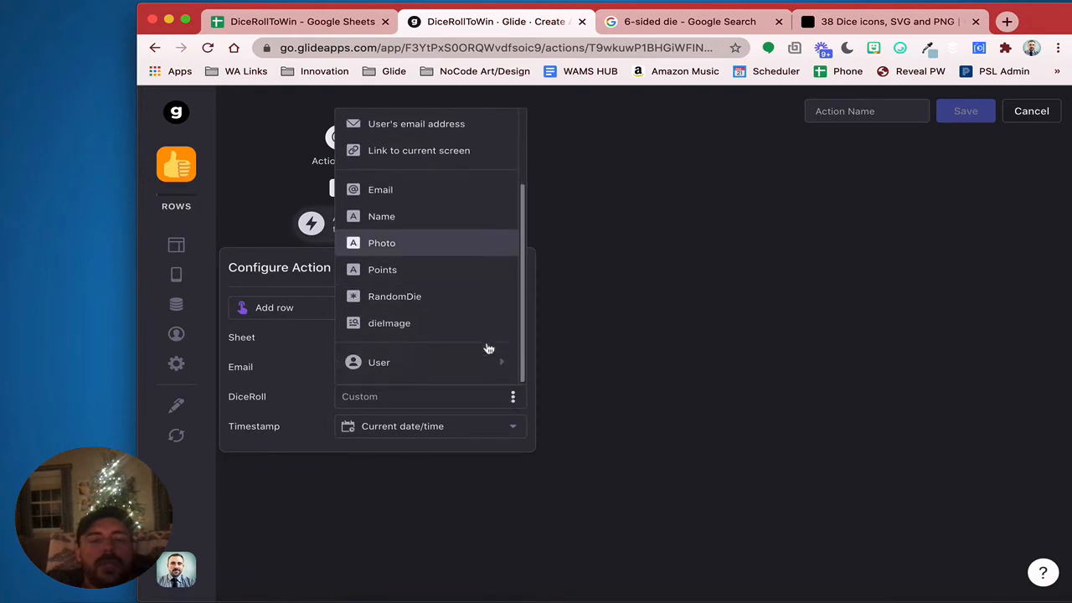
left_click(465, 303)
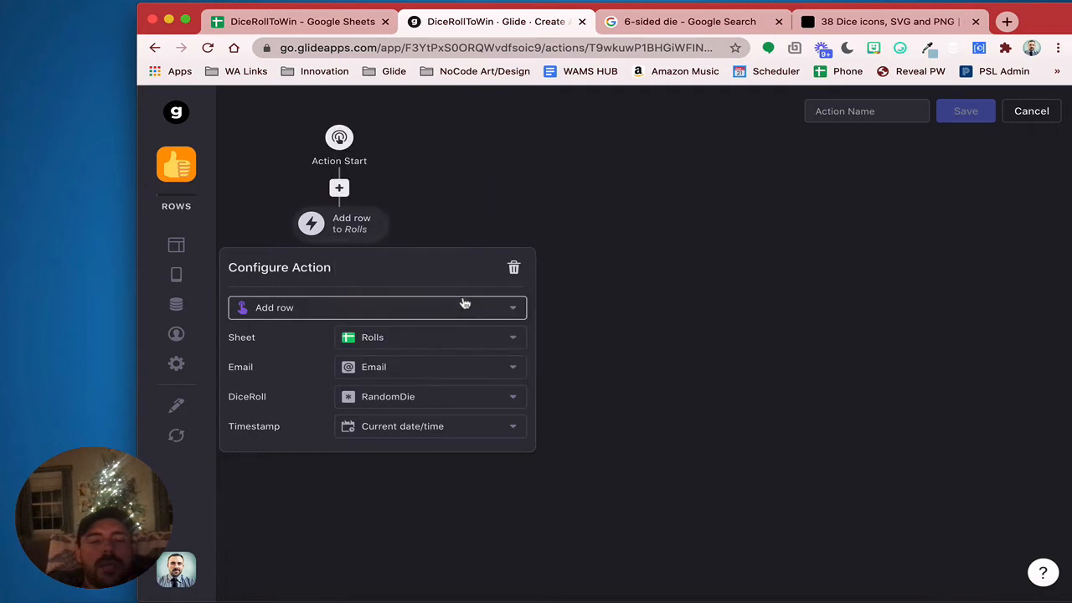
left_click(647, 353)
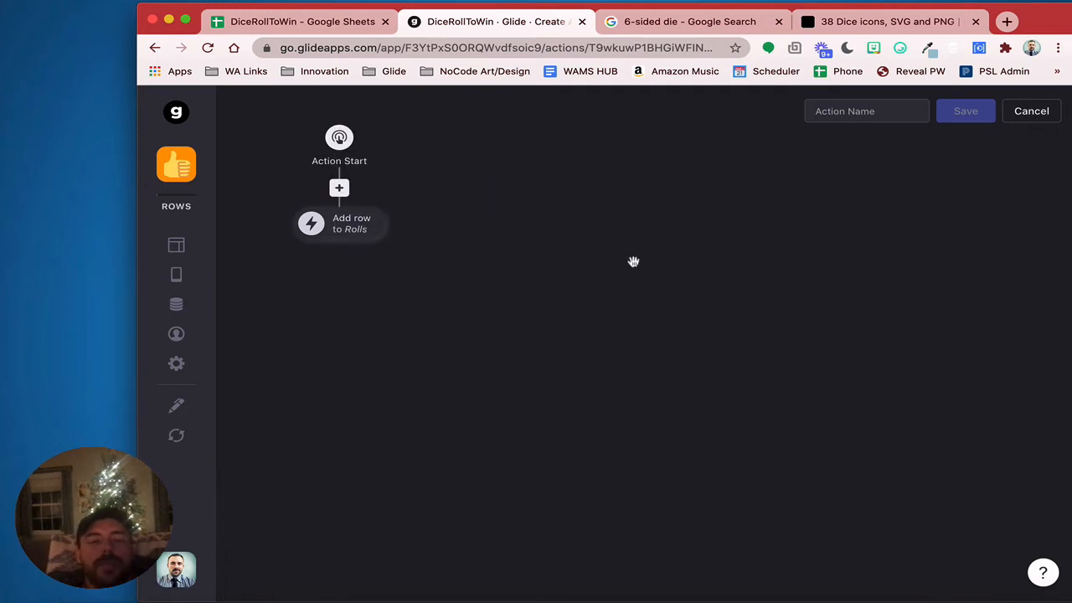
Name the action Roll and save it
left_click(852, 112)
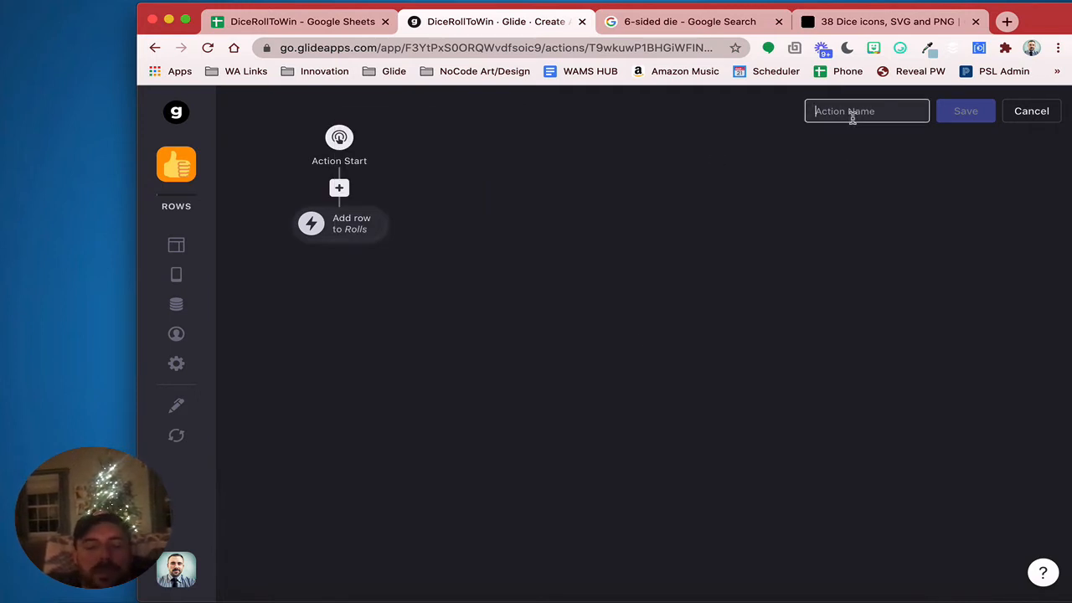
type("Roll")
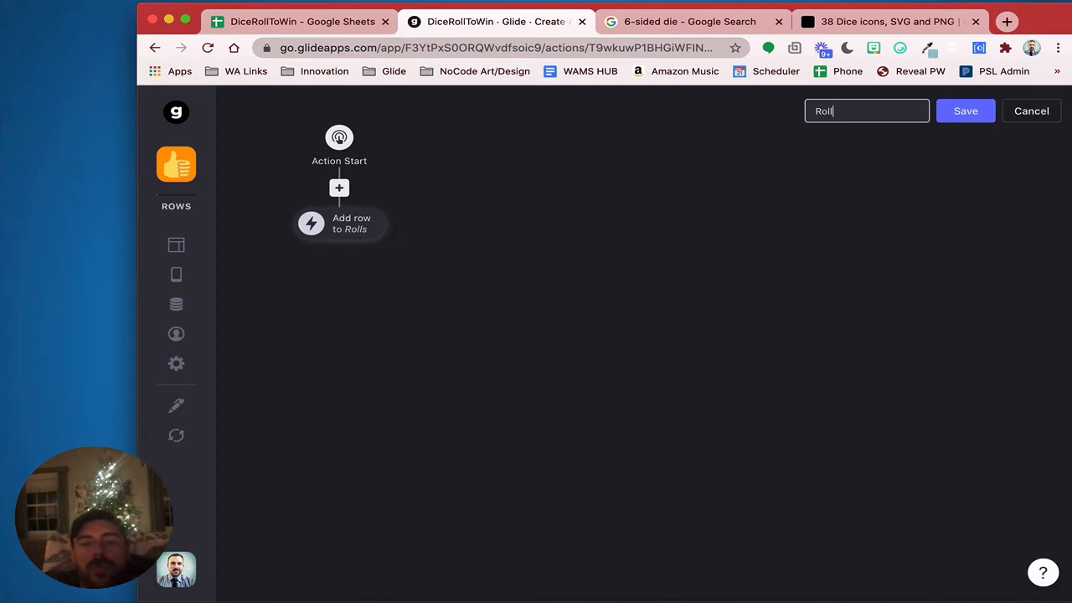
left_click(969, 112)
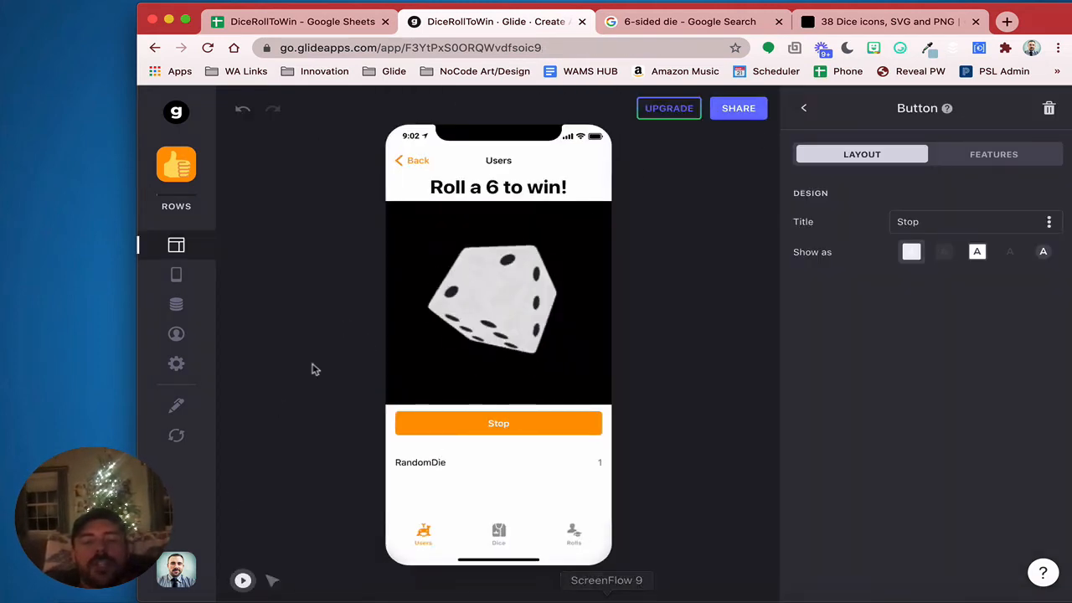
Press Stop in the preview and confirm the new Rolls row with DiceRoll 1
left_click(499, 429)
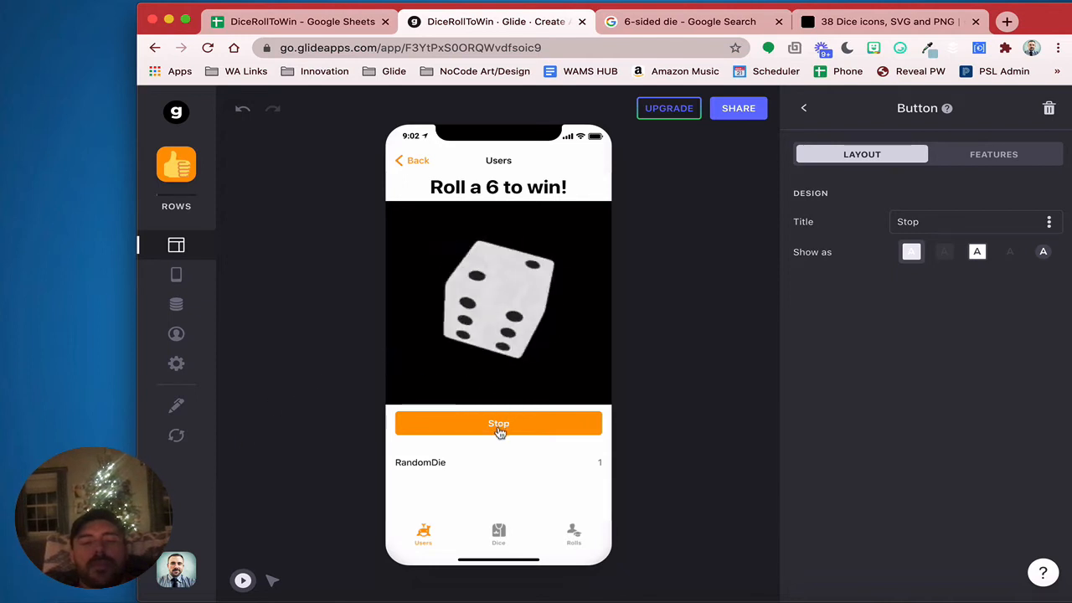
left_click(177, 305)
left_click(426, 570)
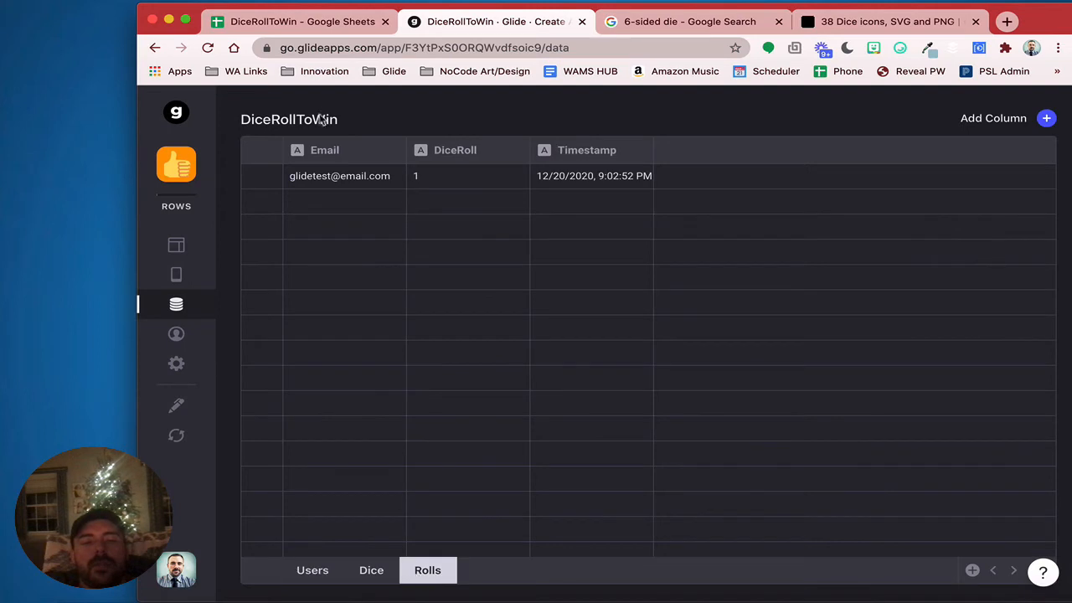
left_click(350, 186)
left_click(469, 184)
left_click(568, 182)
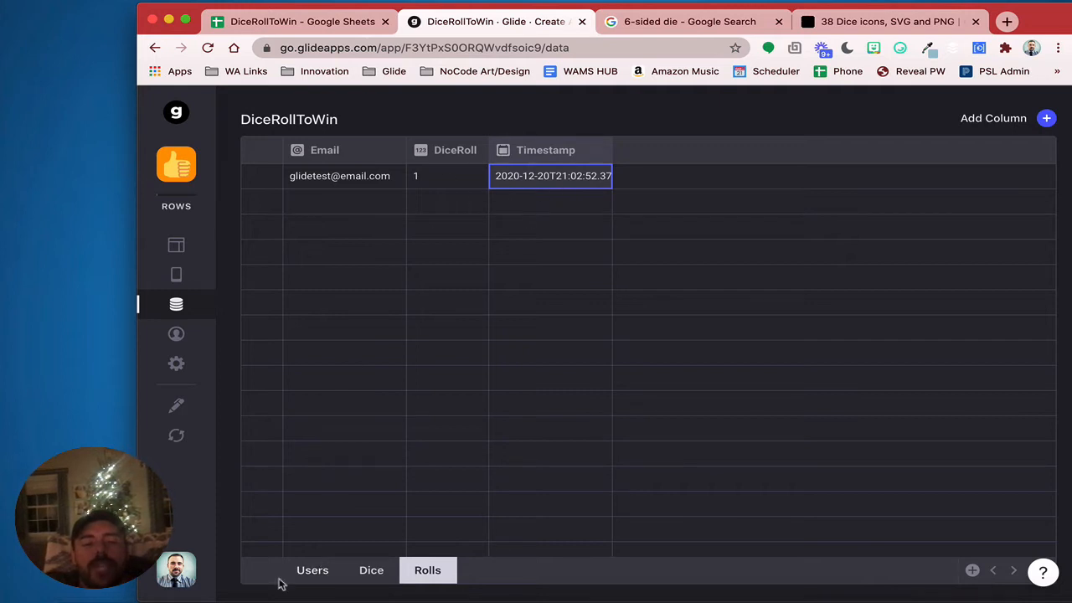
Switch to the Users table and scroll across its columns
left_click(319, 577)
scroll(720, 384, "right", 2)
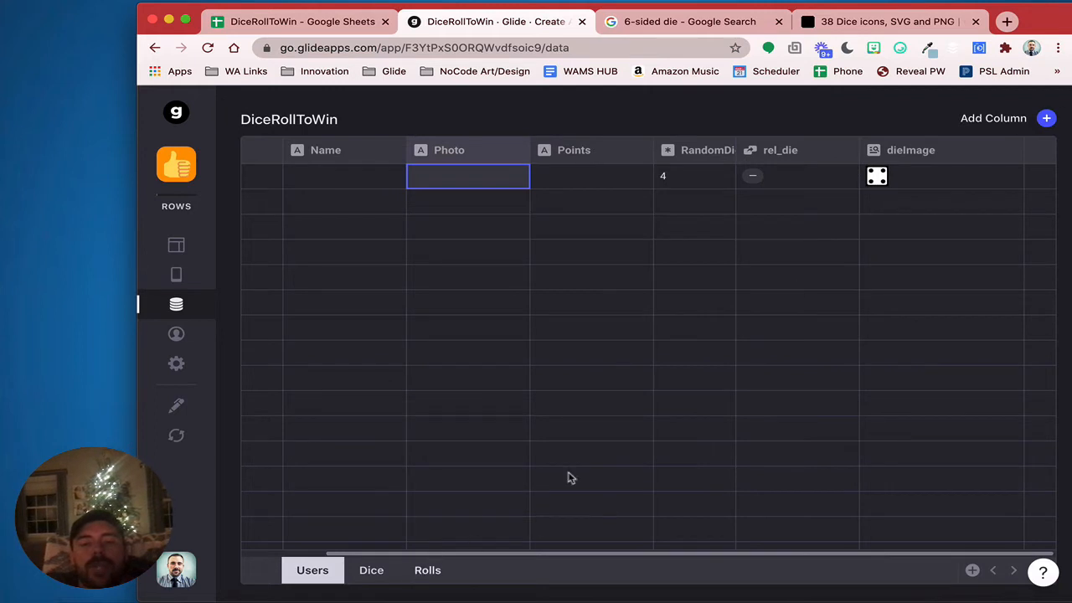
scroll(482, 314, "left", 2)
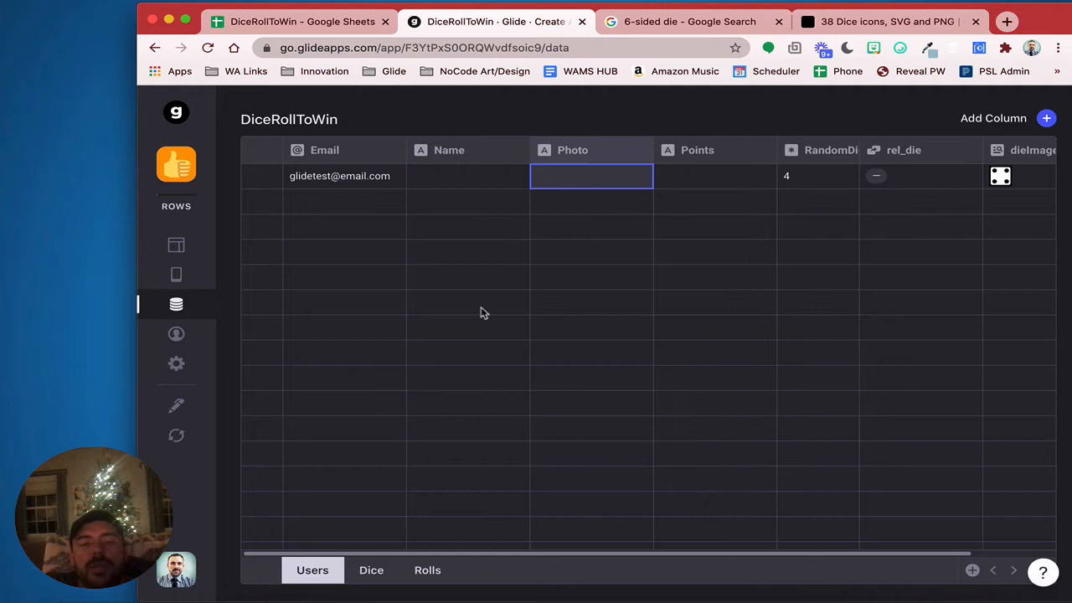
Add a Users relation column named rel_rolls
left_click(315, 183)
scroll(624, 350, "right", 2)
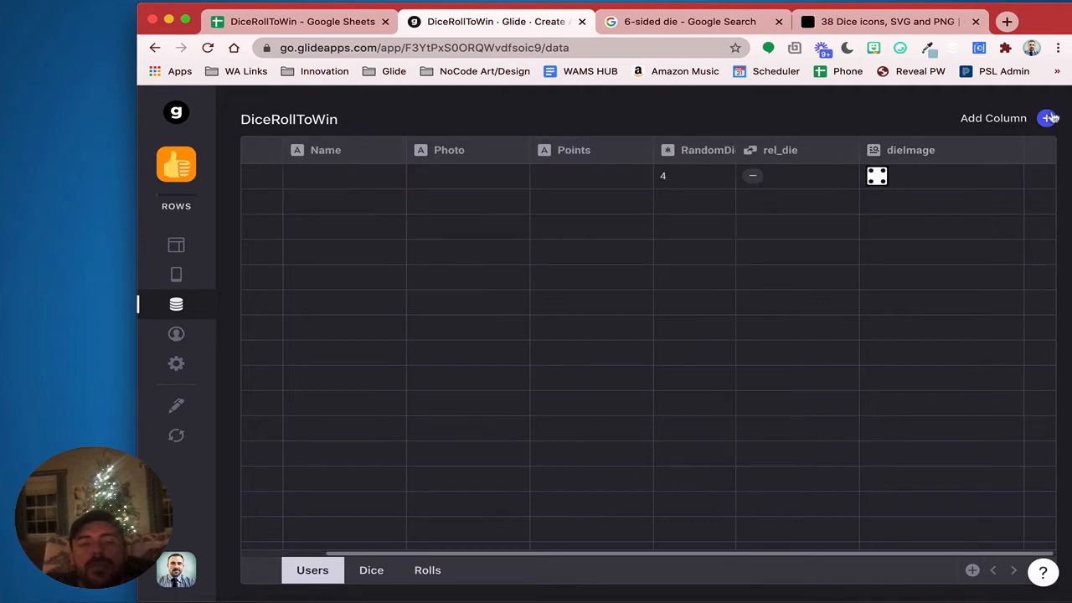
left_click(994, 118)
left_click_drag(784, 177, 611, 173)
key("BackSpace")
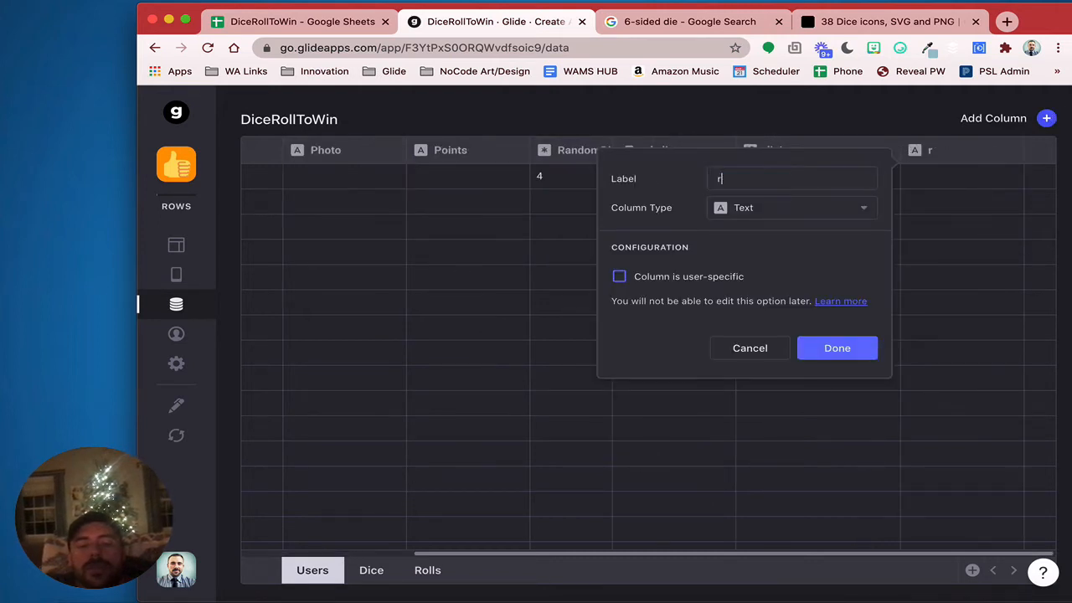
type("rel_rolls")
left_click(771, 209)
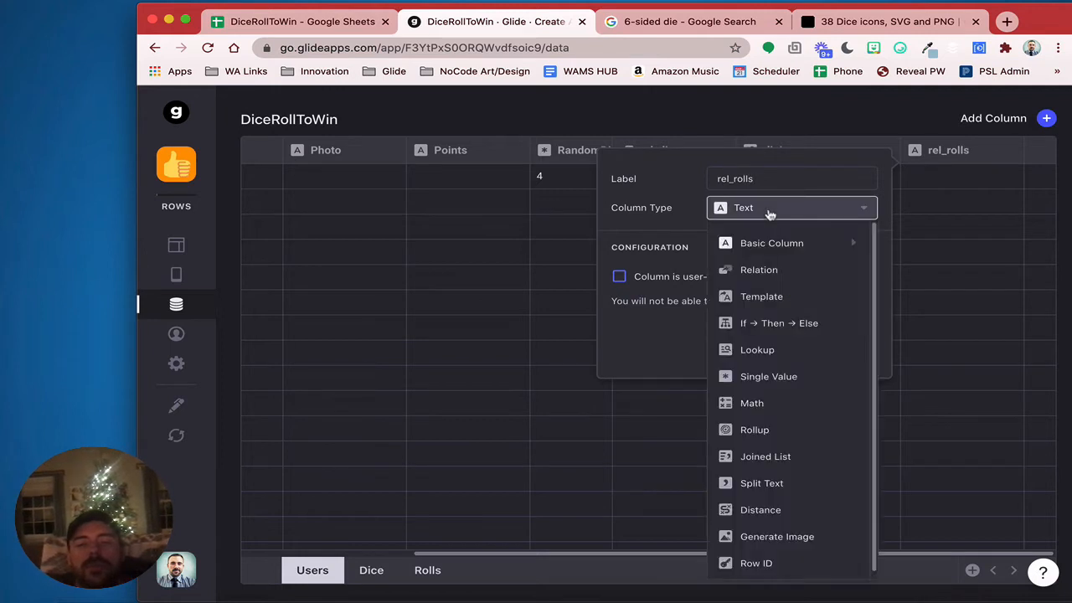
left_click(779, 269)
Match the user's Email to the Rolls table's Email, allowing multiple matches
left_click(726, 272)
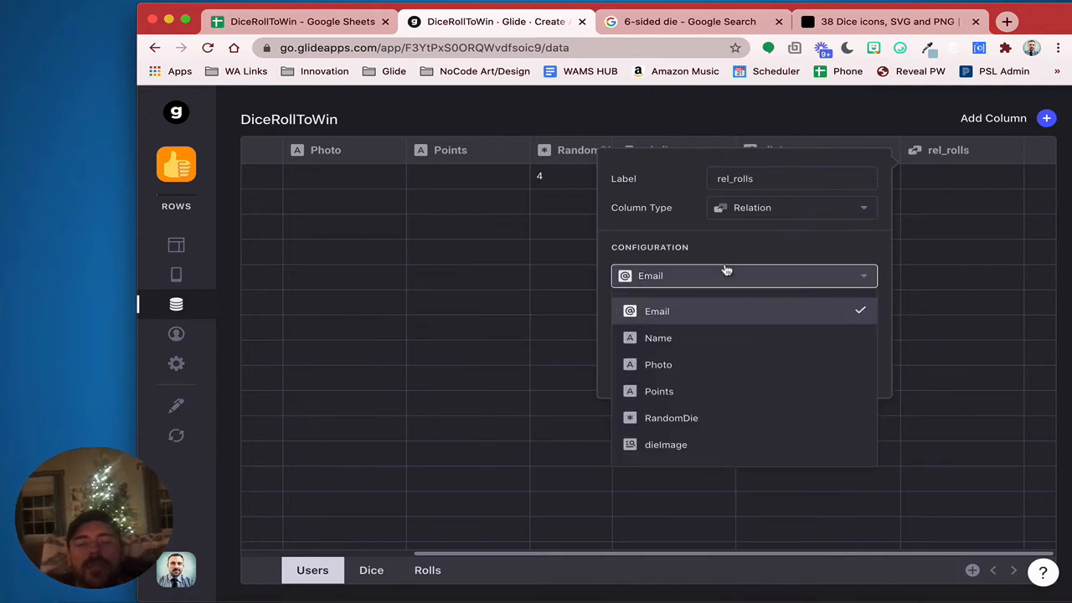
left_click(711, 300)
left_click(713, 303)
mouse_move(692, 390)
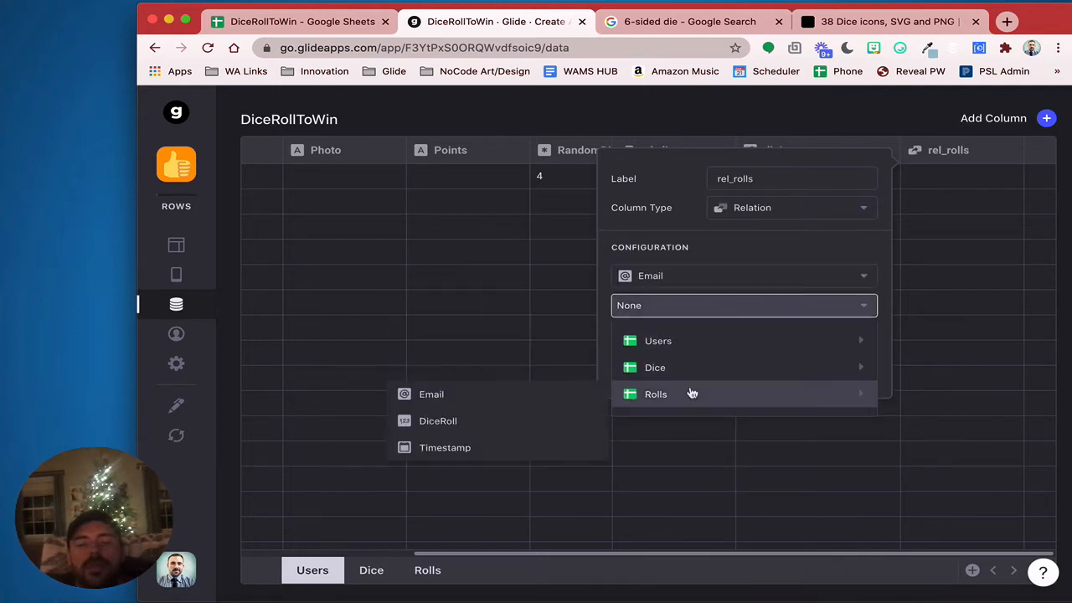
left_click(556, 399)
double_click(662, 340)
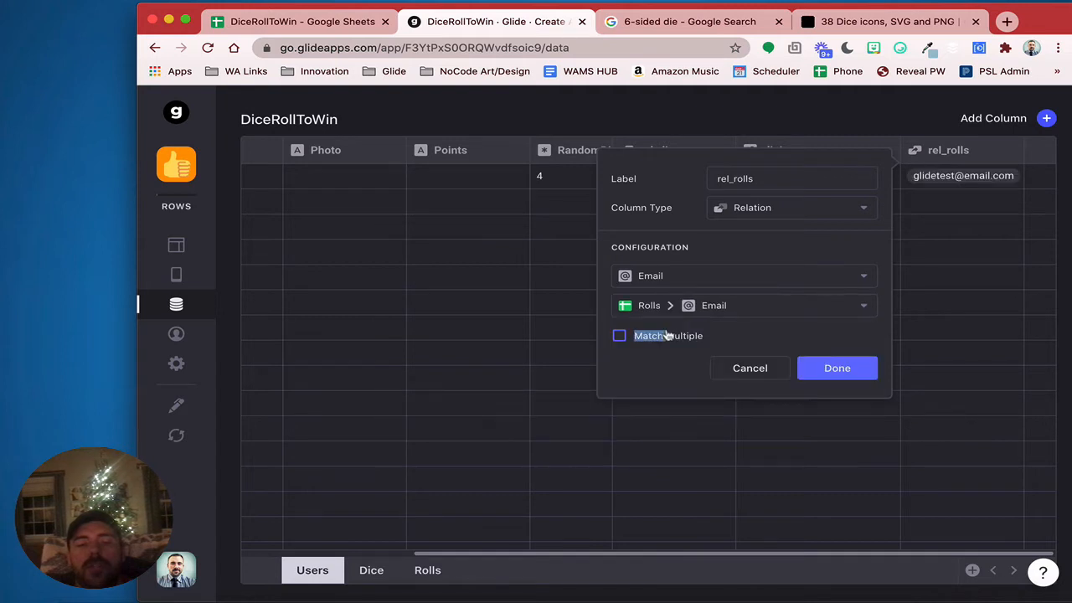
left_click(654, 337)
left_click(849, 375)
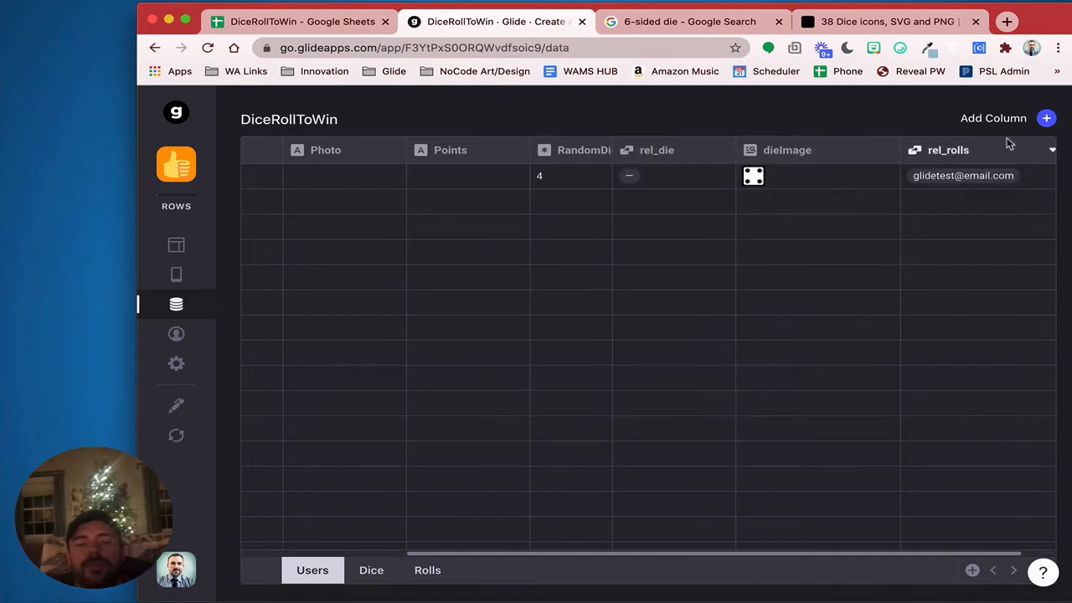
left_click(1047, 118)
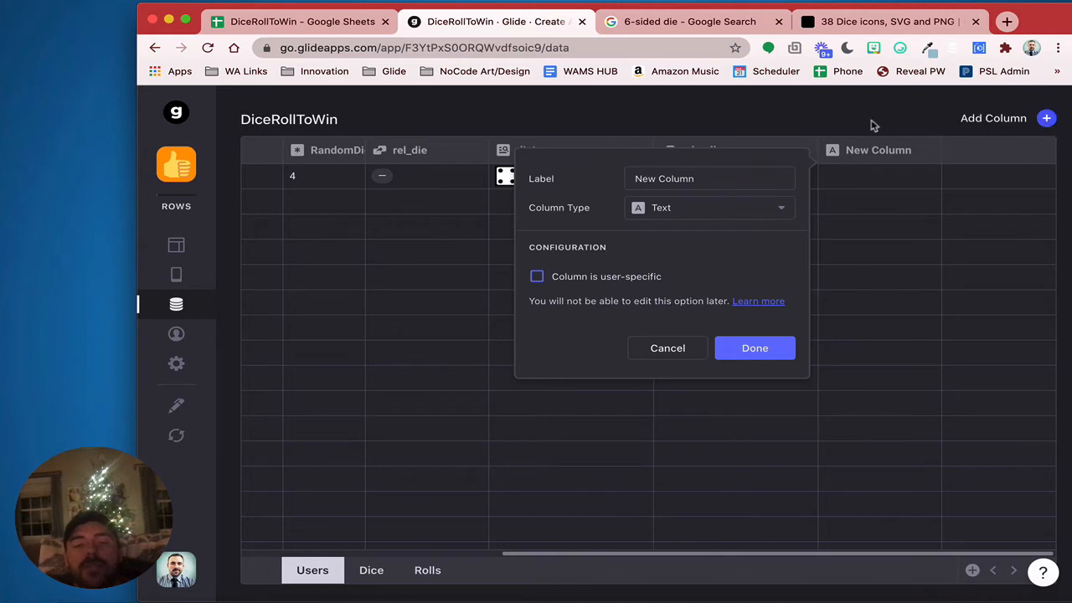
Label a new column lastRoll and make it a Rollup column
left_click_drag(729, 176, 590, 170)
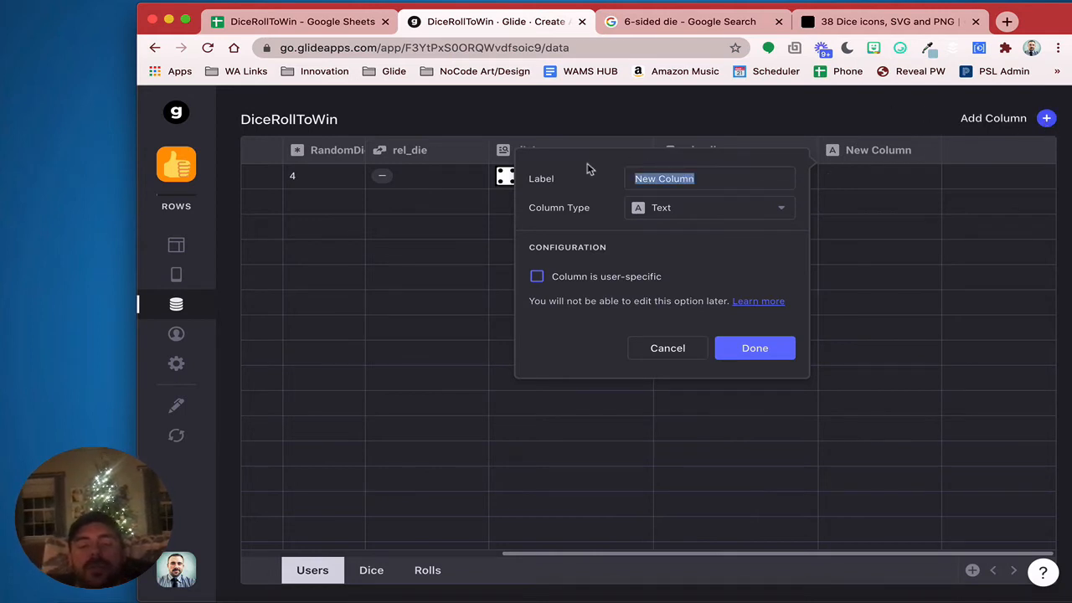
type("lastroll")
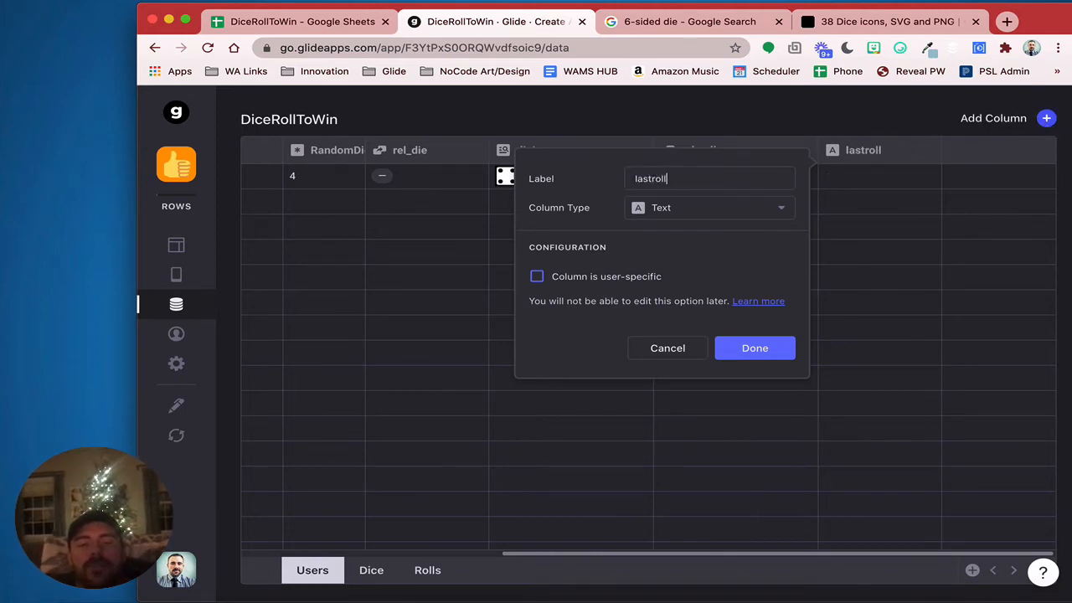
key("BackSpace")
key("BackSpace")
key("BackSpace")
key("BackSpace")
type("Roll")
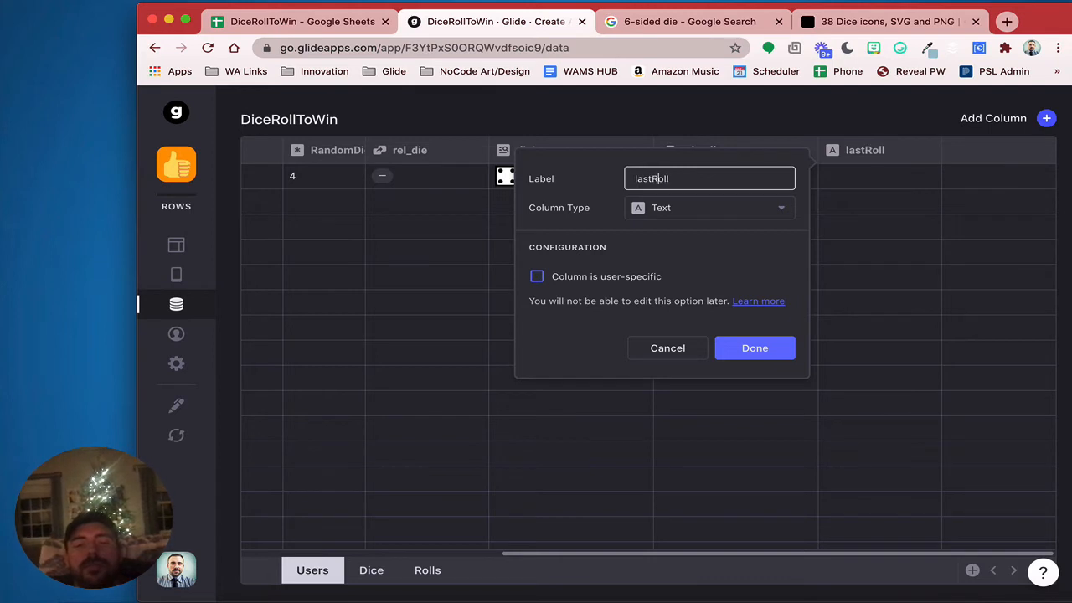
left_click(702, 209)
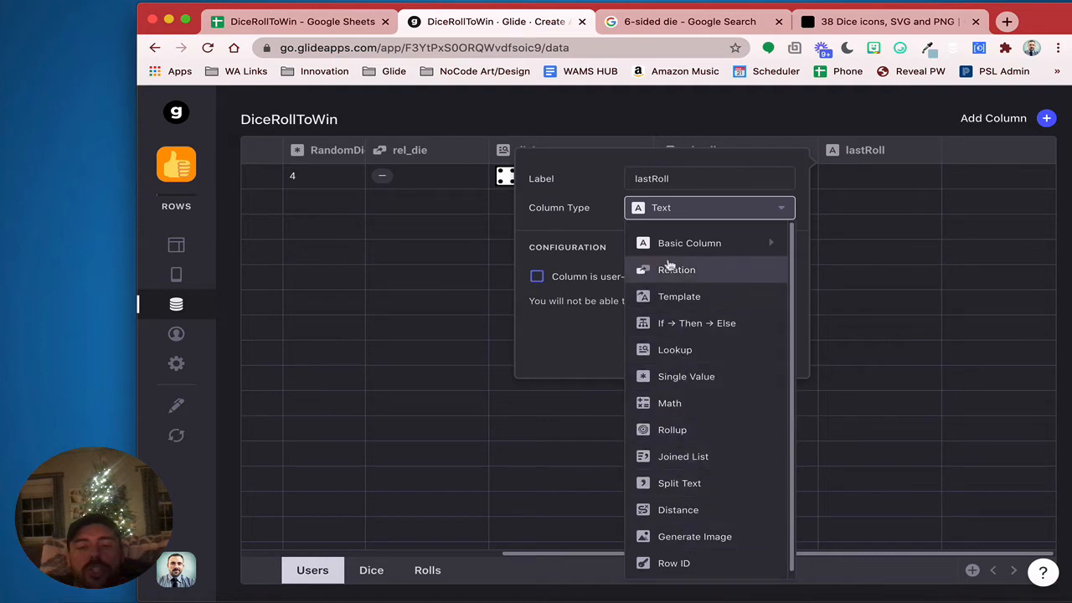
mouse_move(669, 254)
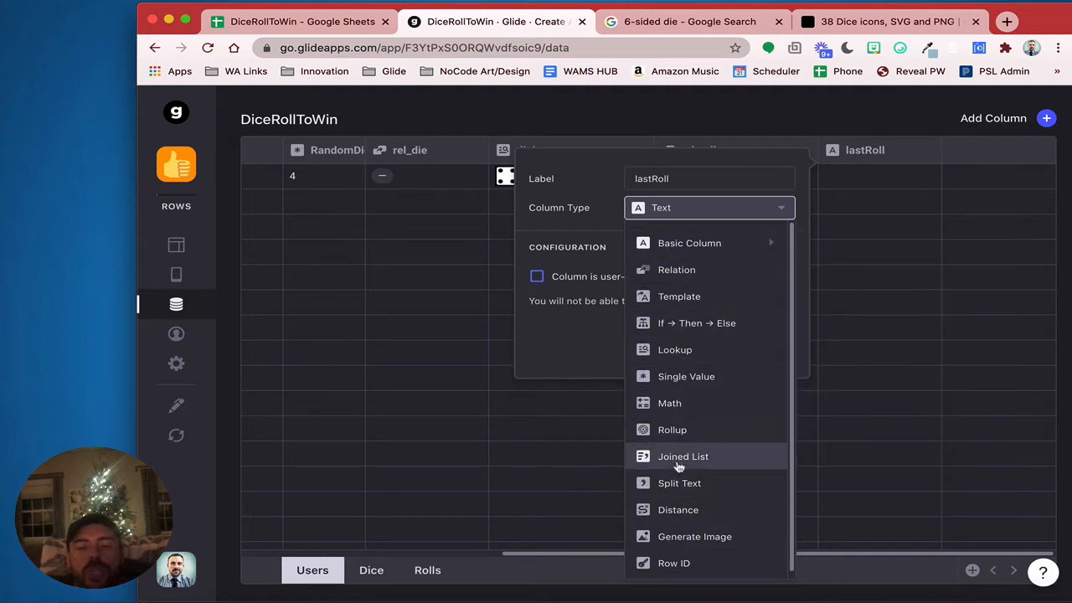
left_click(676, 435)
Roll up the Latest Timestamp across rel_rolls
left_click(624, 284)
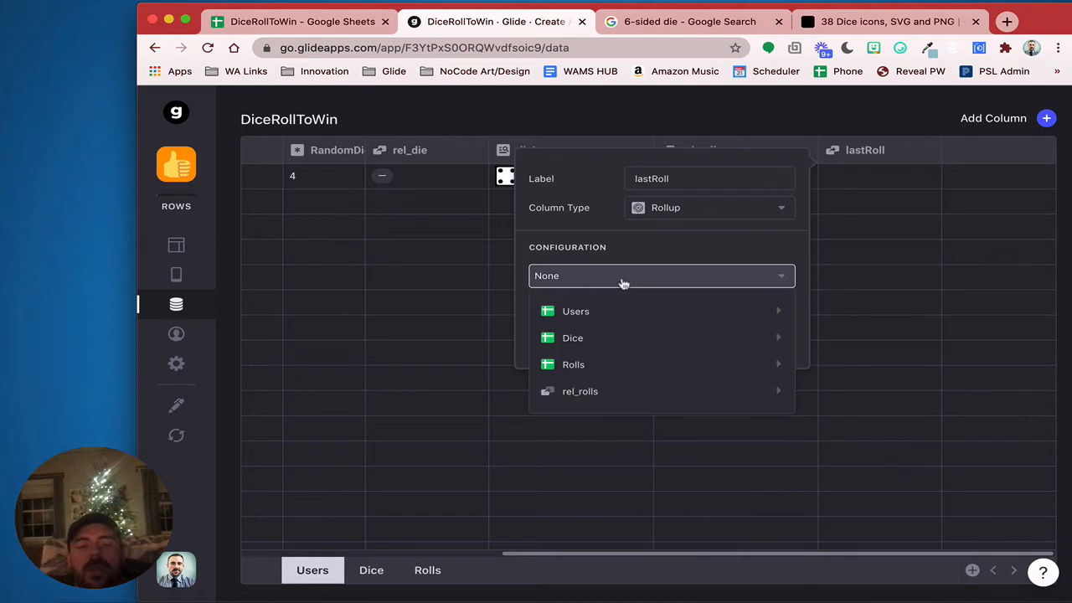
mouse_move(603, 395)
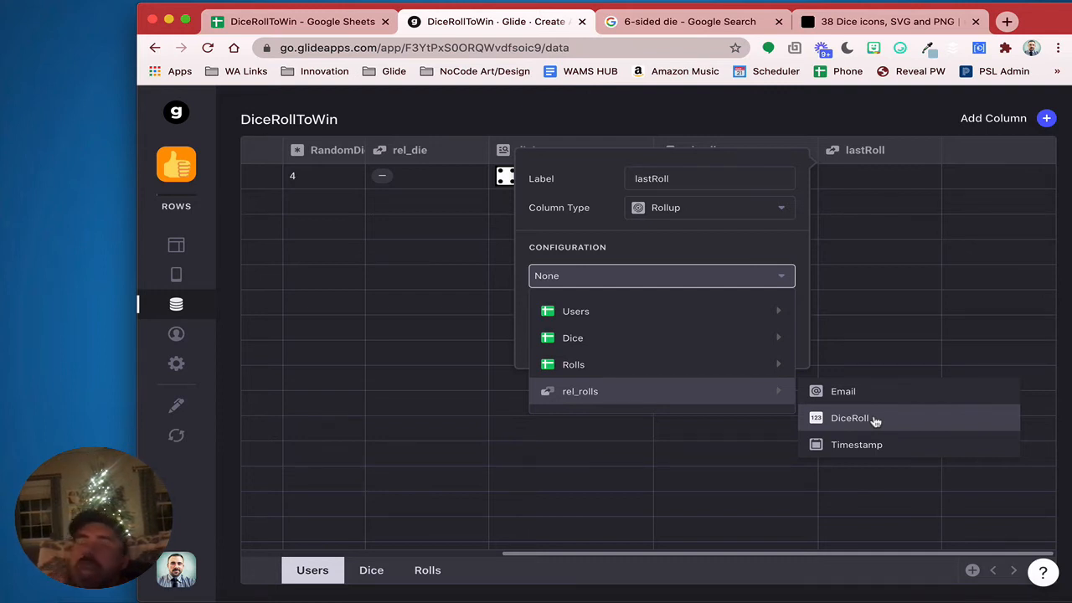
left_click(875, 443)
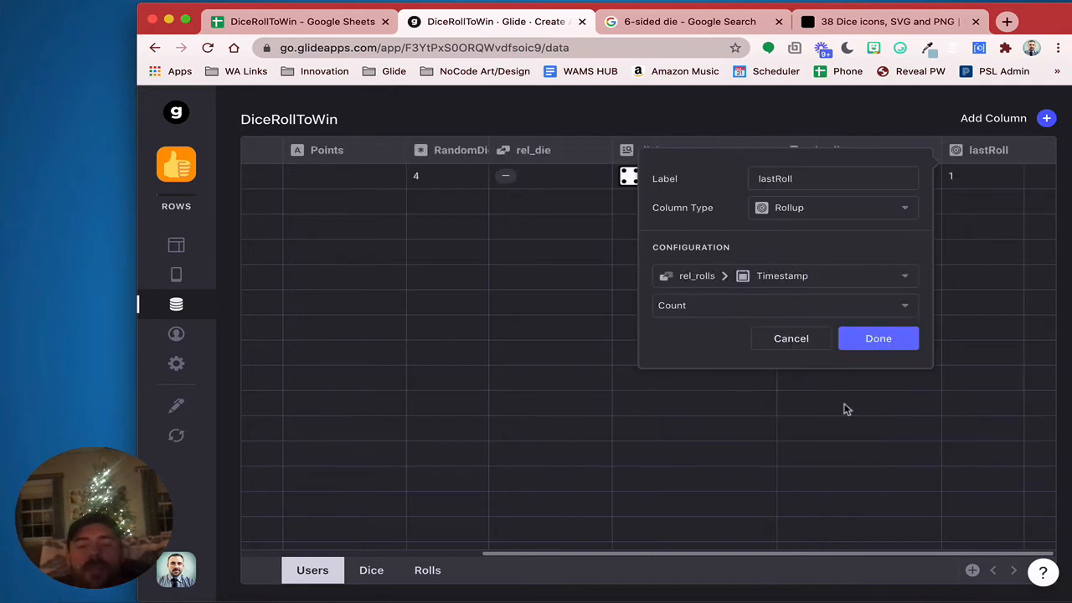
left_click(752, 305)
left_click(713, 411)
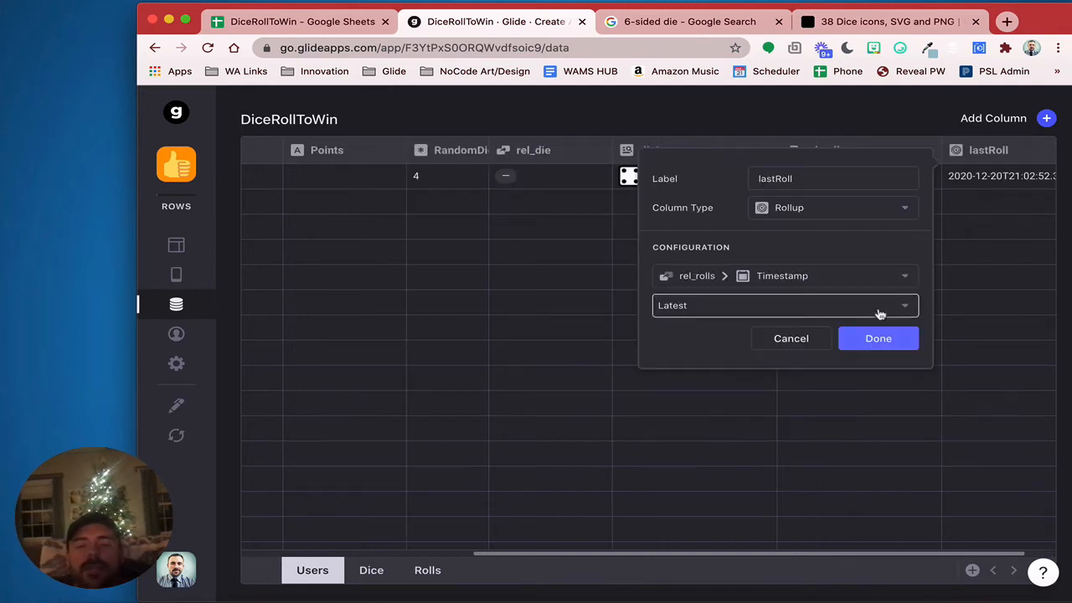
left_click(874, 339)
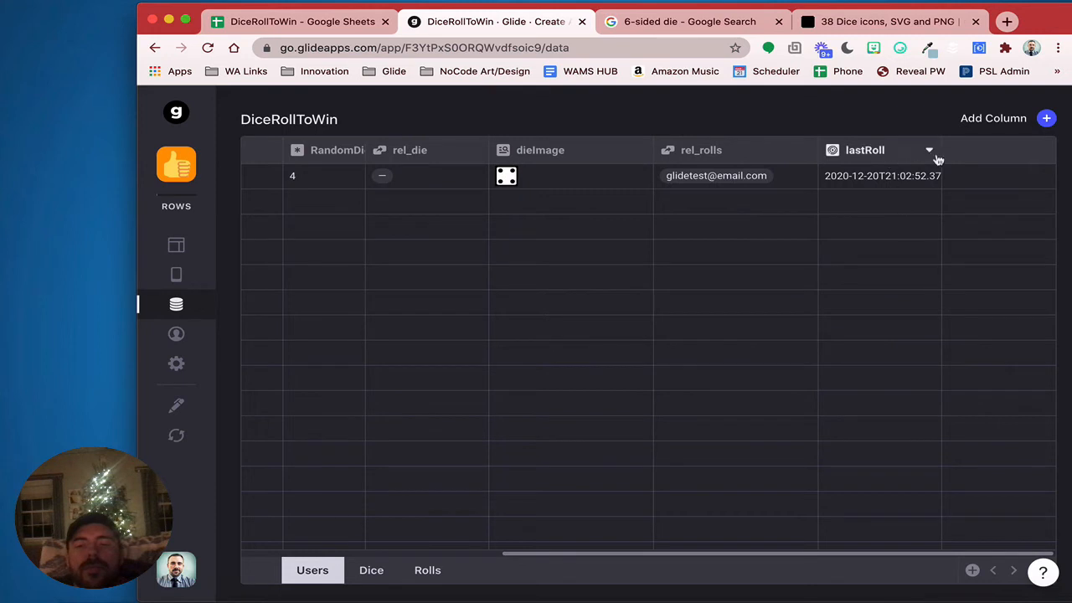
Rename the rollup column to lastRollTimestamp
left_click(930, 151)
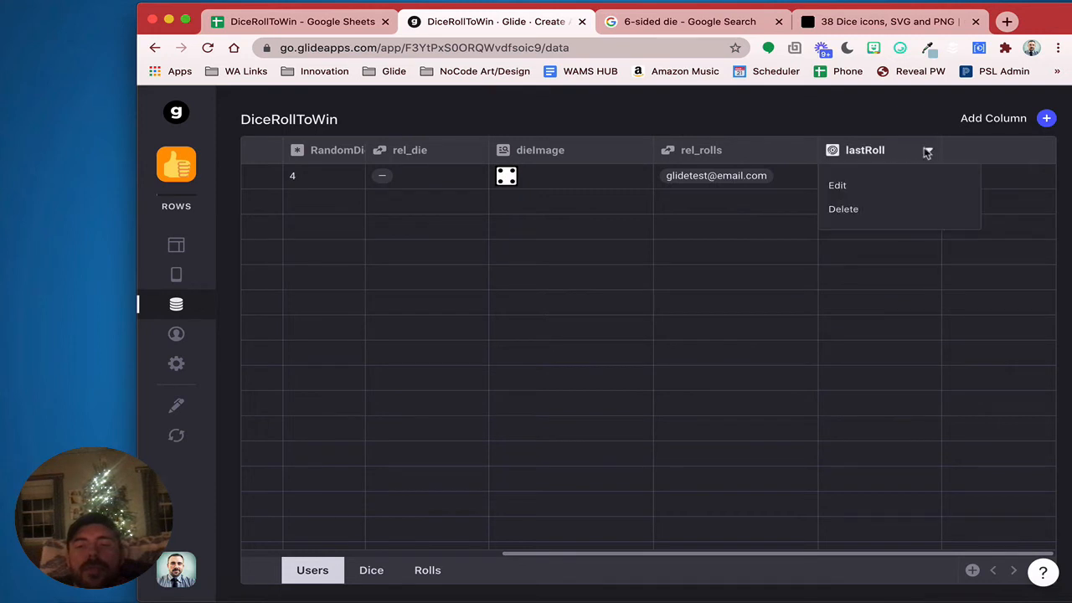
left_click(880, 186)
left_click(706, 178)
type("Tim")
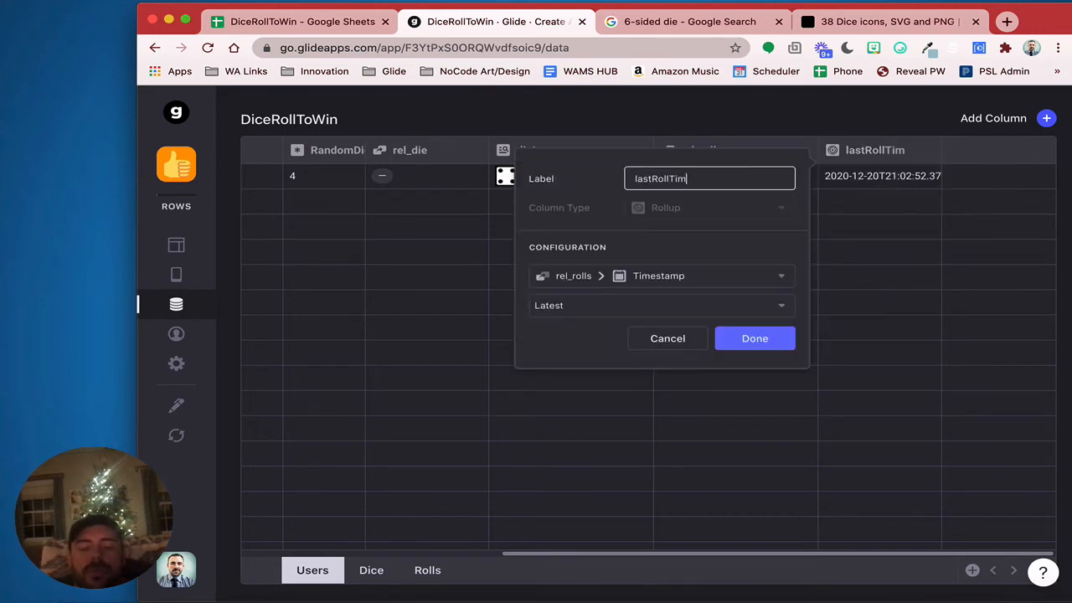
type("estamp")
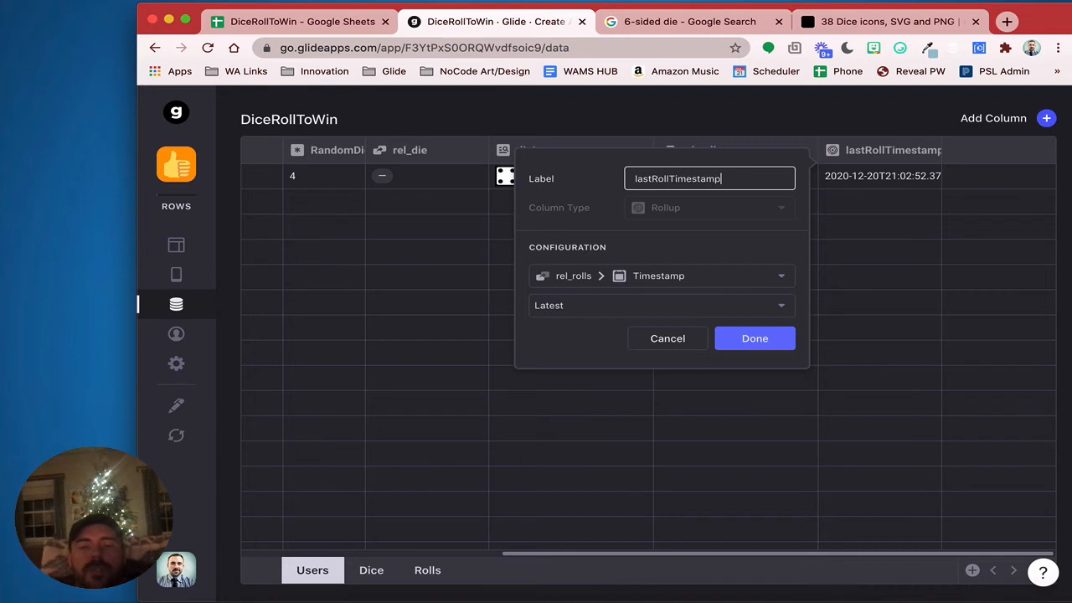
left_click(764, 333)
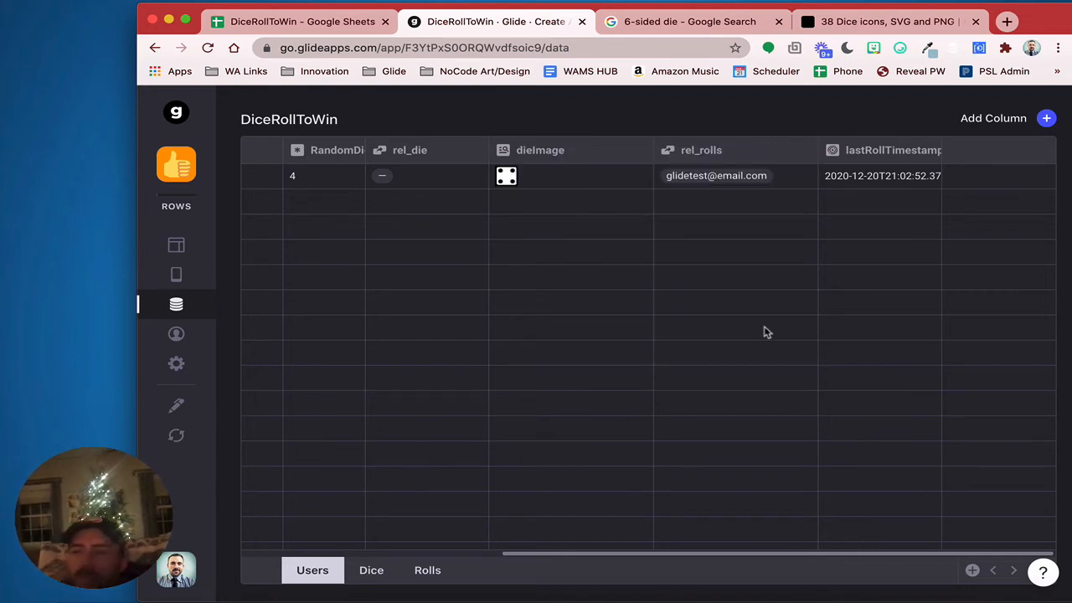
Add another Users column, clear its label, and make it a Template column
left_click(1047, 118)
left_click_drag(790, 173, 581, 172)
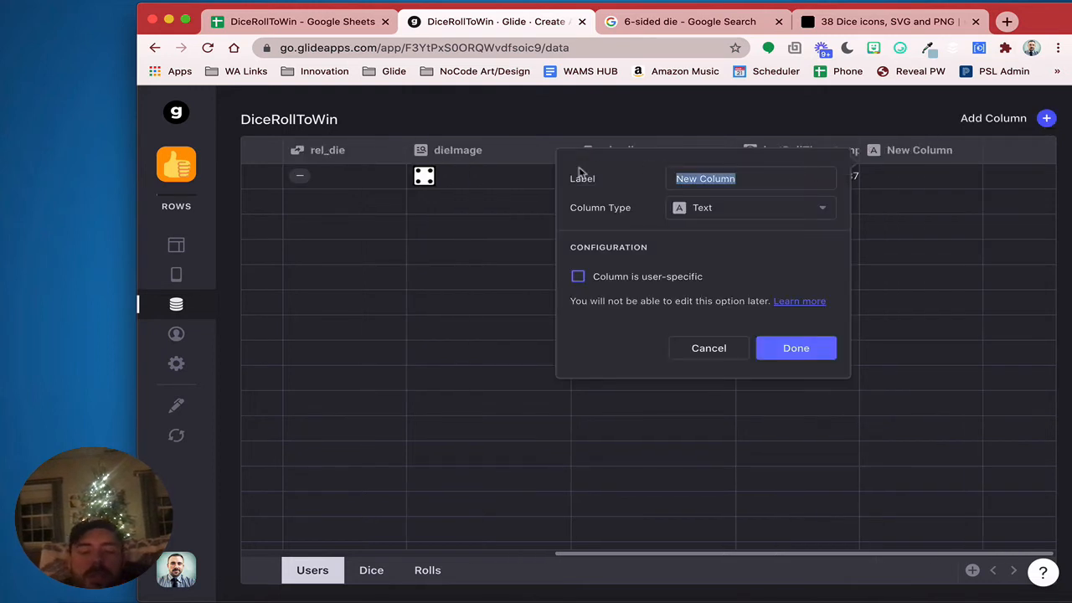
type("lastRo")
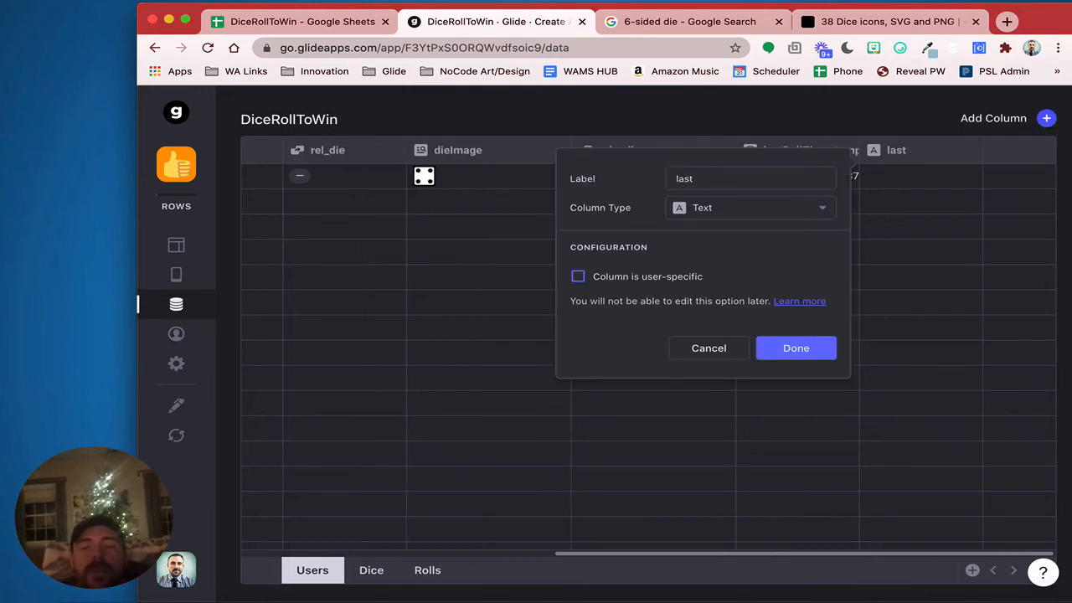
key("BackSpace")
key("BackSpace")
key("BackSpace")
key("BackSpace")
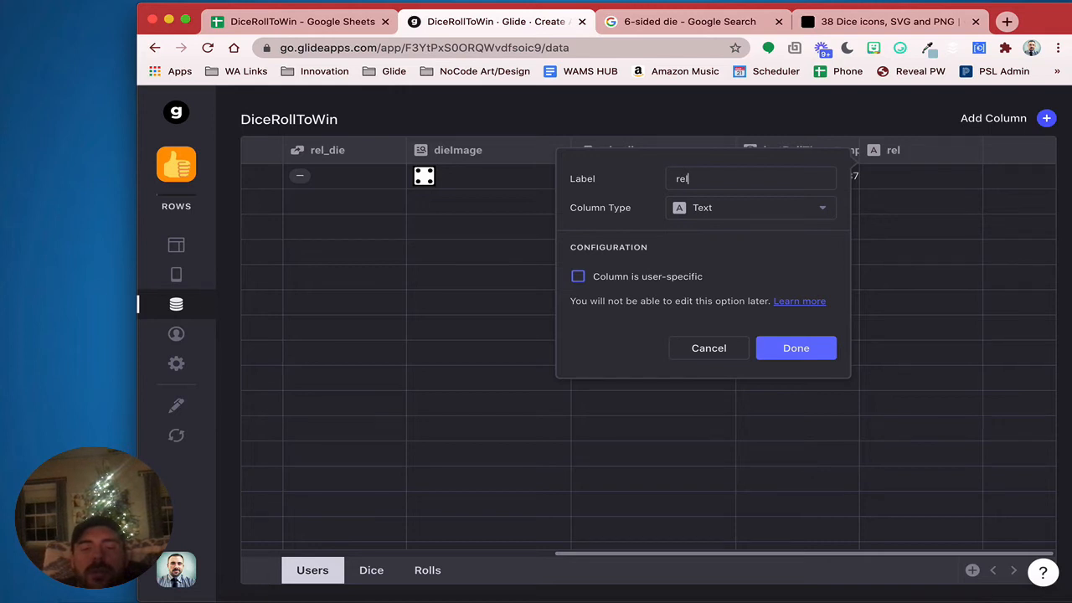
key("BackSpace")
key("BackSpace")
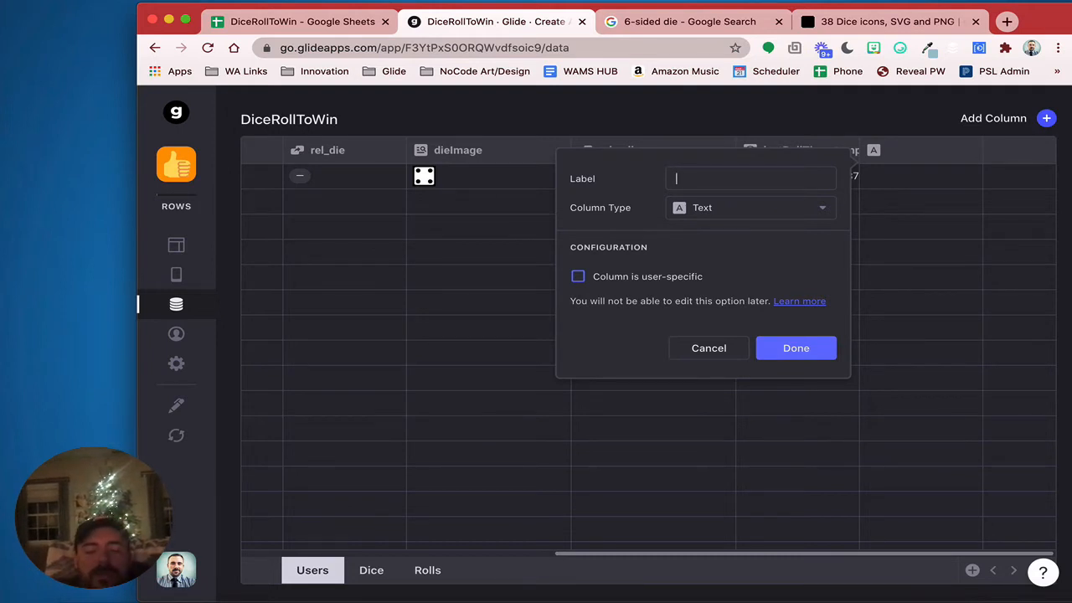
key("BackSpace")
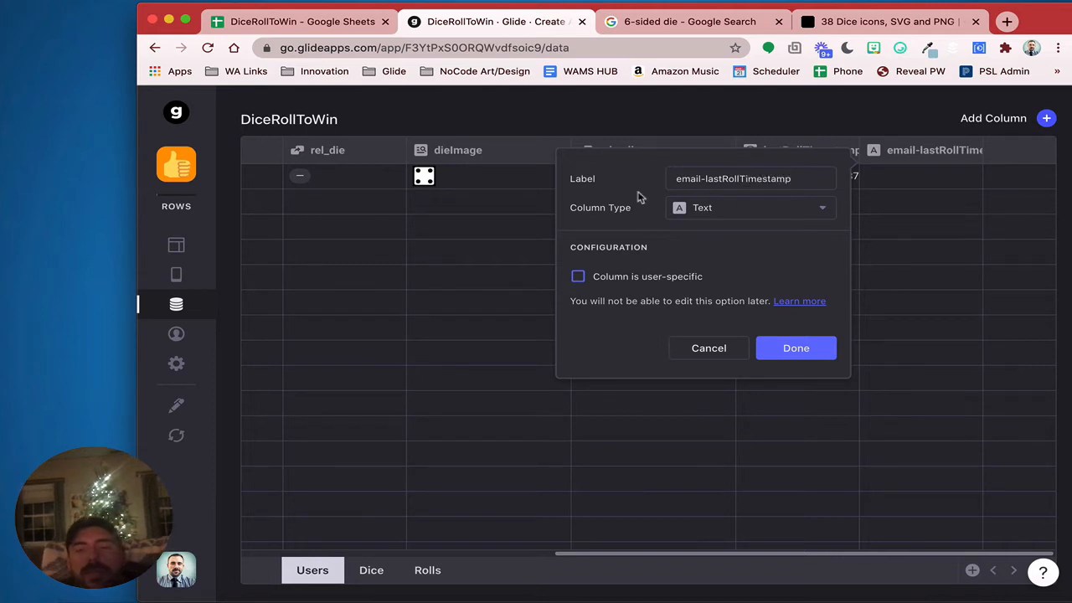
left_click(743, 209)
left_click(795, 289)
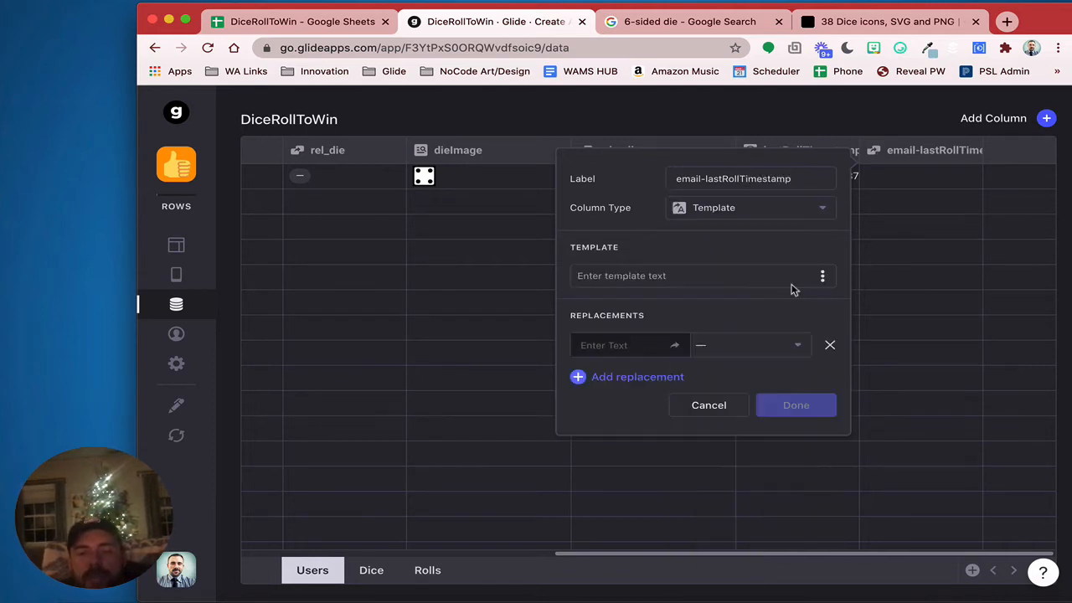
Set the template to e-t, with e replaced by Email and t by lastRollTimestamp
left_click(711, 277)
type("e-t")
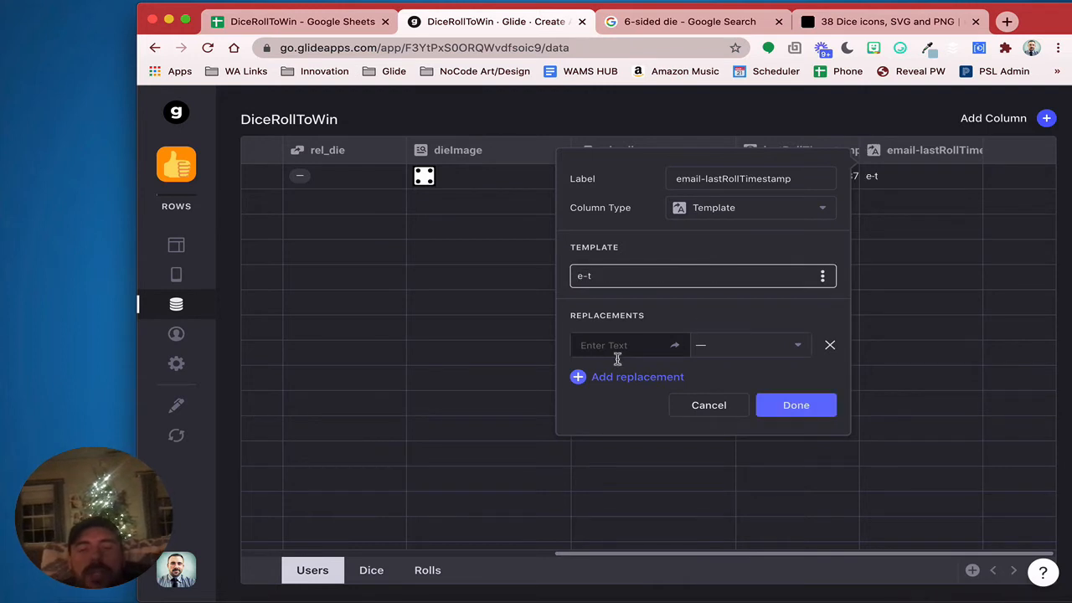
left_click(614, 378)
left_click(610, 346)
type("e")
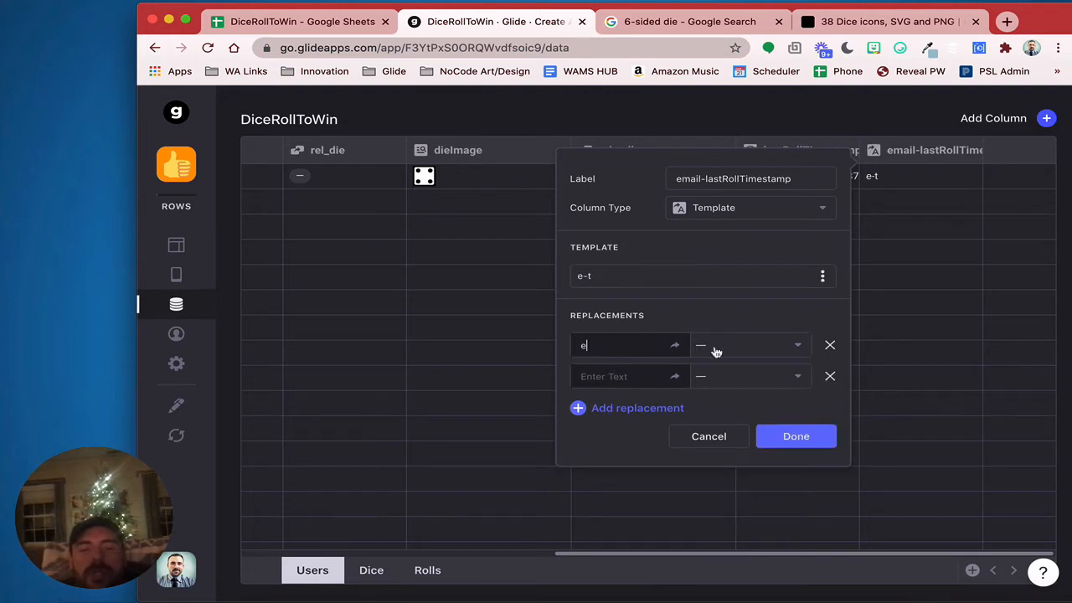
left_click(715, 350)
left_click(727, 380)
type("ty")
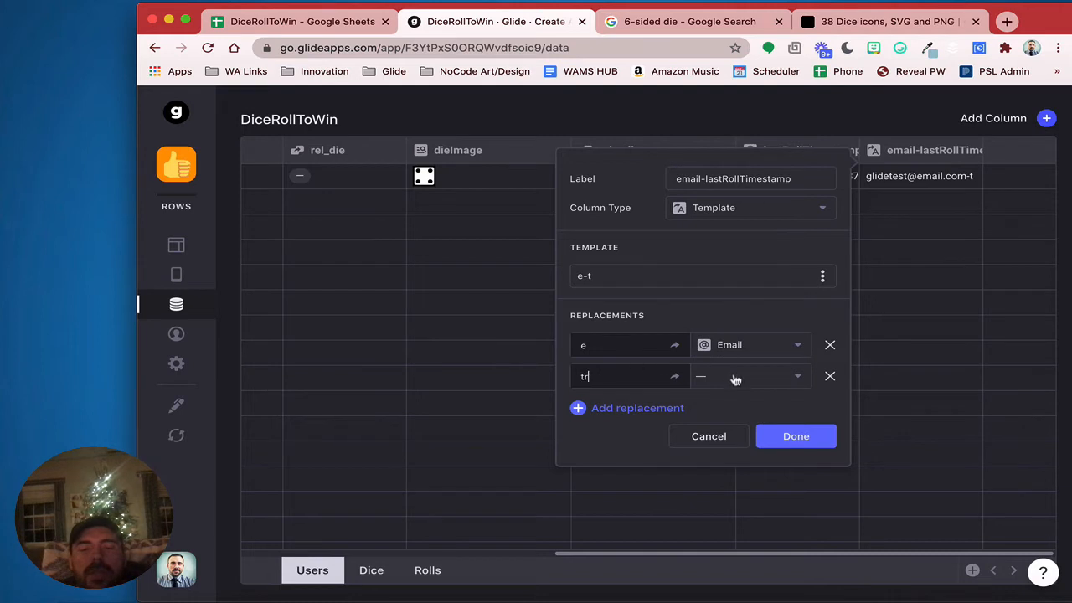
key("BackSpace")
left_click(763, 381)
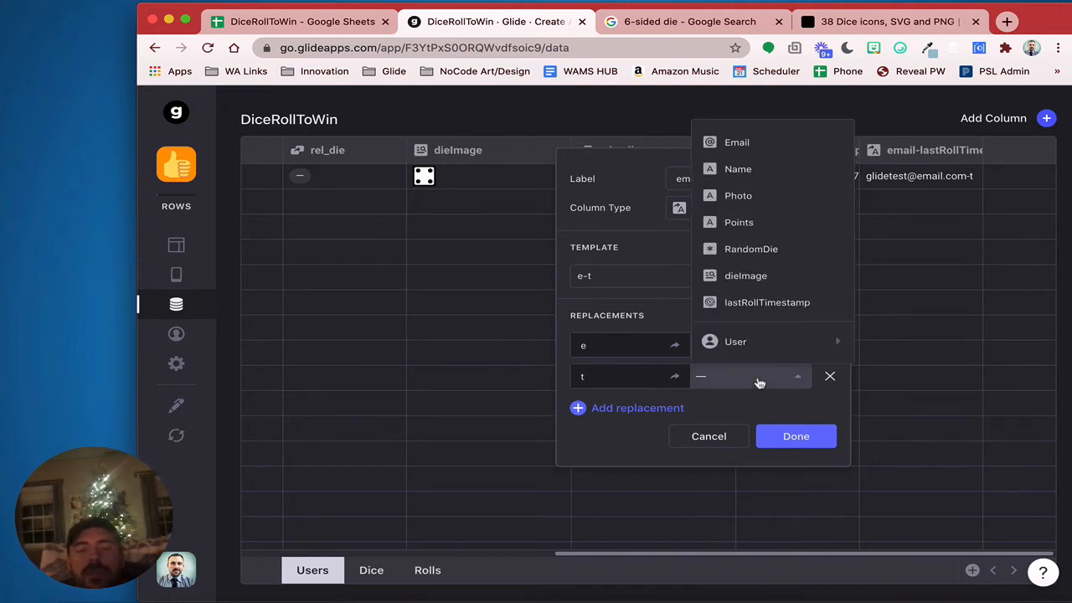
left_click(757, 303)
left_click(794, 435)
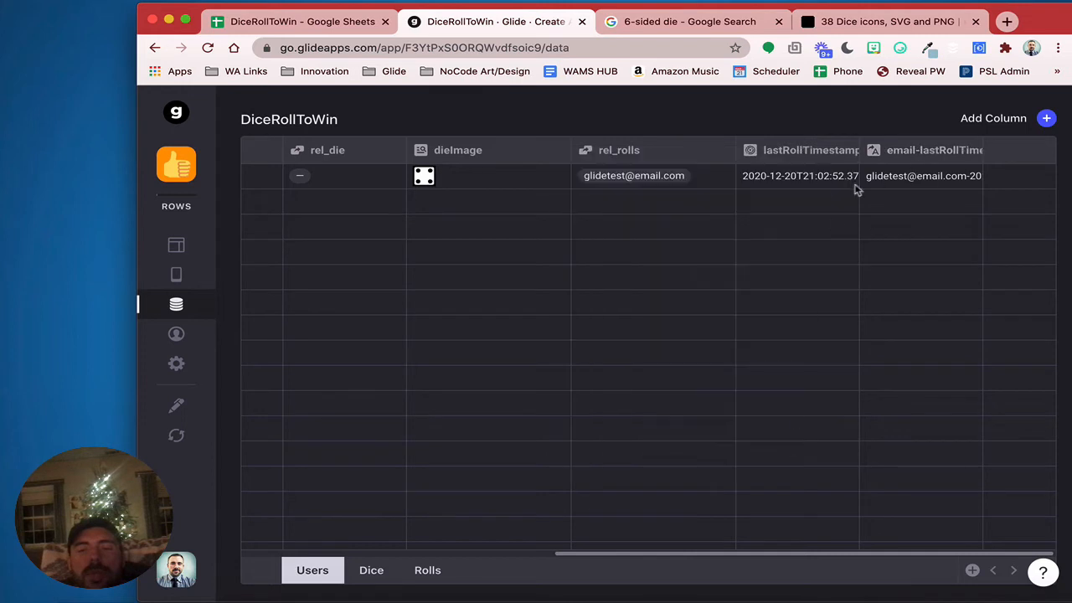
In the Rolls table, add a Template column named email-timestamp
left_click(427, 571)
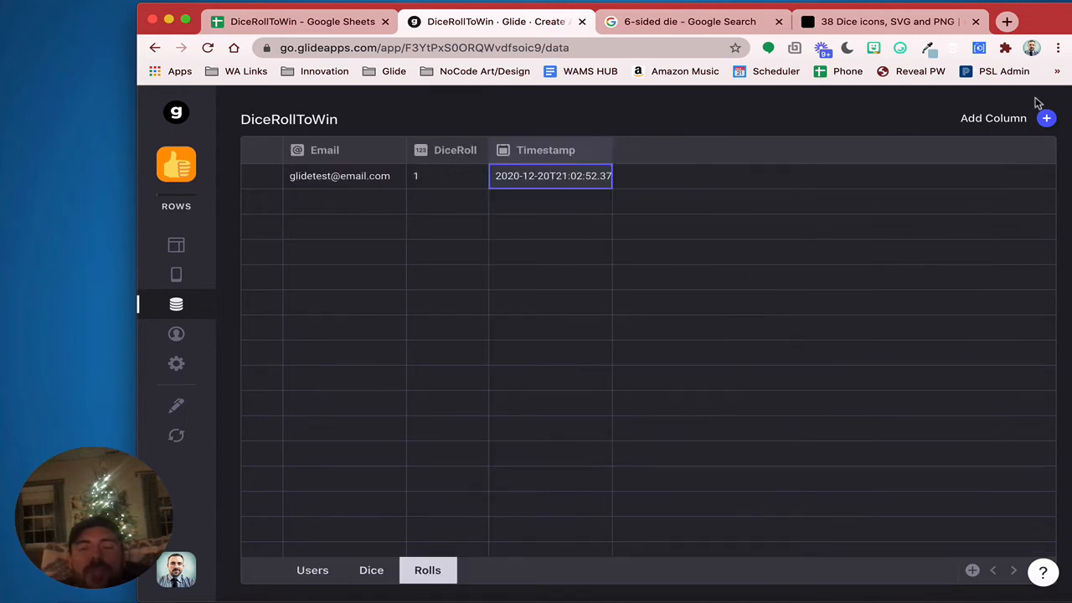
left_click(377, 176)
left_click(495, 178)
left_click(1048, 120)
left_click_drag(969, 177, 764, 179)
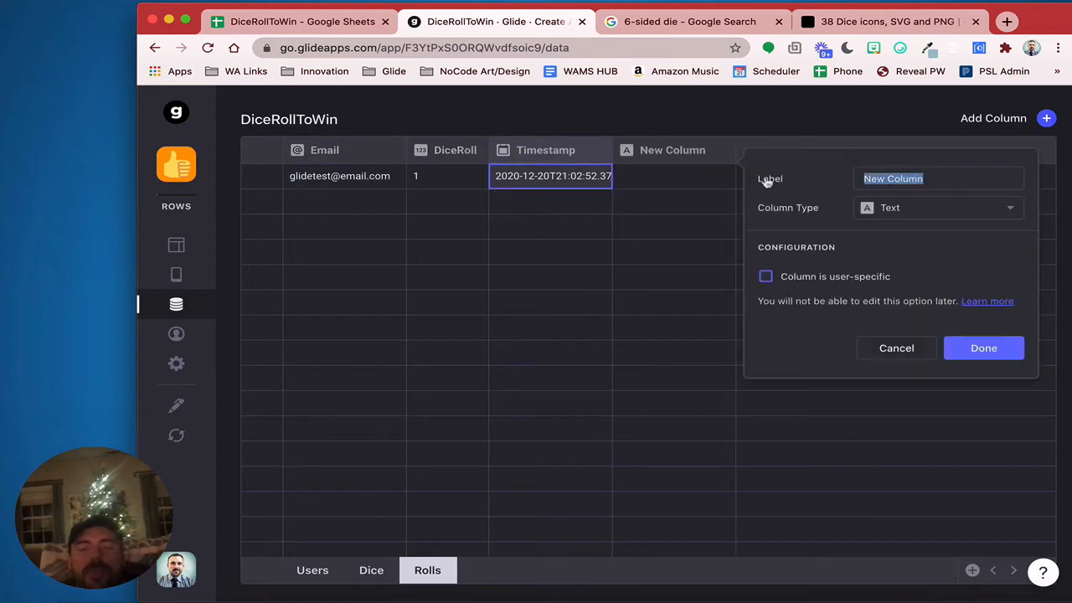
type("email-tim")
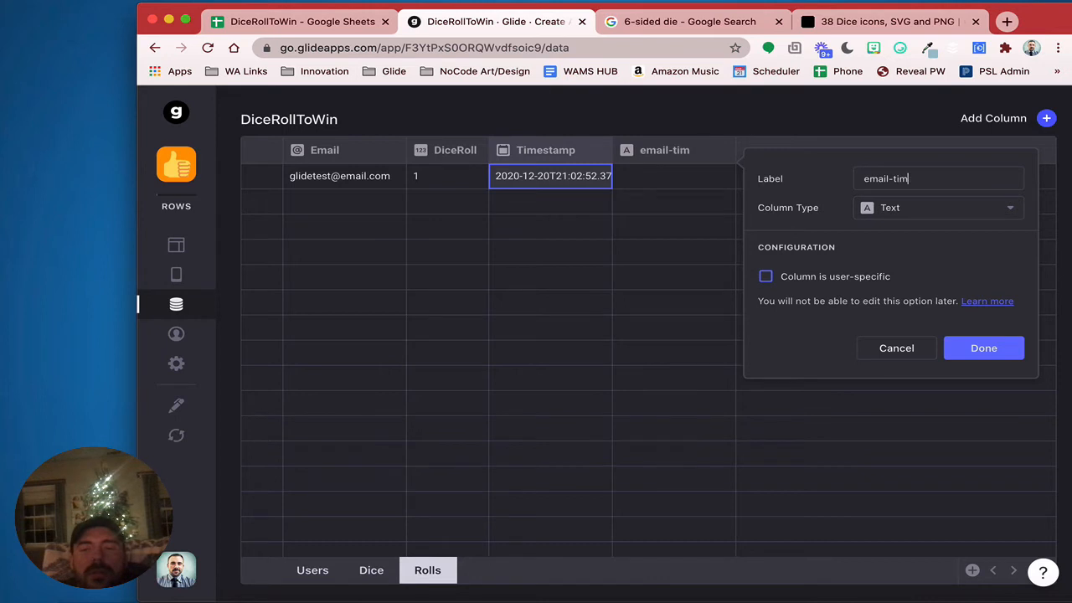
type("estamp")
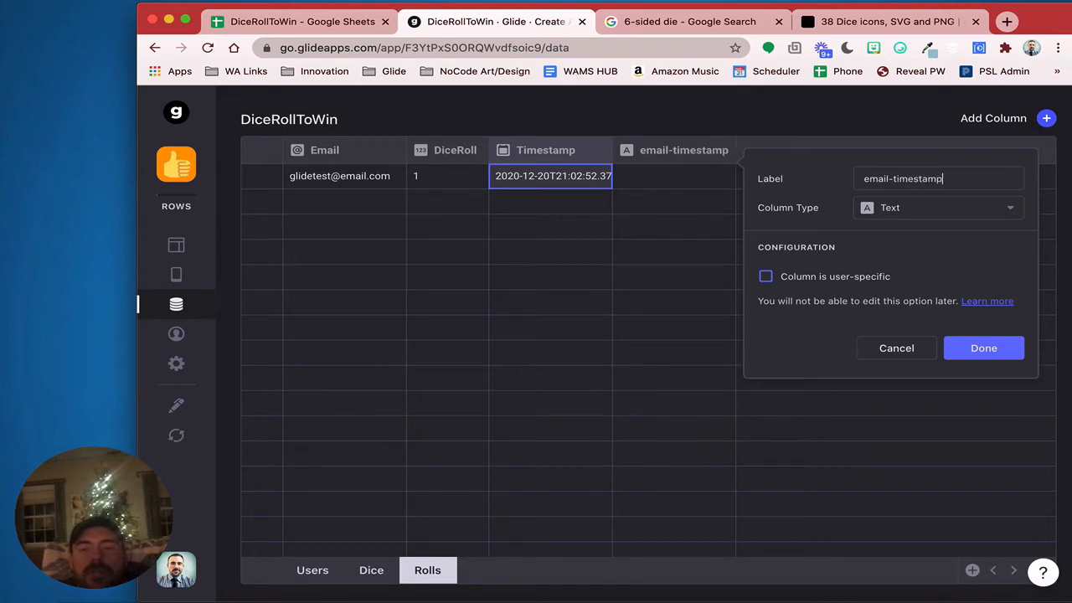
left_click(866, 207)
left_click(920, 297)
Set its template to e-t with e as Email and t as Timestamp, then return to Users
left_click(860, 276)
type("e-t")
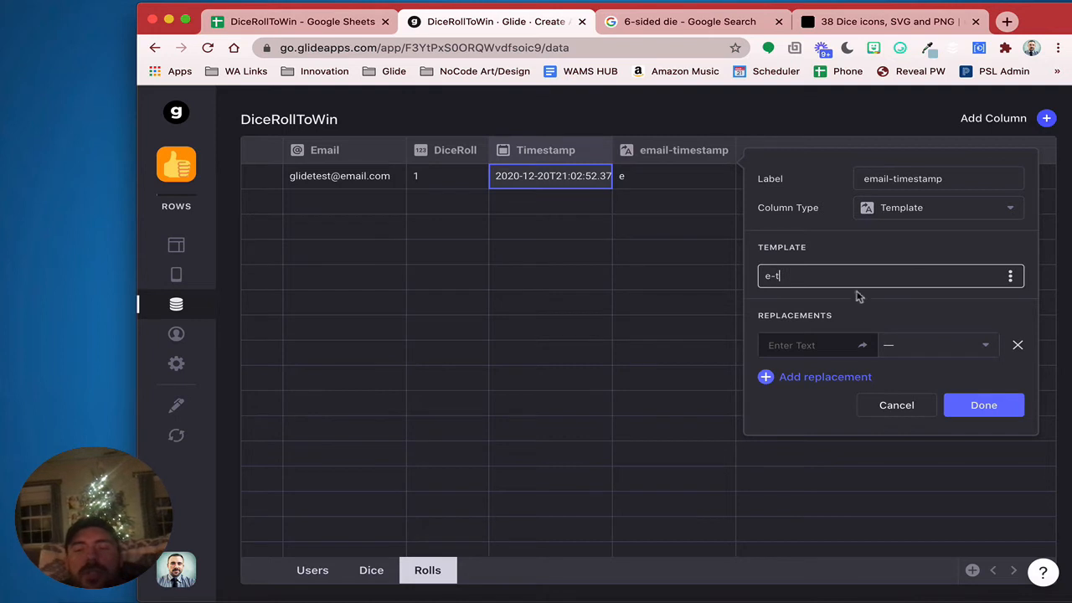
left_click(821, 345)
type("e")
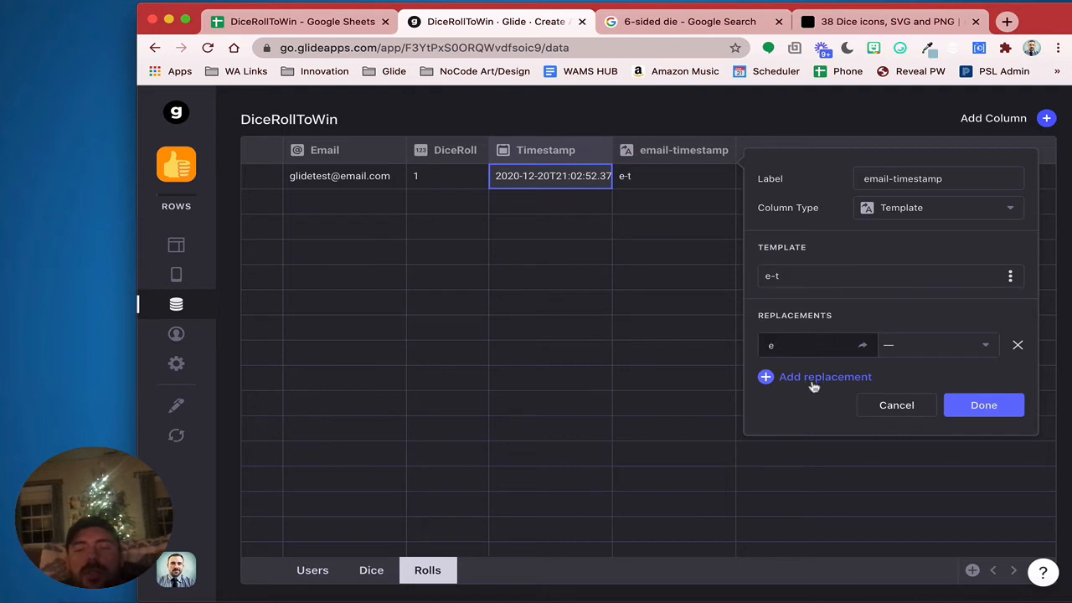
left_click(815, 377)
type("t")
left_click(936, 350)
left_click(930, 378)
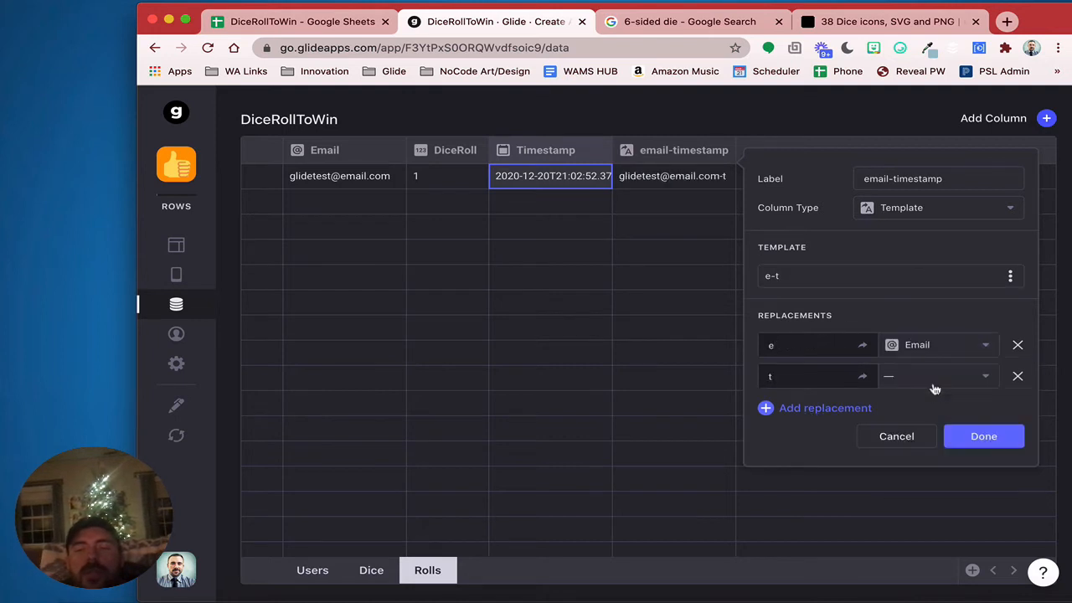
left_click(933, 379)
left_click(940, 467)
left_click(986, 437)
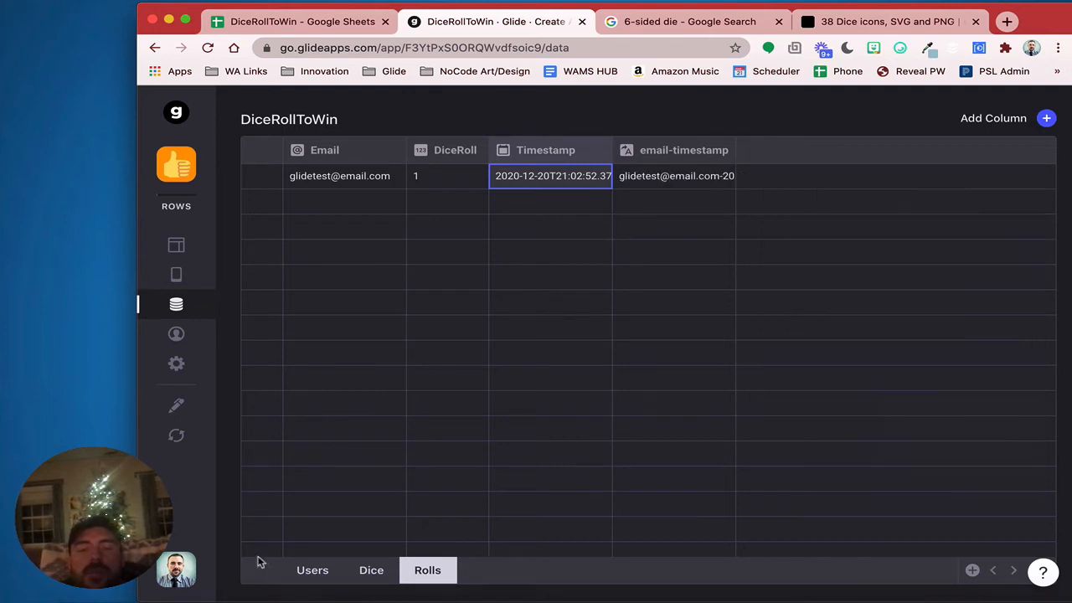
left_click(312, 570)
scroll(920, 335, "right", 10)
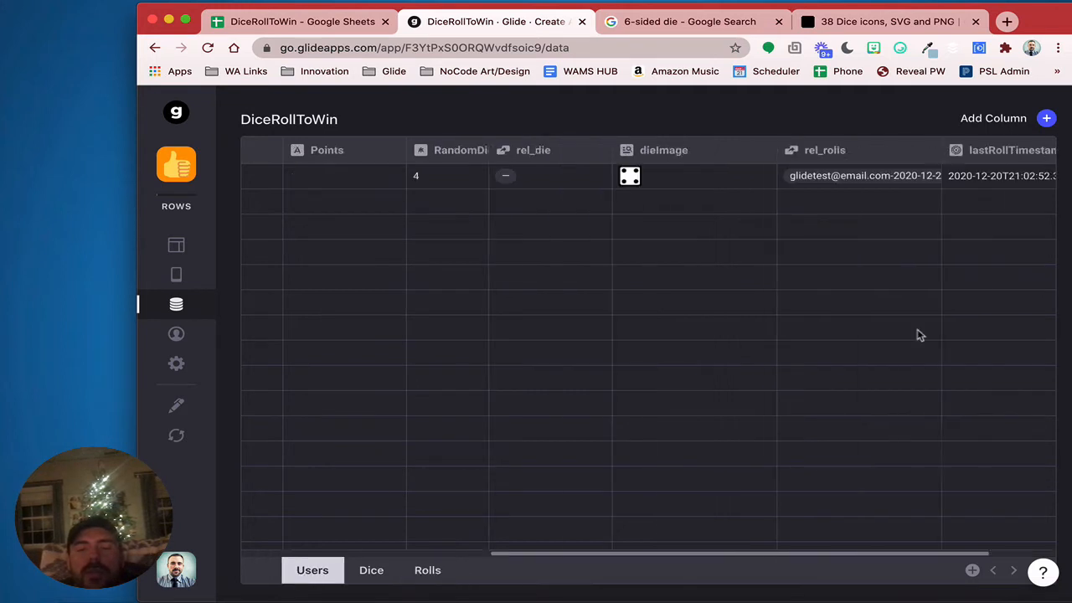
Add Relation column rel_latestRoll matching Users email-lastRollTimestamp to Rolls email-timestamp
left_click(1047, 119)
left_click_drag(774, 173, 623, 168)
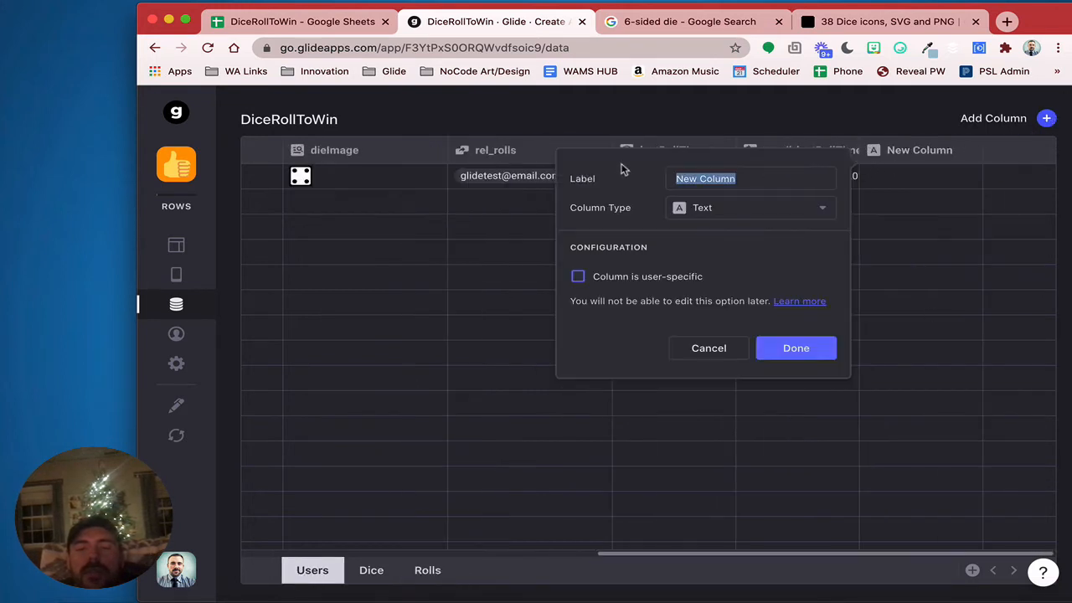
type("rel_lates")
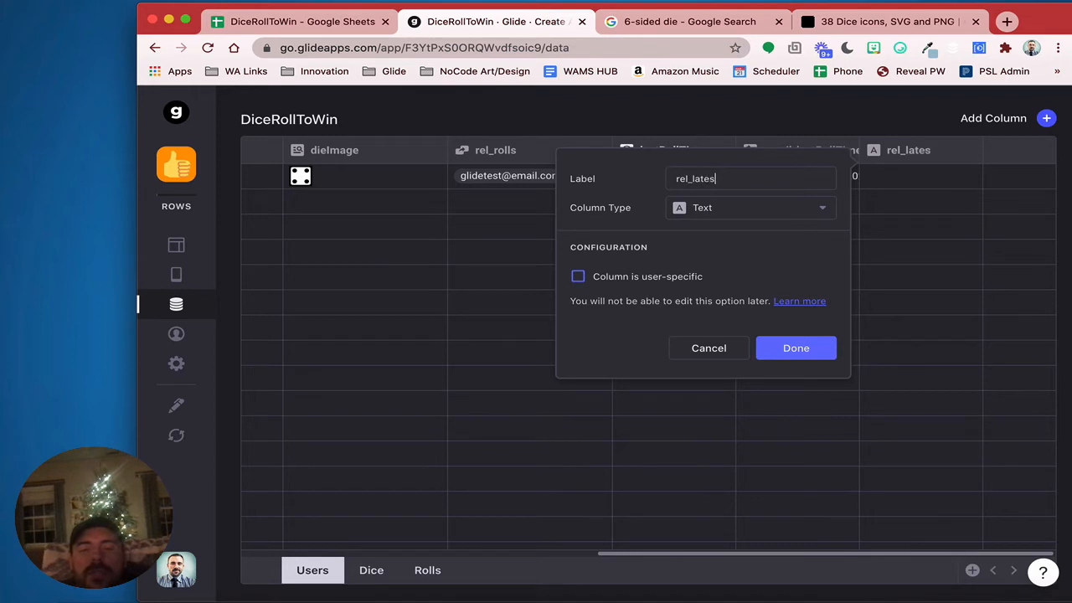
type("tRoll")
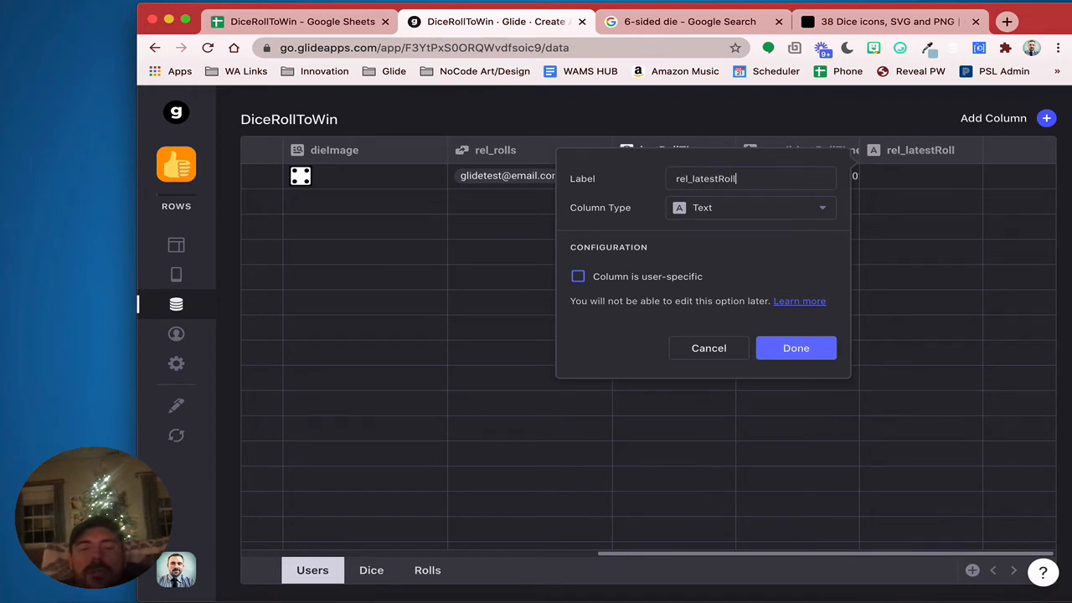
left_click(705, 208)
left_click(718, 270)
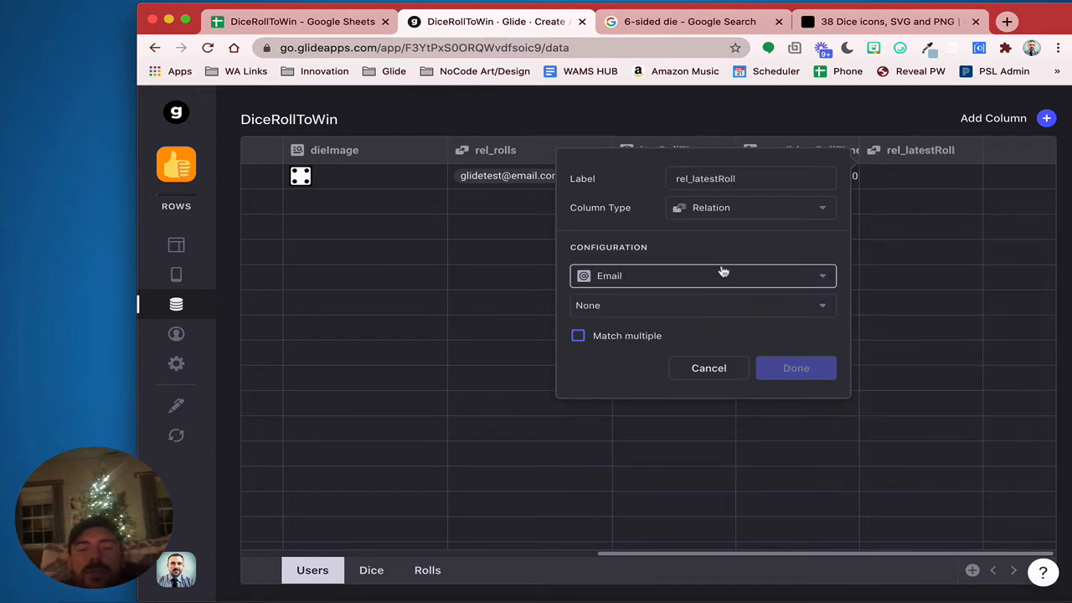
left_click(721, 275)
left_click(710, 497)
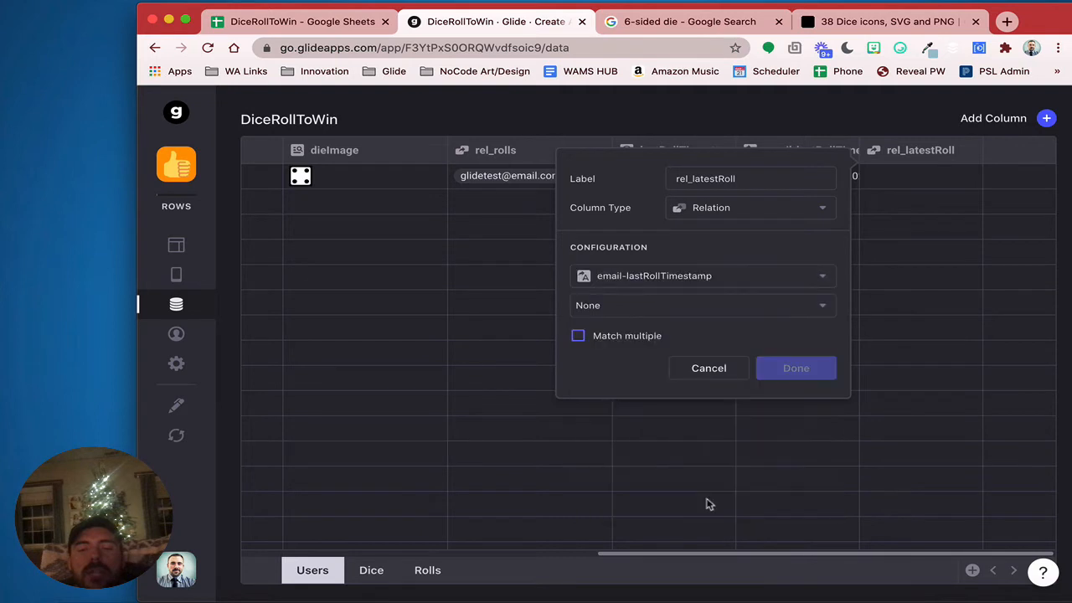
left_click(714, 310)
mouse_move(687, 399)
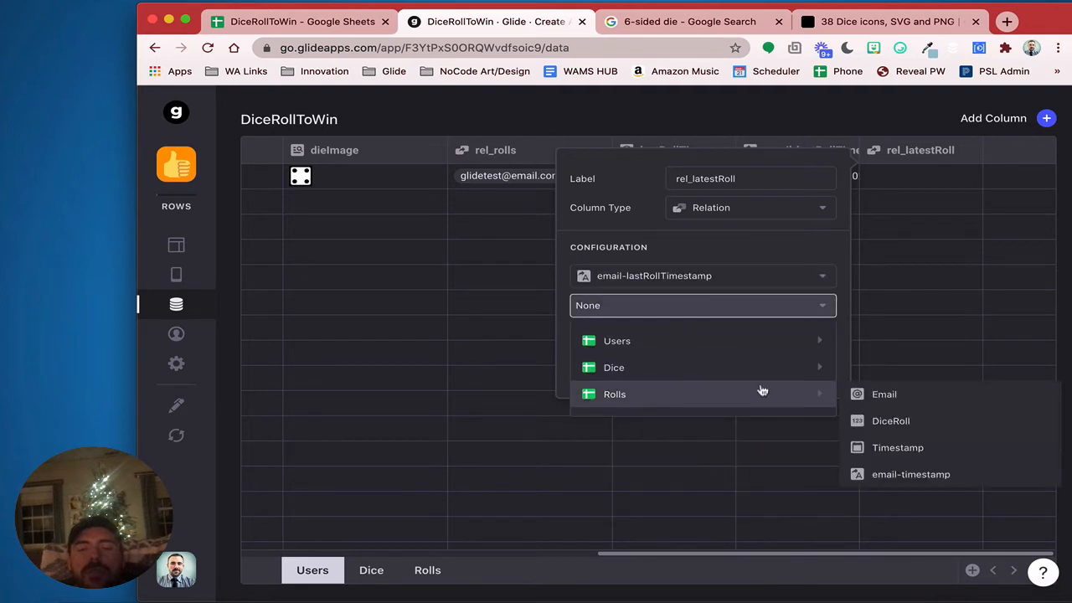
left_click(911, 475)
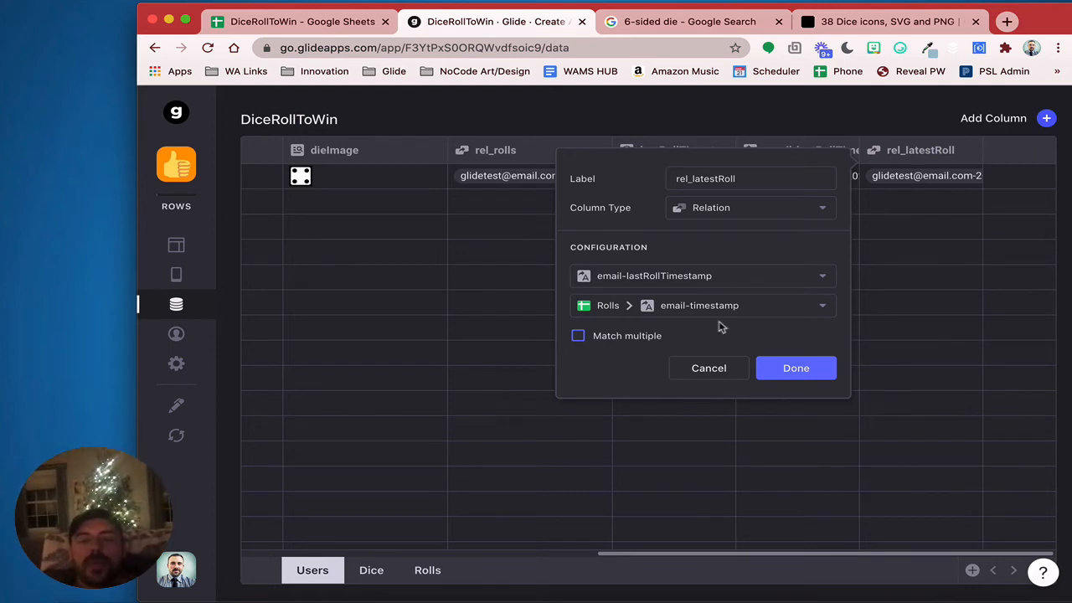
left_click(797, 369)
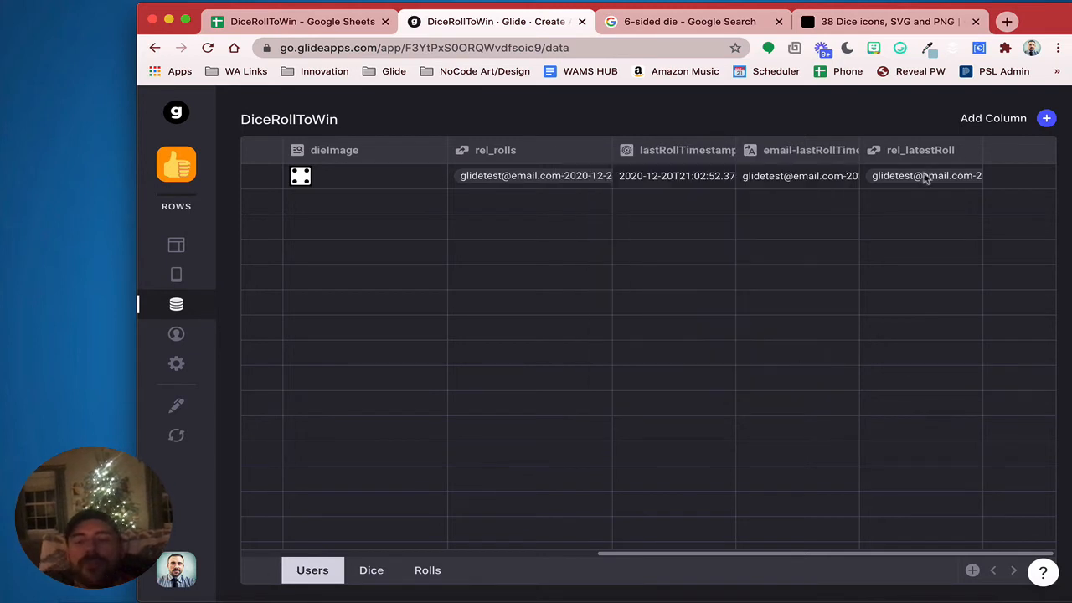
Add Lookup column lastRollValue pulling DiceRoll through rel_latestRoll, and confirm it shows 1
left_click(1047, 119)
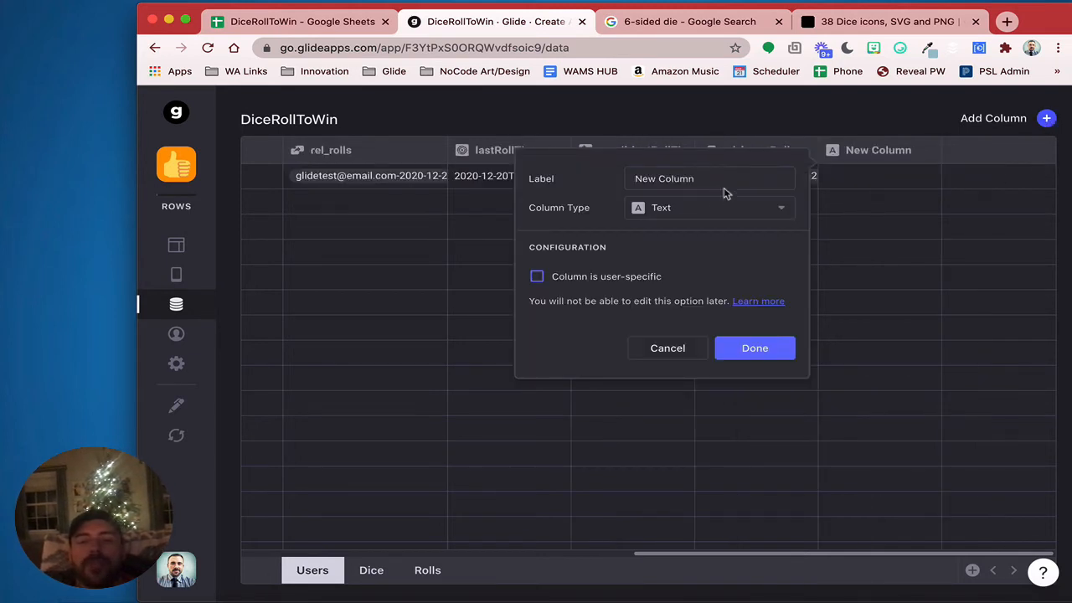
left_click_drag(721, 181, 584, 165)
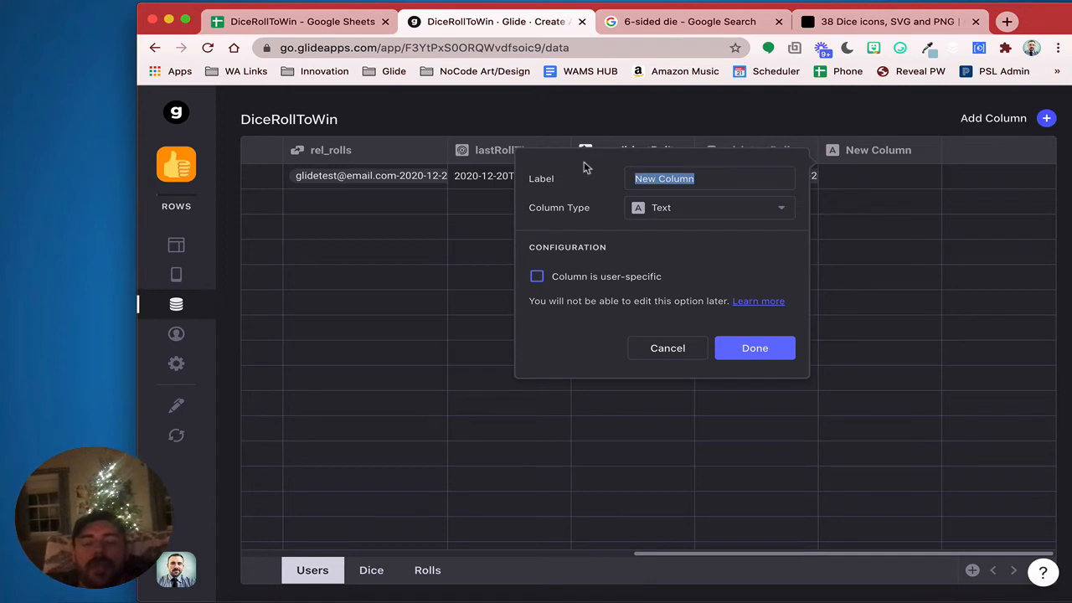
type("lastRoll")
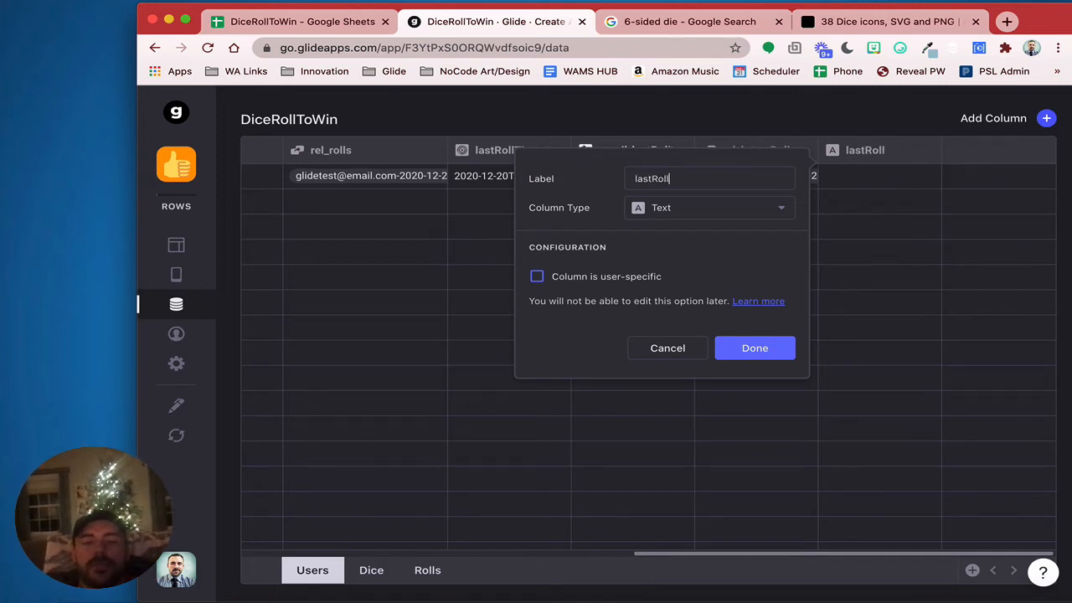
left_click(684, 209)
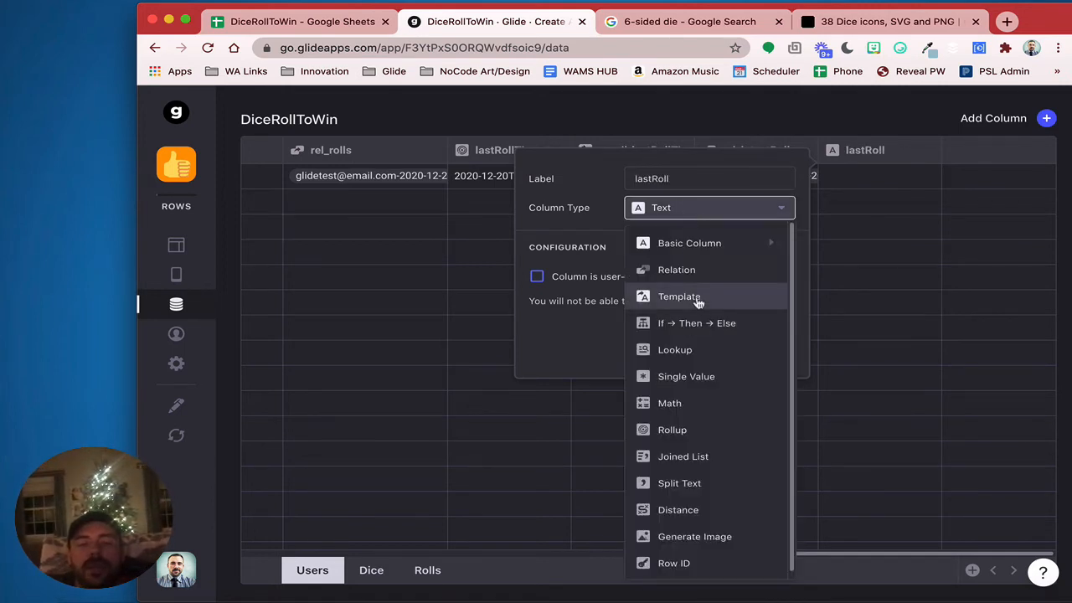
left_click(706, 177)
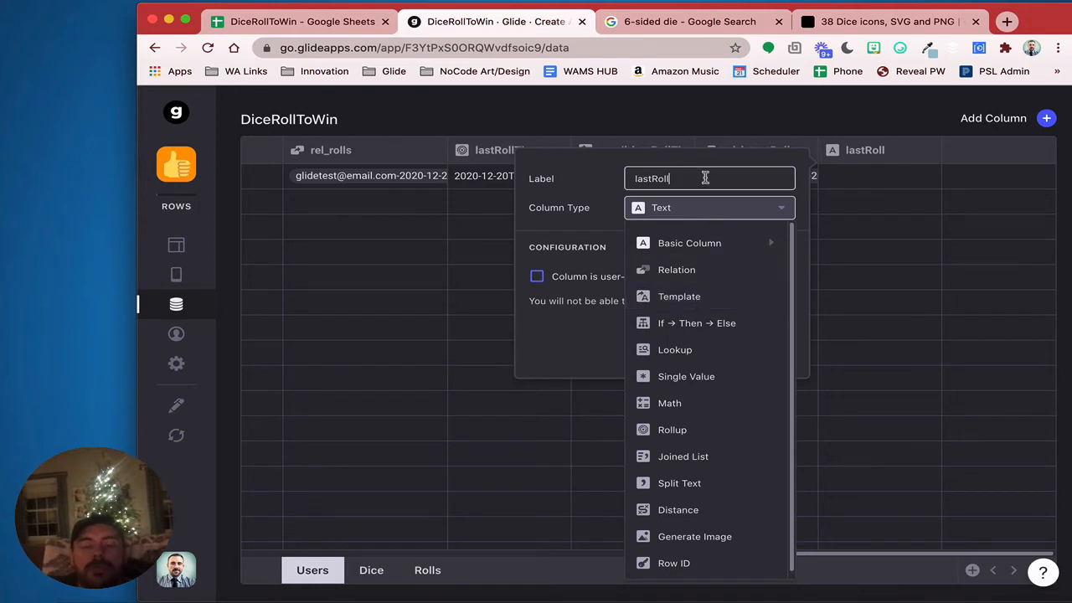
type("Value")
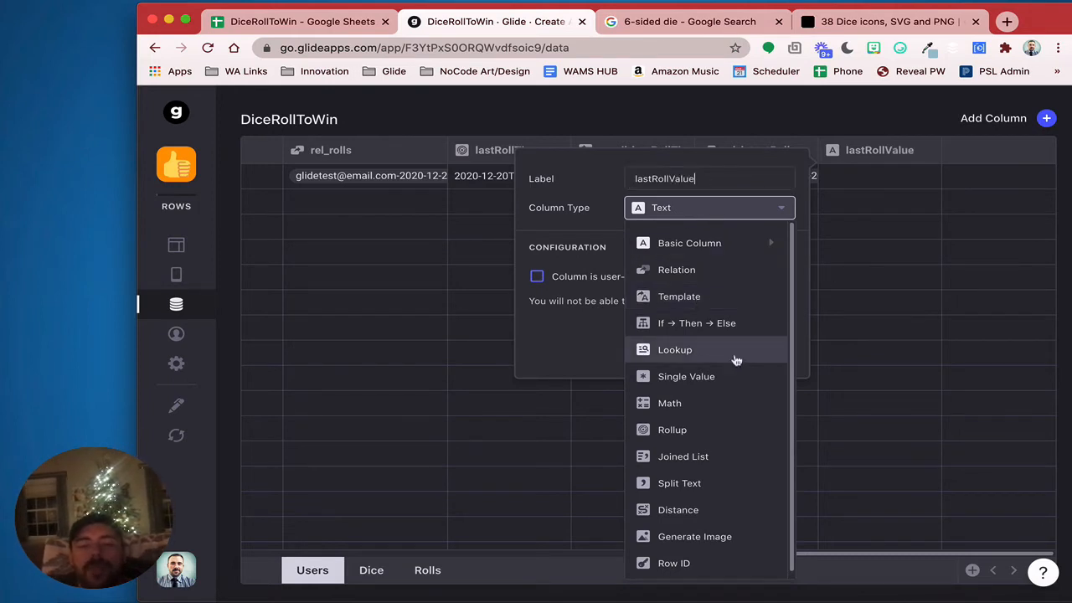
left_click(733, 352)
left_click(692, 279)
mouse_move(664, 370)
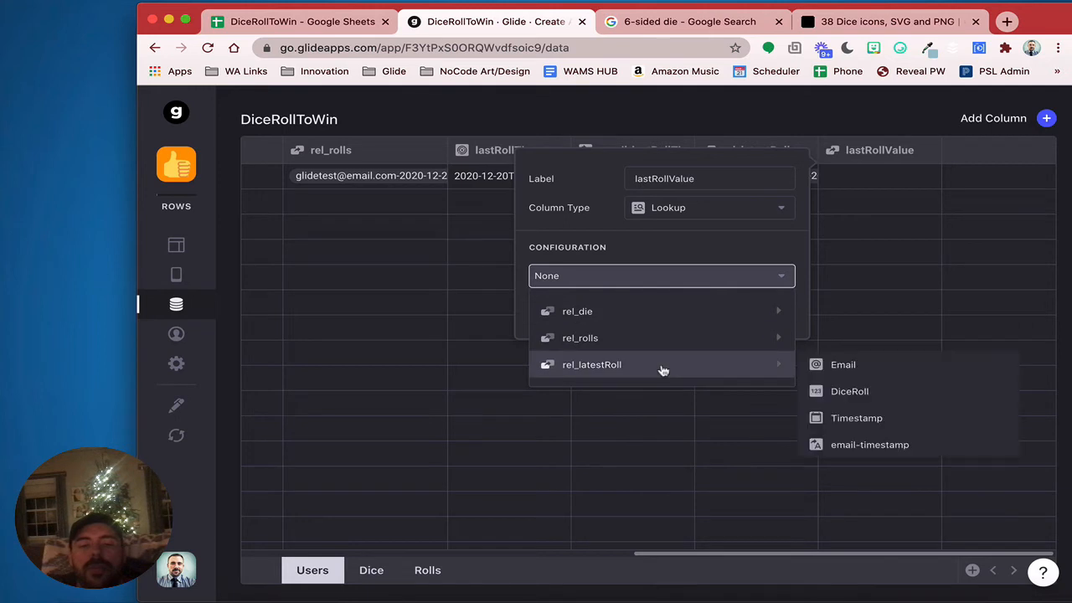
left_click(914, 396)
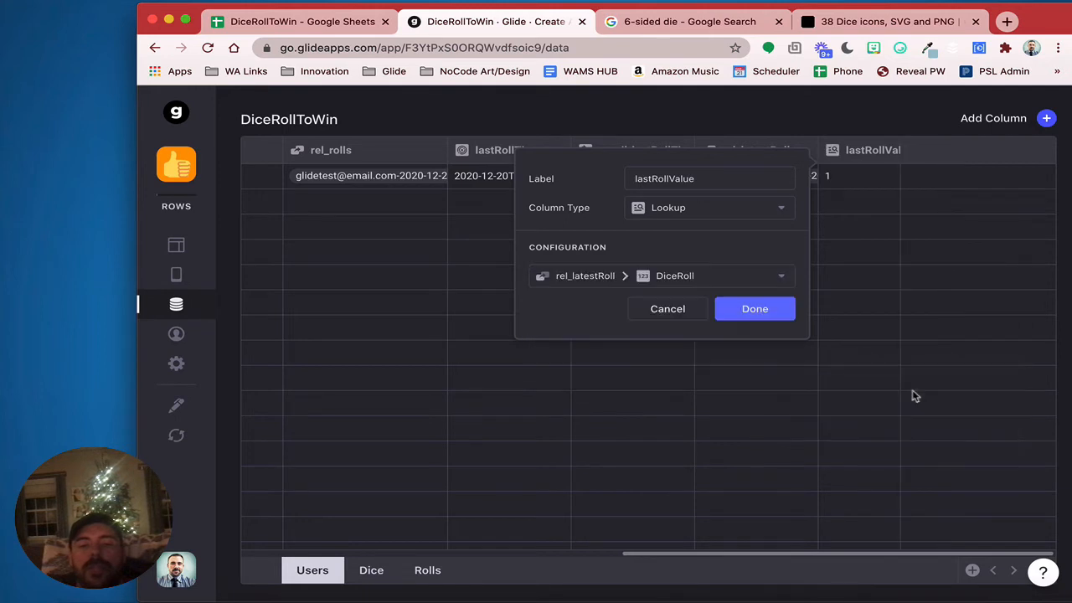
left_click(747, 315)
left_click(831, 177)
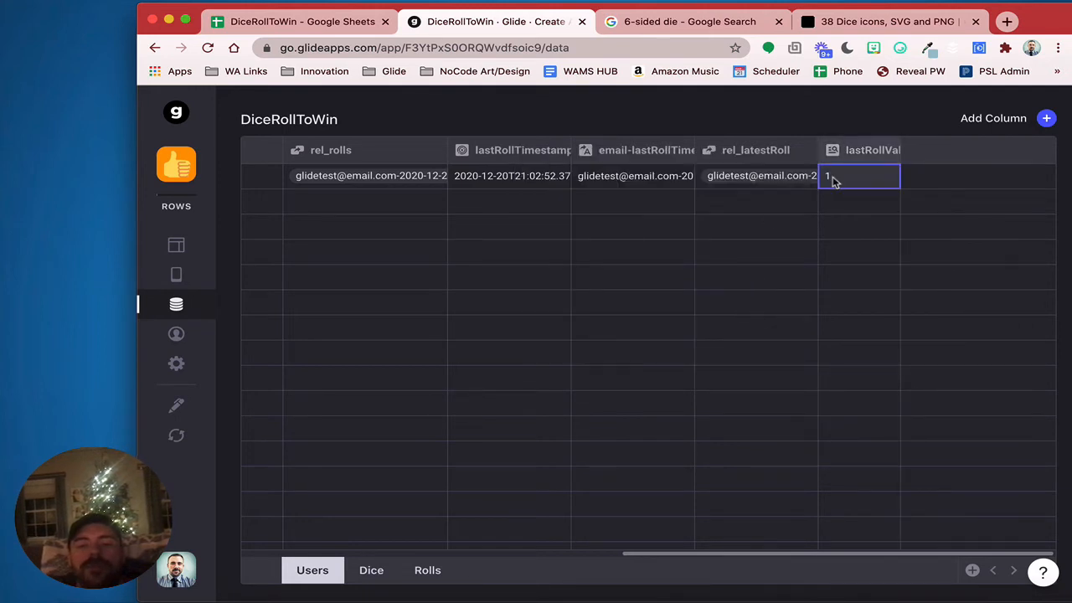
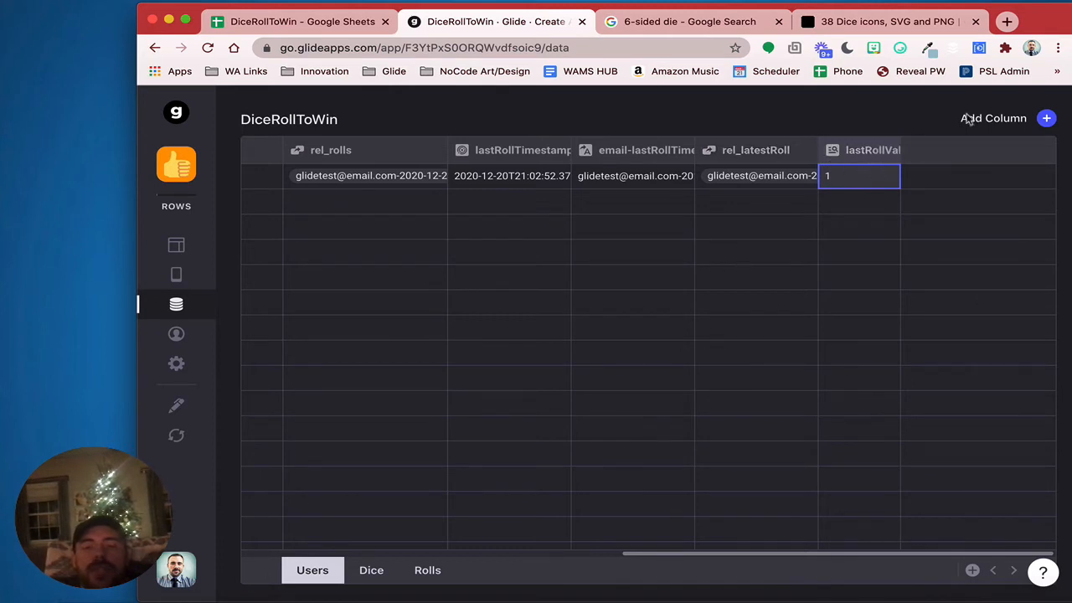
Start a Lookup column named lastRollImage on Users, leave it unconfigured, and open the Rolls sheet
left_click(1046, 118)
triple_click(800, 179)
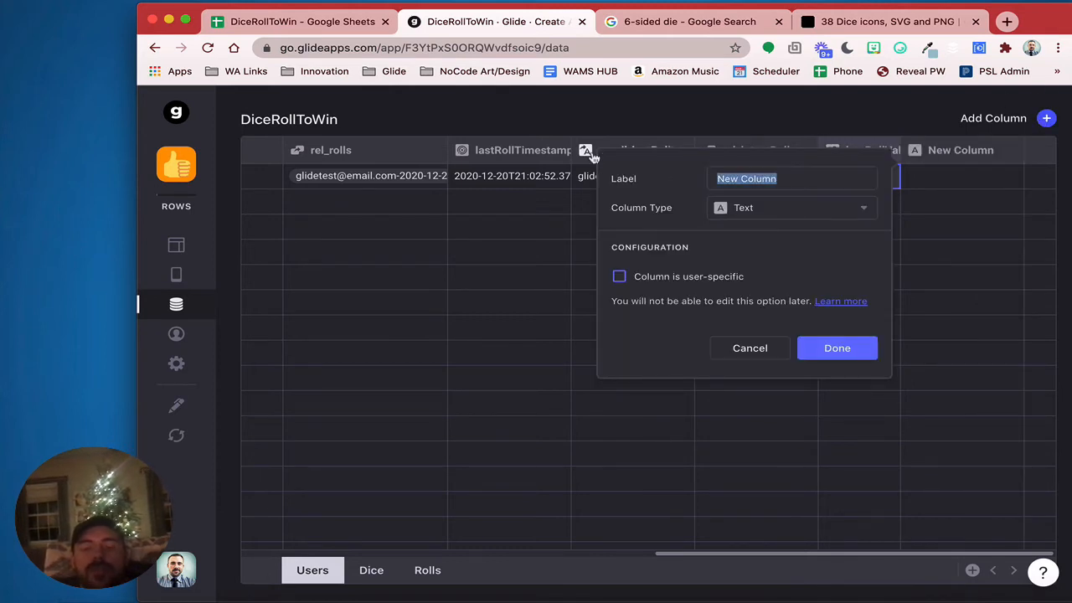
type("lastRoll")
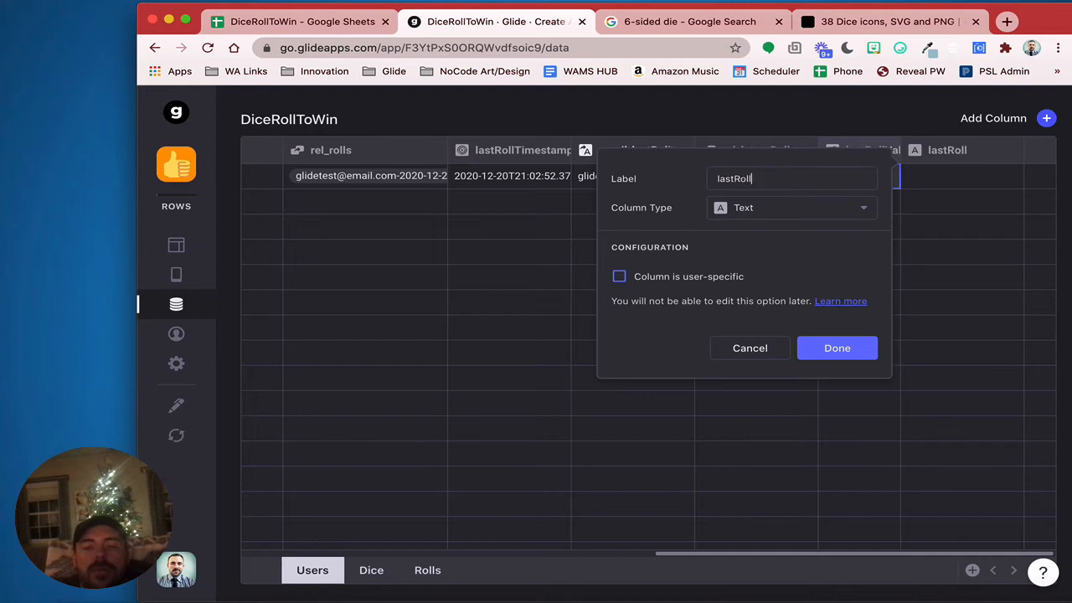
type("Image")
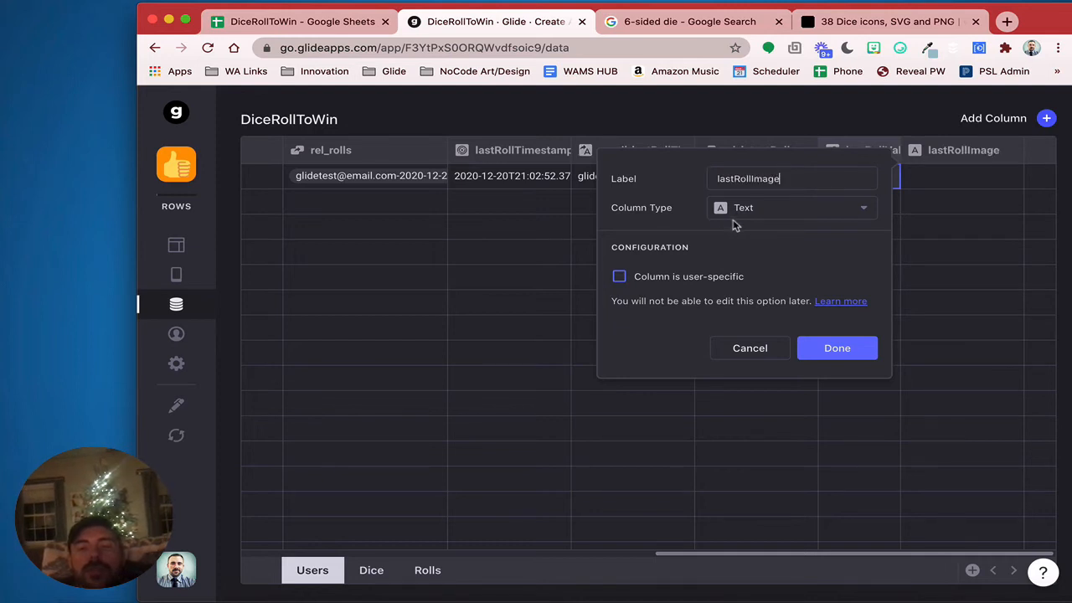
left_click(734, 217)
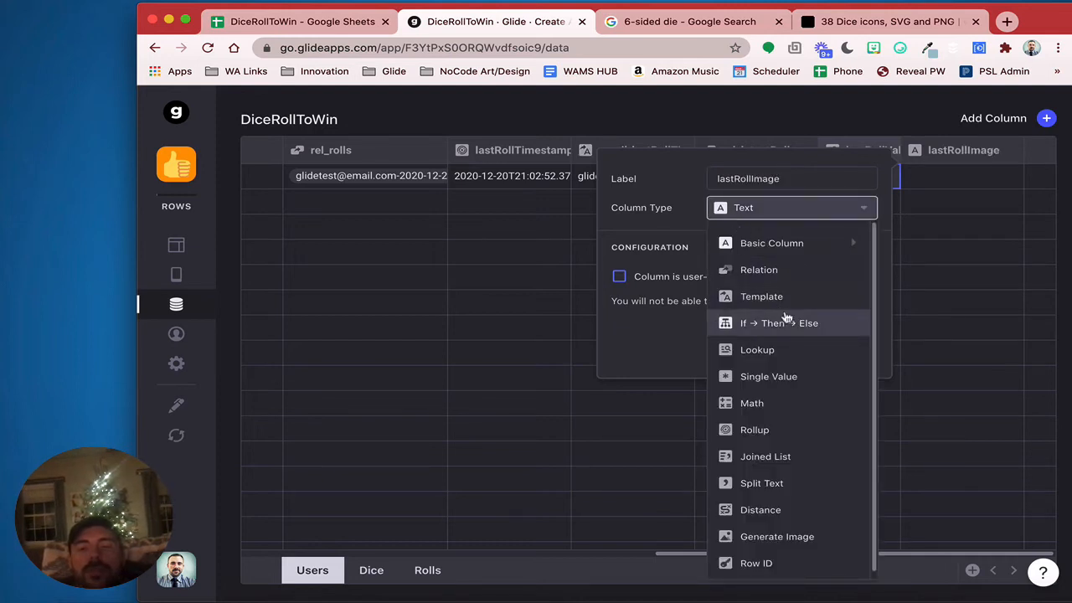
mouse_move(795, 251)
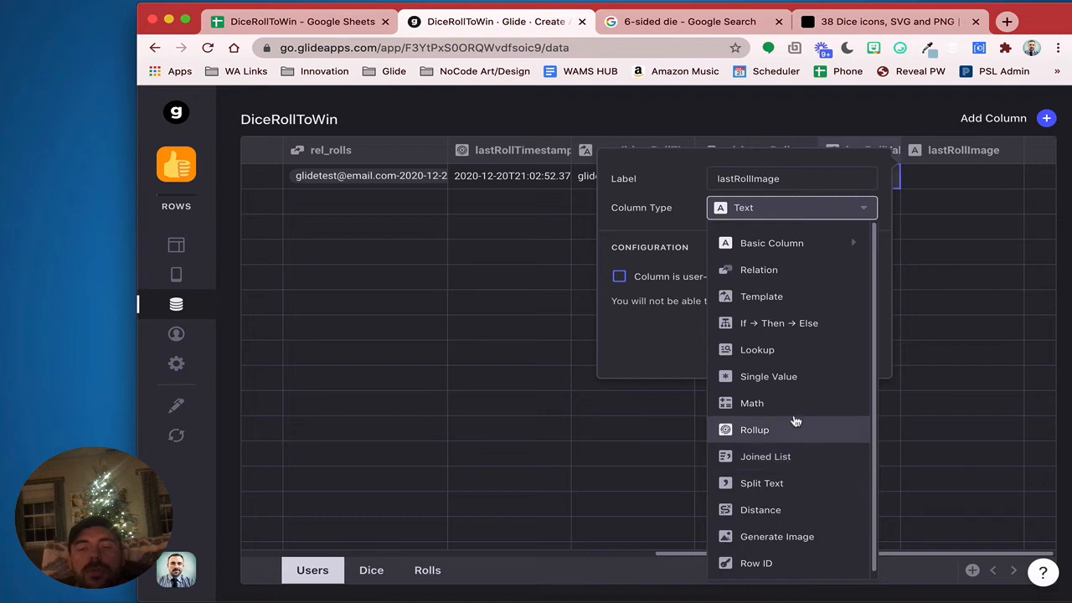
left_click(793, 350)
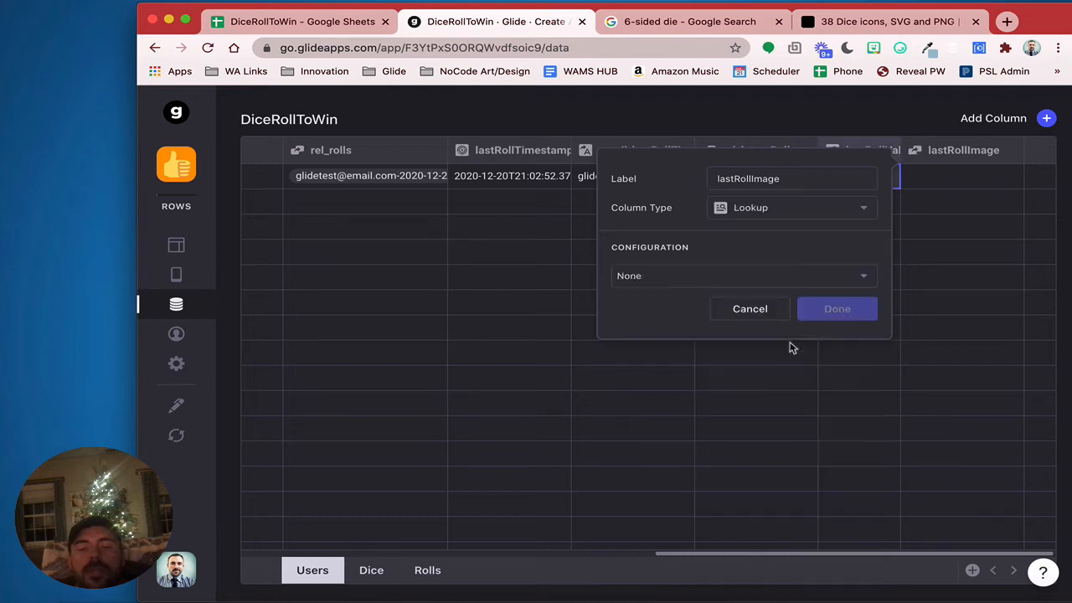
left_click(752, 276)
mouse_move(737, 369)
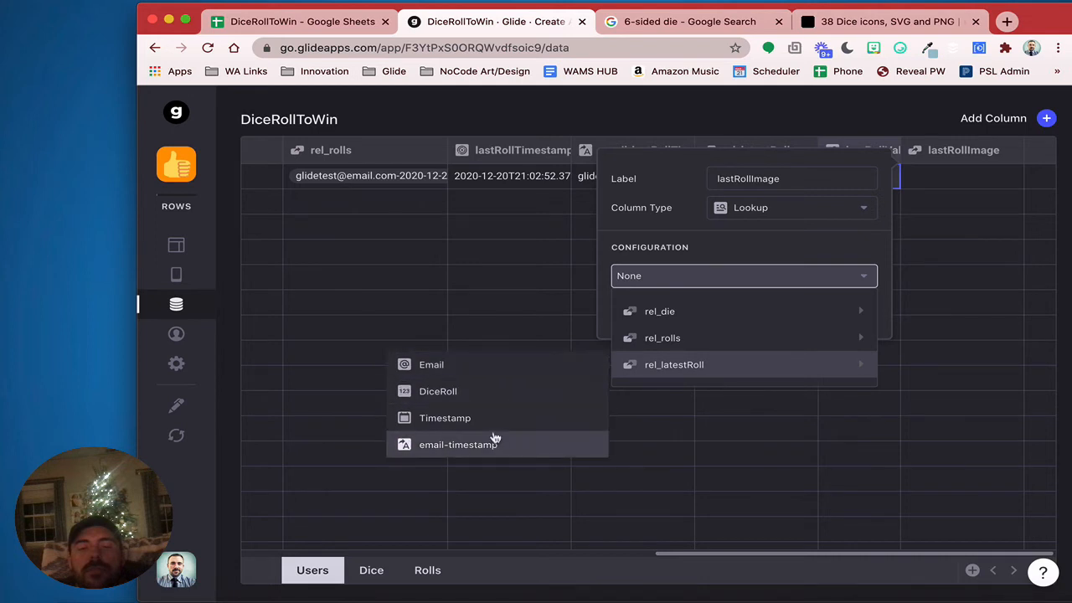
mouse_move(713, 310)
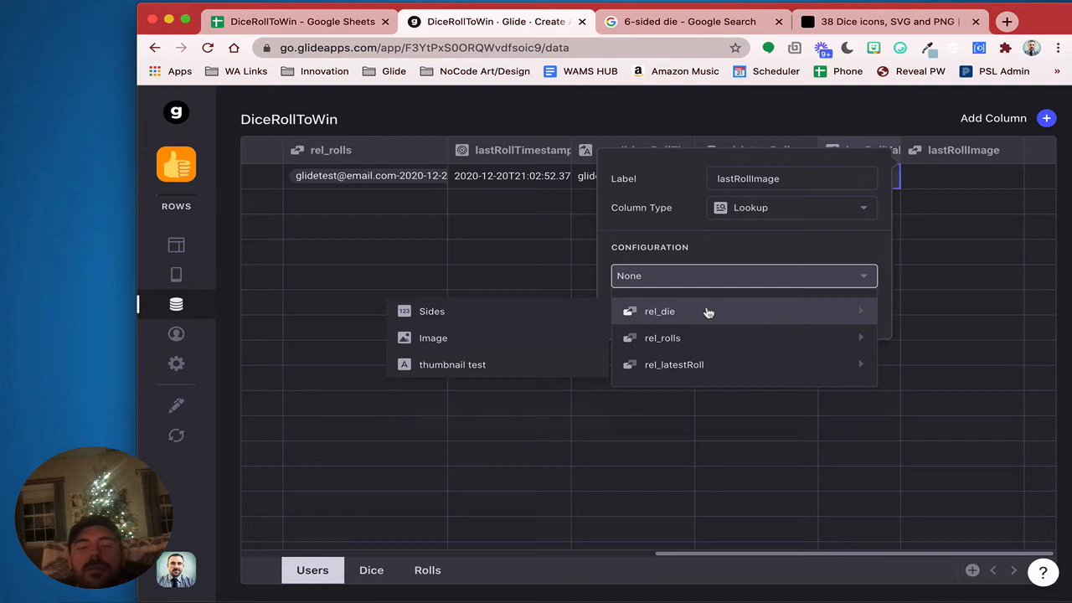
left_click(428, 571)
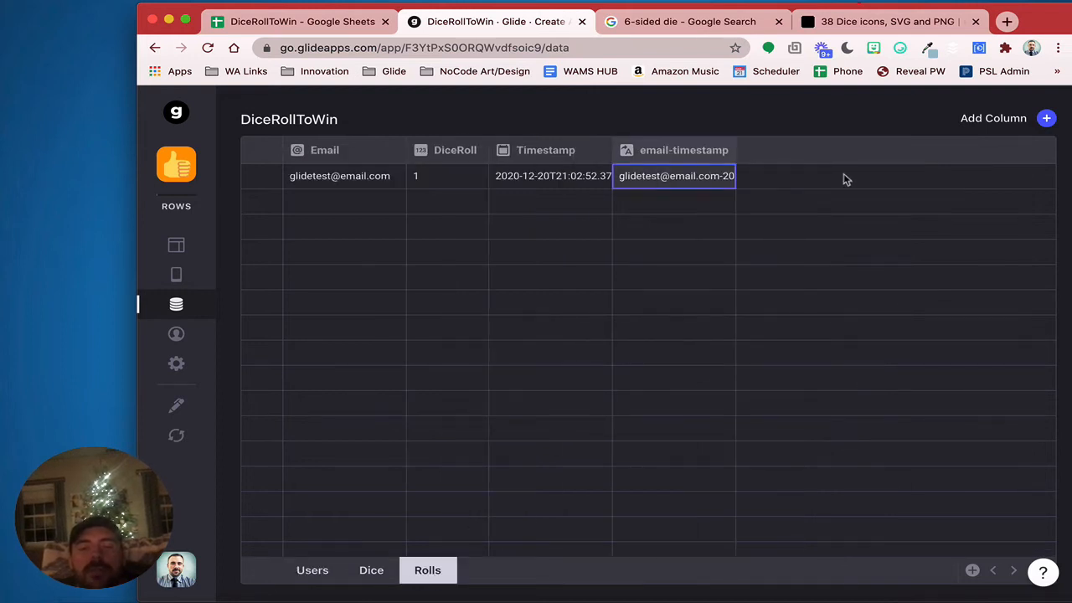
Add a single-match Relation column rel_die linking DiceRoll to the Dice sheet's Sides
left_click(1047, 118)
left_click_drag(625, 179, 445, 176)
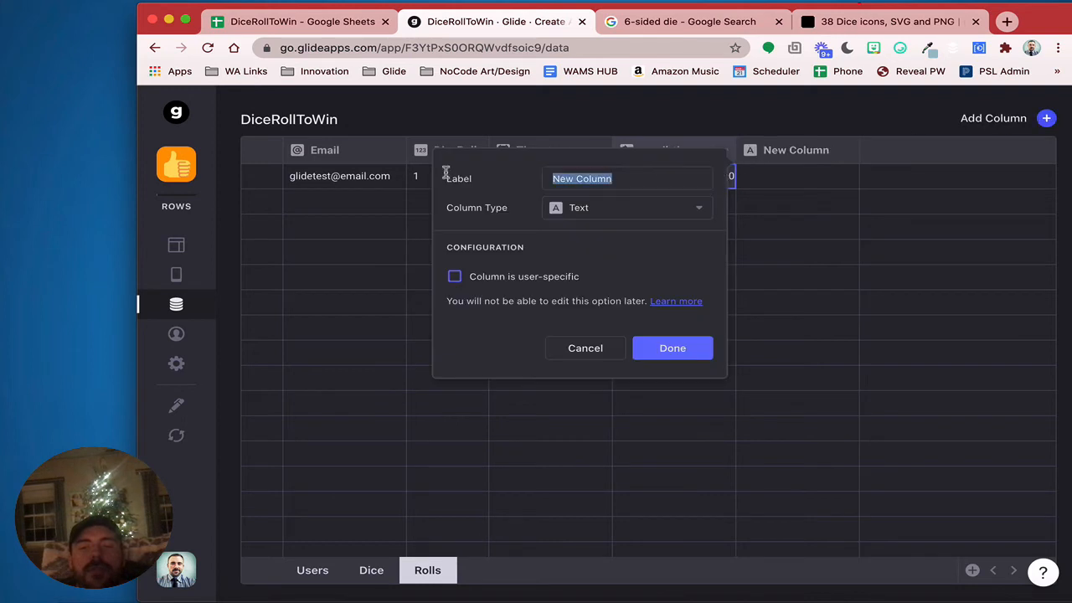
type("rel_")
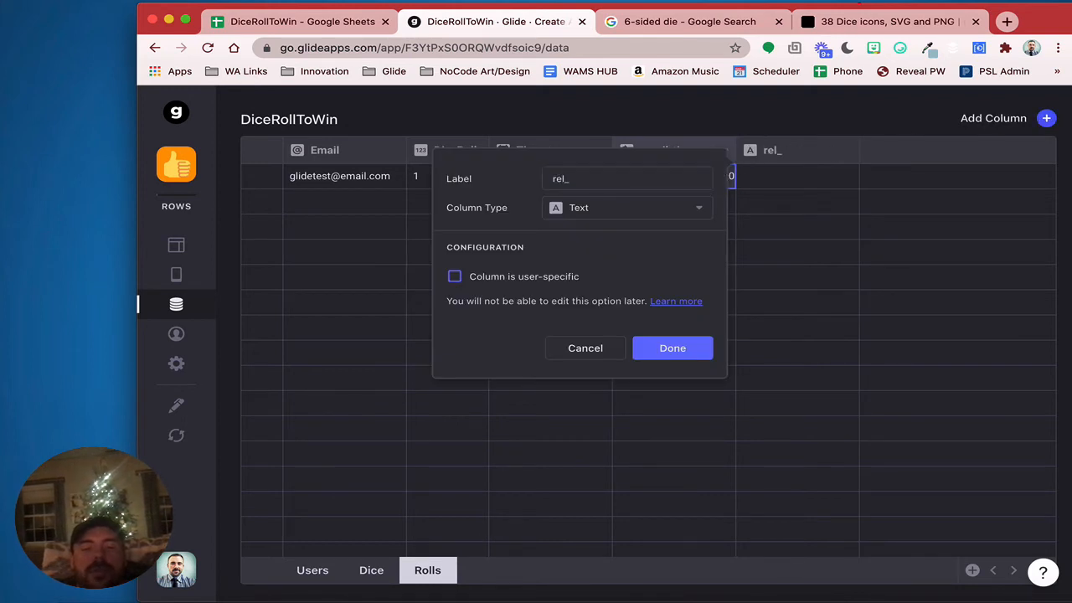
type("die")
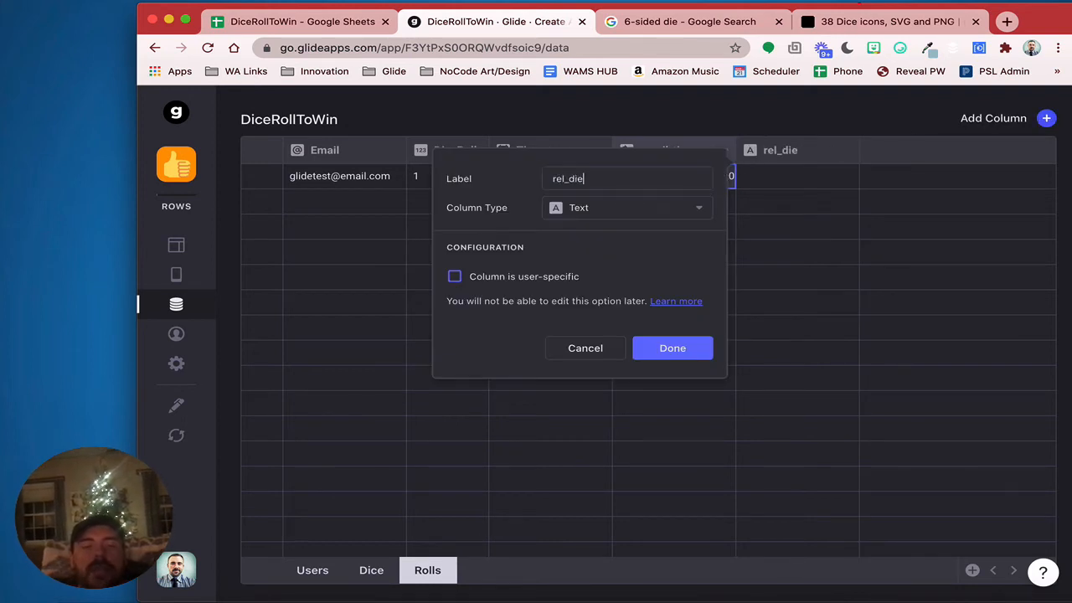
left_click(557, 210)
left_click(594, 270)
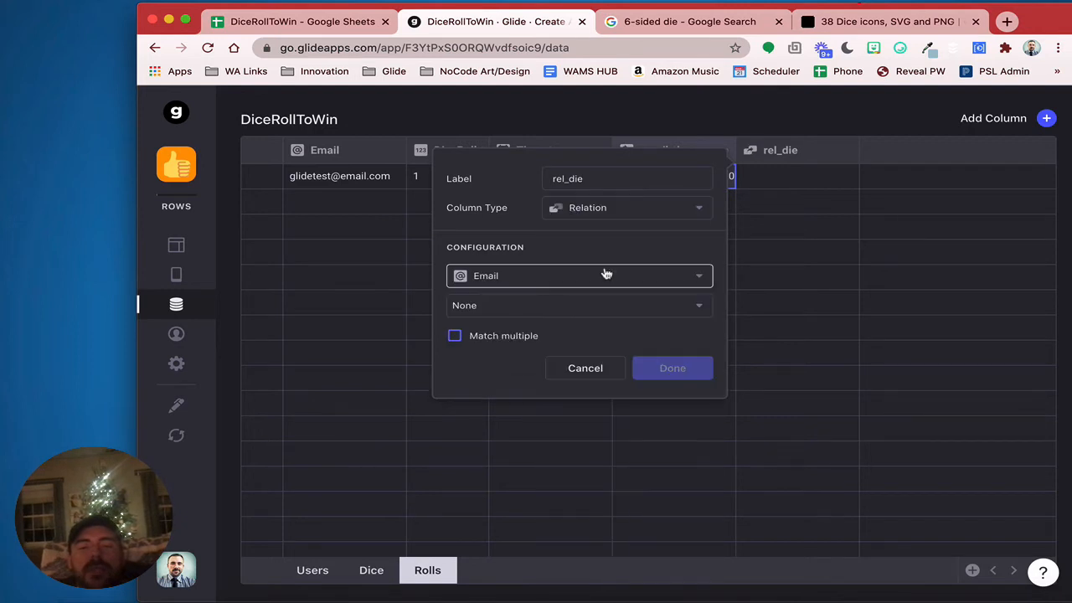
left_click(606, 276)
left_click(579, 338)
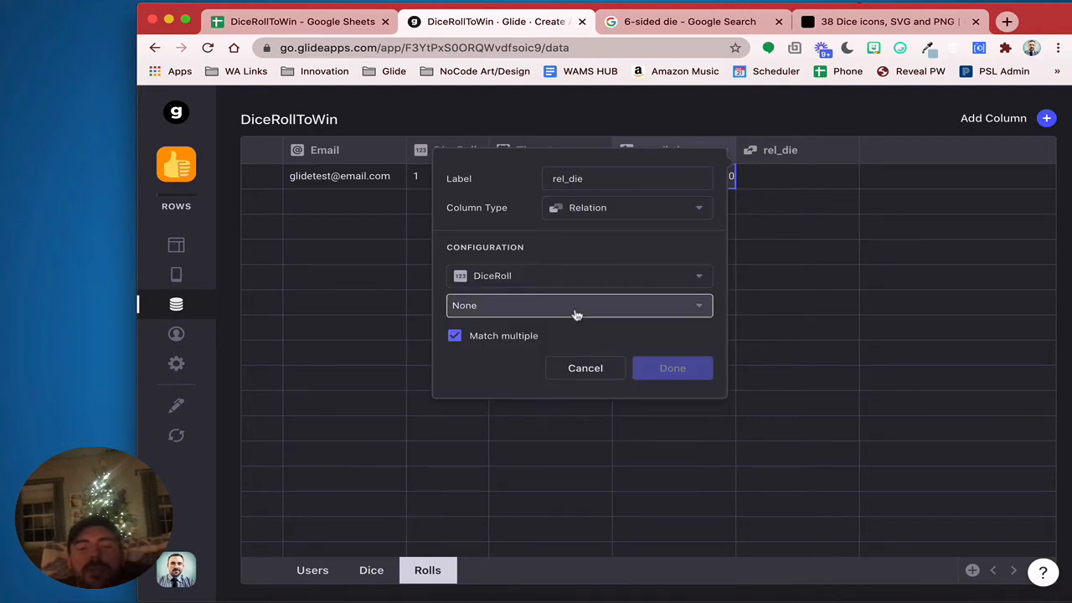
left_click(575, 307)
mouse_move(567, 367)
left_click(805, 375)
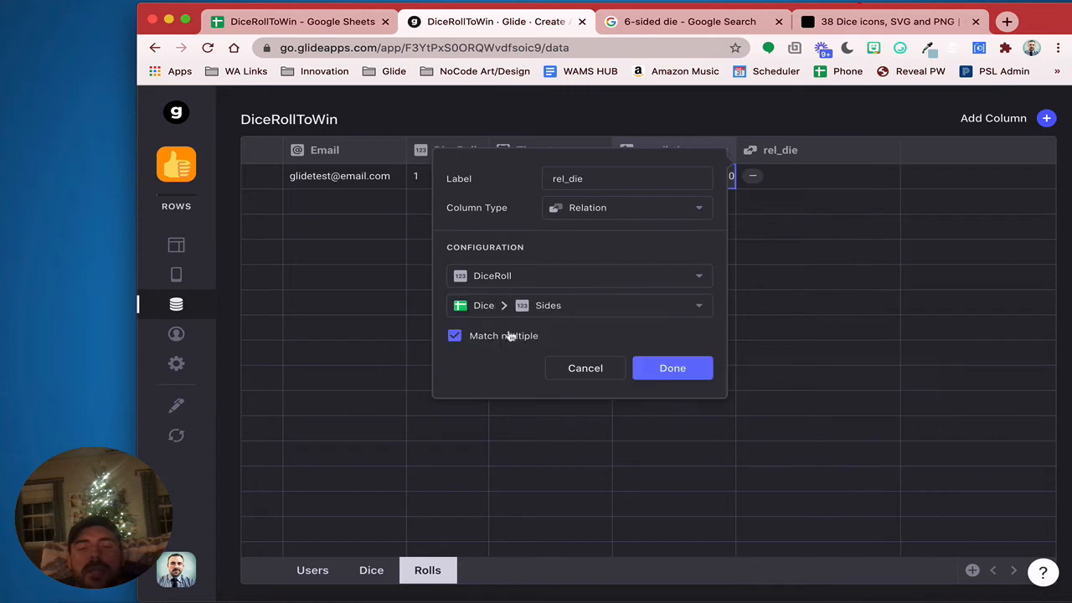
left_click(509, 335)
left_click(677, 368)
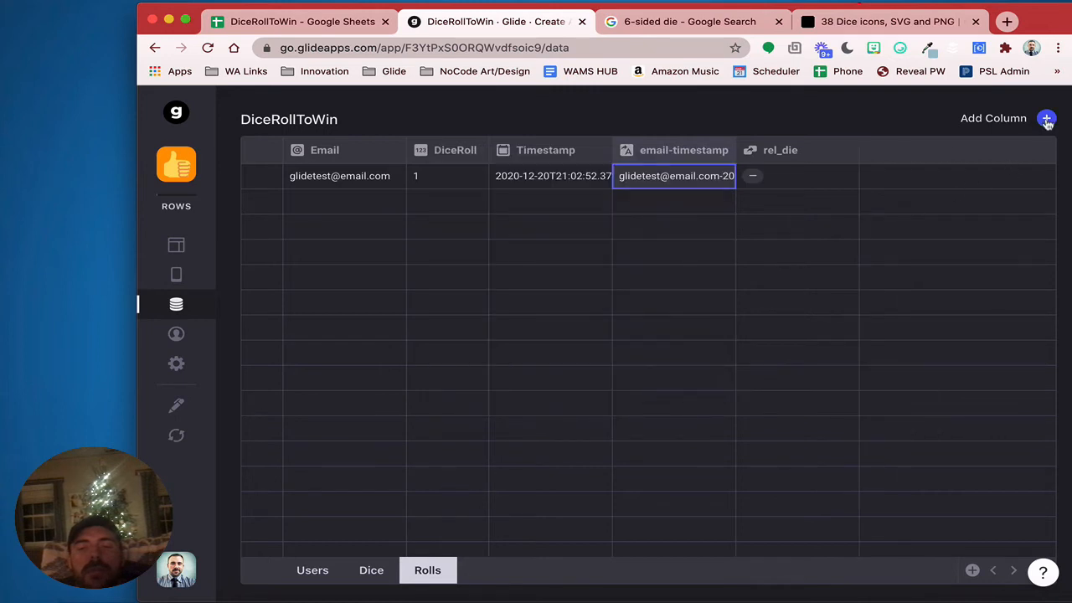
Add a Lookup column dieImage pulling Image through rel_die, and check the die picture
left_click(1046, 118)
left_click(764, 180)
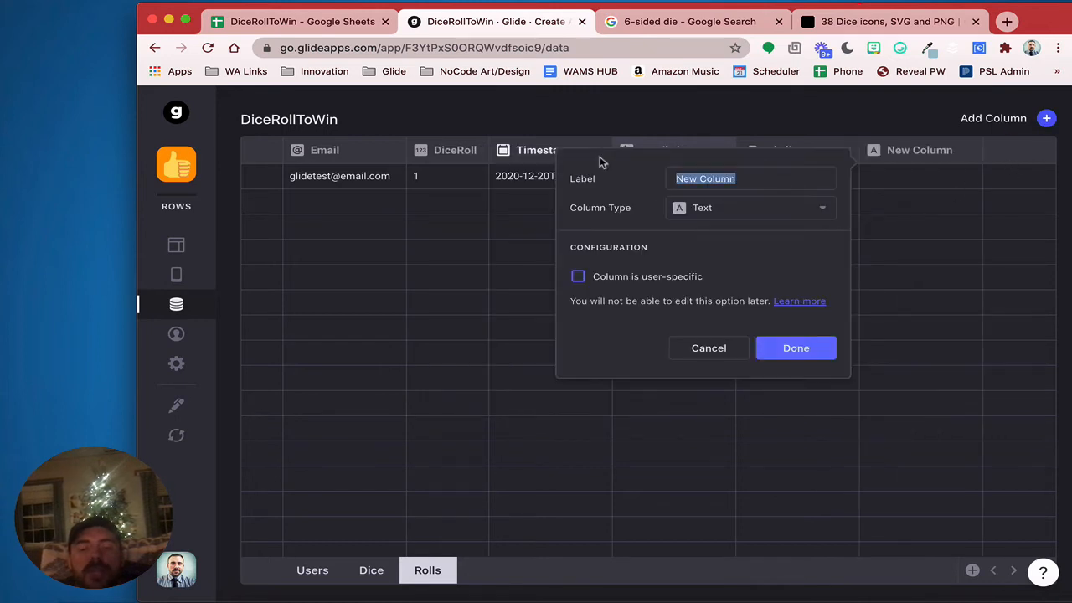
type("dieImage")
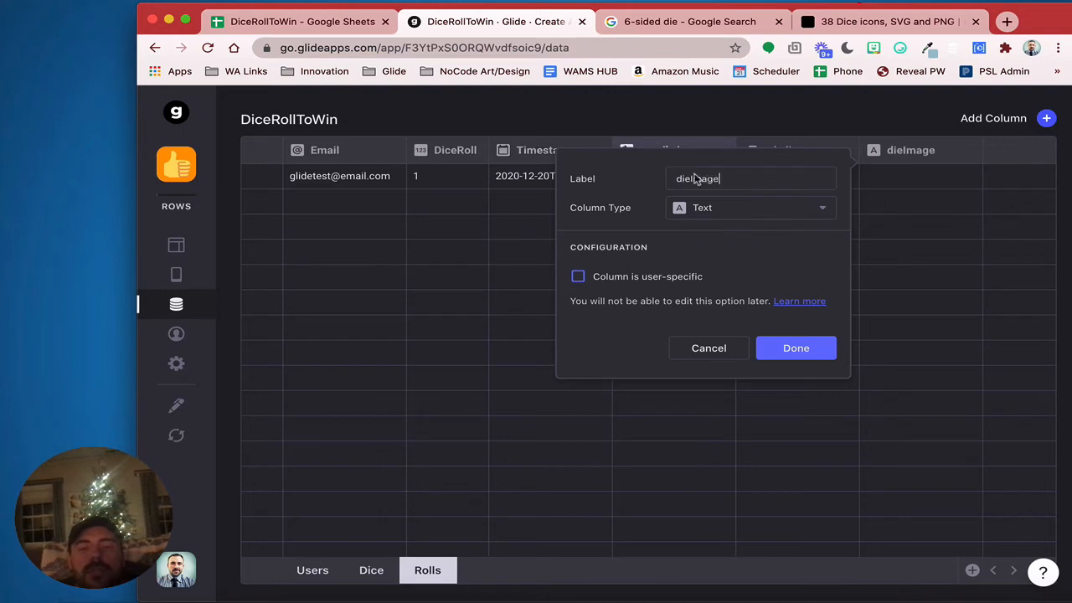
left_click(751, 209)
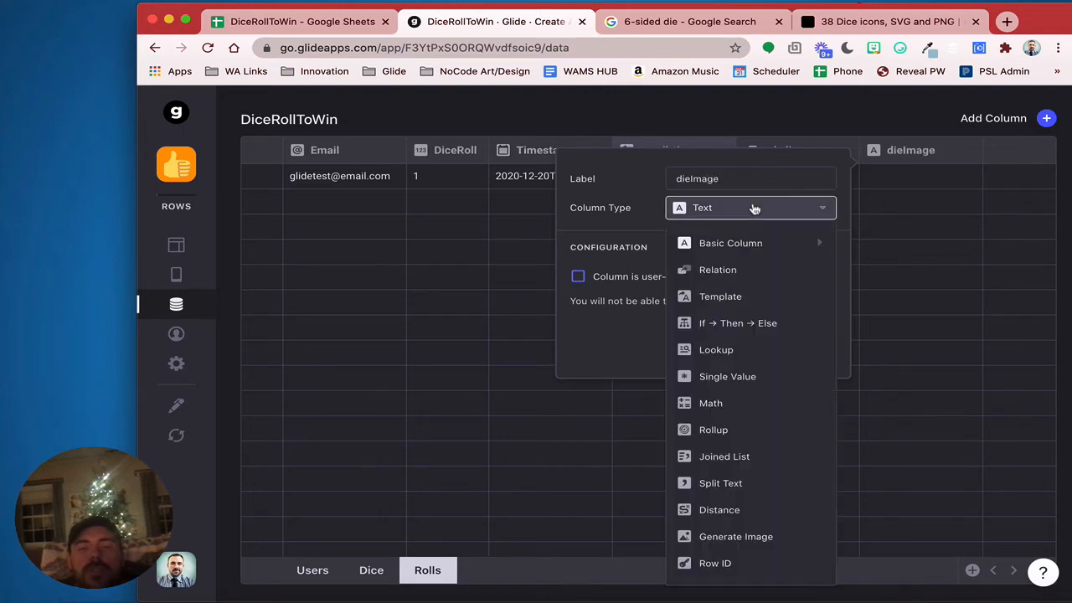
left_click(761, 349)
left_click(682, 279)
mouse_move(677, 318)
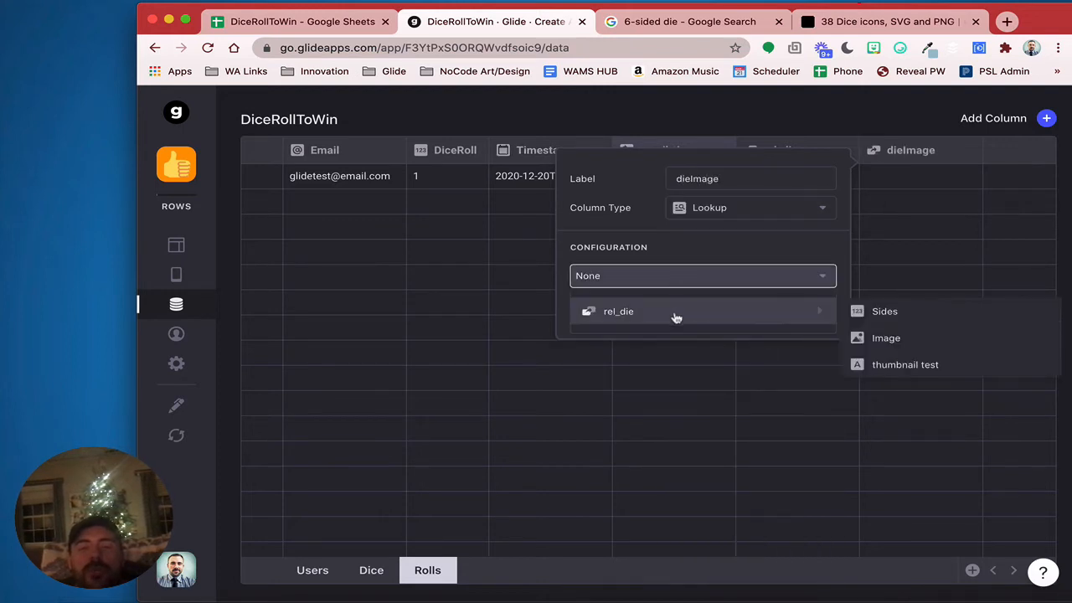
left_click(888, 338)
left_click(796, 311)
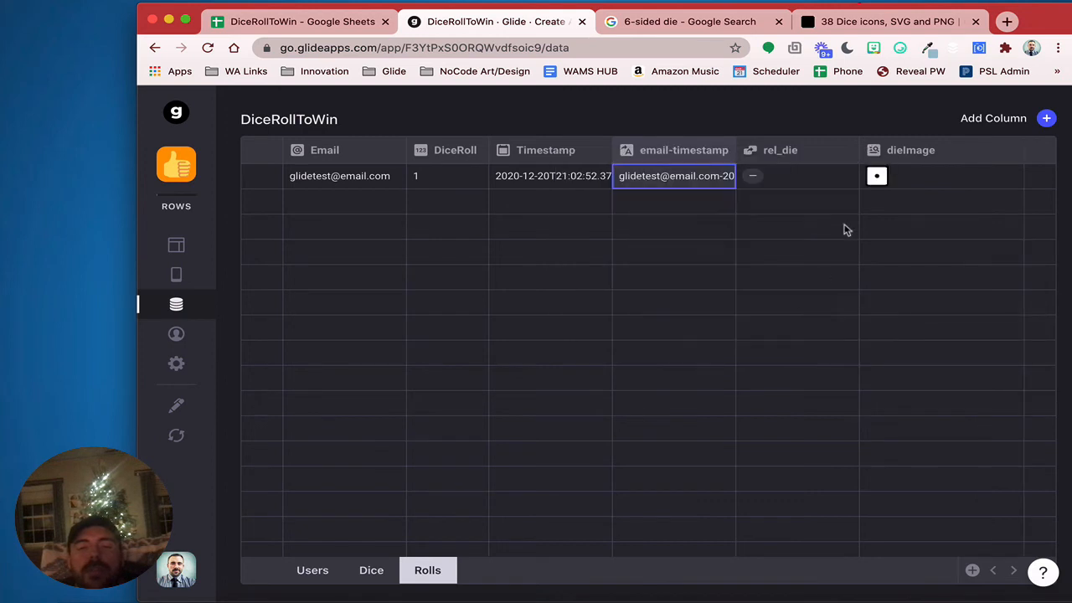
left_click(922, 176)
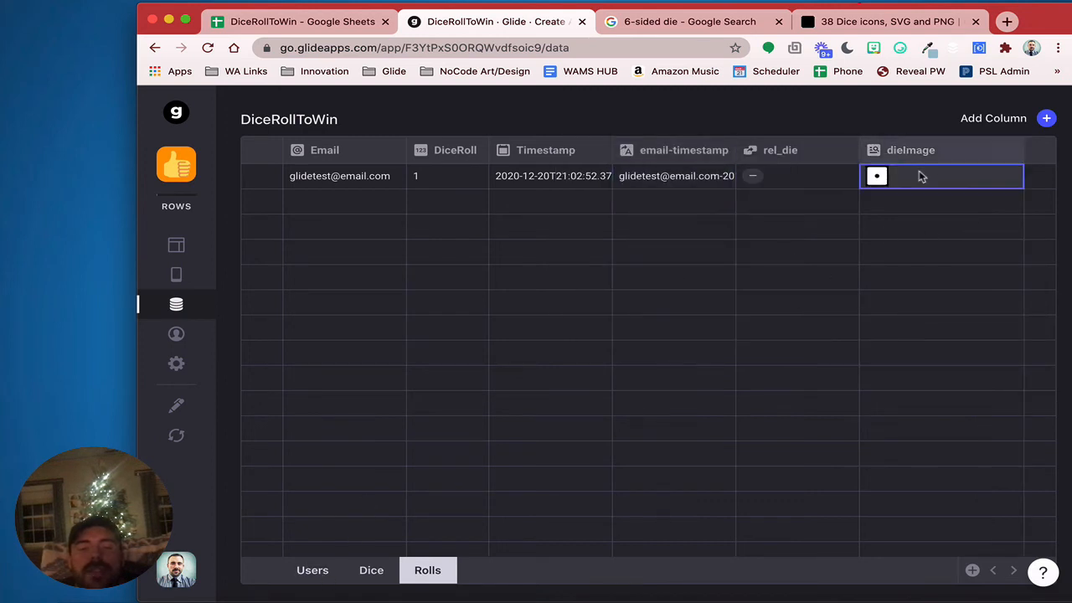
Add a Lookup column lastRollImage to Users, pulling dieImage through rel_latestRoll
left_click(312, 571)
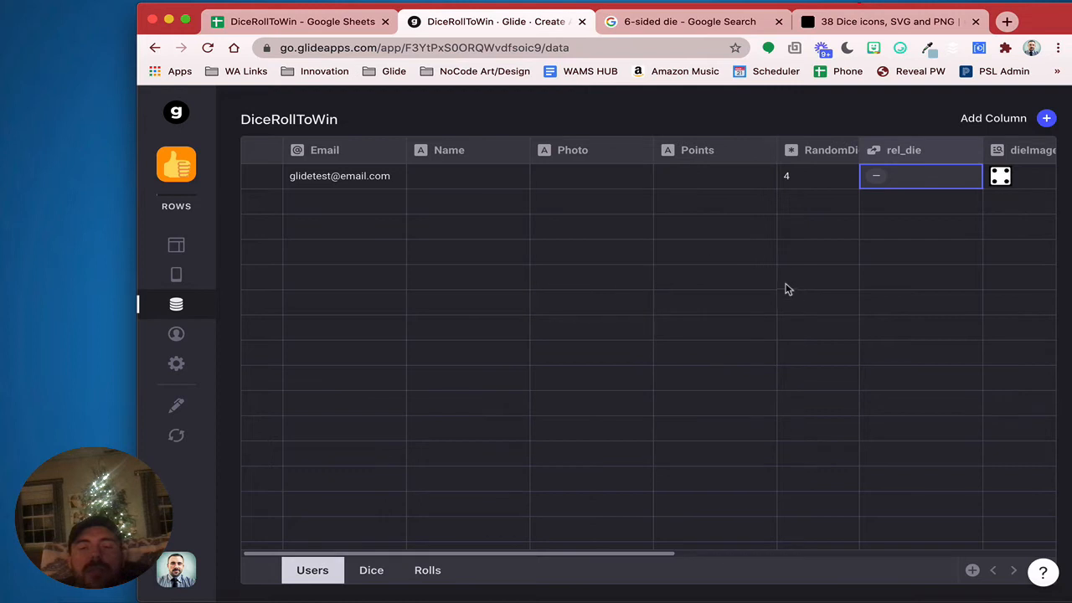
scroll(779, 290, "right", 10)
left_click(1046, 118)
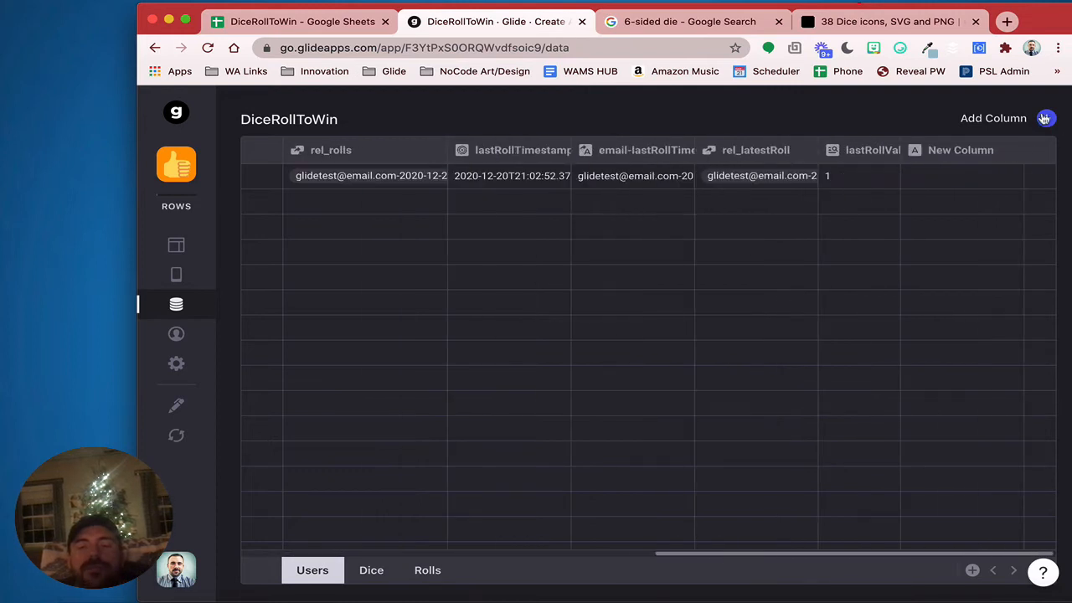
left_click_drag(819, 173, 606, 180)
type("last")
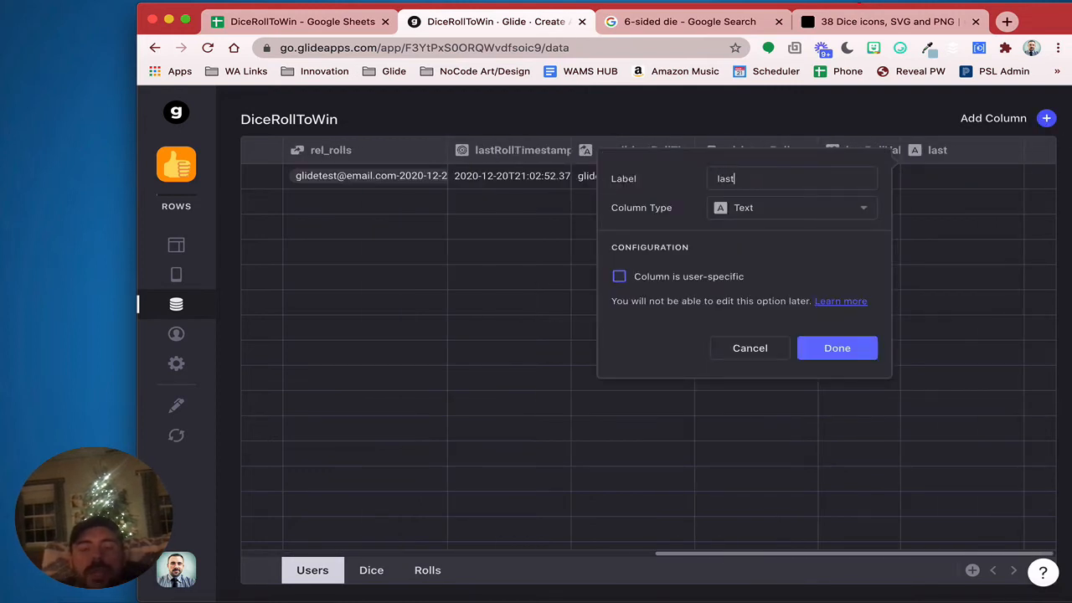
type("RollI")
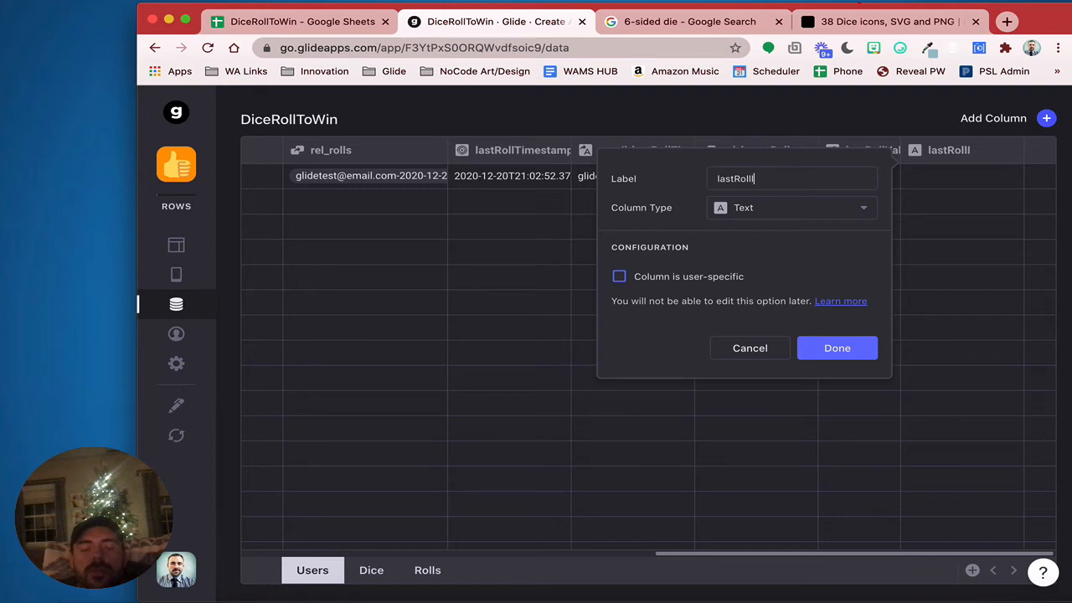
type("mage")
left_click(725, 207)
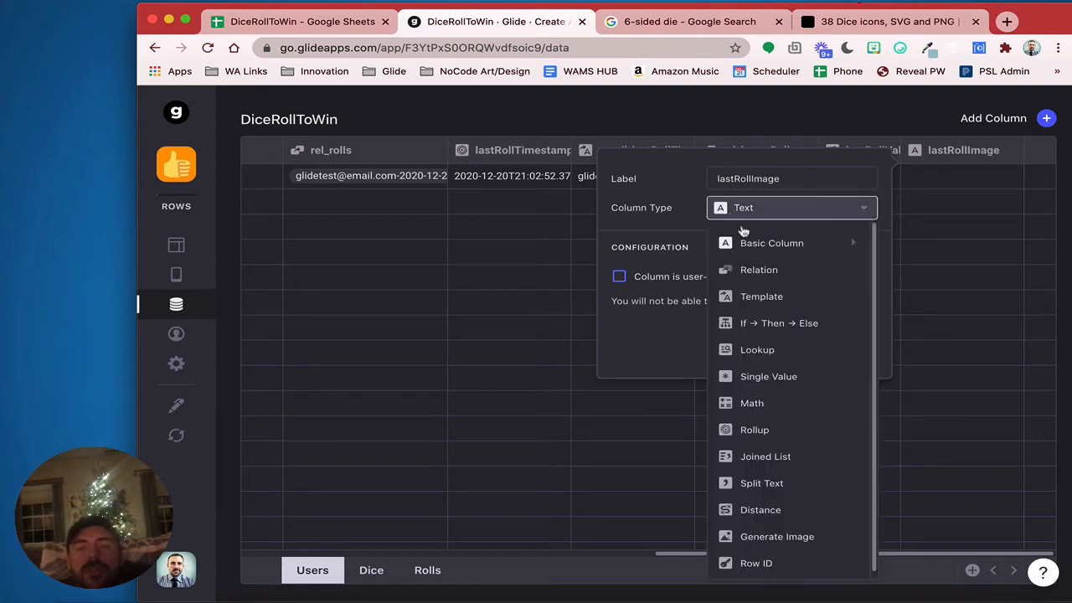
left_click(757, 349)
left_click(713, 277)
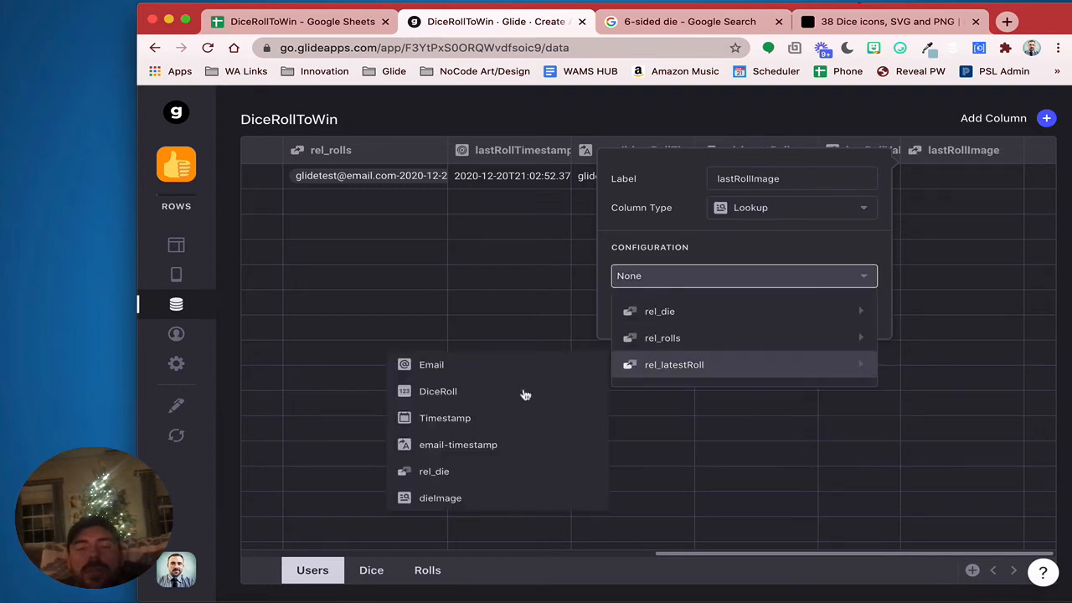
left_click(477, 499)
left_click(851, 310)
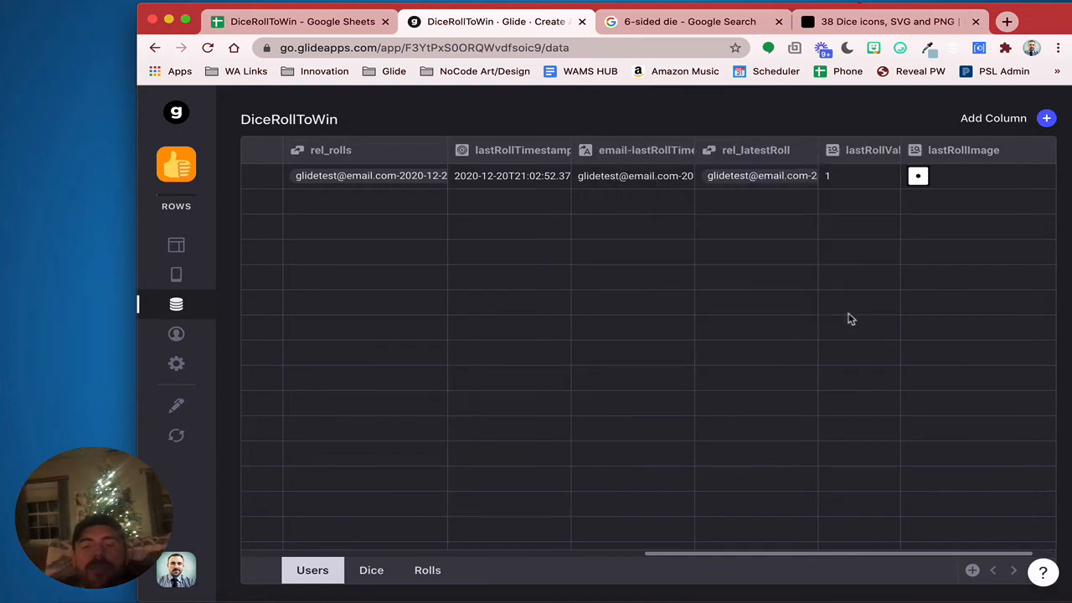
left_click(960, 175)
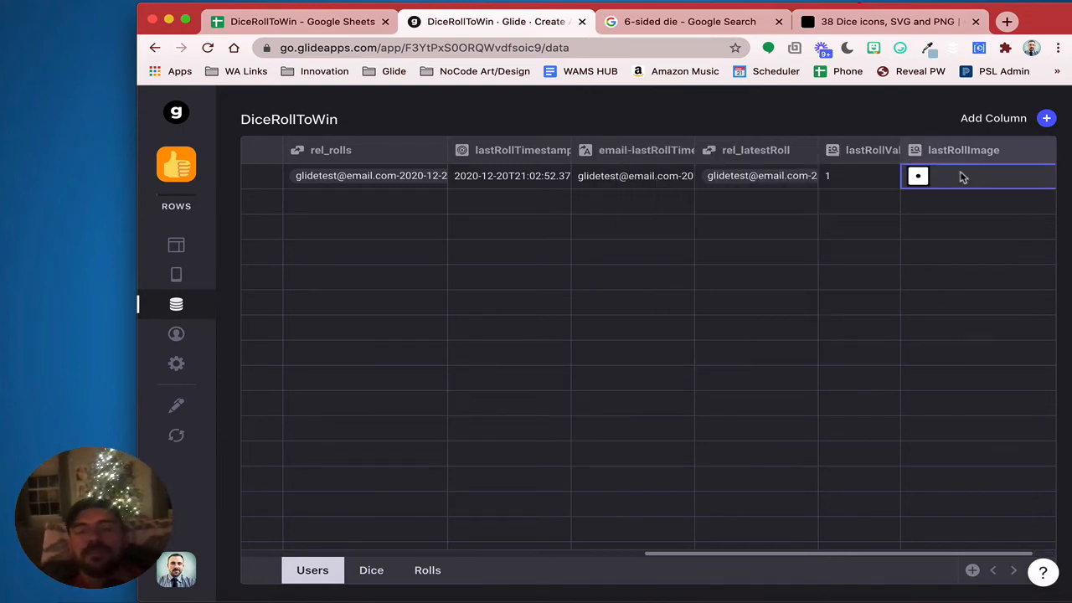
scroll(961, 183, "right", 3)
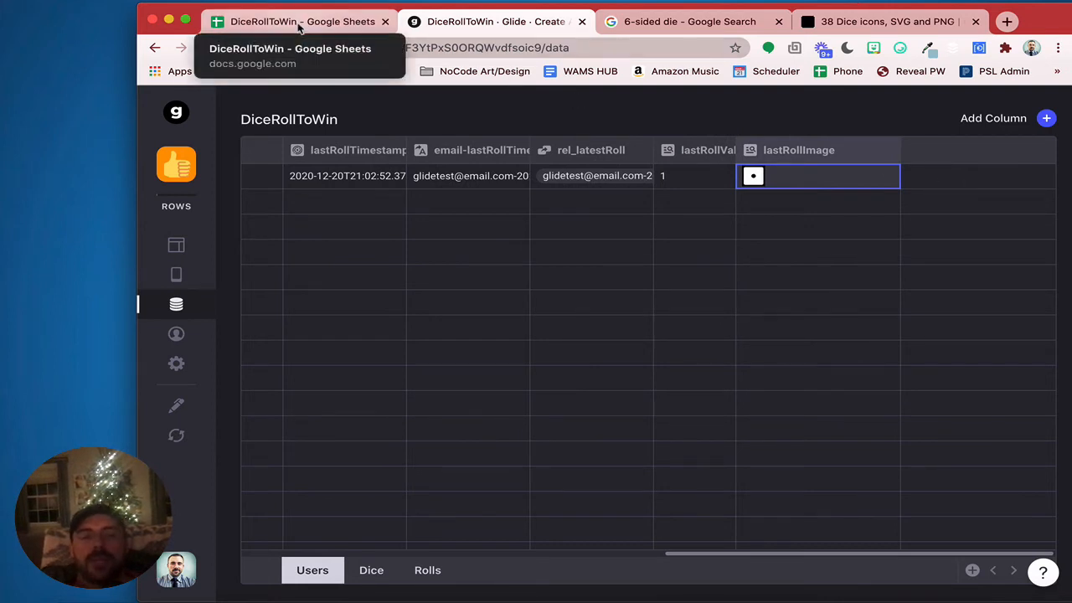
left_click(334, 21)
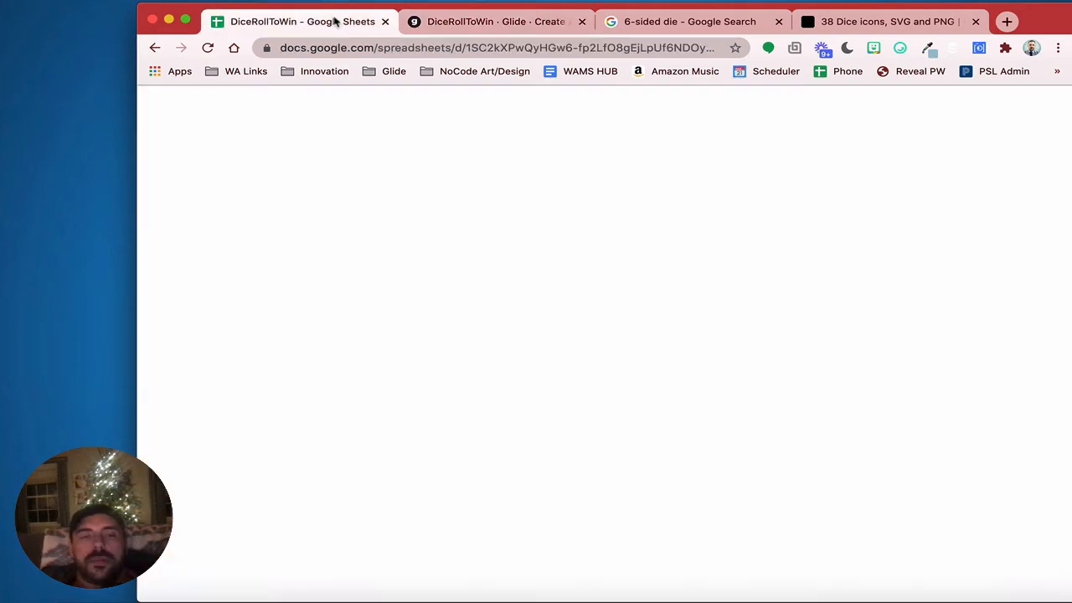
left_click(522, 26)
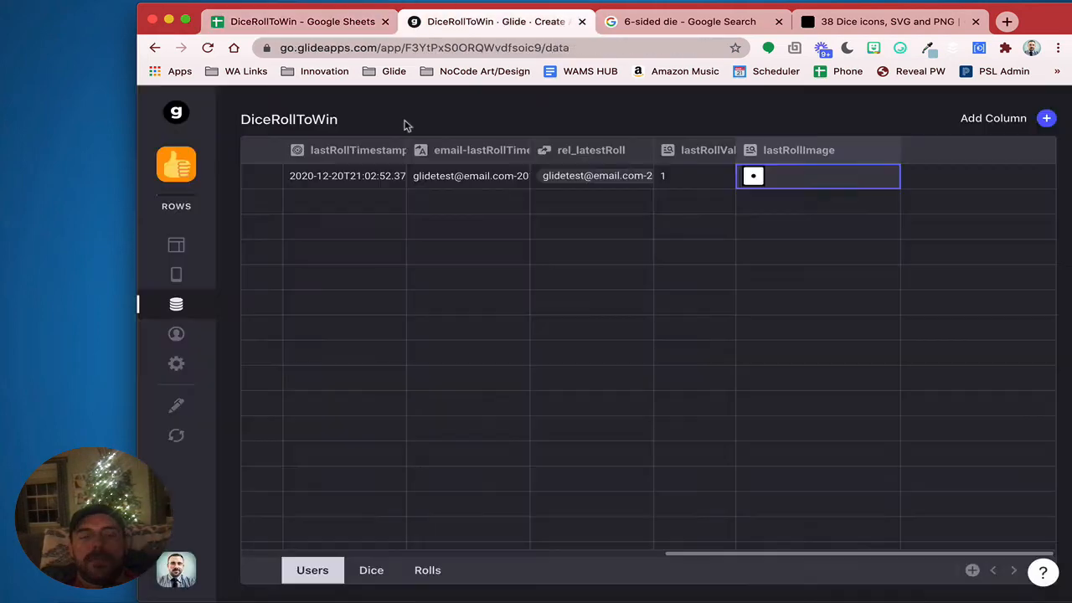
left_click(176, 251)
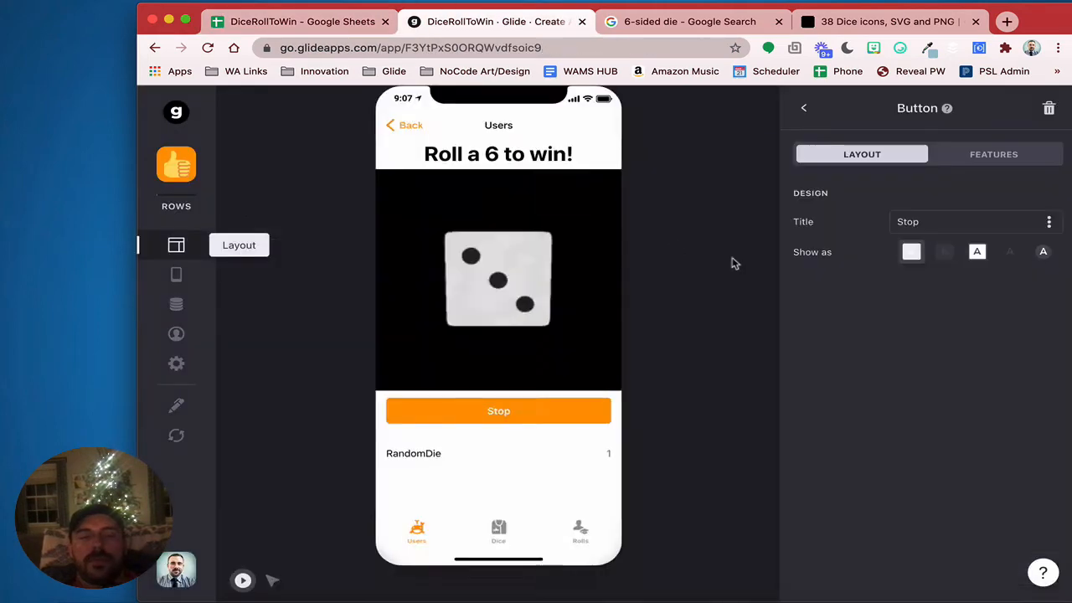
left_click(970, 157)
left_click(862, 156)
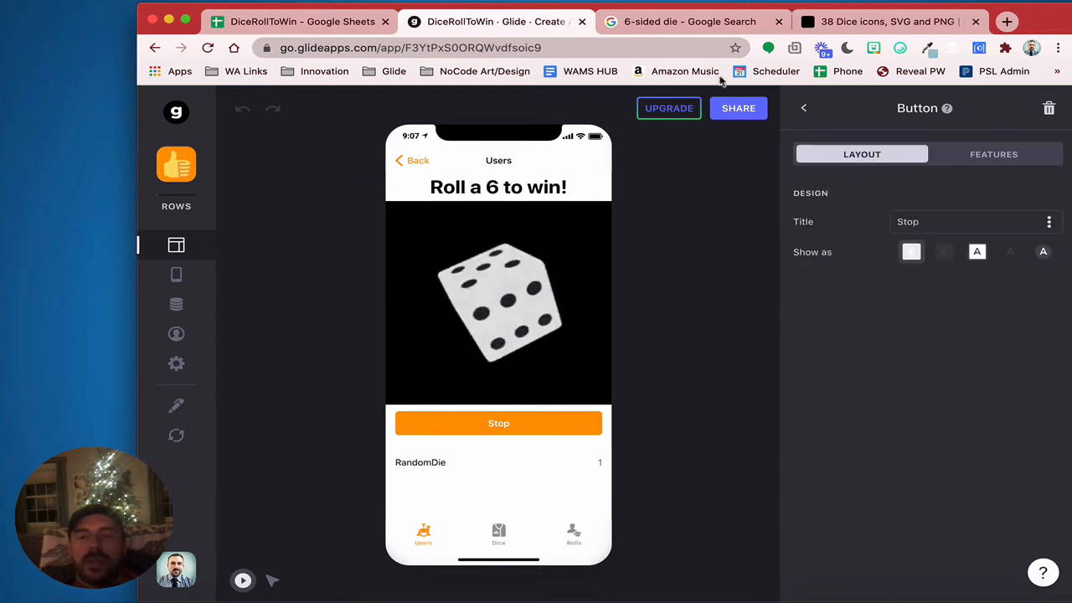
left_click(803, 107)
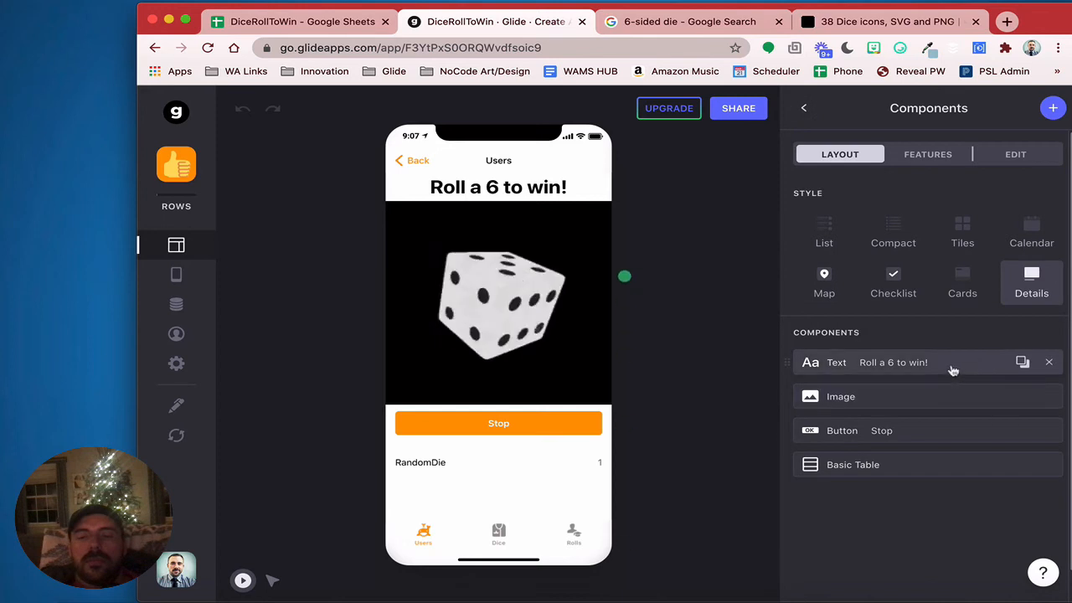
left_click(940, 399)
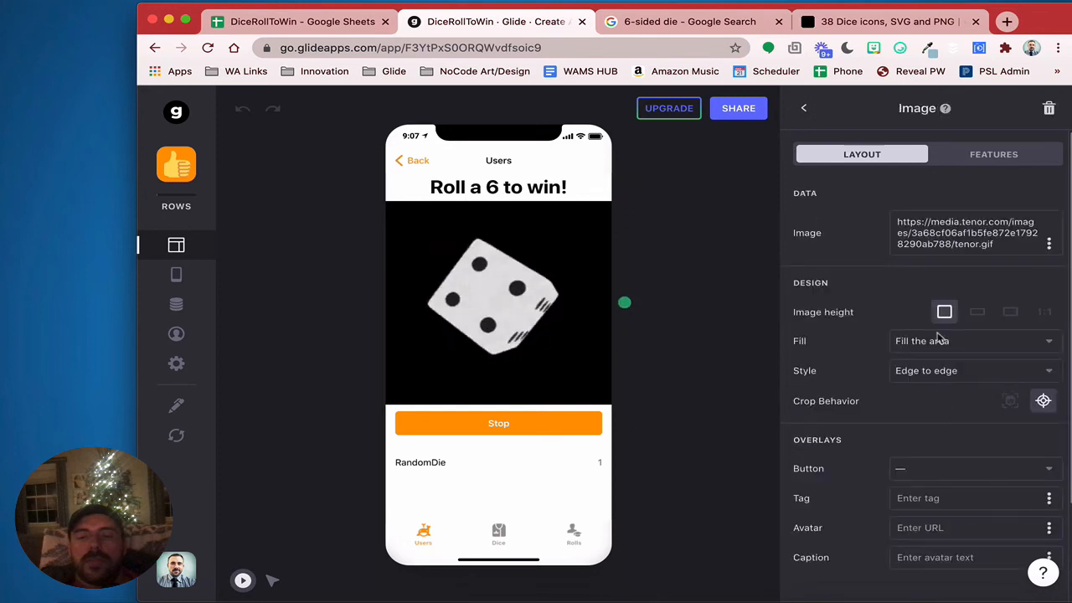
triple_click(969, 231)
key("super+c")
left_click(173, 307)
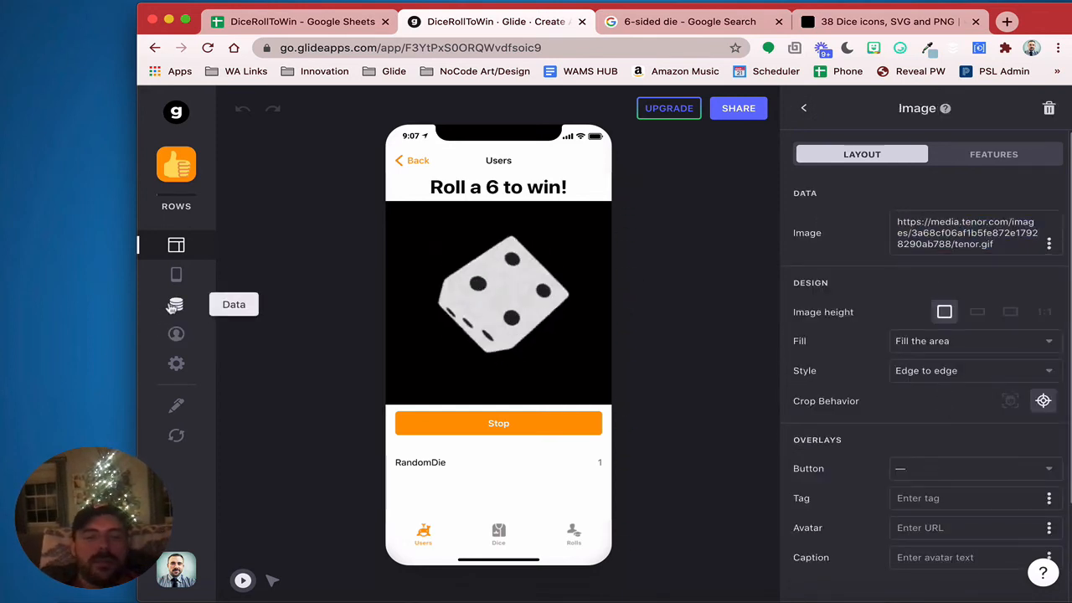
scroll(679, 259, "right", 10)
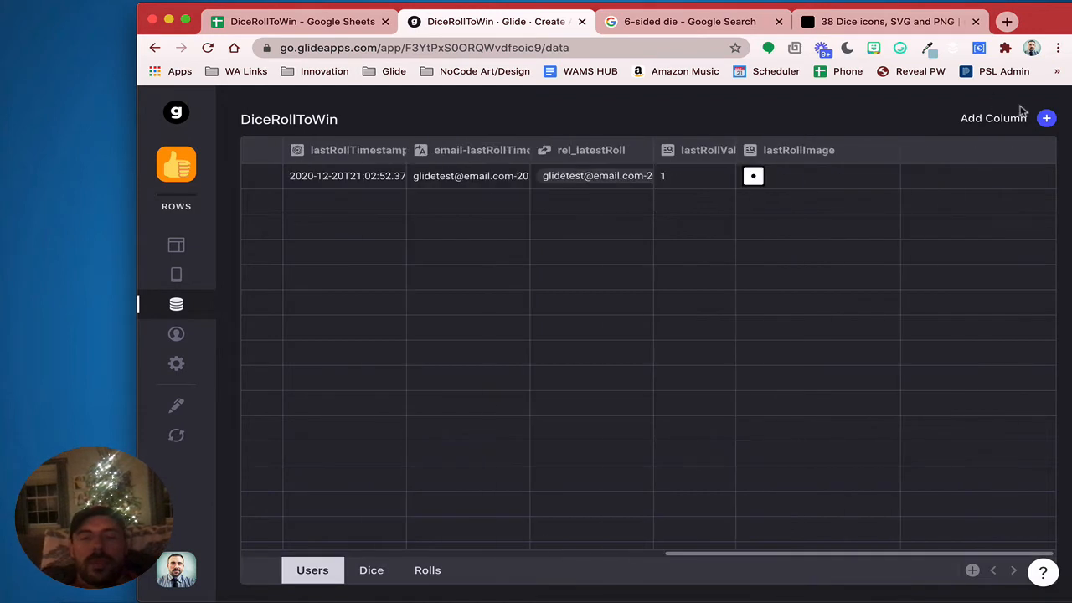
Check the lastRollTimestamp and lastRollImage values, then add a new column to Users
left_click(1044, 119)
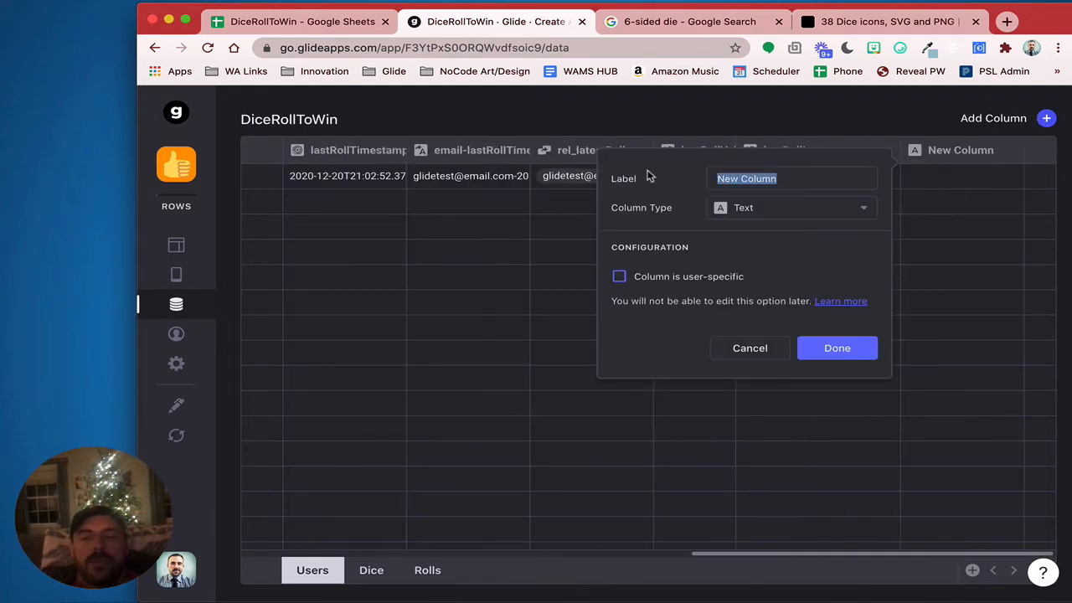
left_click(477, 227)
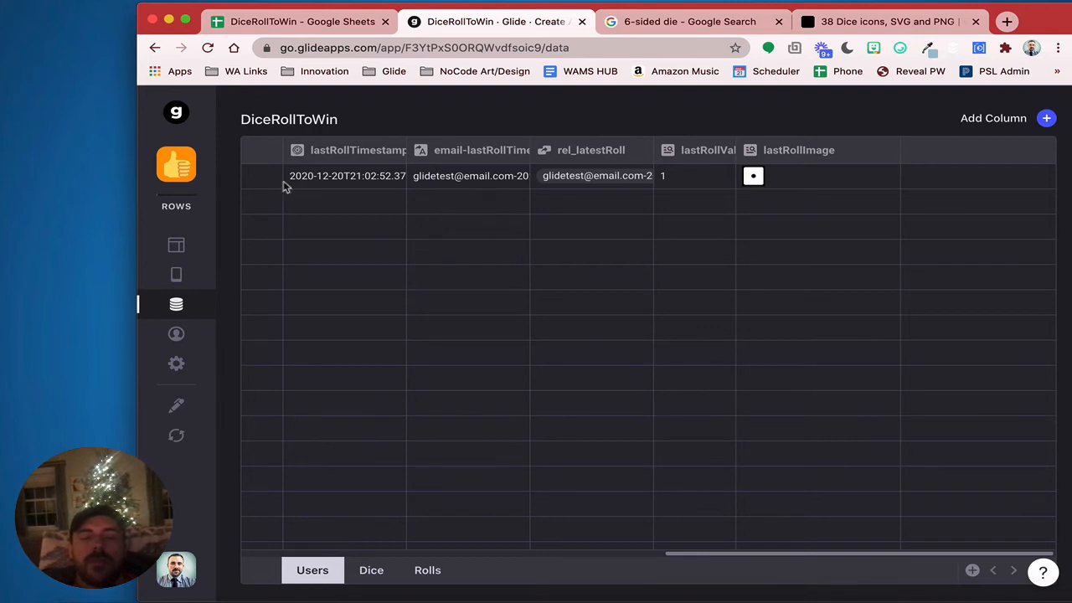
left_click(350, 185)
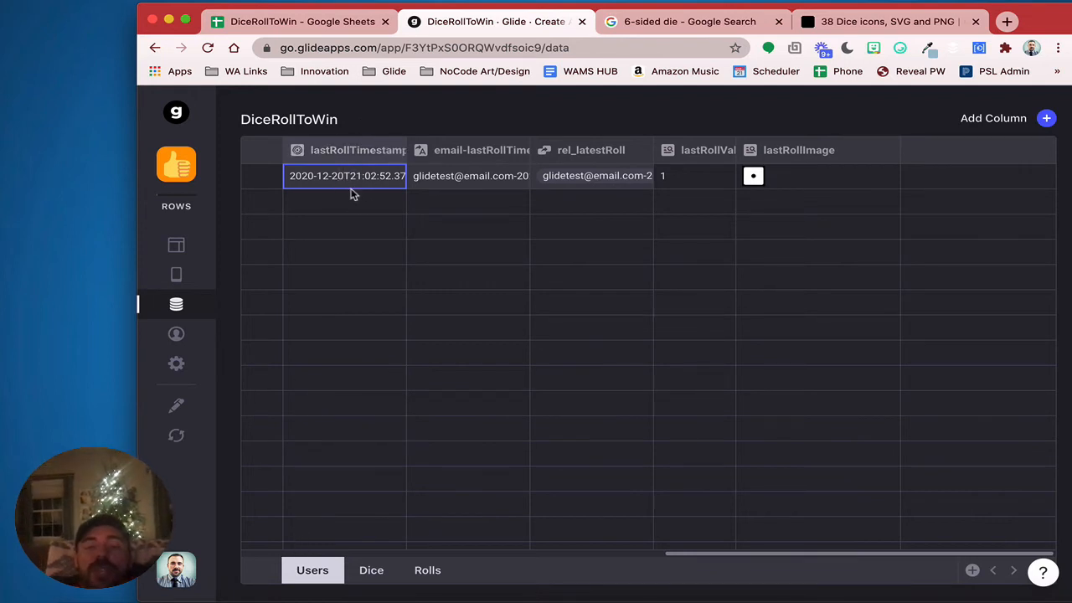
left_click(783, 184)
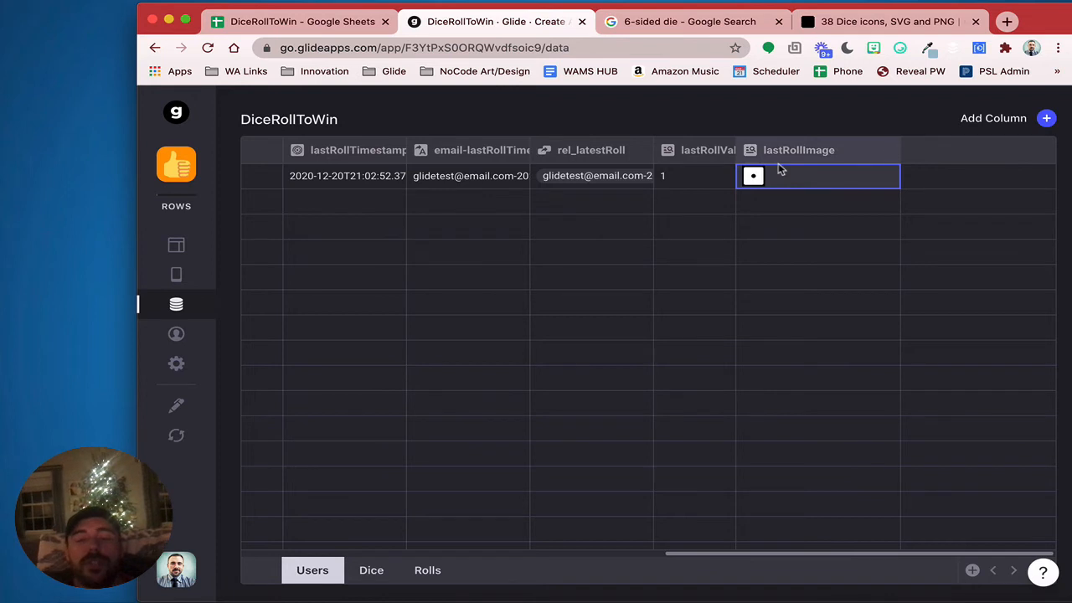
left_click(1046, 118)
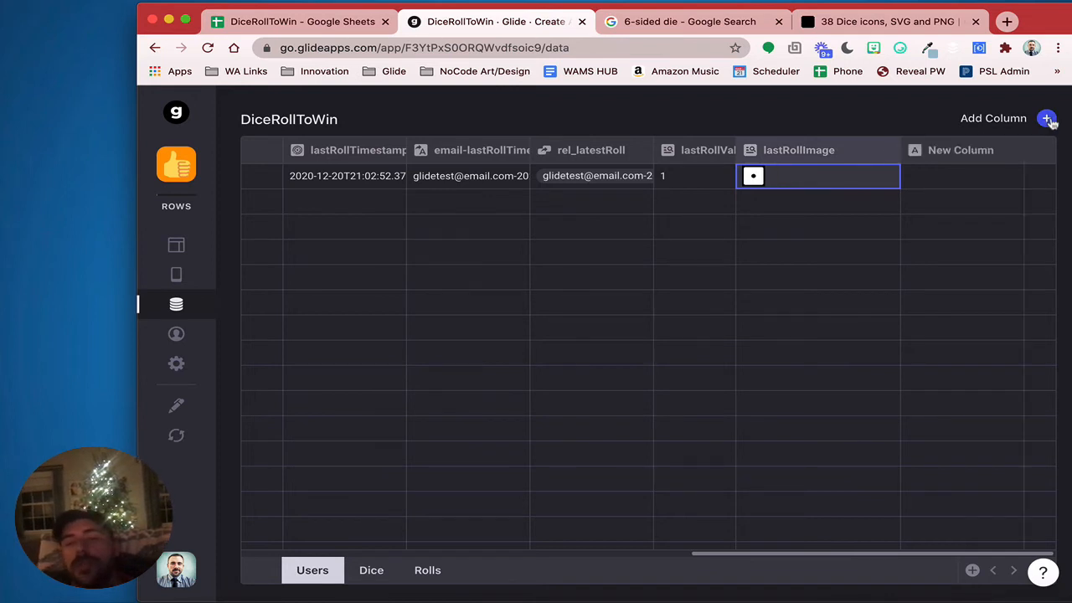
Name the new column ifRolledTodayImage and make it an If → Then → Else column
left_click_drag(774, 190, 653, 170)
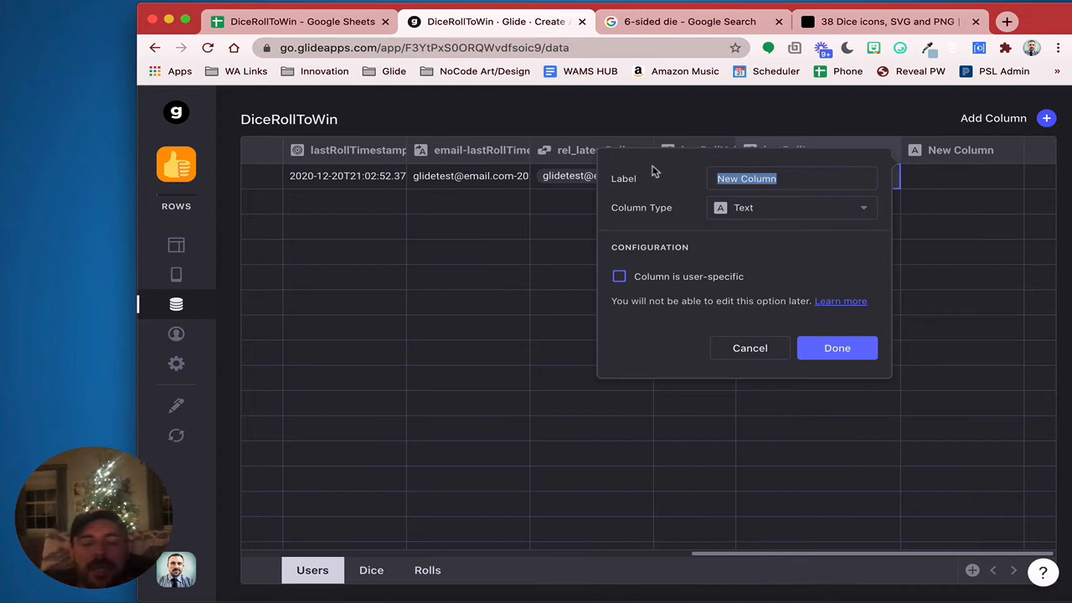
type("ifToda")
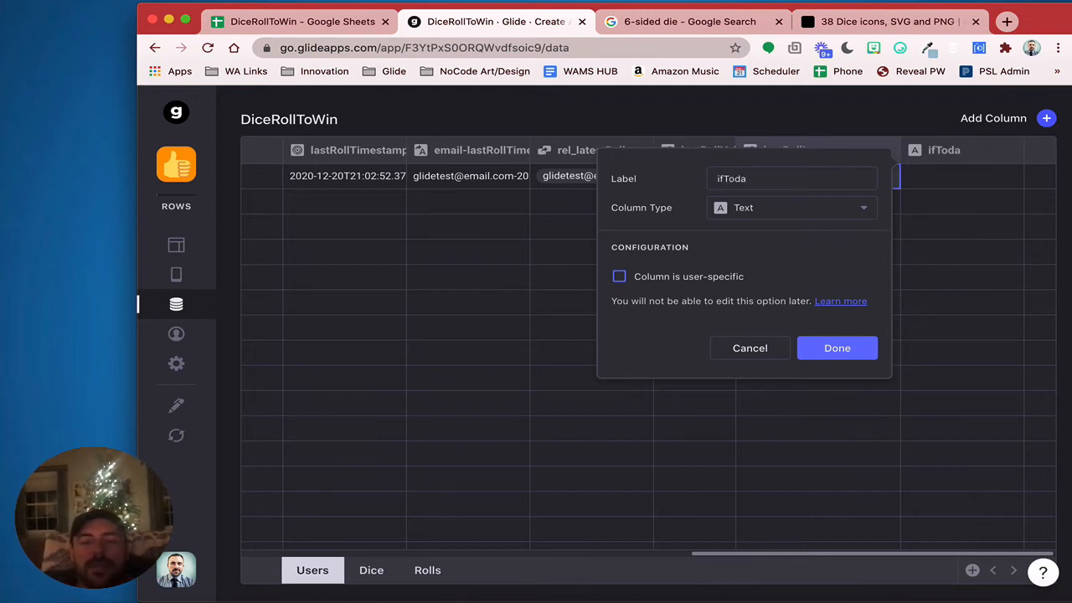
type("led")
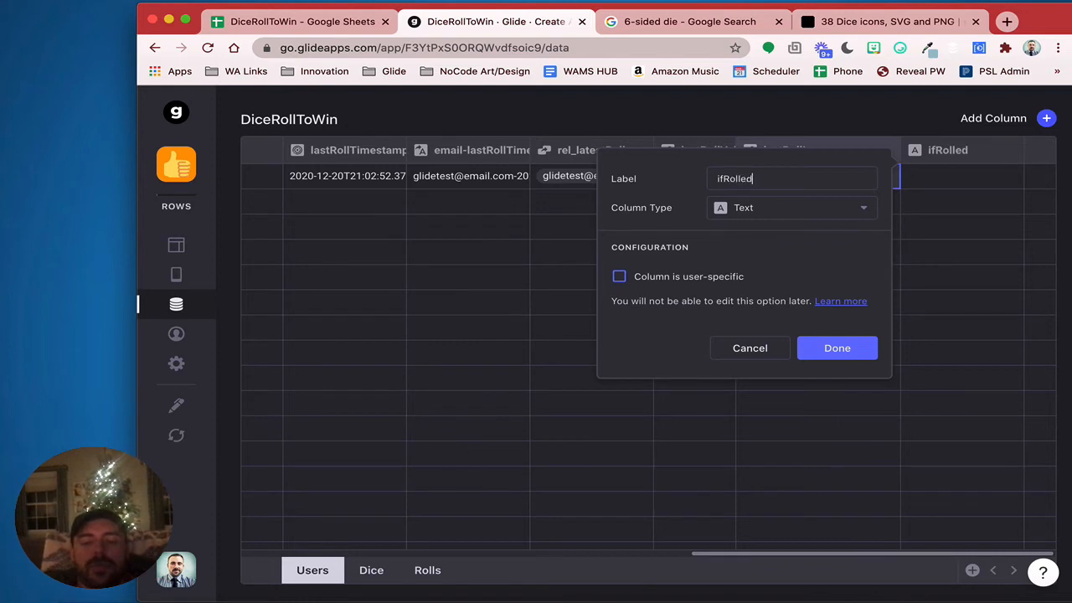
type("TodayImage")
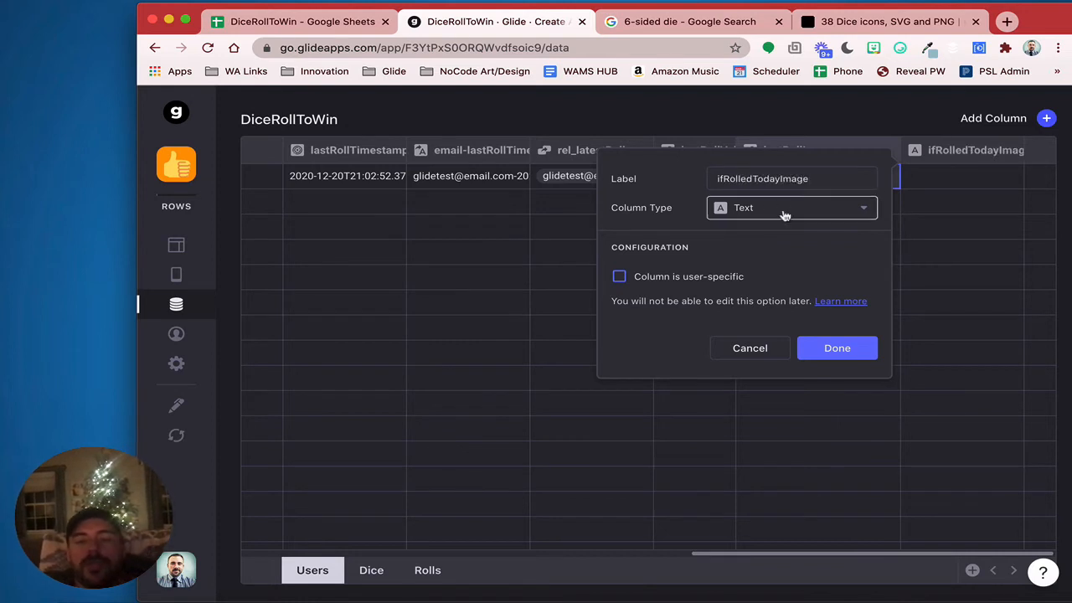
left_click(785, 216)
left_click(787, 324)
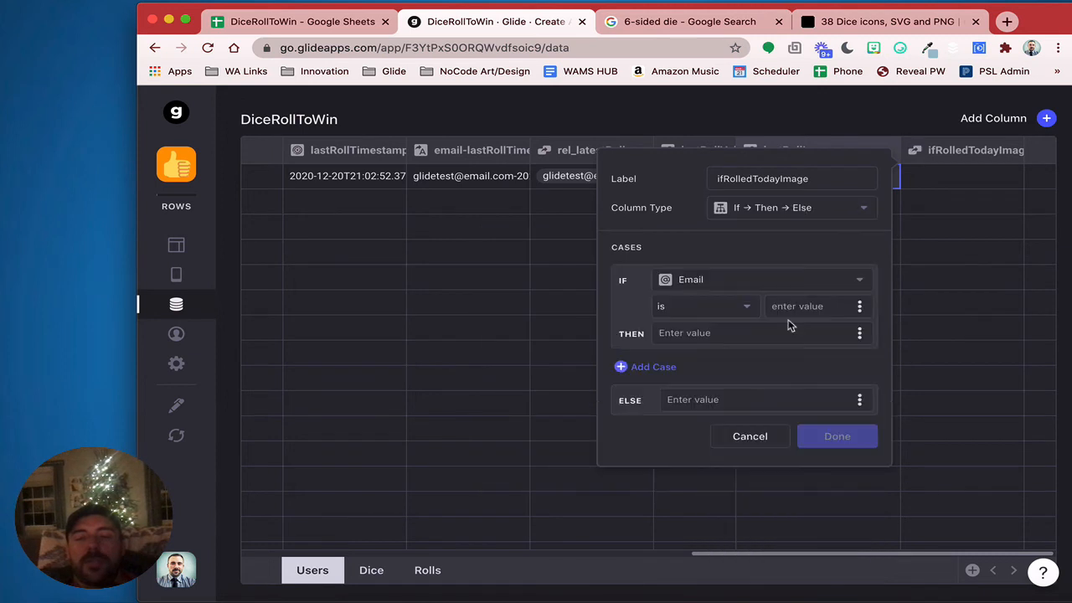
Return lastRollImage if lastRollTimestamp is within today, otherwise the pasted spinning-dice GIF URL
left_click(750, 289)
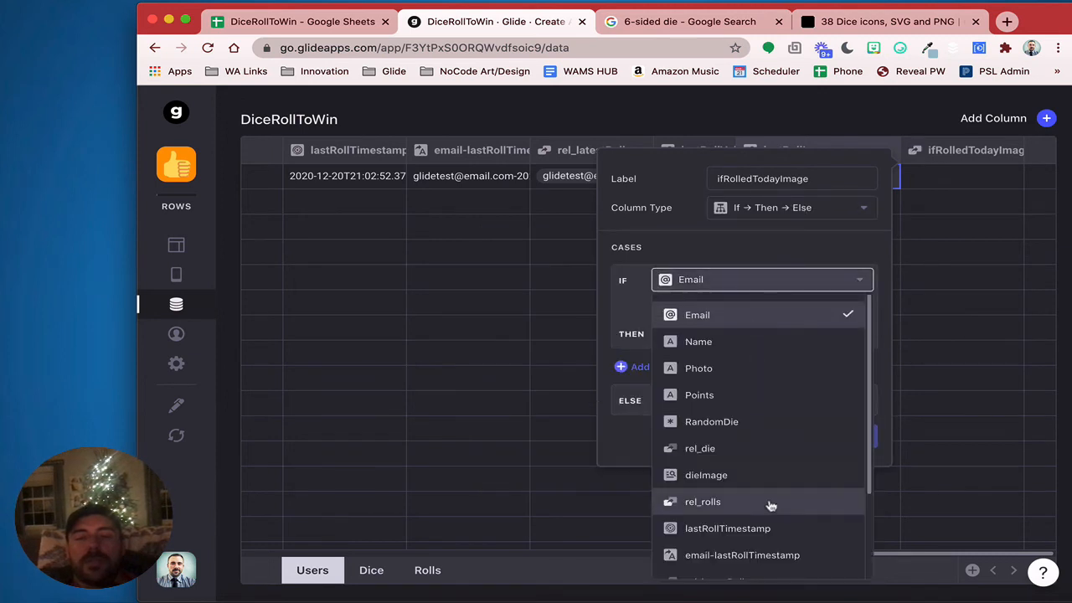
scroll(771, 511, "down", 3)
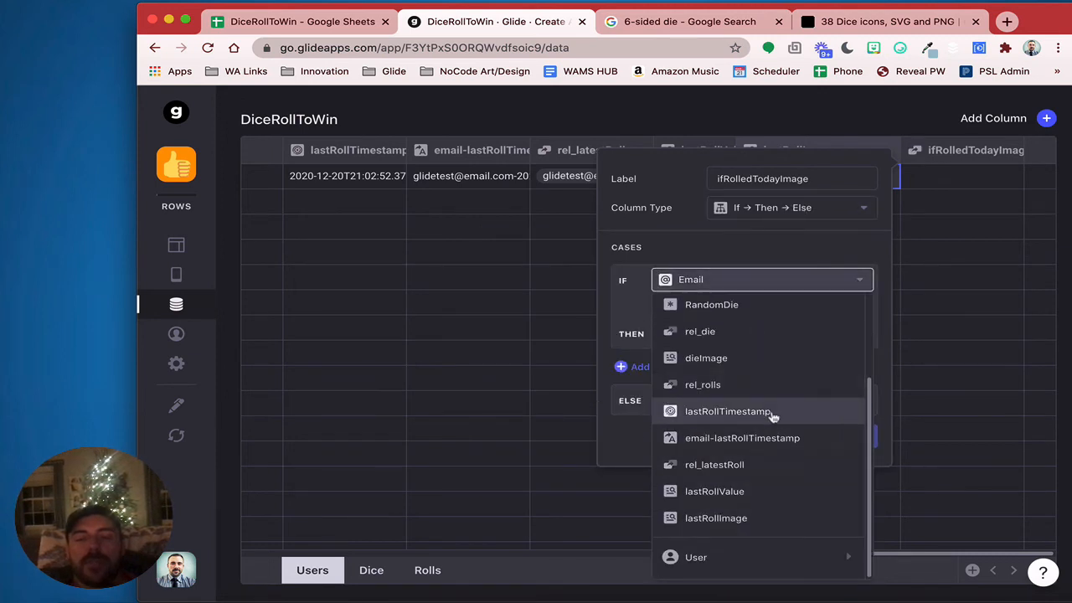
left_click(772, 413)
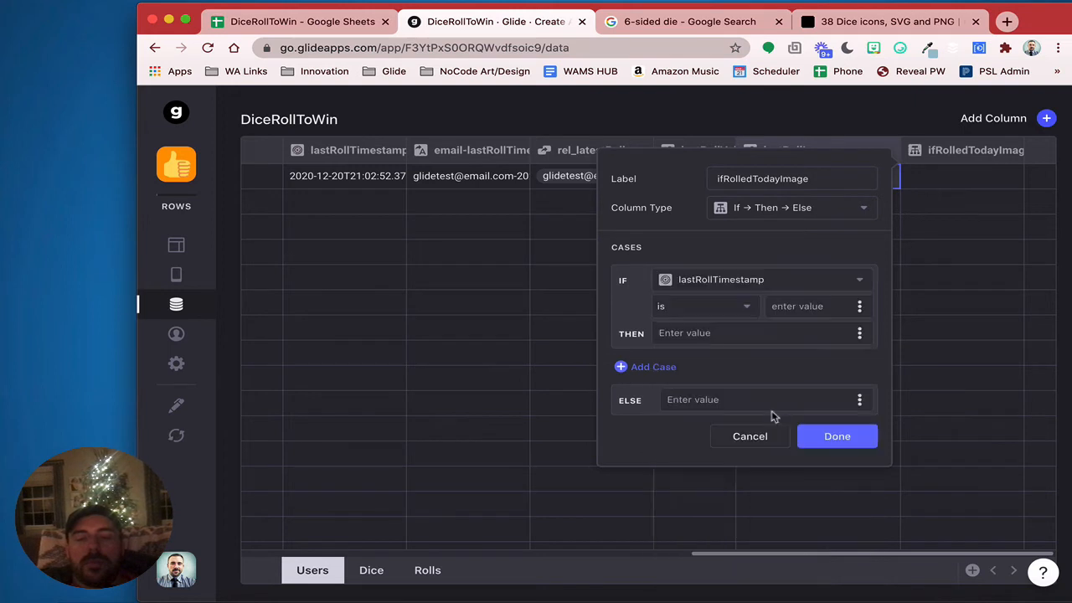
left_click(754, 305)
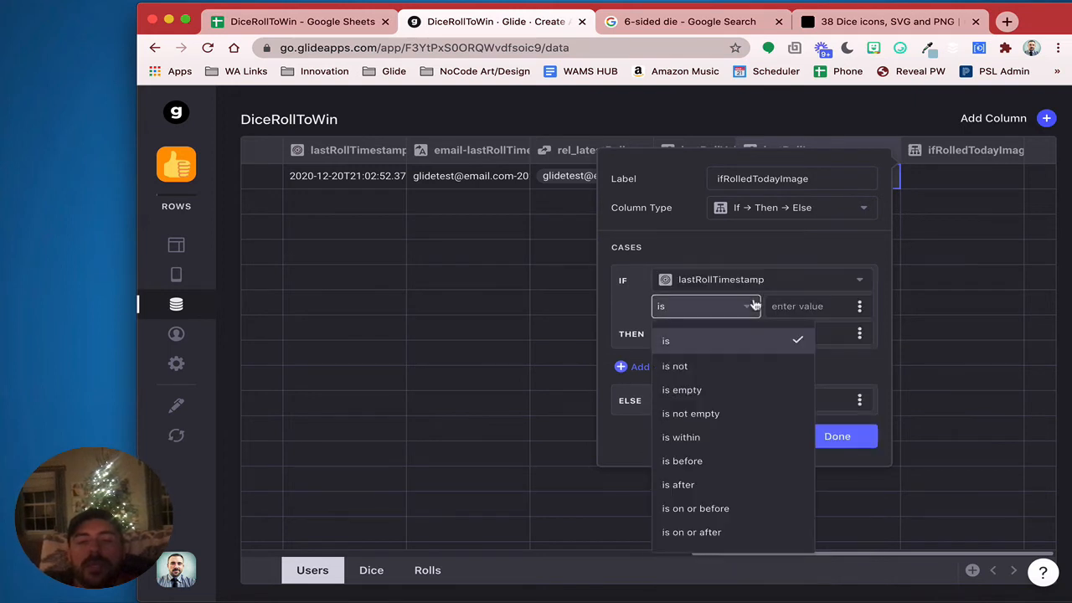
left_click(721, 439)
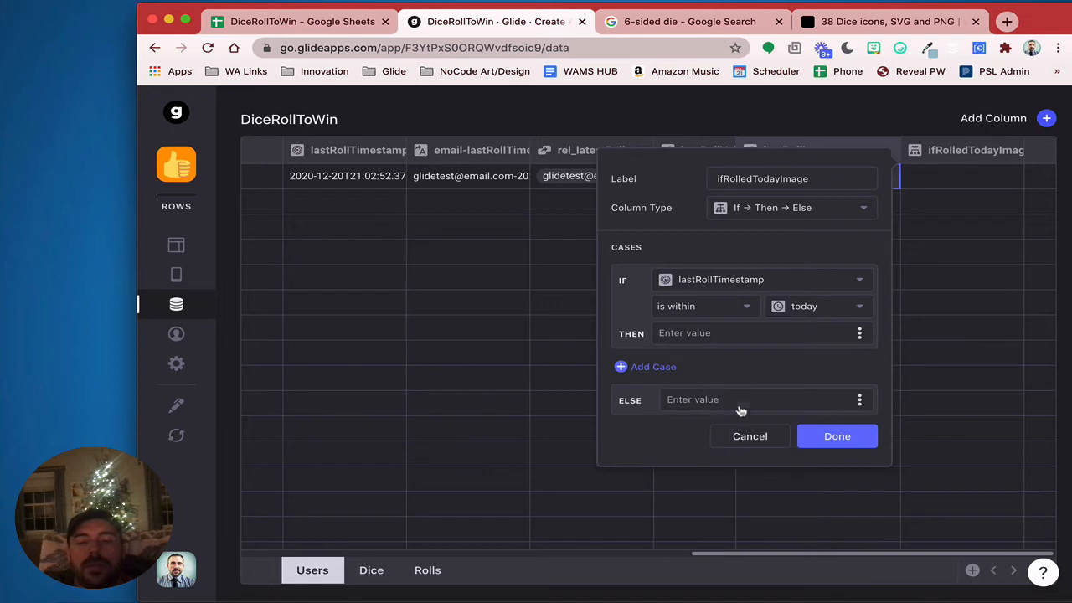
left_click(860, 335)
scroll(802, 527, "down", 4)
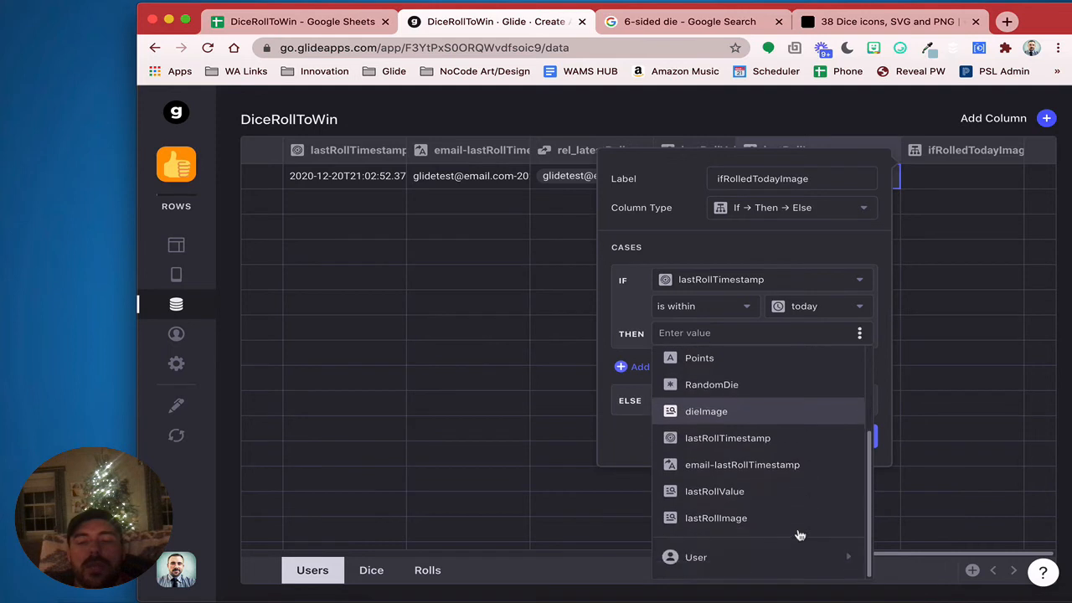
left_click(775, 521)
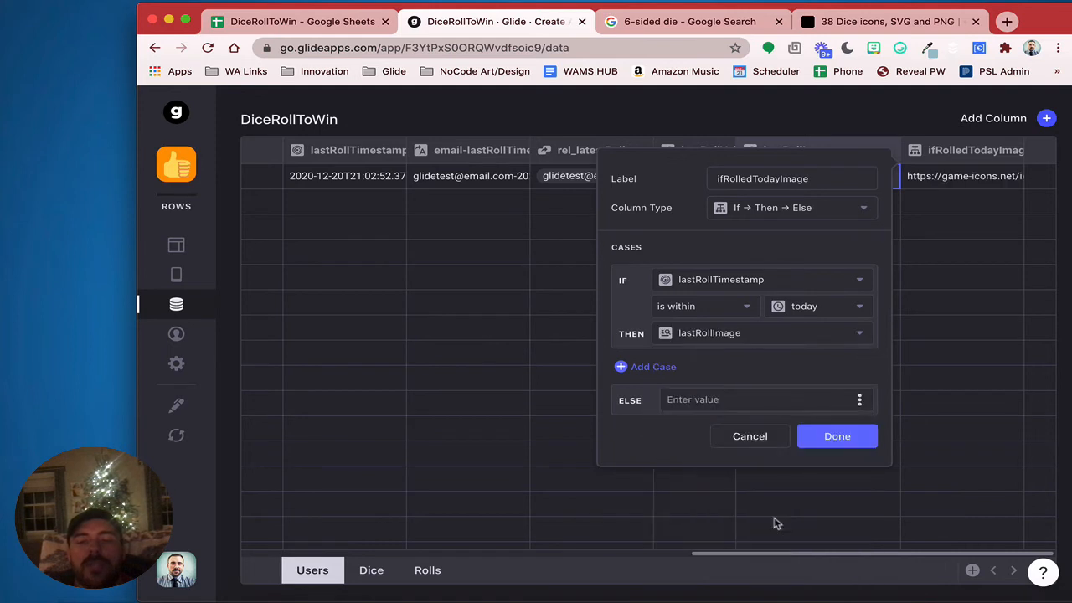
left_click(713, 400)
key("super+v")
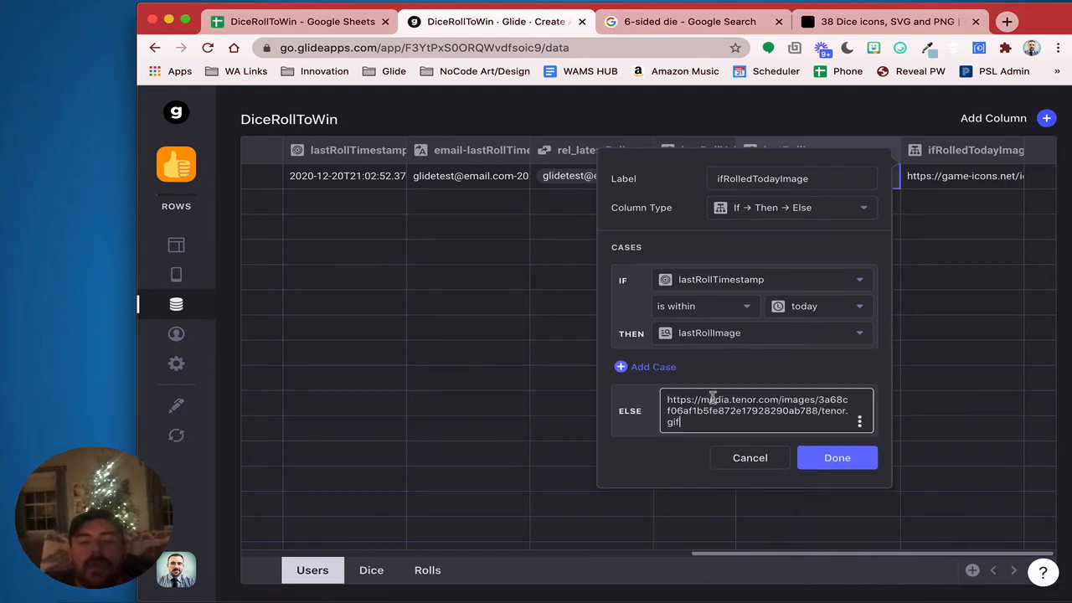
left_click(837, 456)
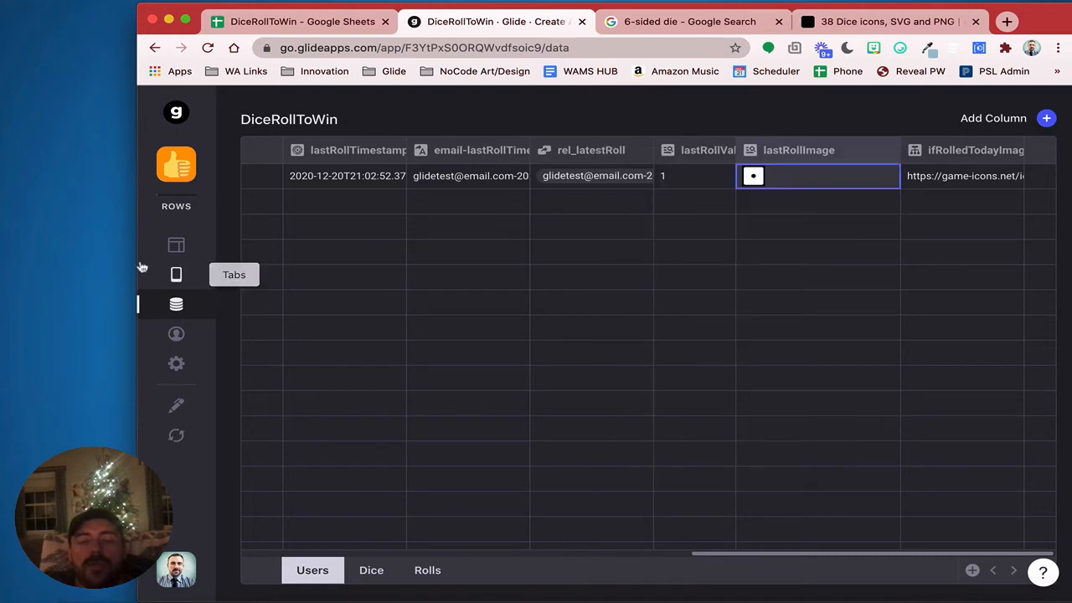
left_click(176, 245)
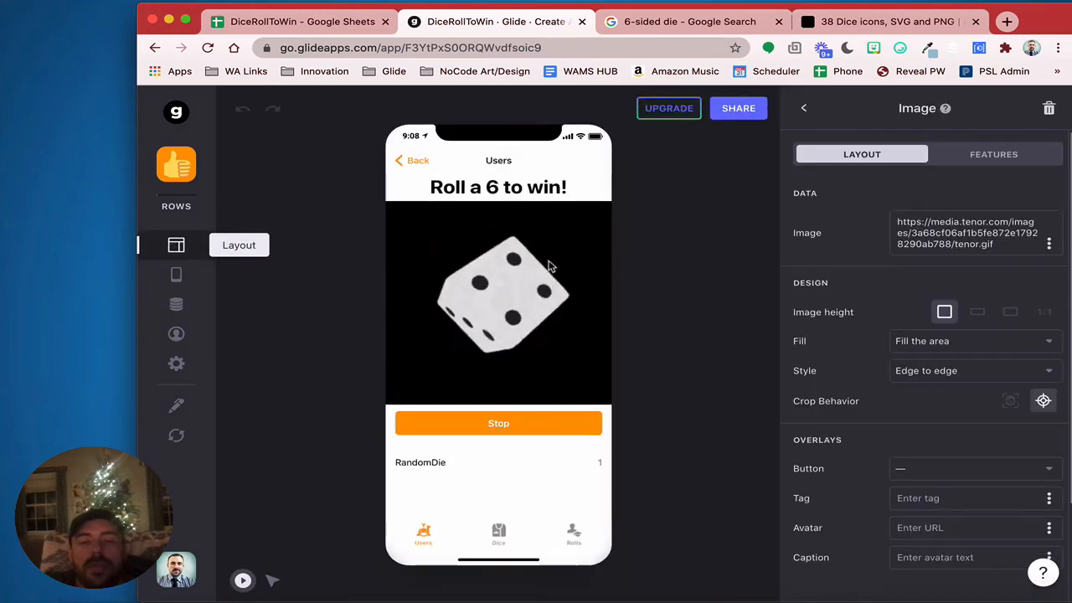
Make the screen's die image draw from the ifRolledTodayImage column
left_click(1049, 243)
scroll(922, 474, "down", 2)
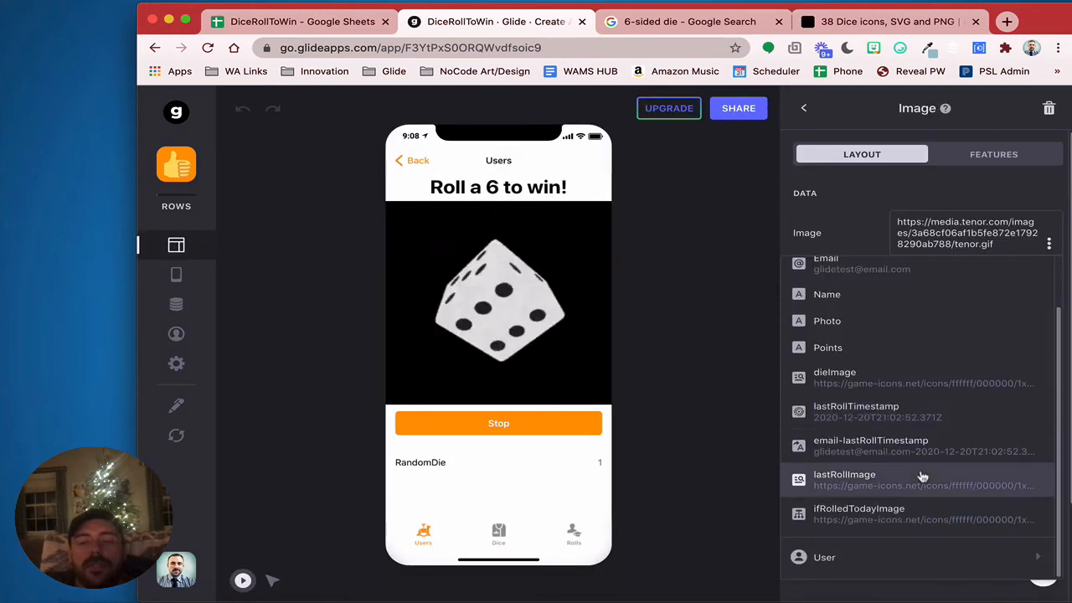
left_click(891, 511)
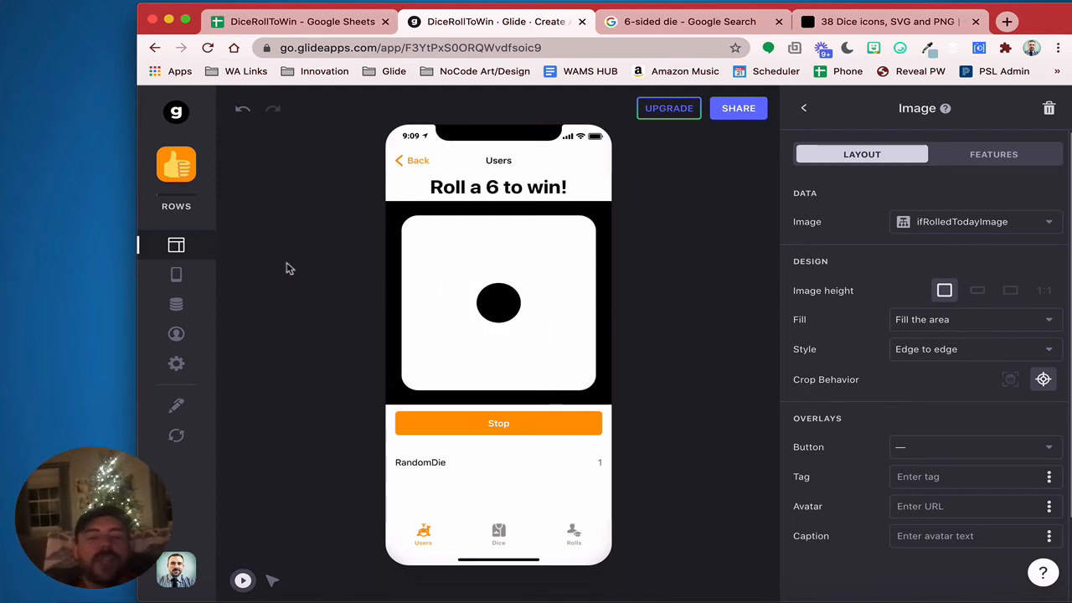
left_click(176, 304)
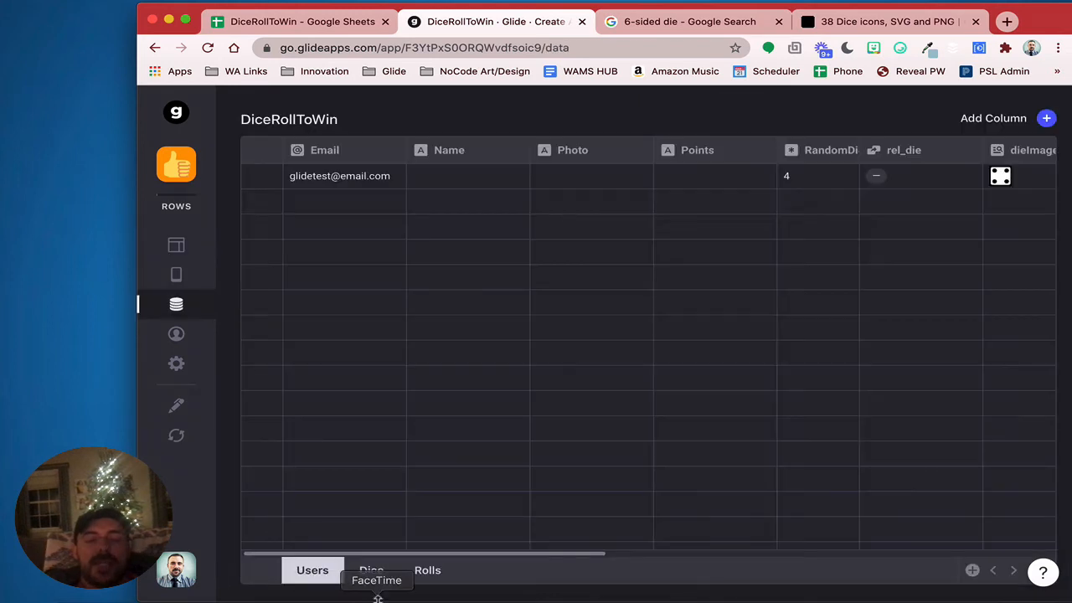
left_click(373, 578)
left_click(426, 573)
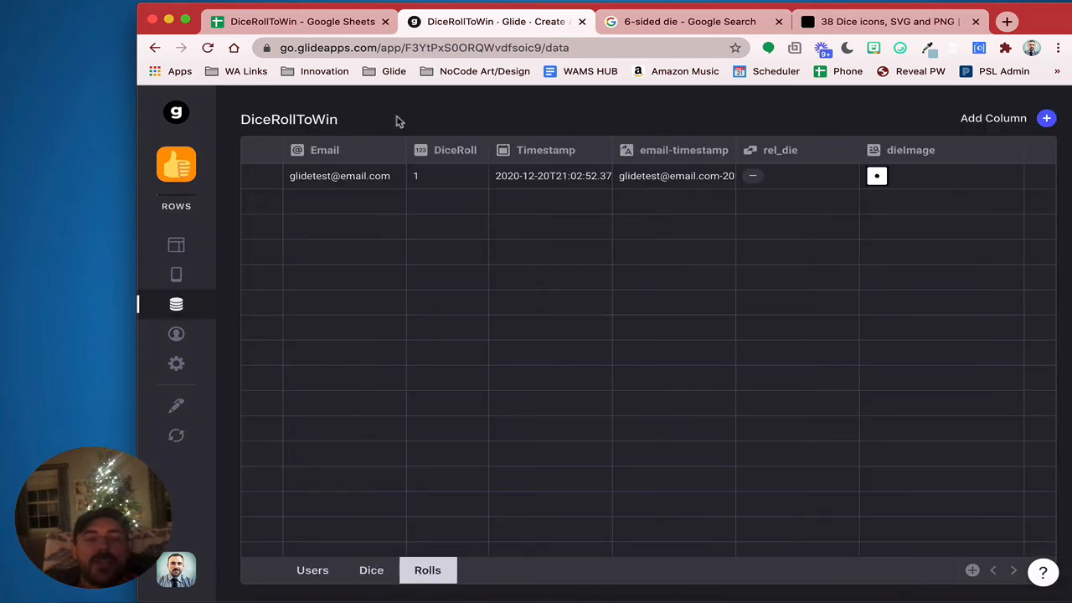
double_click(541, 178)
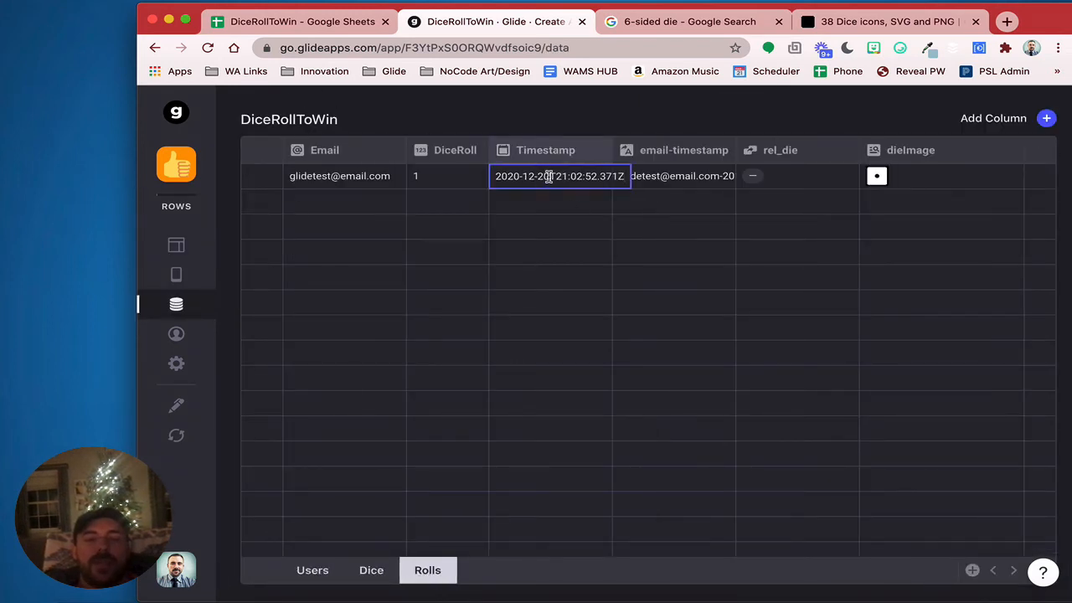
key("BackSpace")
key("BackSpace")
type("19")
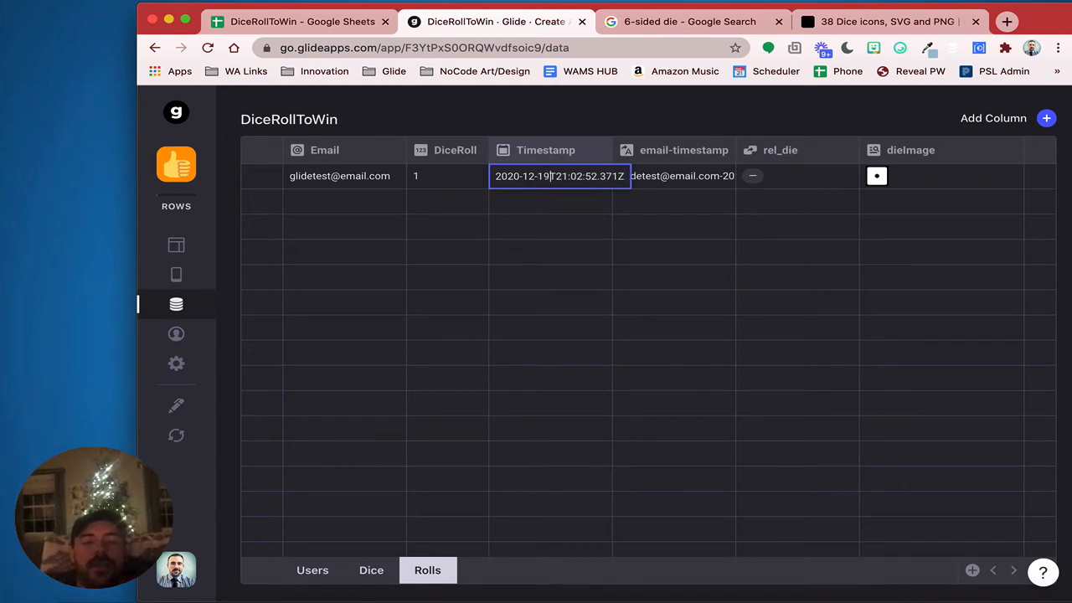
key("Return")
left_click(305, 571)
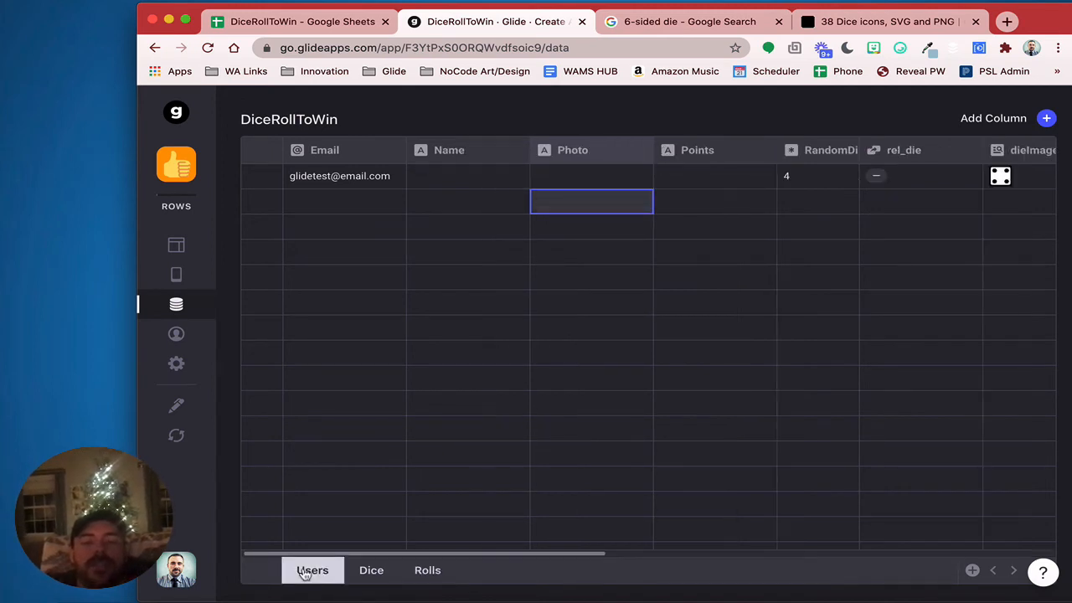
left_click(175, 246)
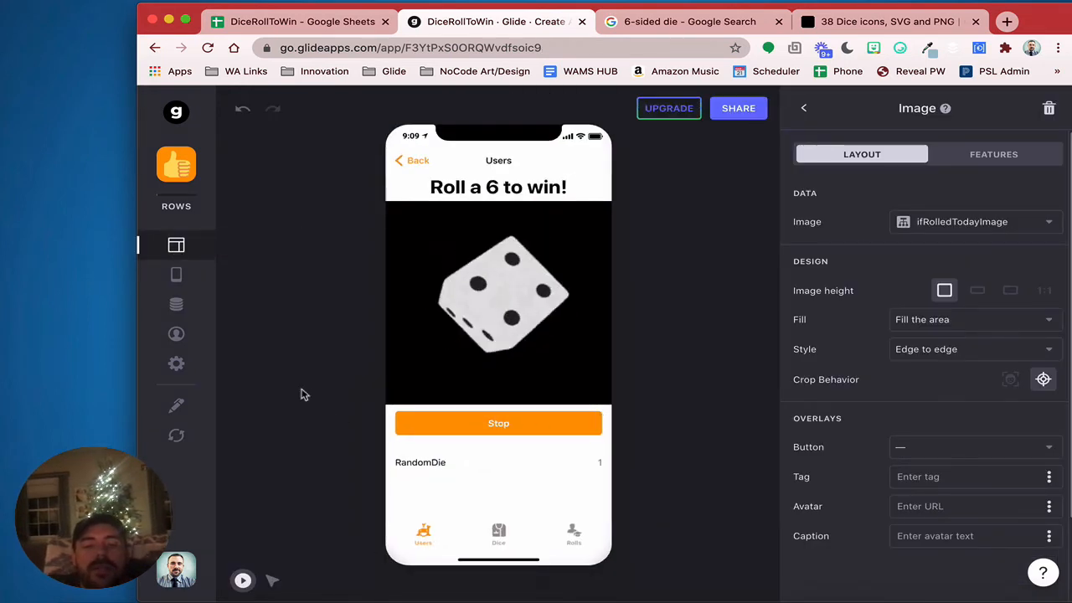
Stop the preview's die roll on the one-pip face and return to the component list
left_click(499, 427)
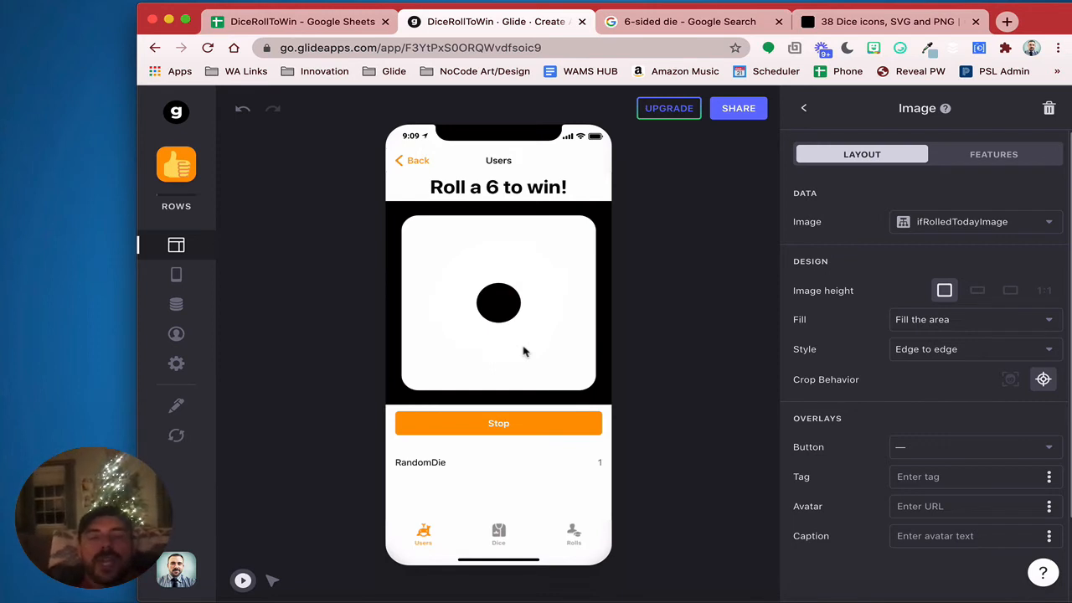
left_click(799, 109)
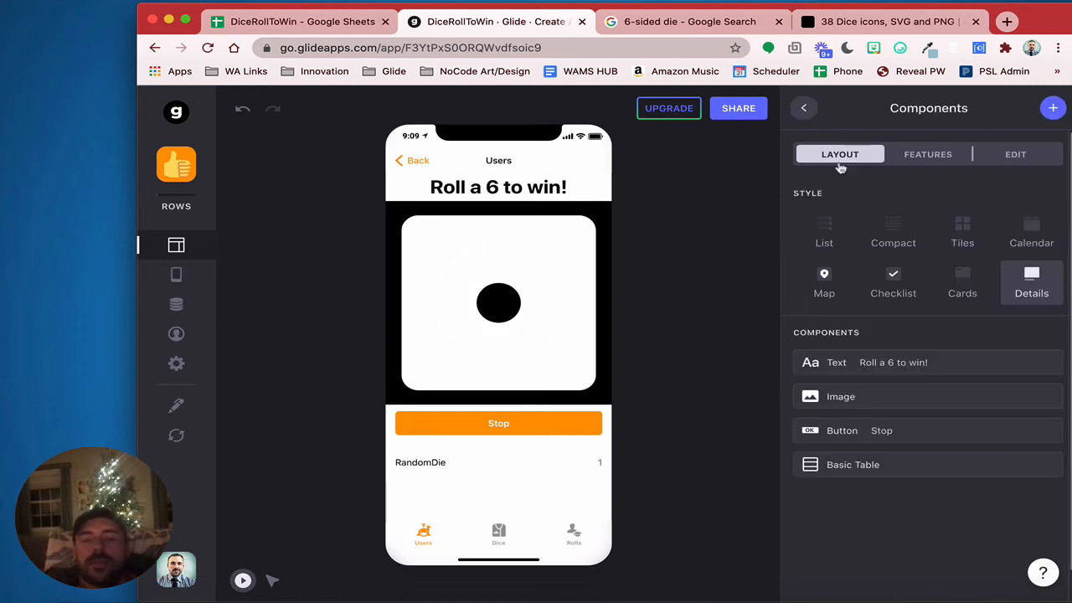
Insert an 'if Email is not empty' condition before the Roll action's Add row to Rolls step
left_click(900, 429)
left_click(997, 155)
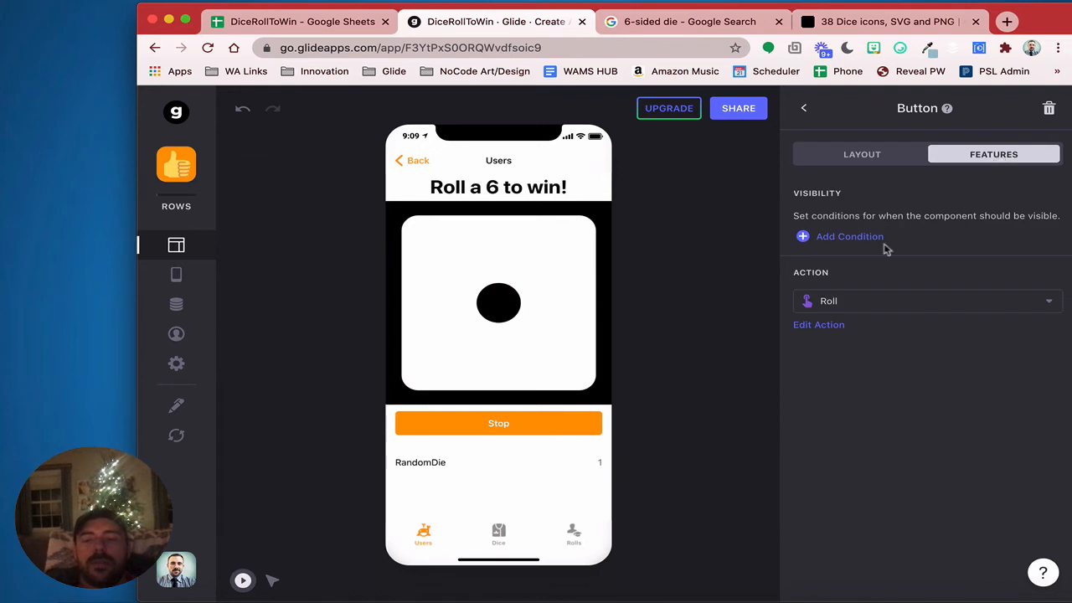
left_click(827, 327)
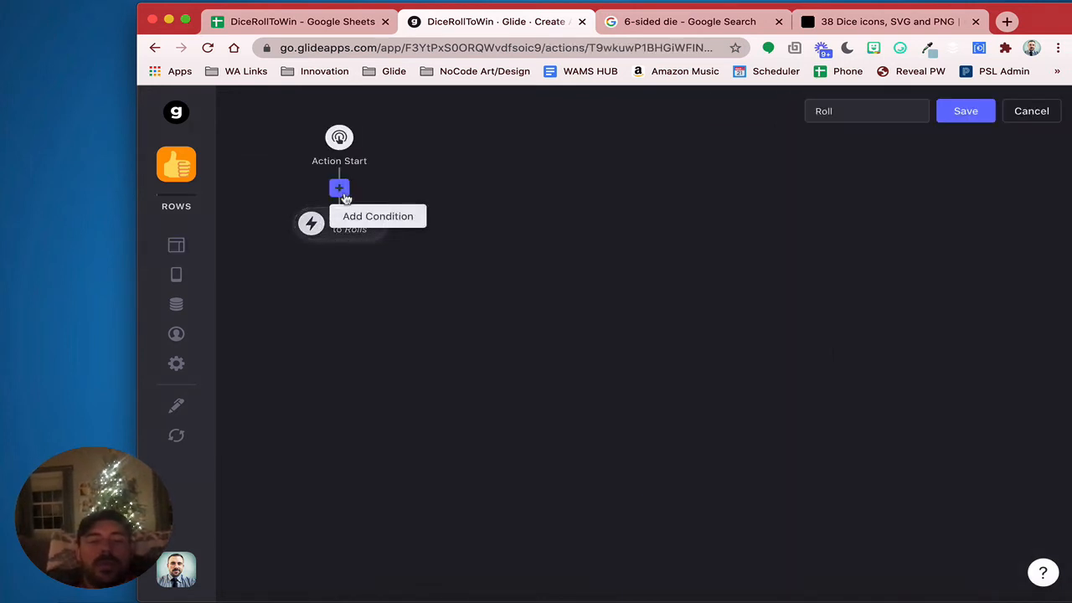
left_click(340, 190)
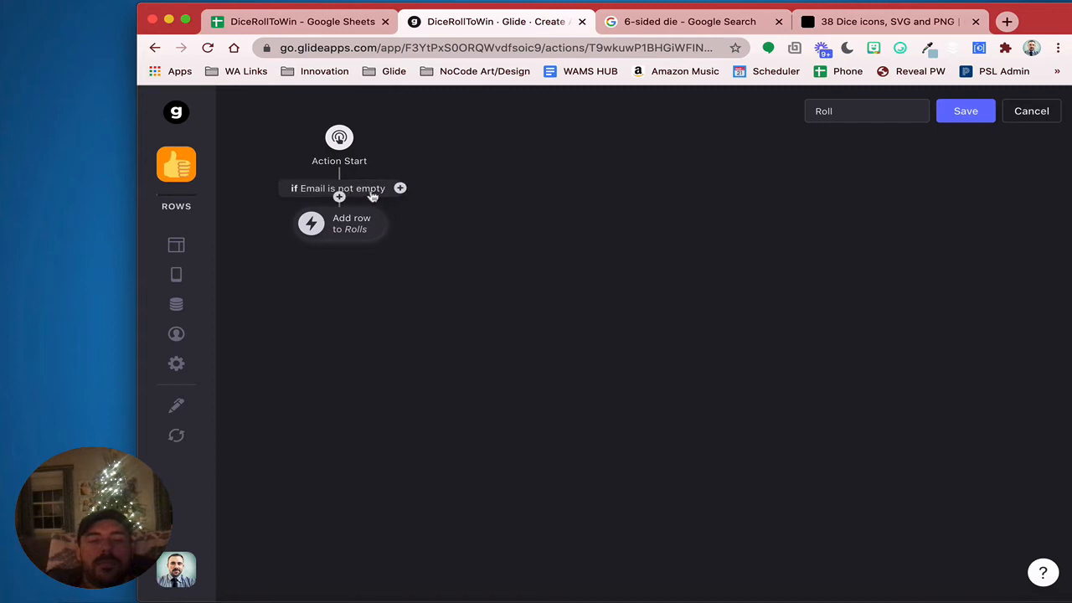
left_click(371, 194)
left_click(455, 175)
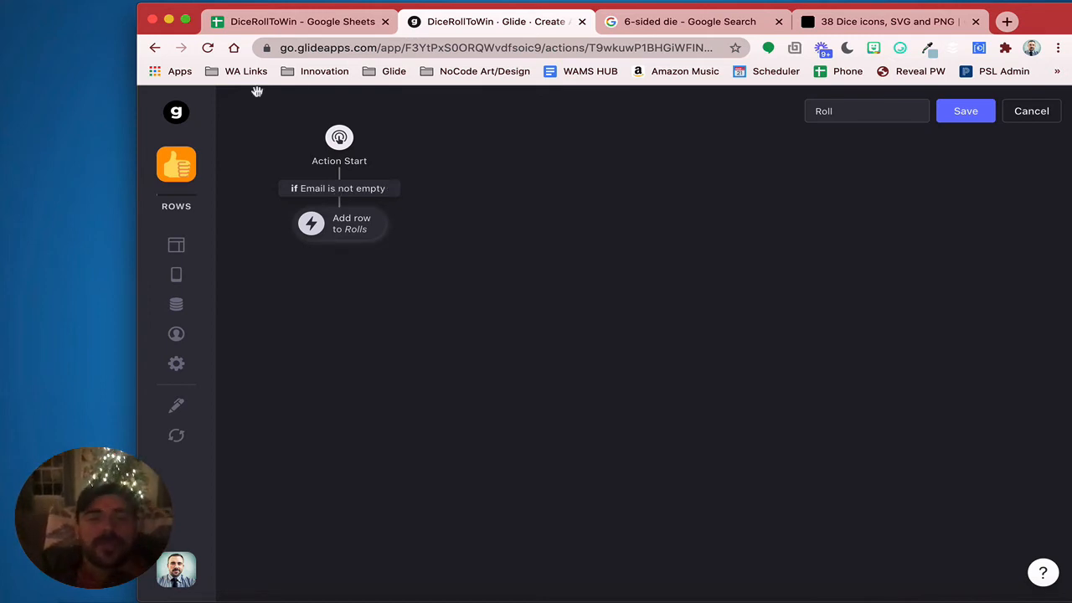
left_click(261, 22)
Enter a Points heading in cell D1 of the Rolls sheet
left_click(400, 587)
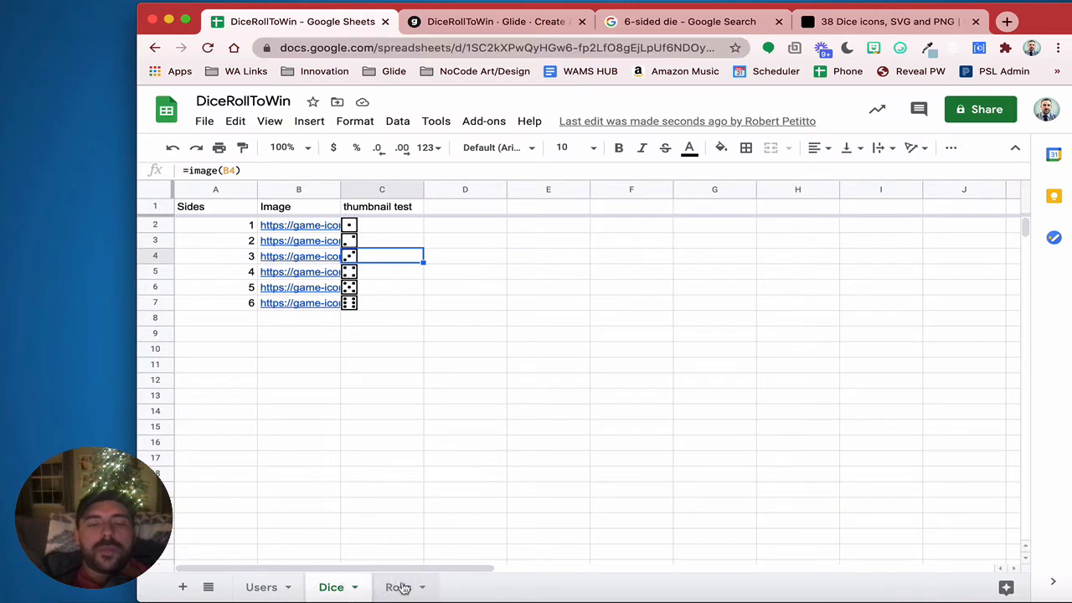
type("Points")
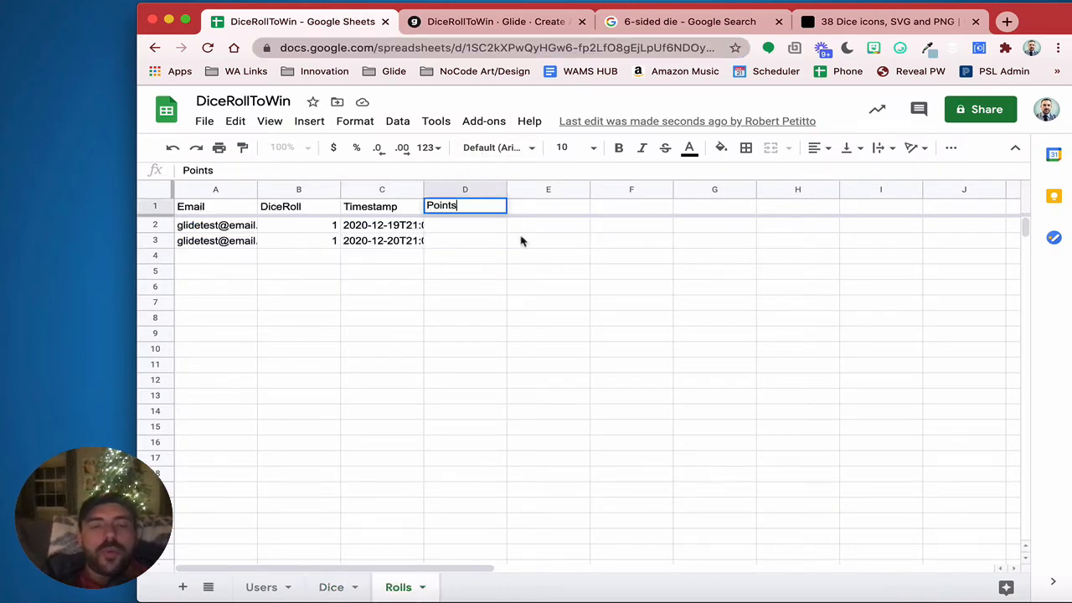
left_click(520, 242)
left_click_drag(473, 226, 477, 263)
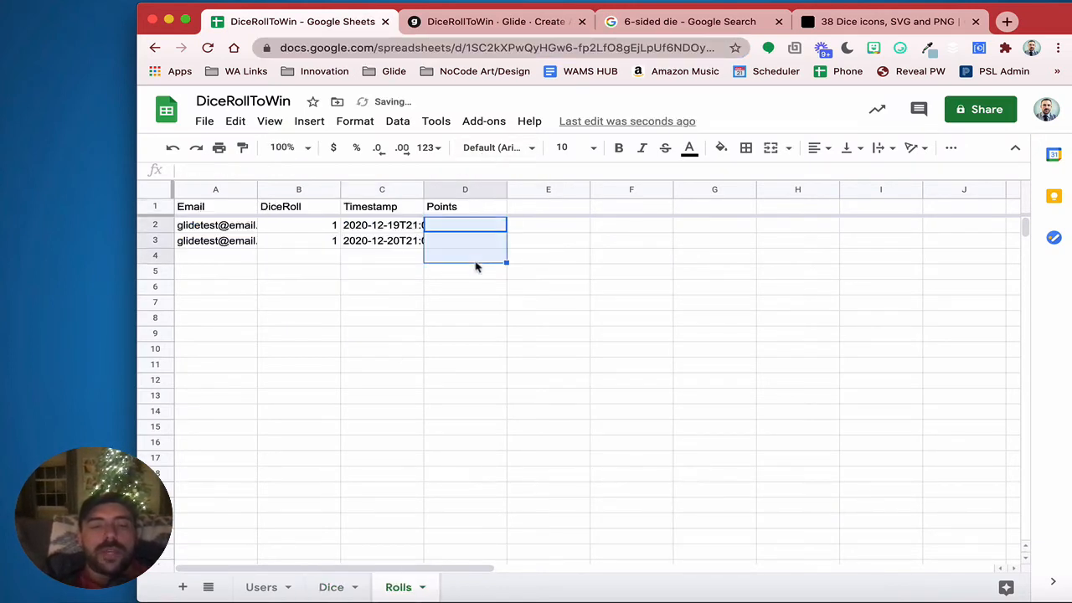
left_click(481, 11)
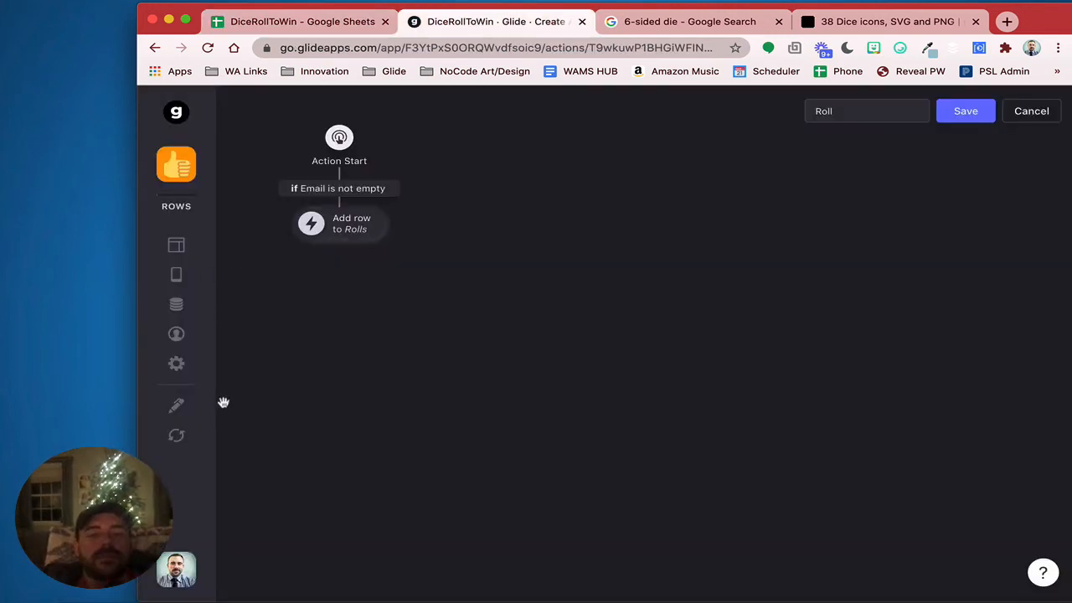
Set the Roll condition to lastRollValue equals 6 and add an empty else branch
left_click(365, 191)
left_click(331, 273)
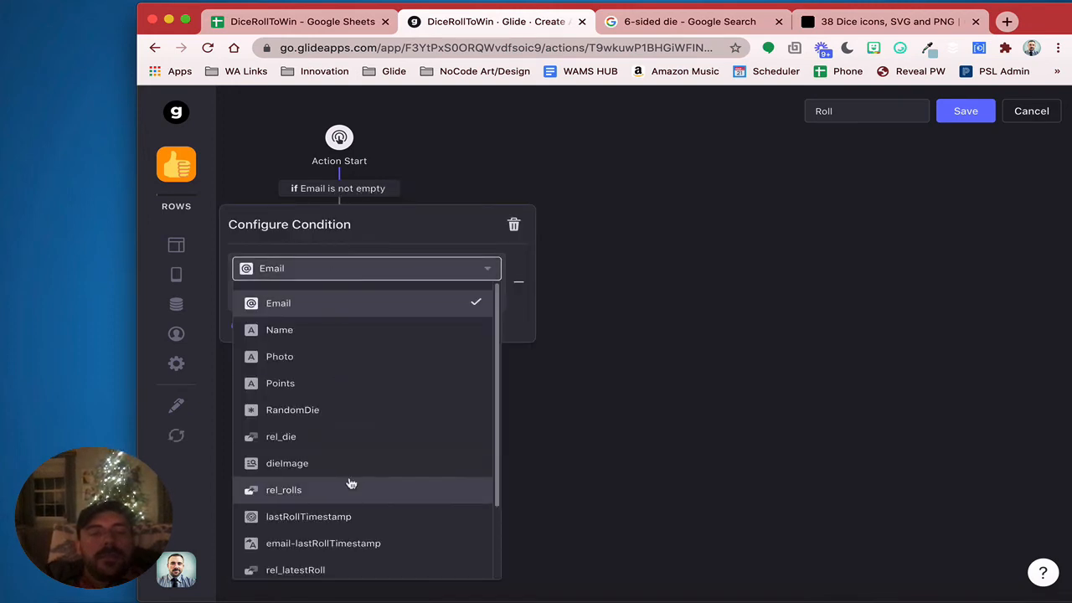
scroll(352, 484, "down", 2)
scroll(351, 482, "up", 2)
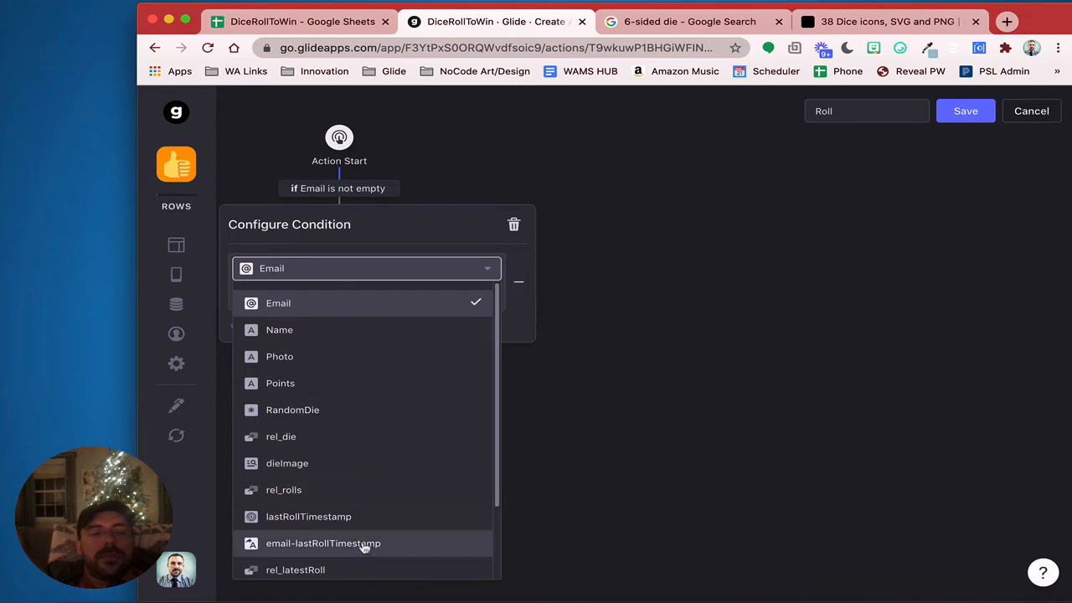
scroll(364, 548, "down", 2)
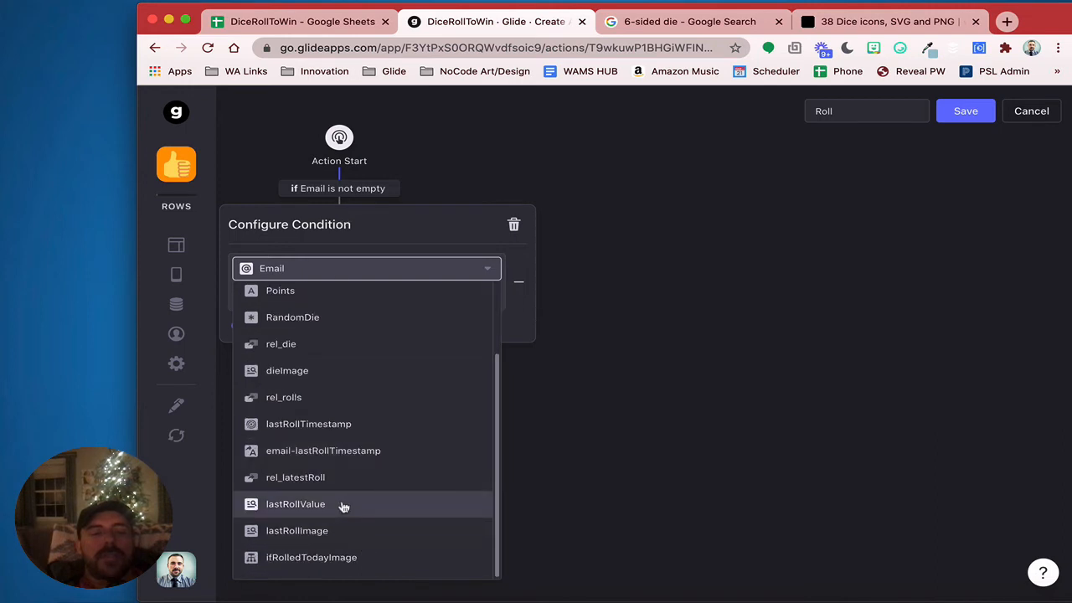
left_click(344, 507)
left_click(291, 295)
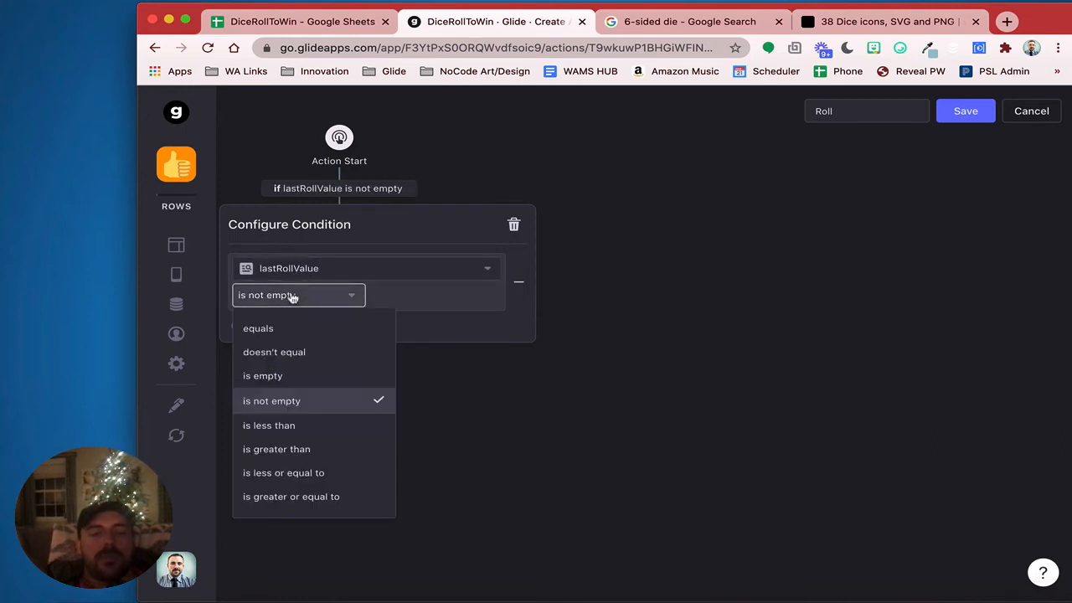
left_click(287, 329)
left_click(438, 294)
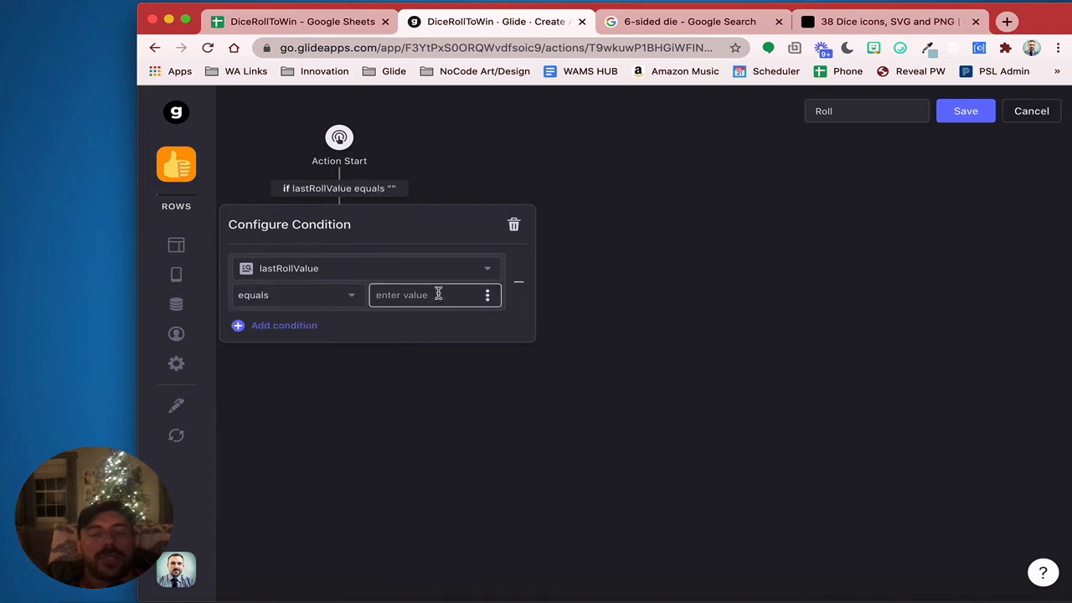
type("6")
left_click(457, 394)
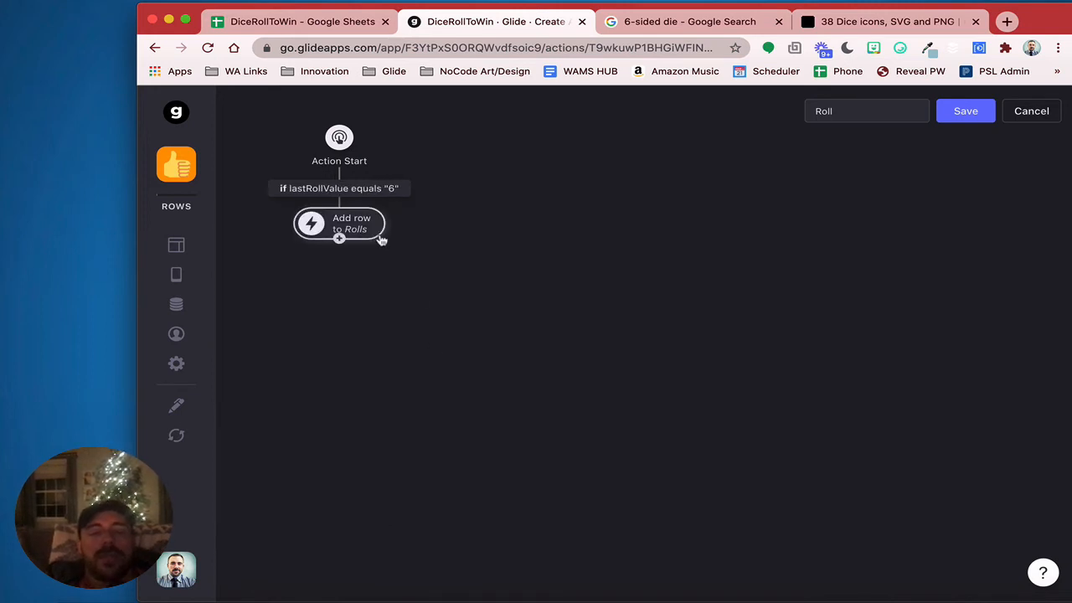
left_click(412, 188)
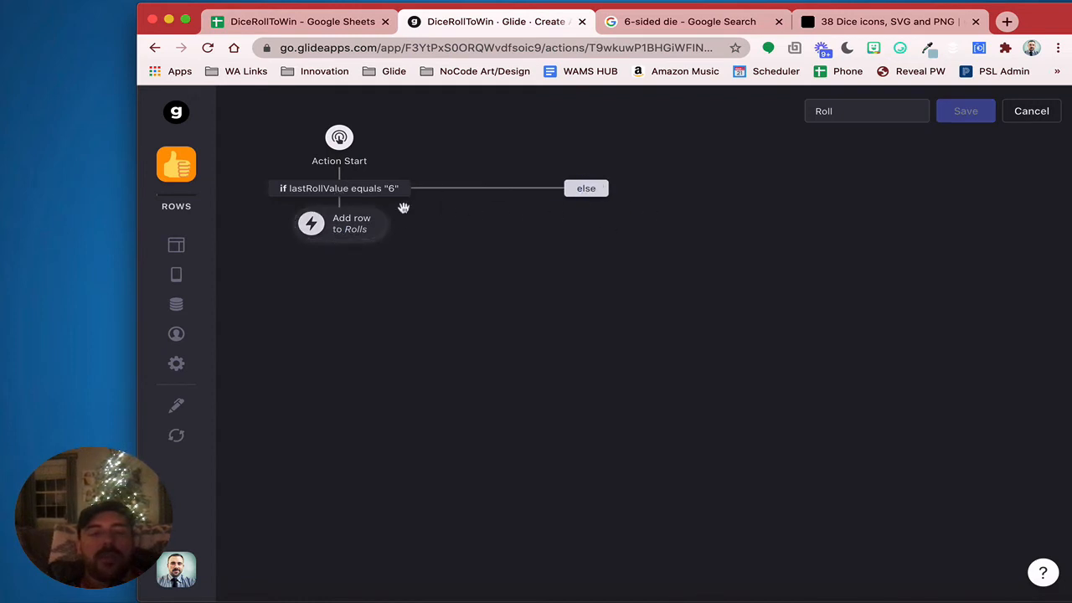
Give the winning branch's Rolls row a custom Points value of 10
left_click(369, 227)
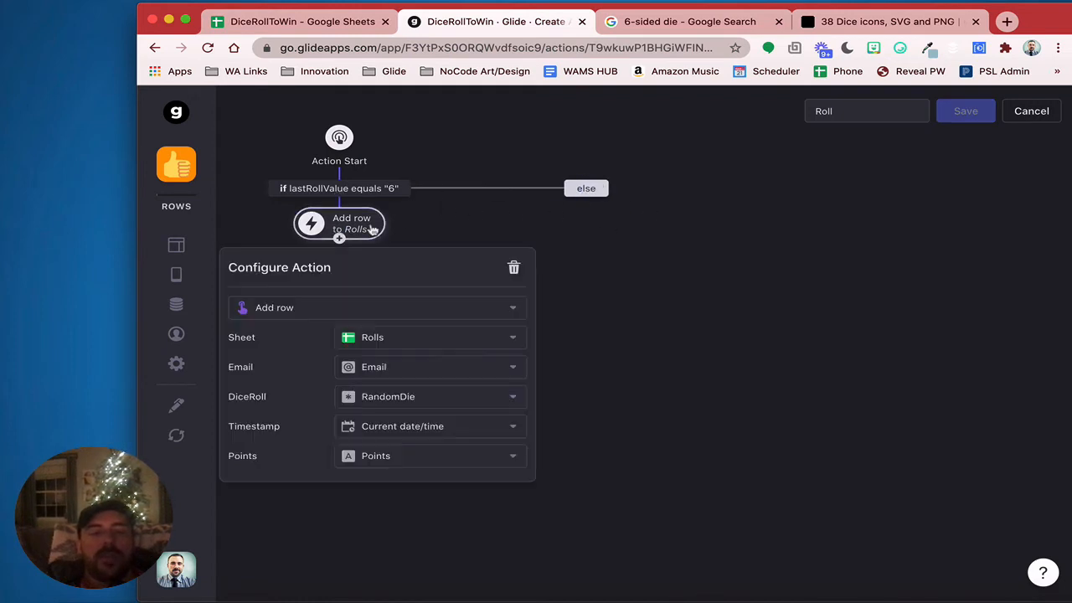
left_click(415, 463)
left_click(410, 131)
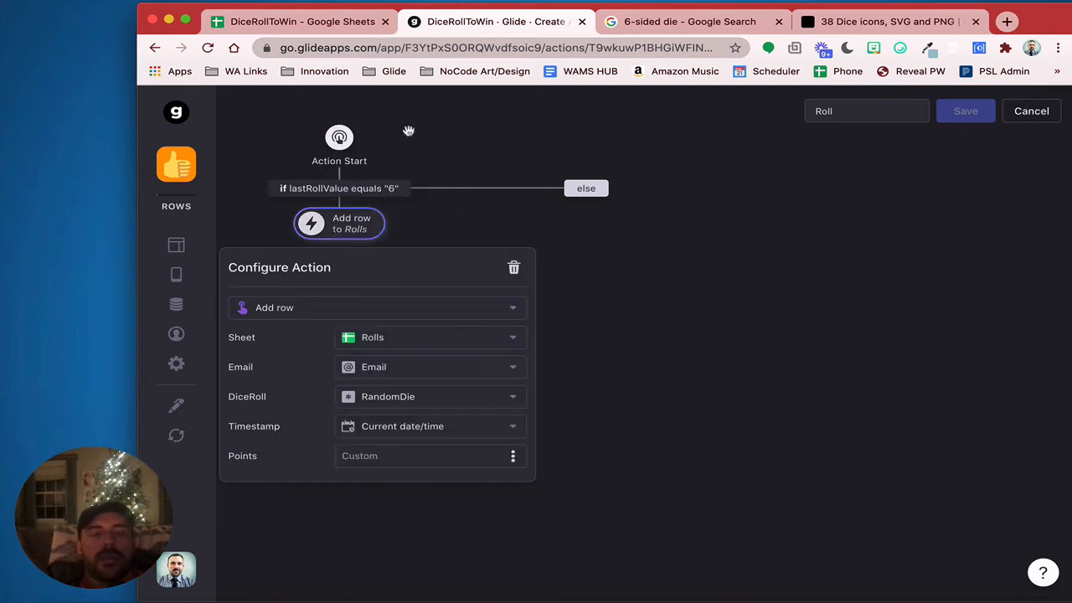
left_click(374, 453)
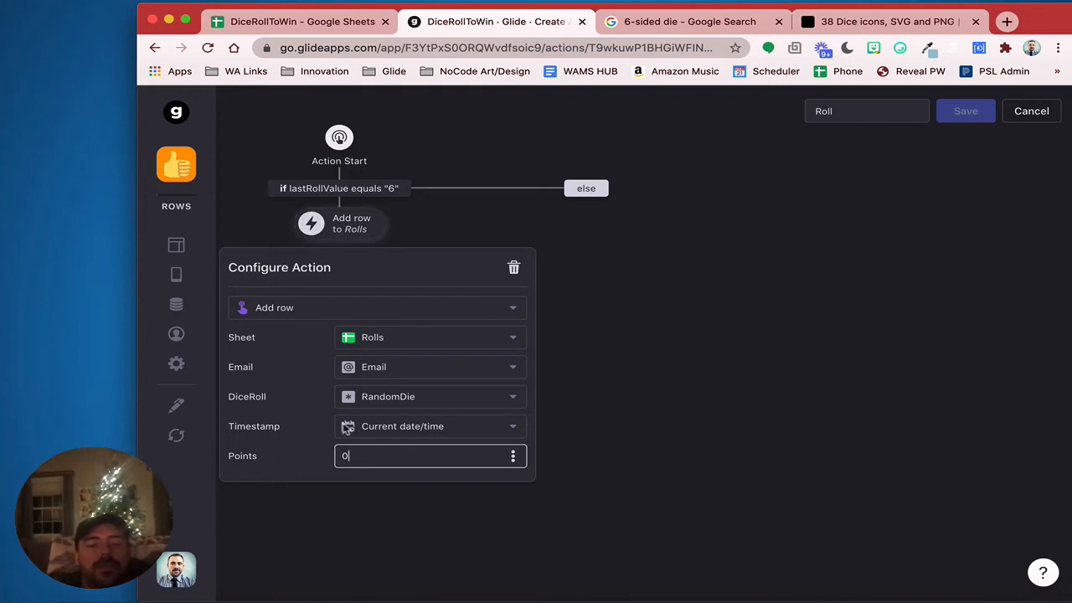
left_click(618, 335)
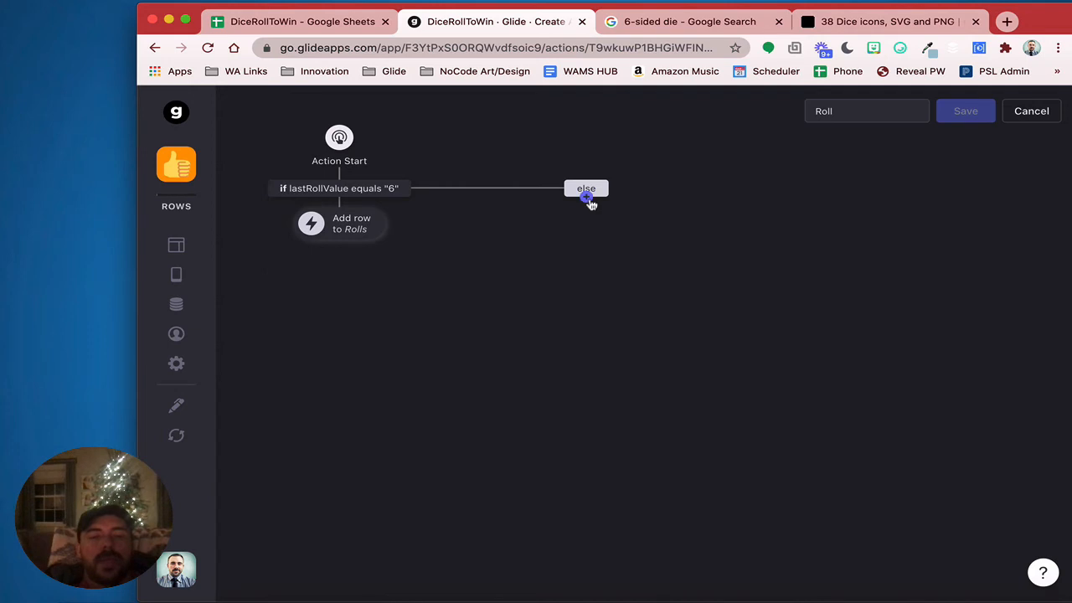
left_click(589, 200)
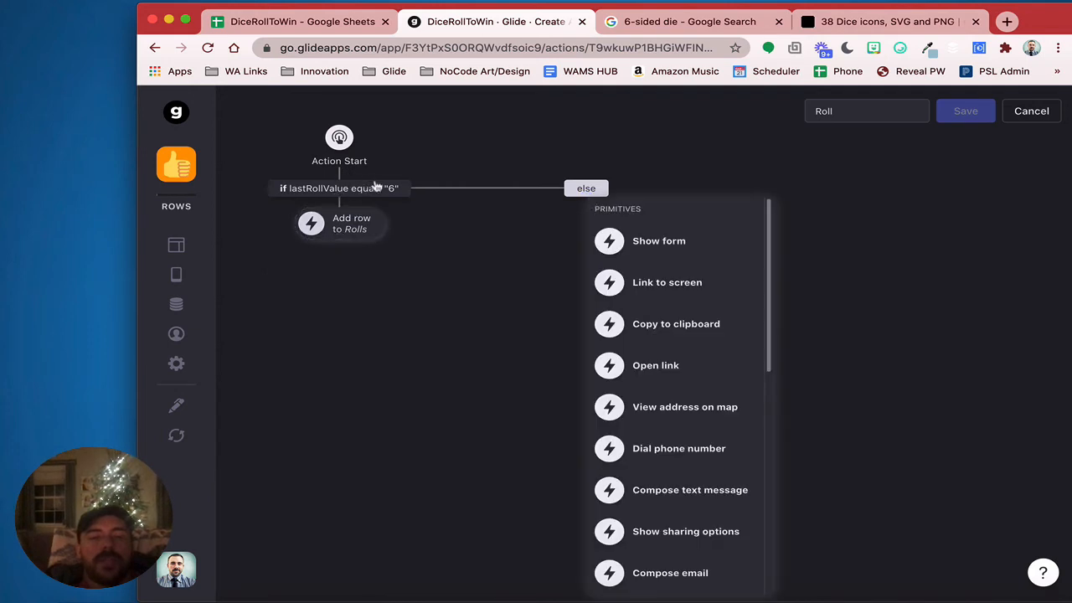
left_click(339, 224)
left_click(349, 455)
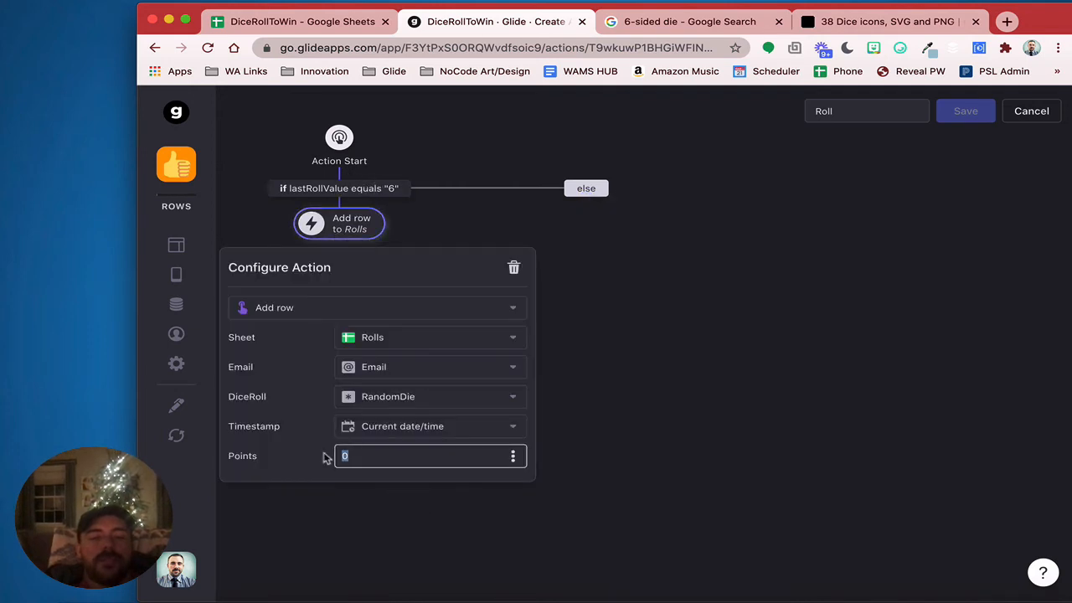
type("10")
left_click(720, 475)
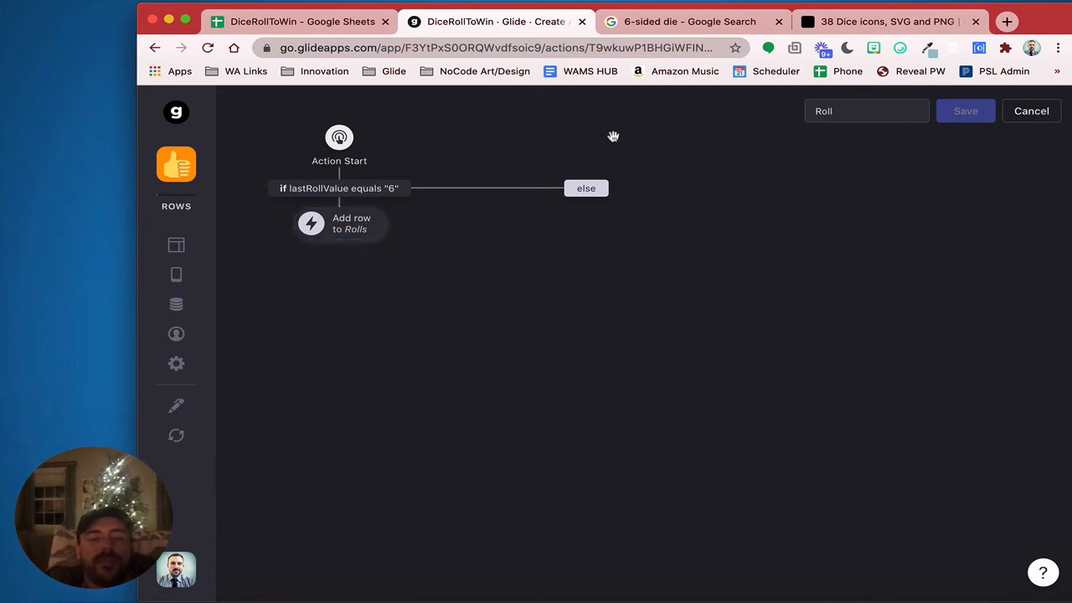
Add an Add row step to the else branch, targeting the Rolls sheet
left_click(585, 200)
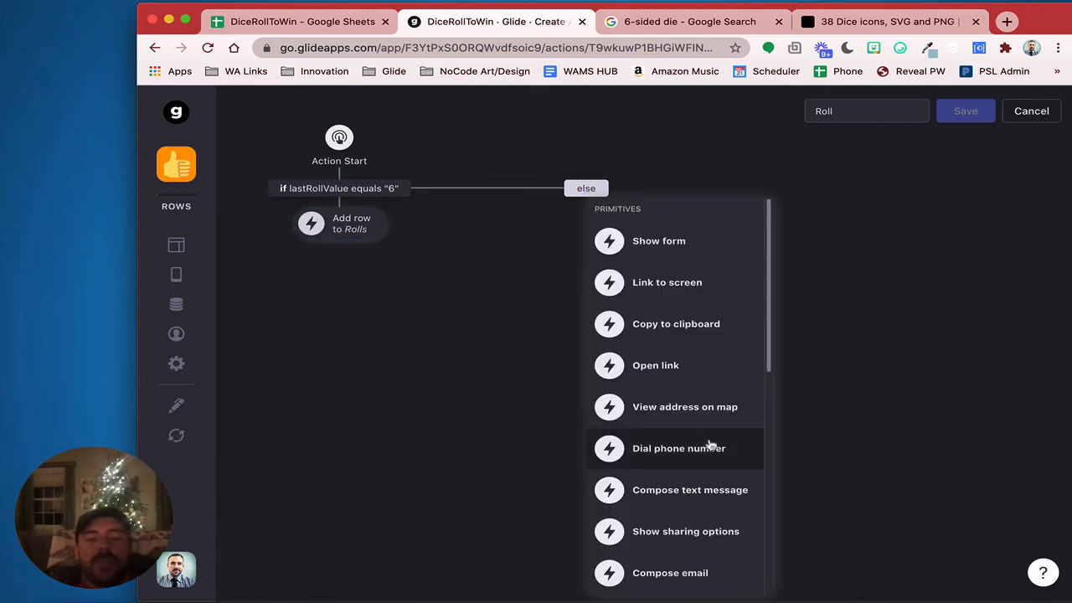
scroll(711, 444, "down", 3)
left_click(684, 452)
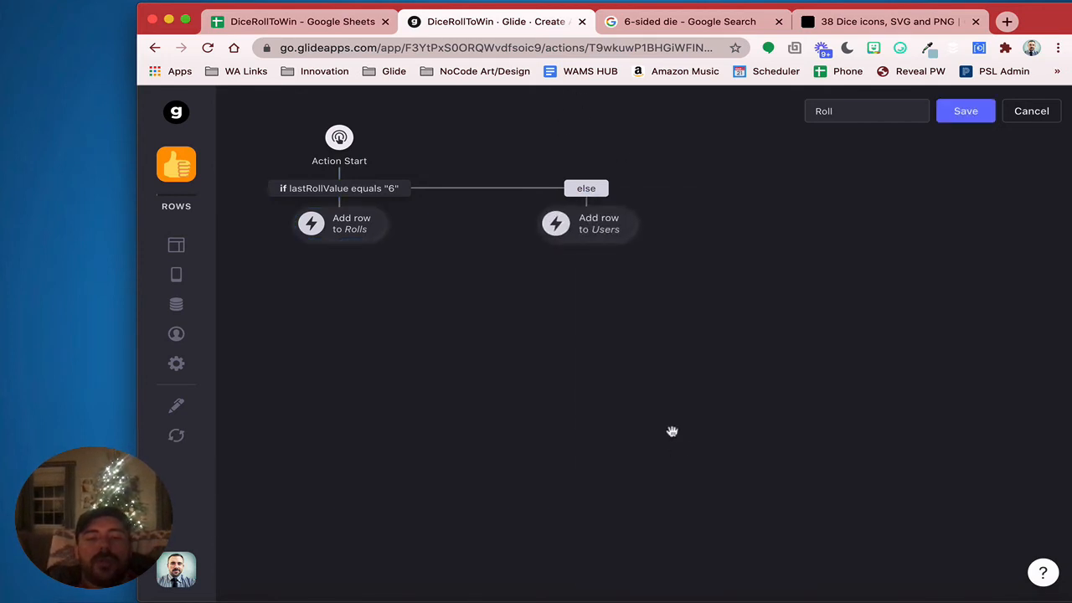
left_click(585, 231)
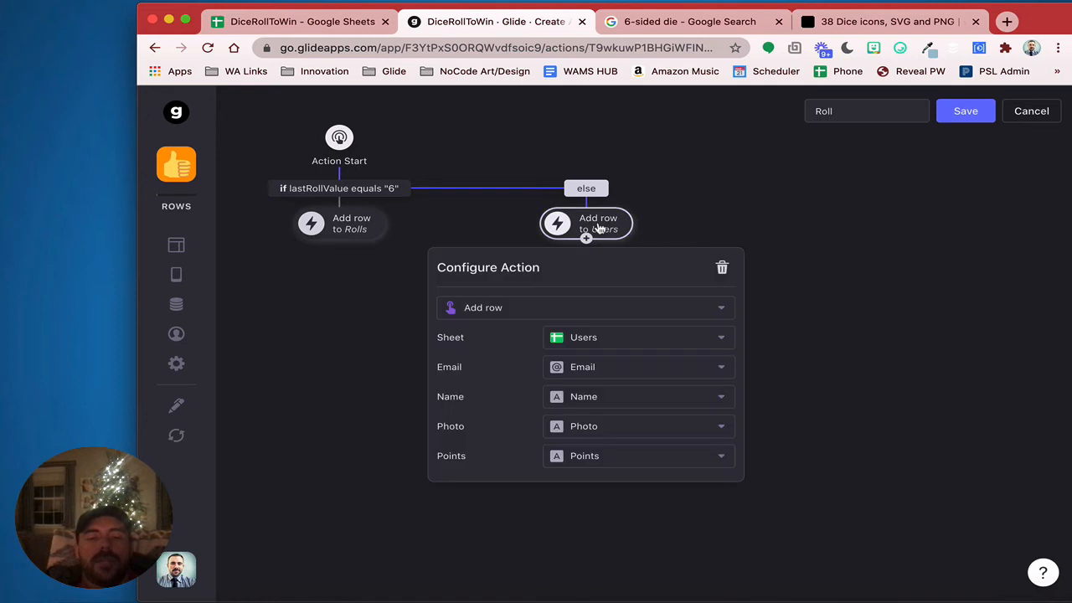
left_click(628, 344)
left_click(614, 424)
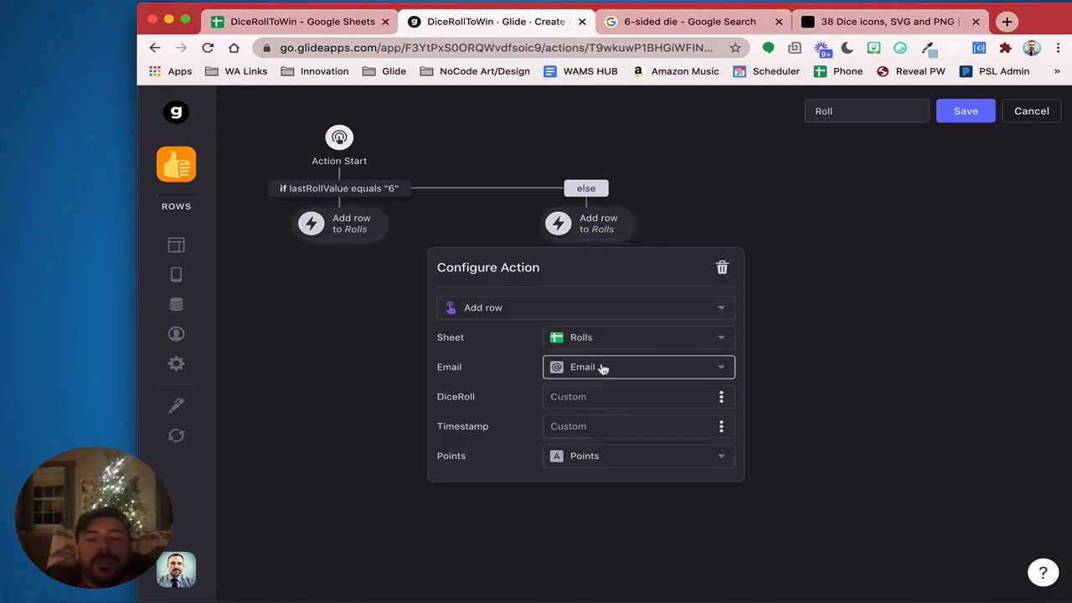
Fill the else row: DiceRoll from RandomDie, Timestamp current date/time, Points custom 0
left_click(721, 397)
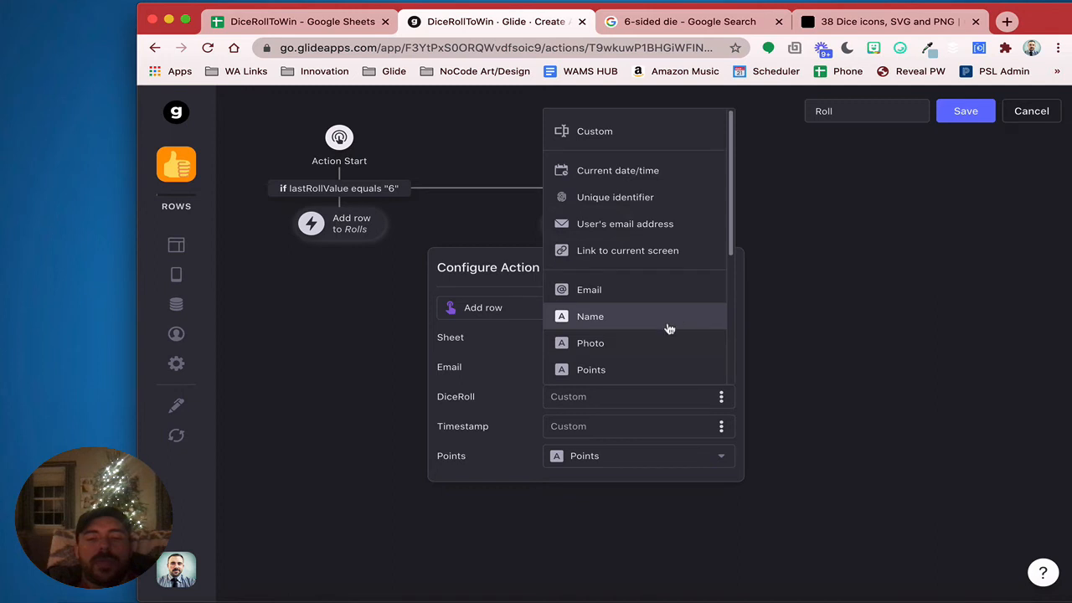
scroll(669, 328, "down", 3)
left_click(659, 166)
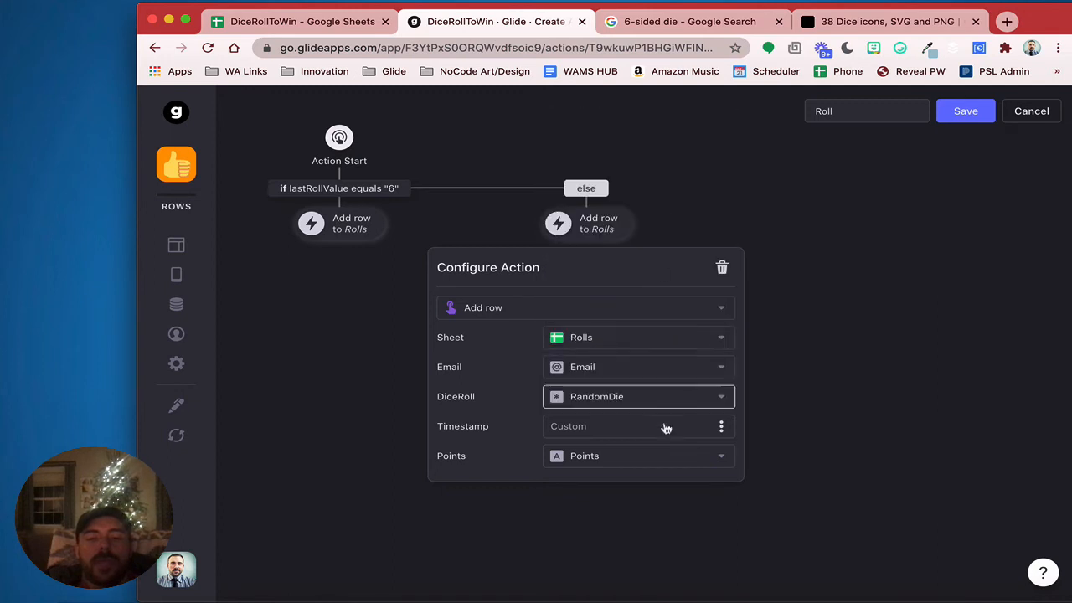
left_click(720, 427)
scroll(668, 218, "down", 1)
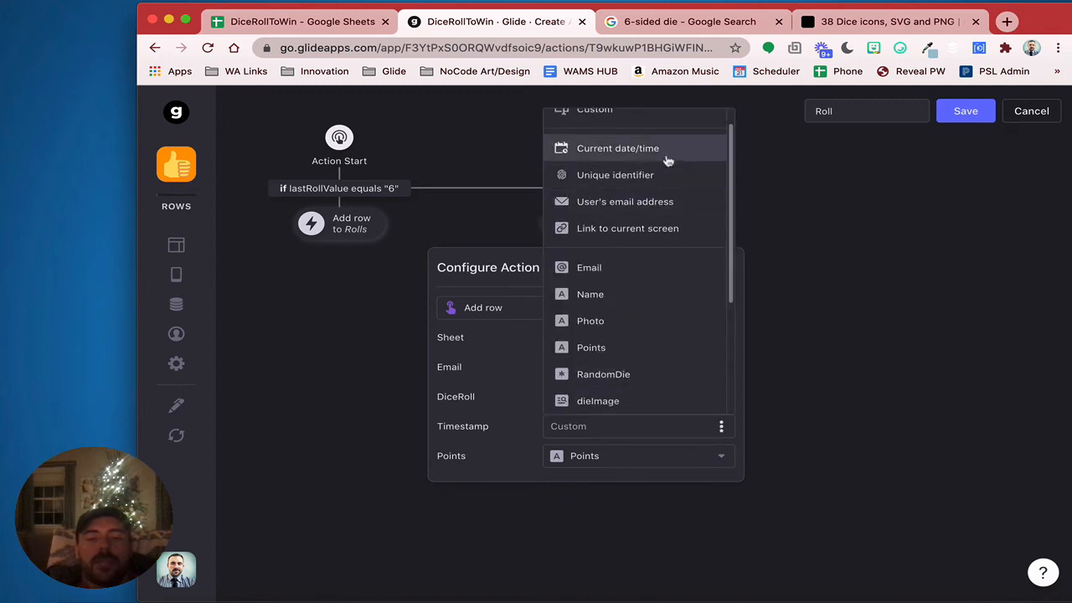
left_click(668, 160)
left_click(635, 459)
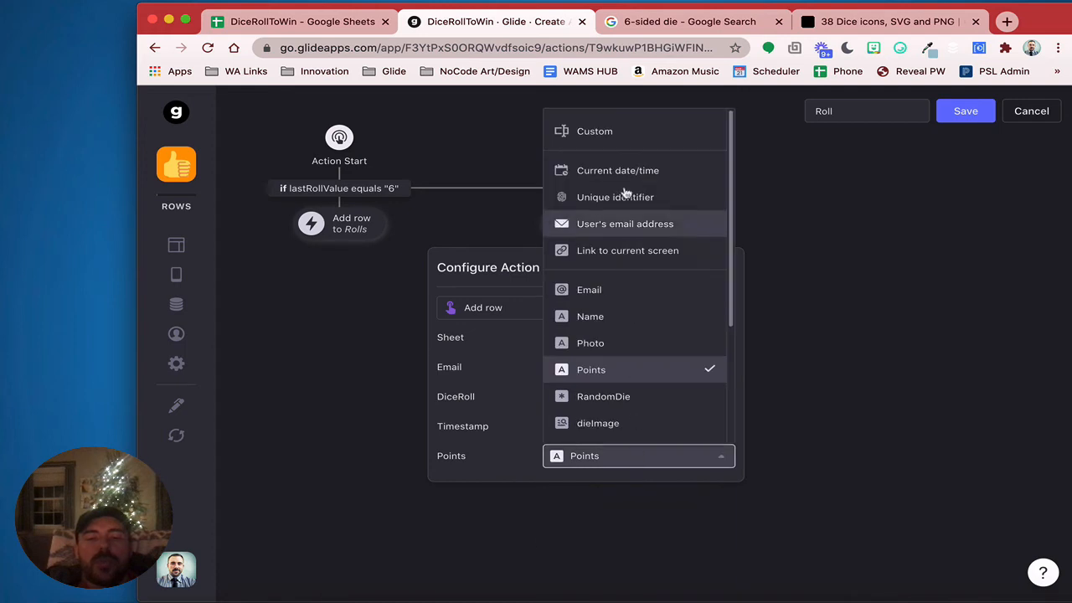
left_click(624, 134)
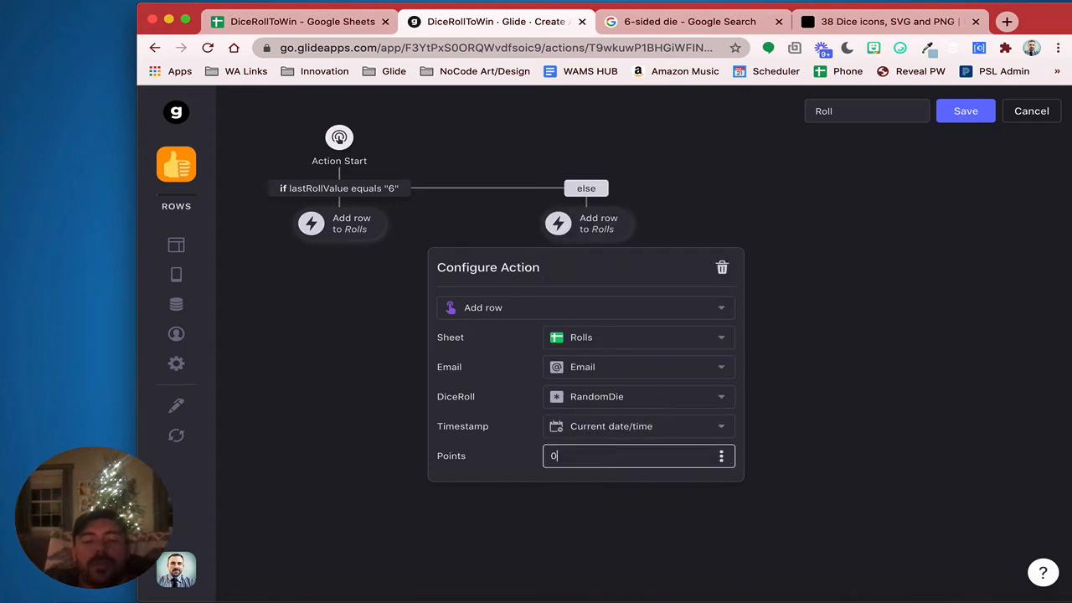
left_click(902, 450)
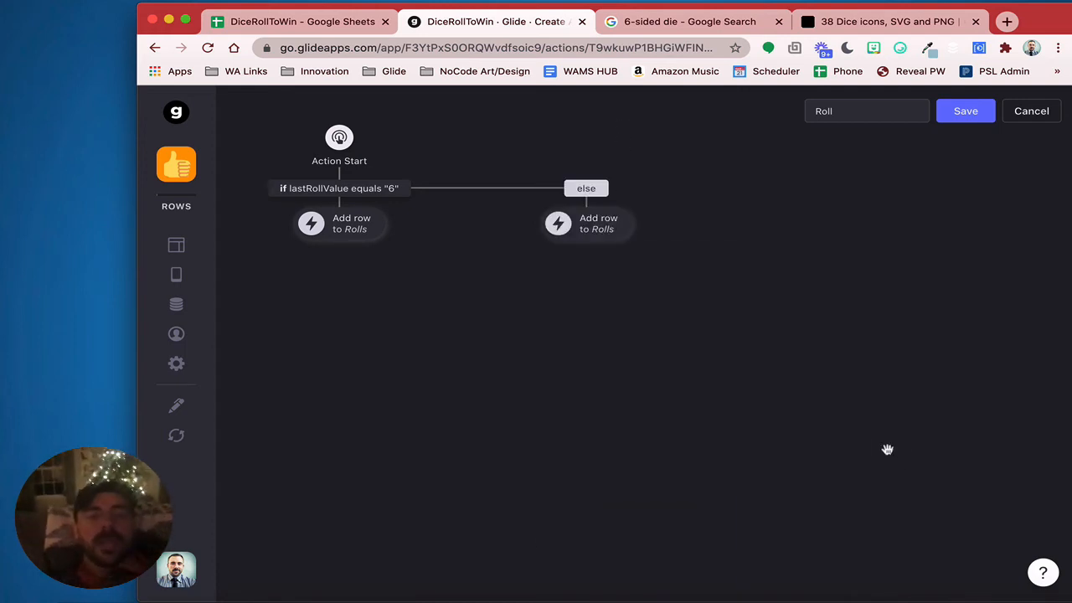
left_click(340, 231)
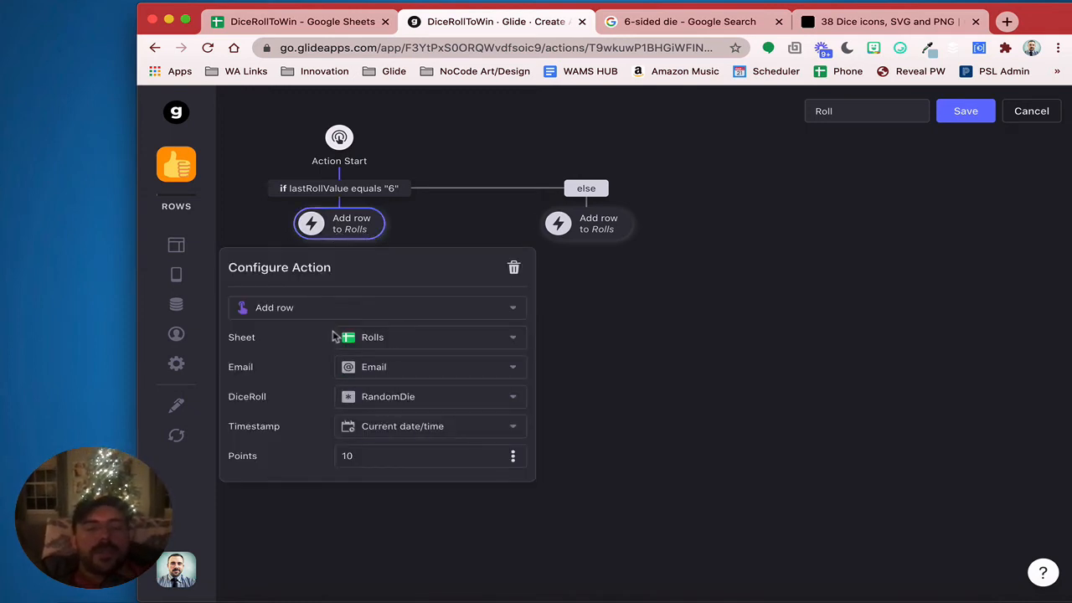
left_click(628, 406)
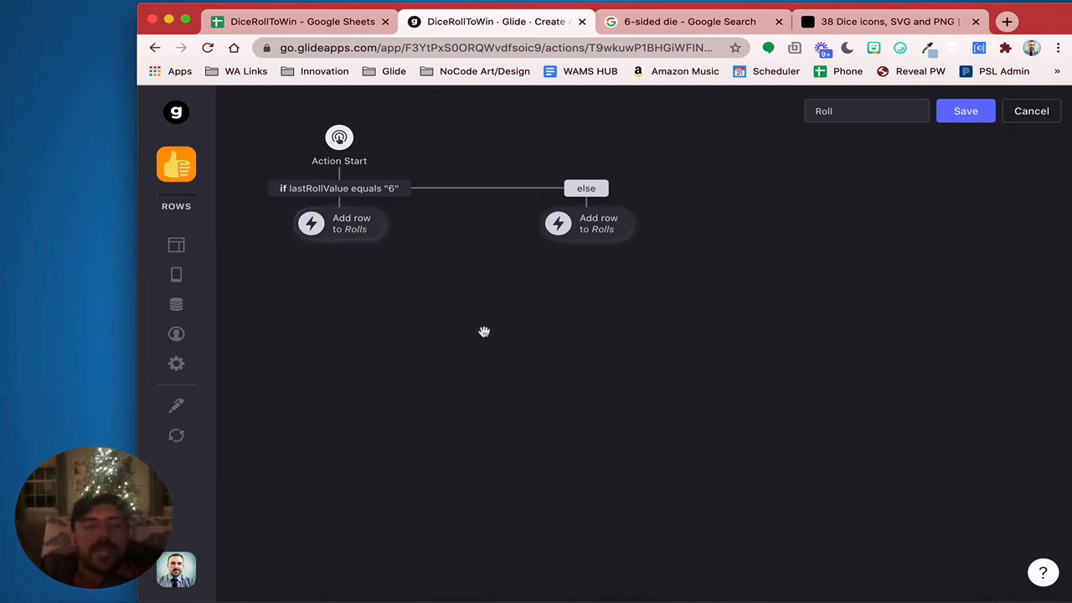
Add a Show notification step after the Add row in both branches
left_click(340, 242)
scroll(394, 479, "down", 3)
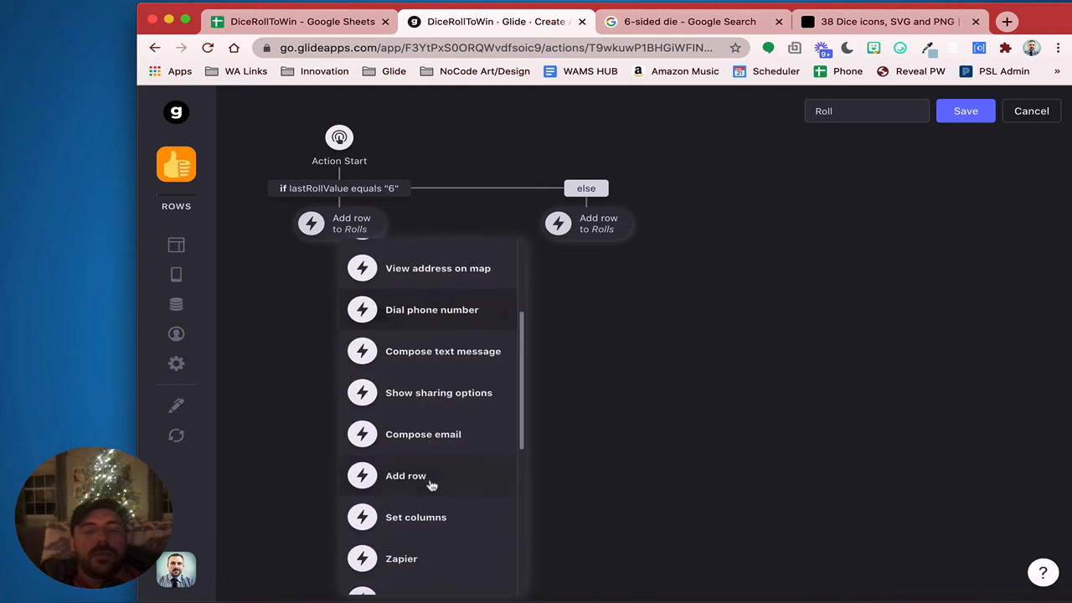
scroll(431, 486, "down", 6)
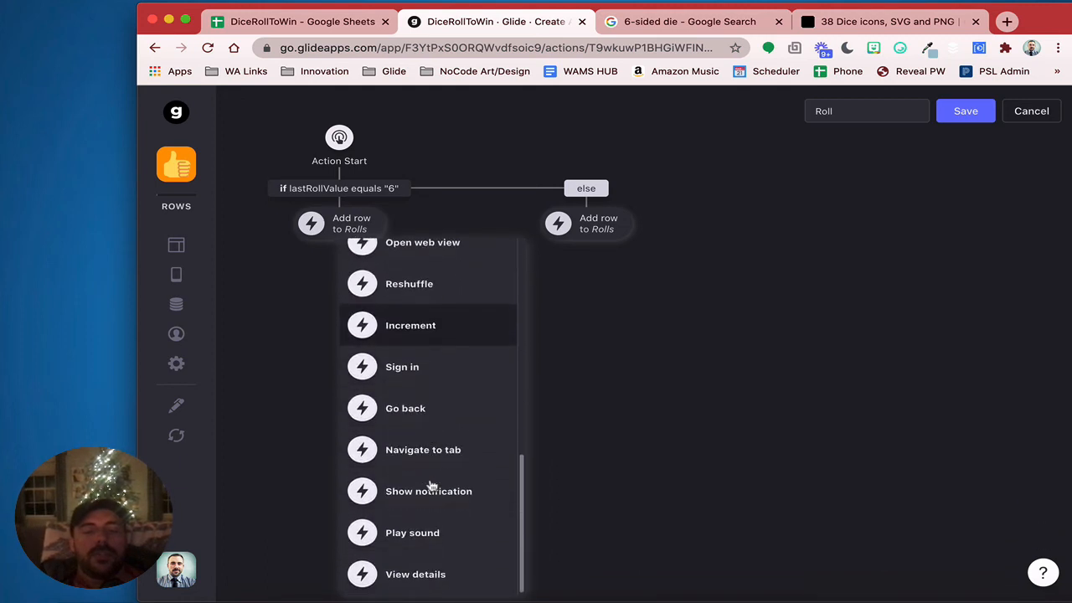
left_click(429, 491)
left_click(586, 236)
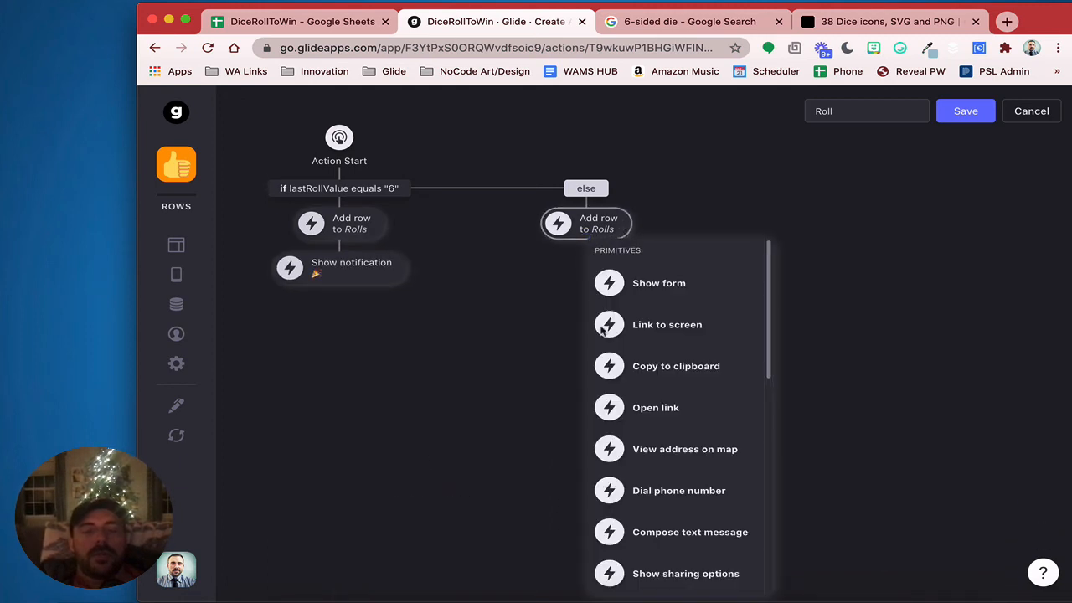
scroll(624, 377, "down", 8)
left_click(673, 492)
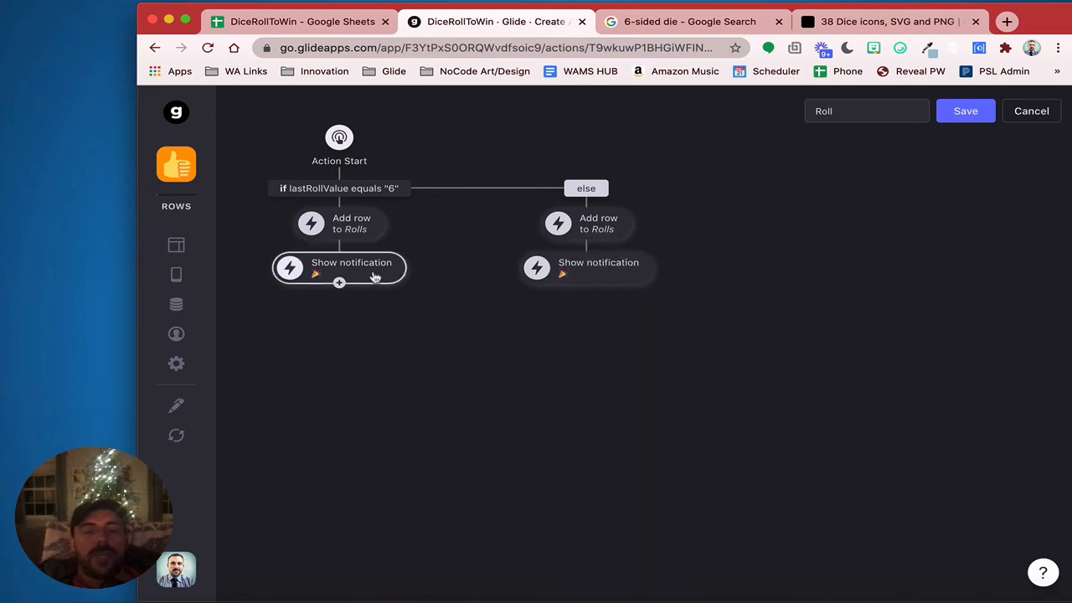
Set messages 'You win 10 points!' and Failure-icon 'You do not win today :('
left_click(587, 278)
left_click(578, 412)
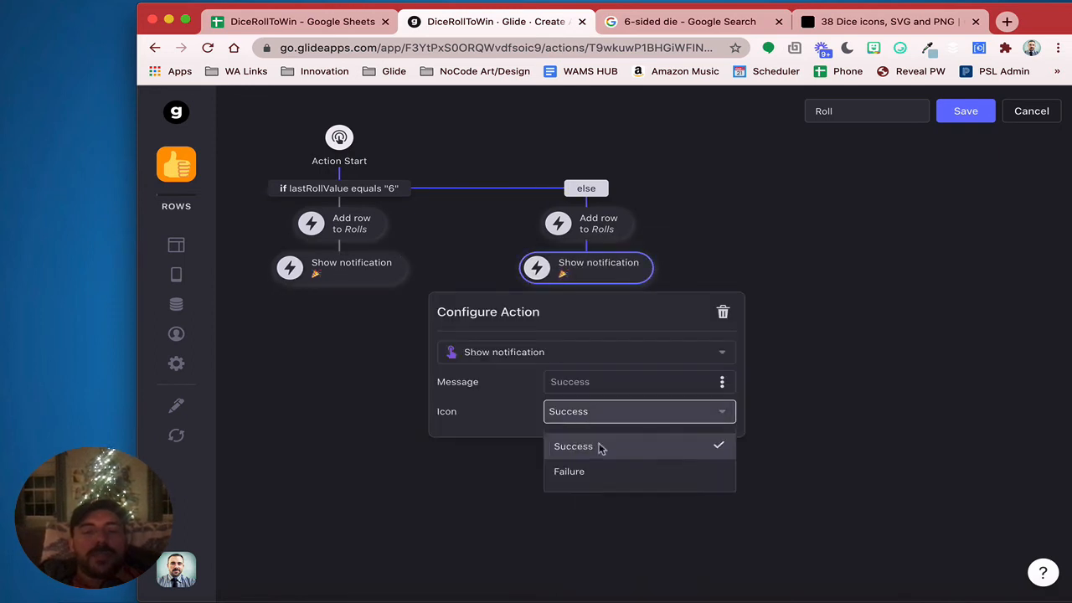
left_click(590, 470)
left_click(343, 267)
left_click(376, 381)
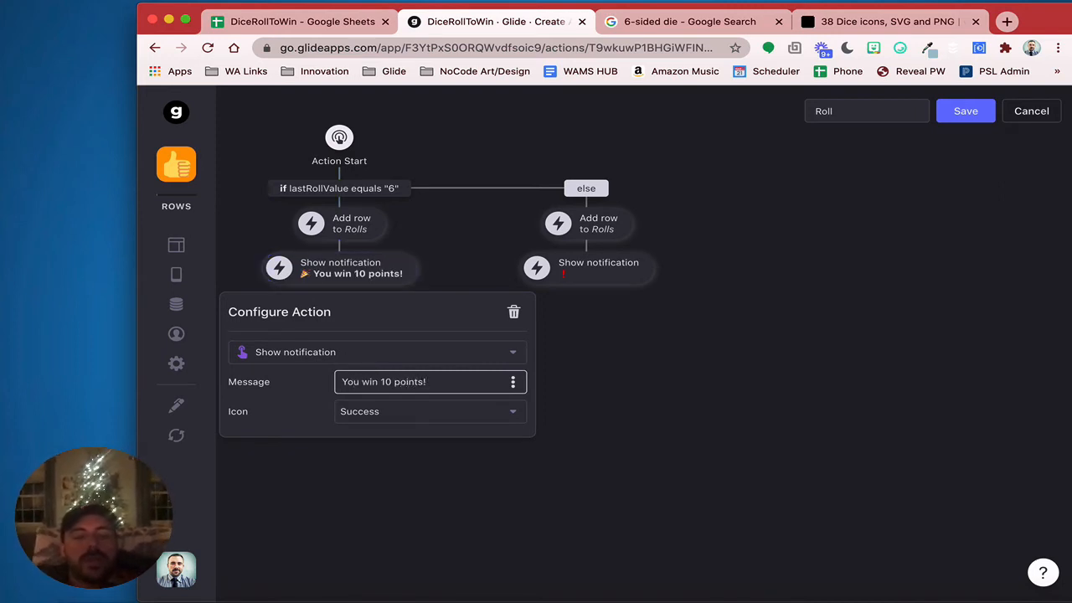
left_click(598, 394)
left_click(611, 274)
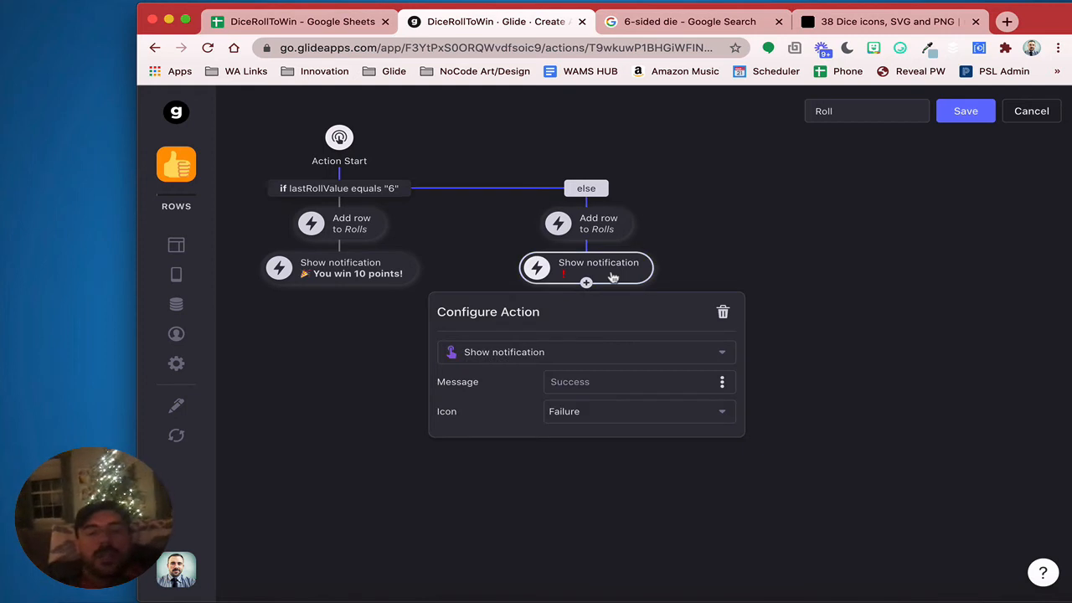
left_click(597, 382)
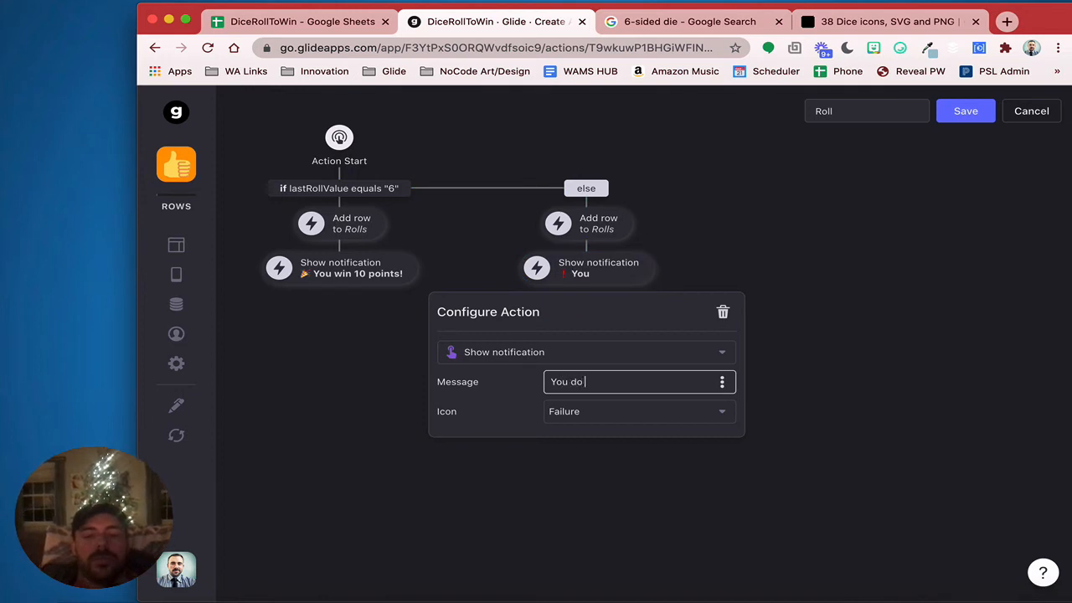
key("BackSpace")
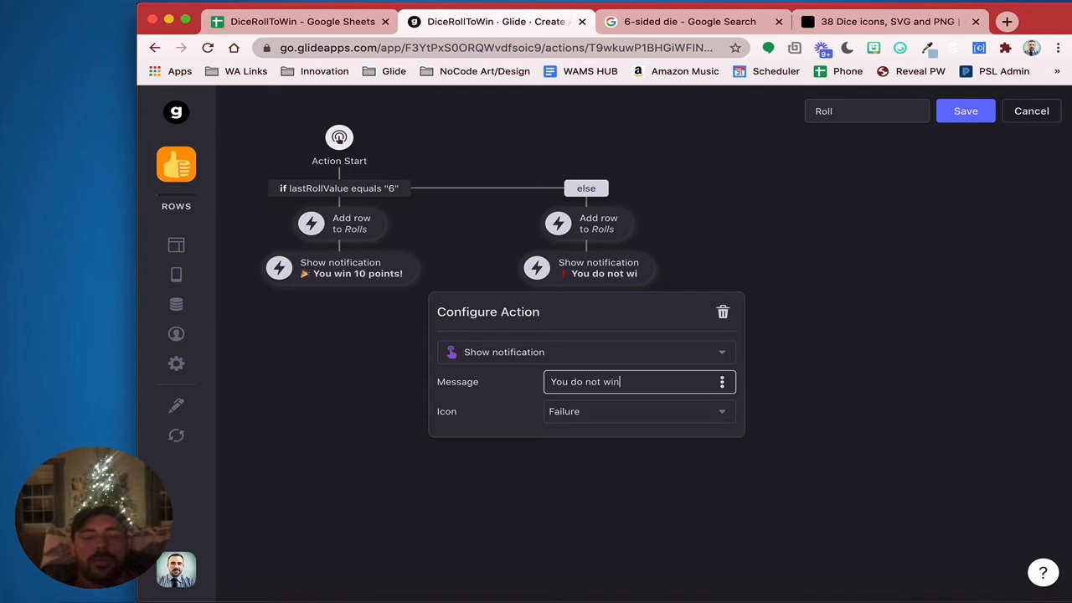
type("n today :(")
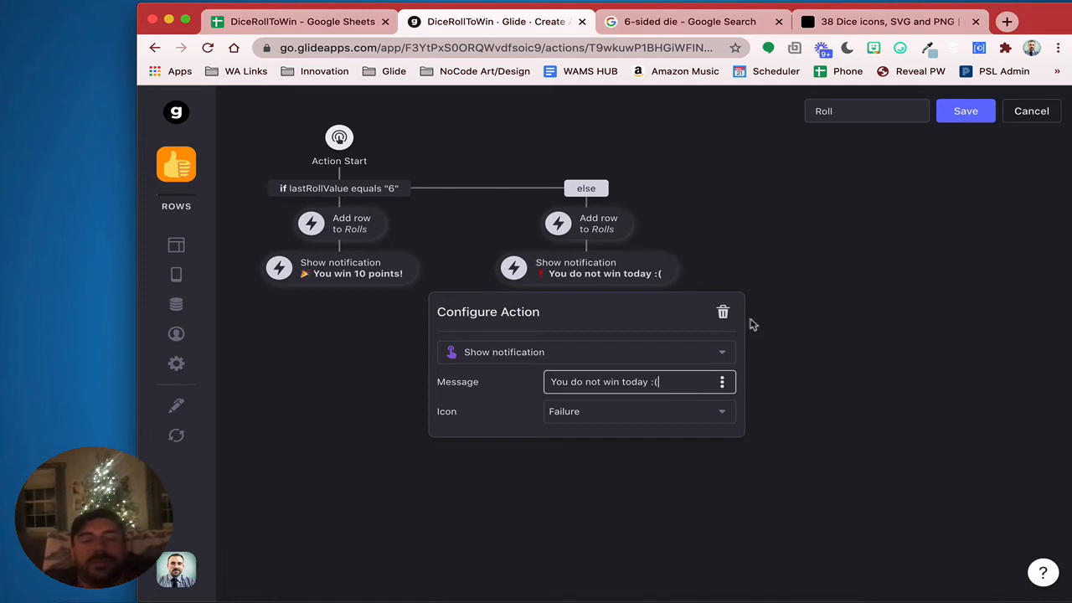
left_click(893, 294)
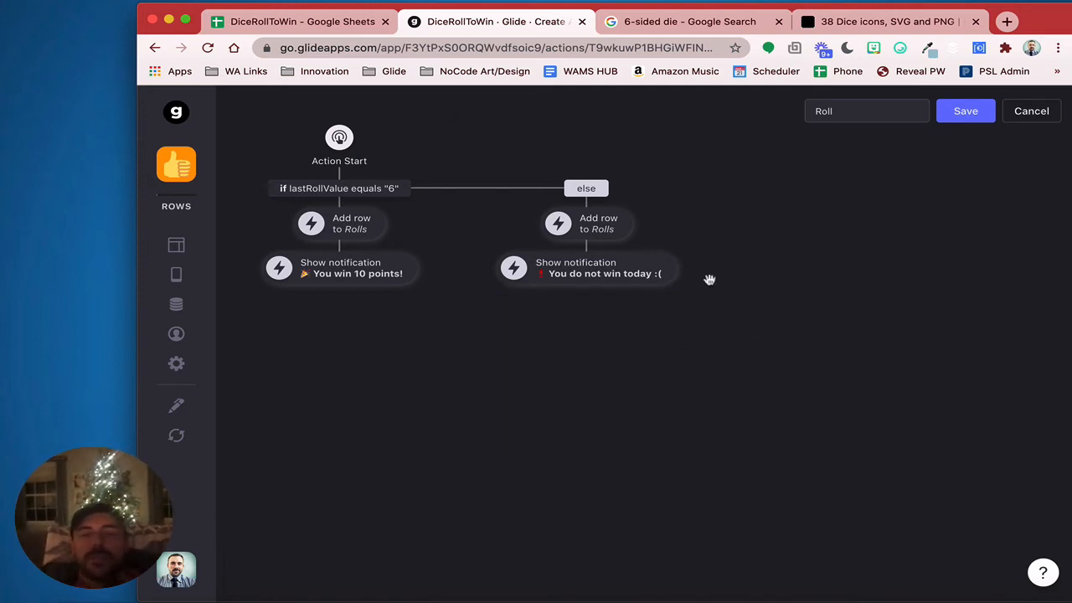
Save the Roll action and return to the screen's components
left_click(966, 112)
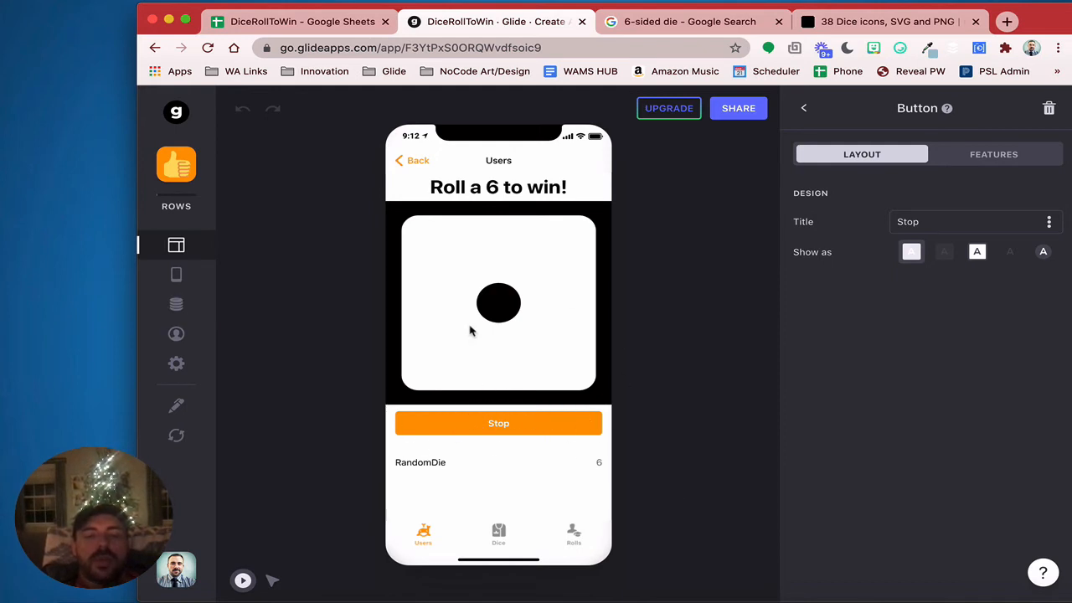
left_click(1053, 223)
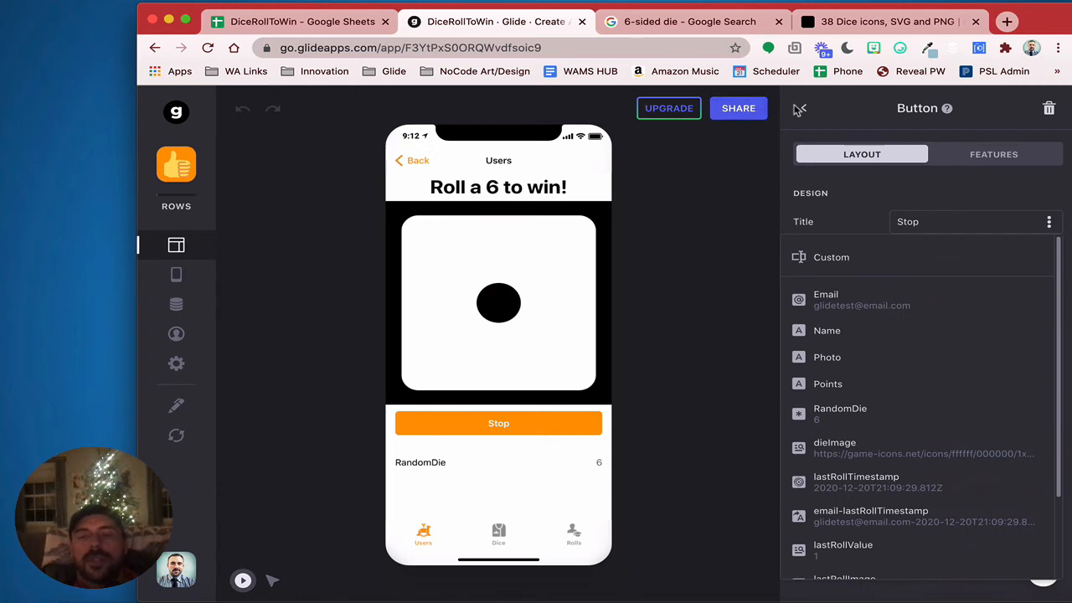
left_click(915, 181)
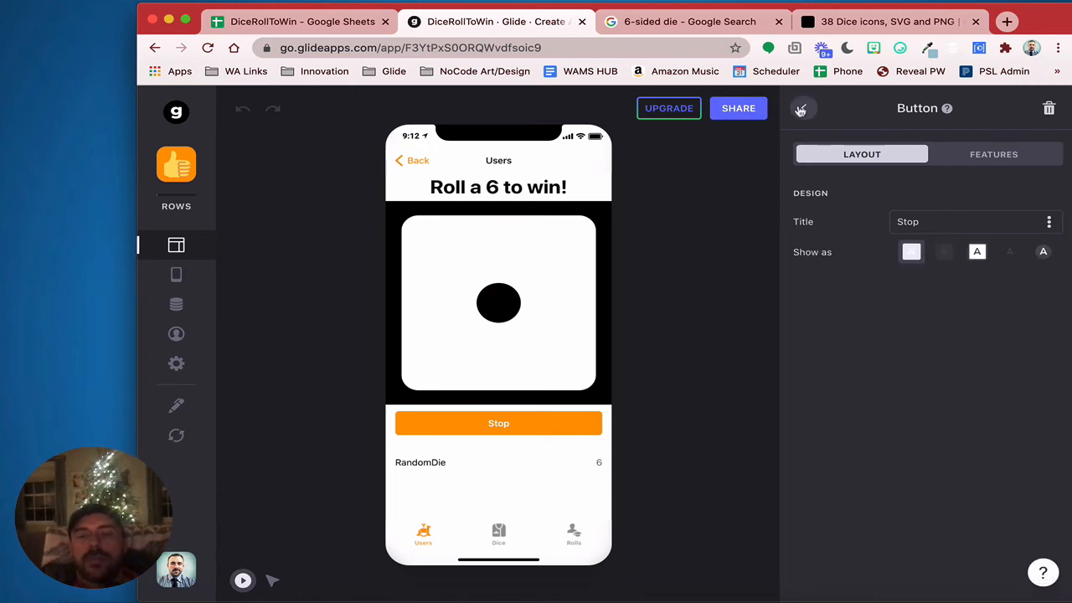
left_click(801, 110)
Give the Stop button a visibility condition: lastRollTimestamp is before today
left_click(876, 427)
left_click(973, 151)
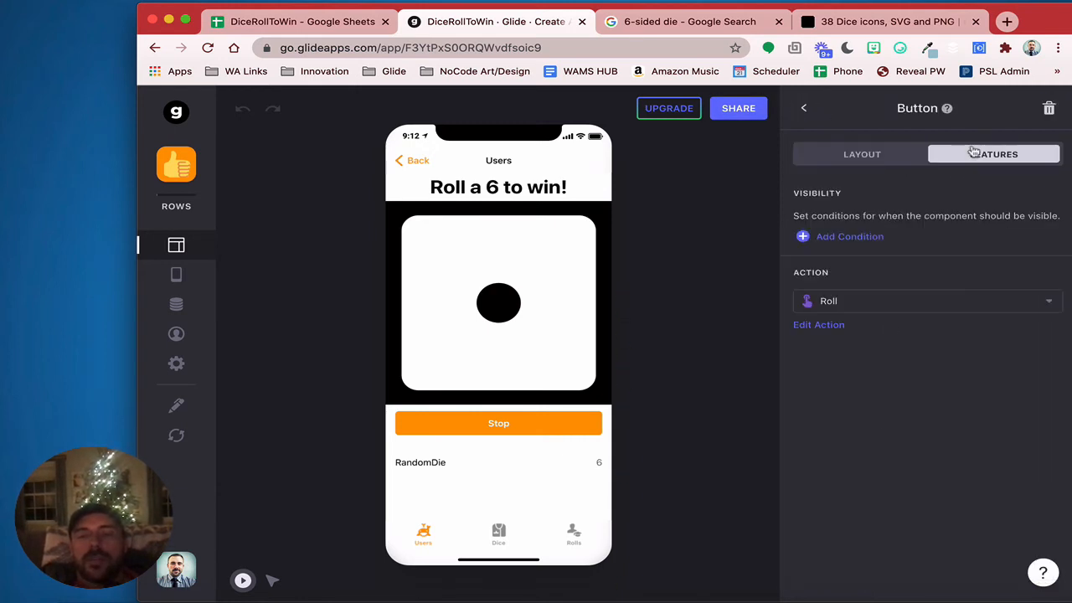
left_click(849, 239)
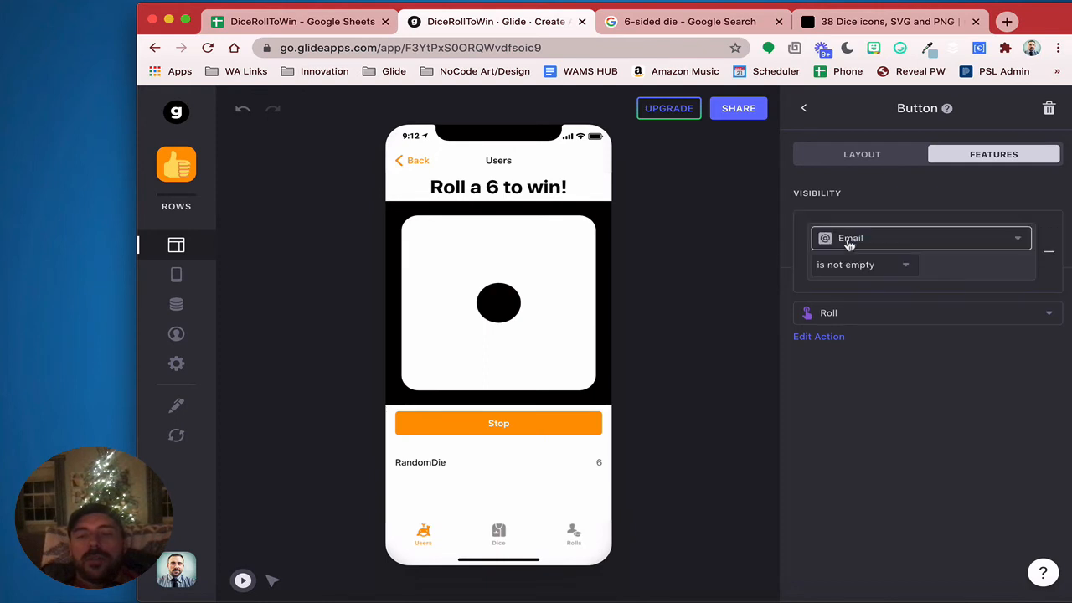
left_click(854, 240)
scroll(911, 499, "down", 2)
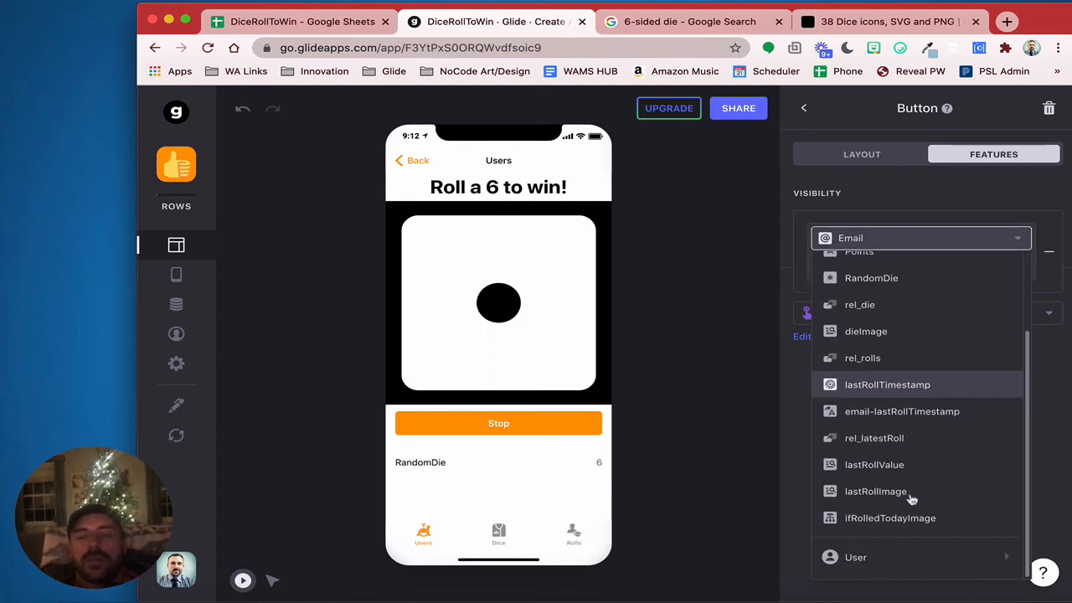
left_click(926, 386)
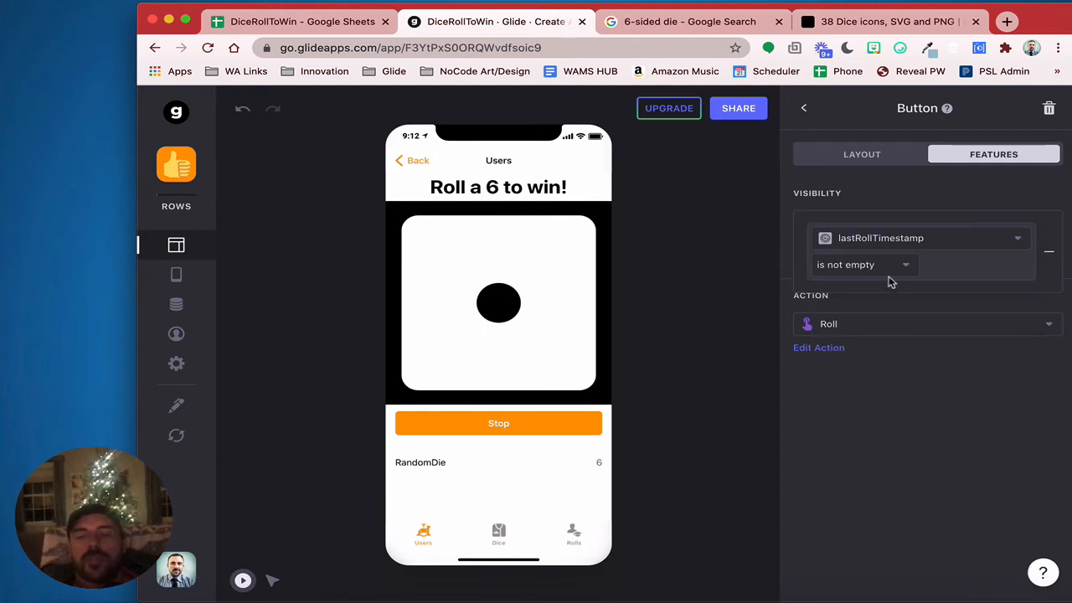
left_click(884, 265)
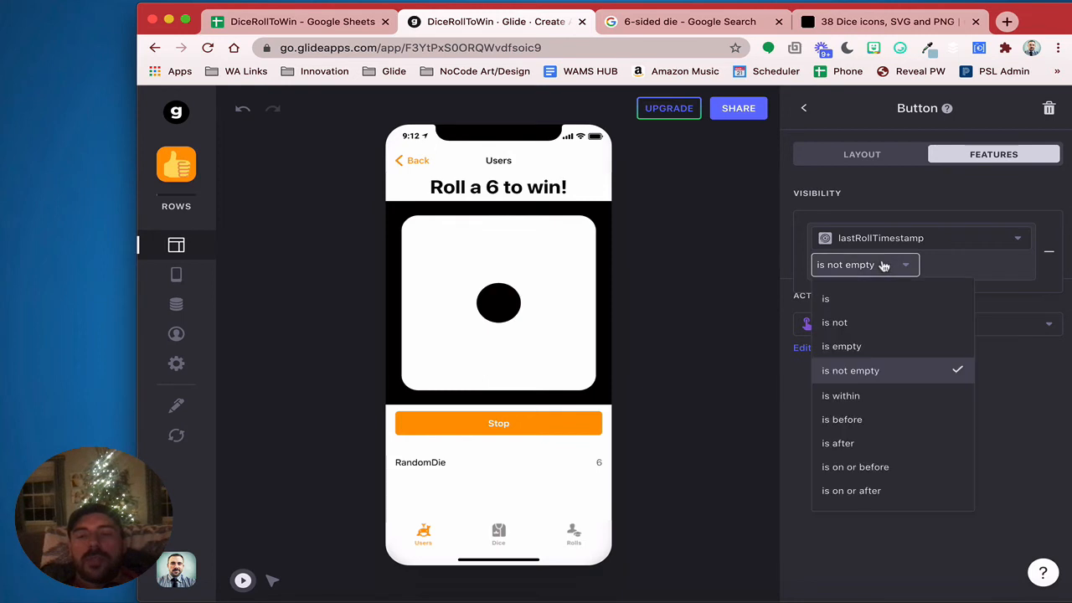
left_click(869, 428)
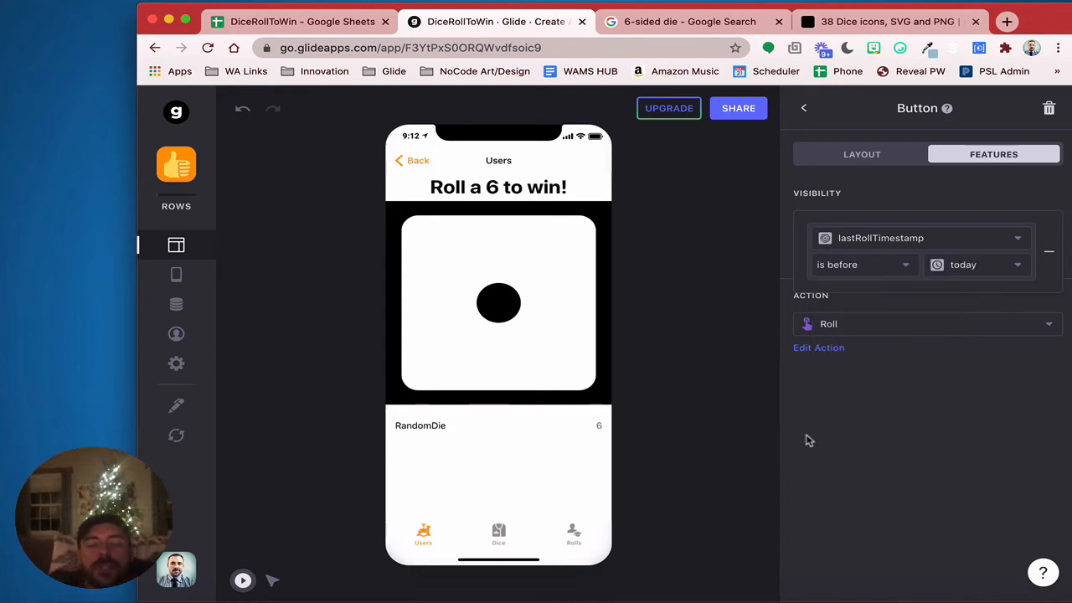
left_click(804, 107)
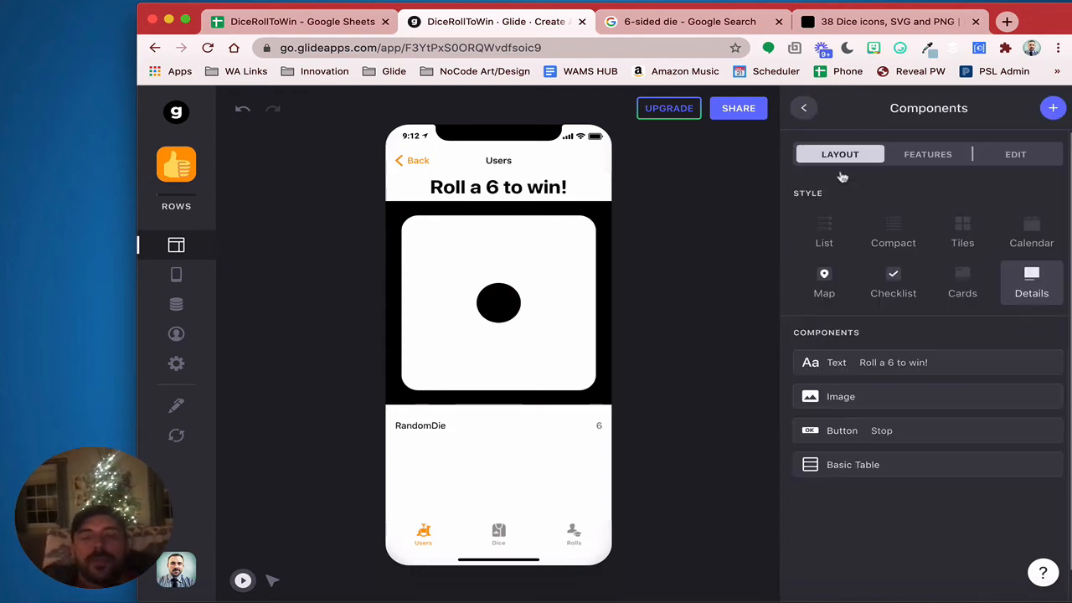
Remove the Basic Table and add a new button to the screen
left_click(1049, 465)
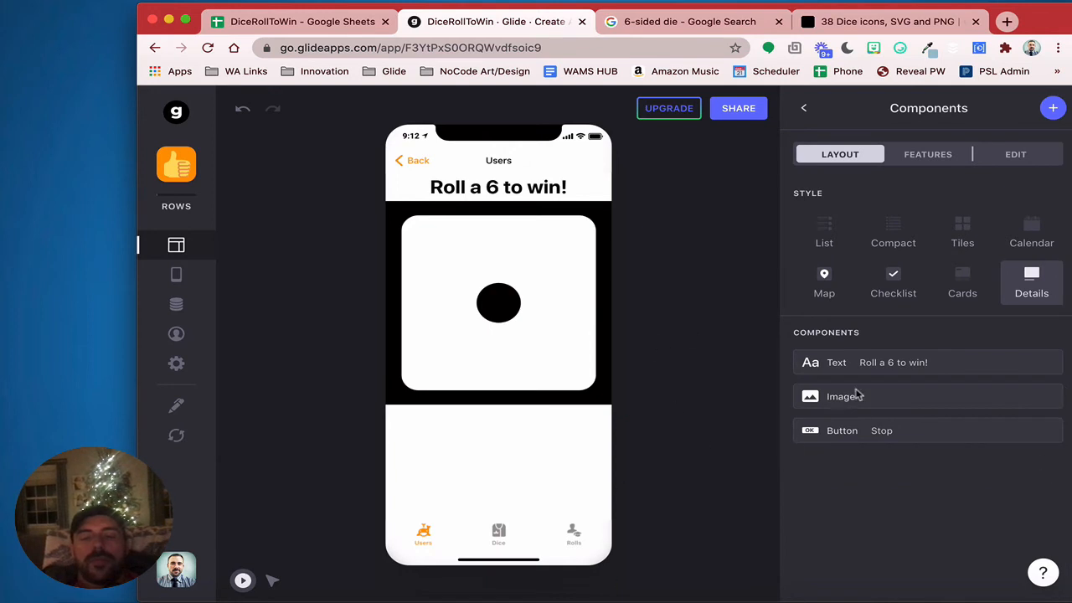
left_click(1054, 110)
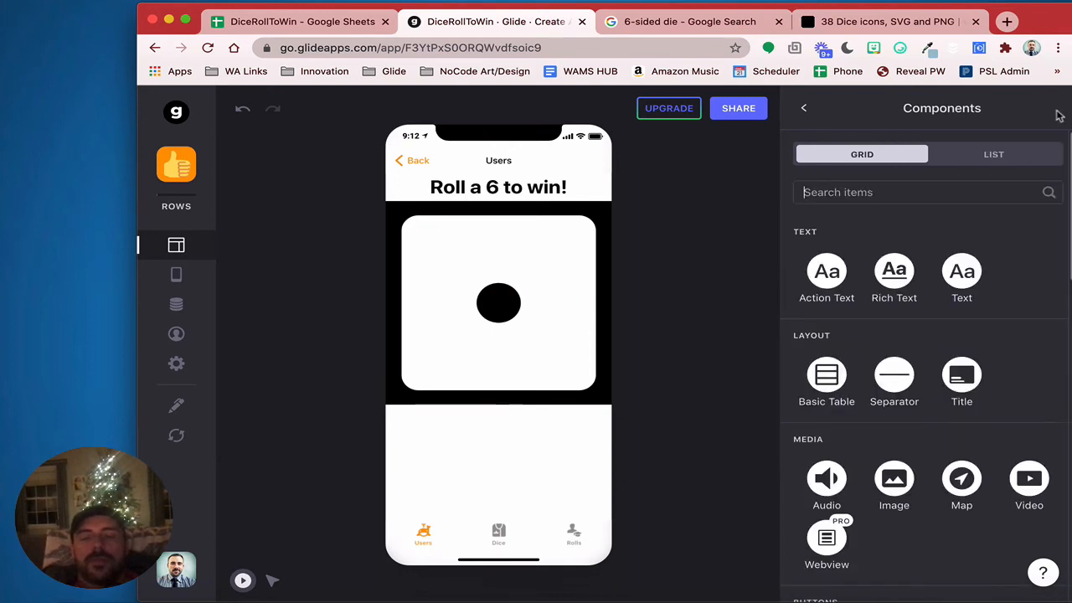
scroll(893, 459, "down", 3)
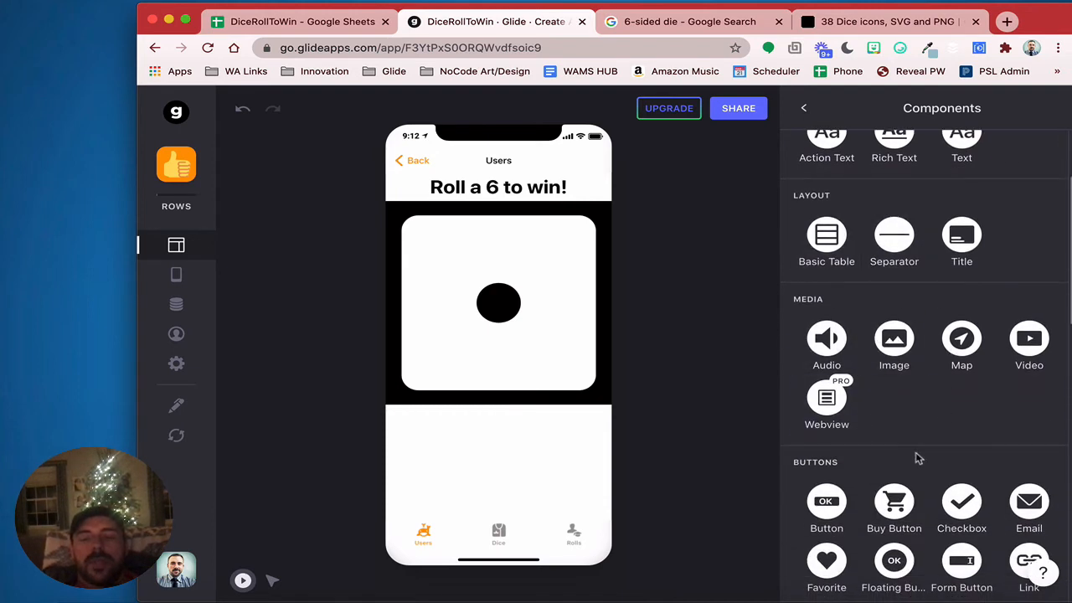
scroll(918, 459, "down", 2)
left_click(830, 412)
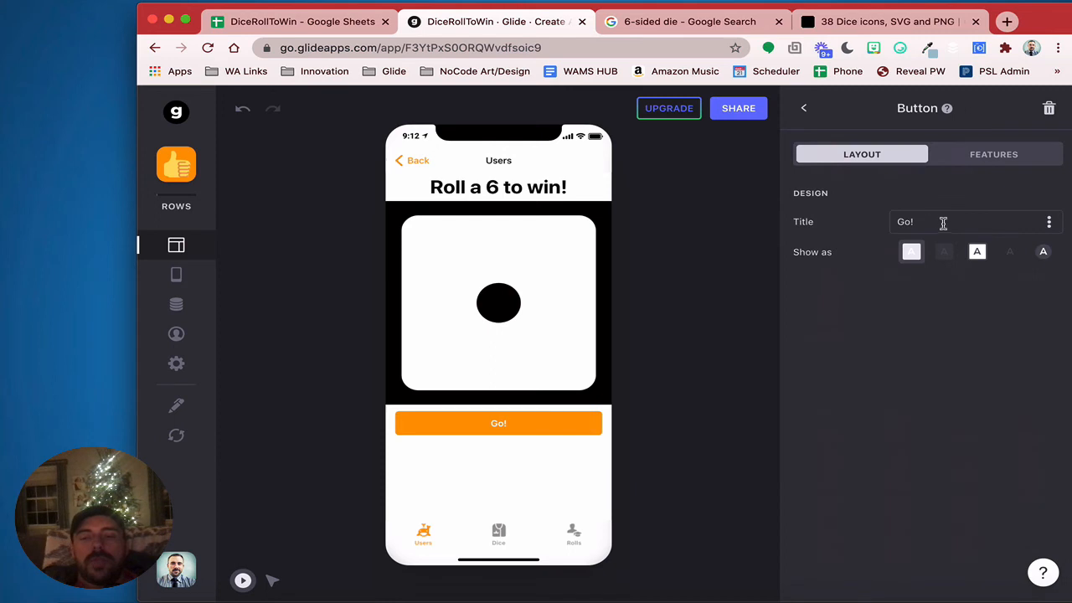
Title the button '< Return', compare Transparent and Bordered, and keep it Filled
left_click(889, 221)
key("super+a")
type("R")
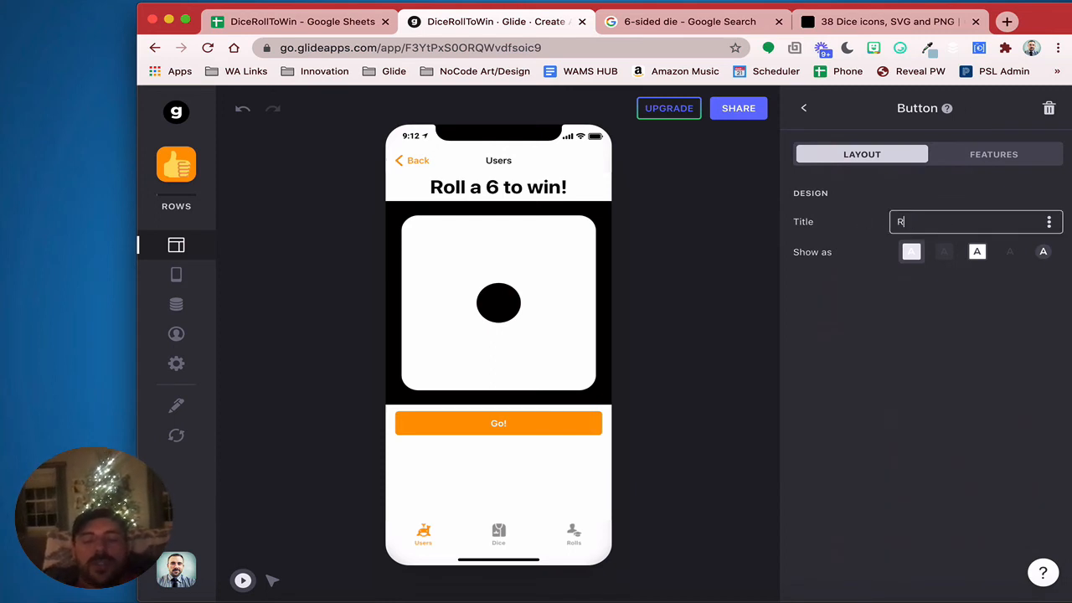
type("eturn")
key("super+Left")
type("<")
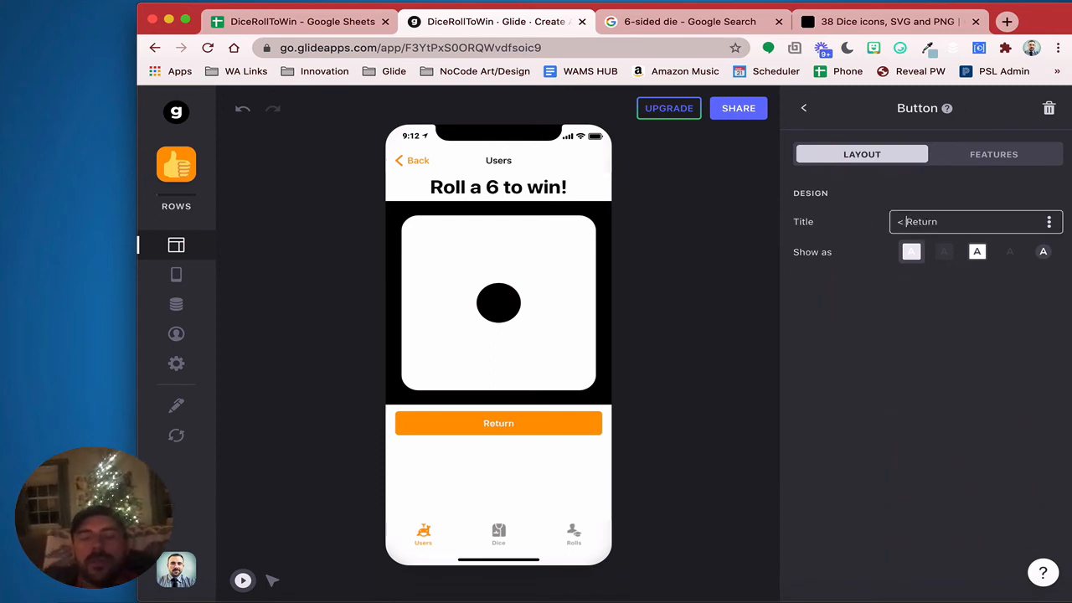
left_click(945, 253)
left_click(973, 253)
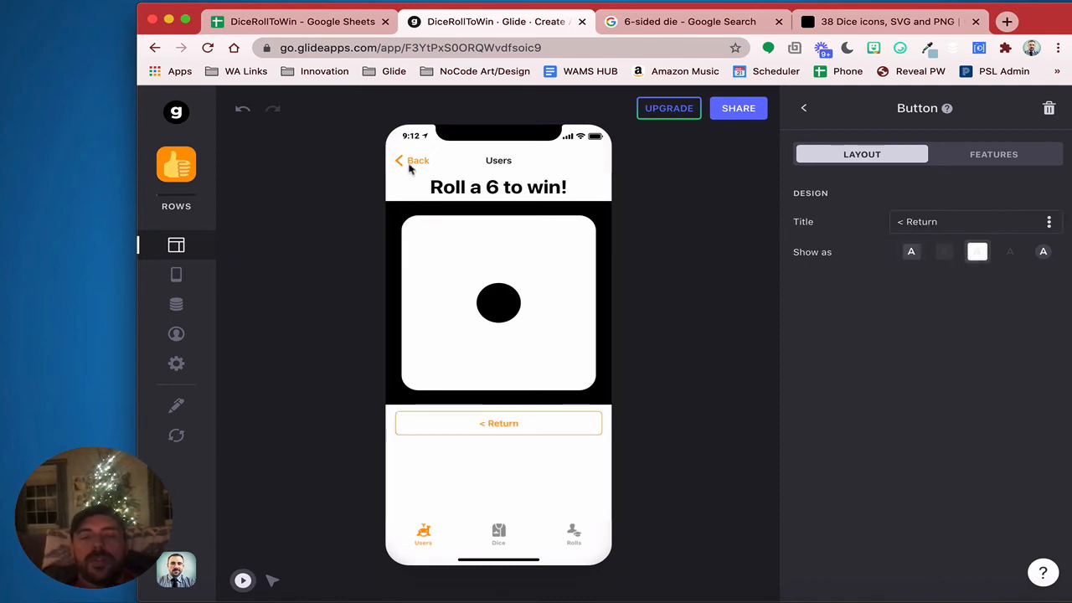
left_click(912, 251)
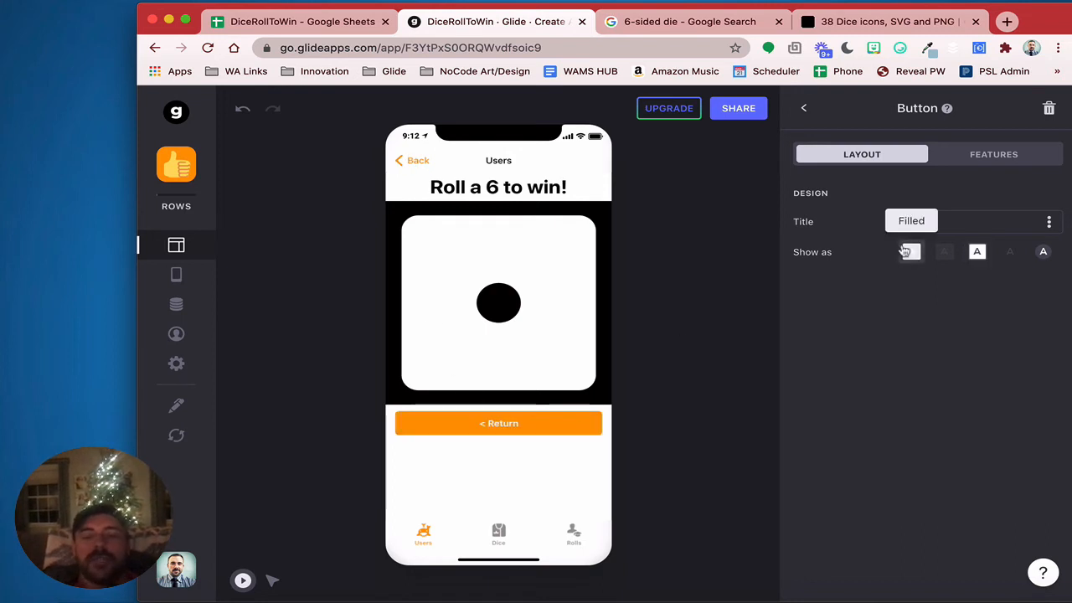
Show the Return button only when lastRollTimestamp is within today
left_click(993, 163)
left_click(869, 236)
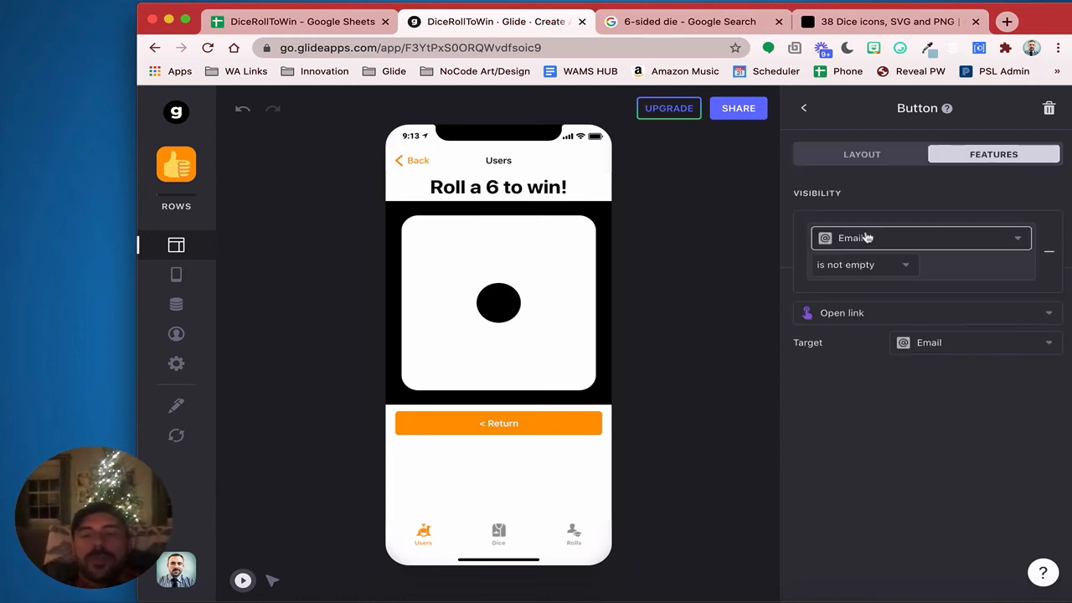
left_click(869, 238)
scroll(905, 472, "down", 1)
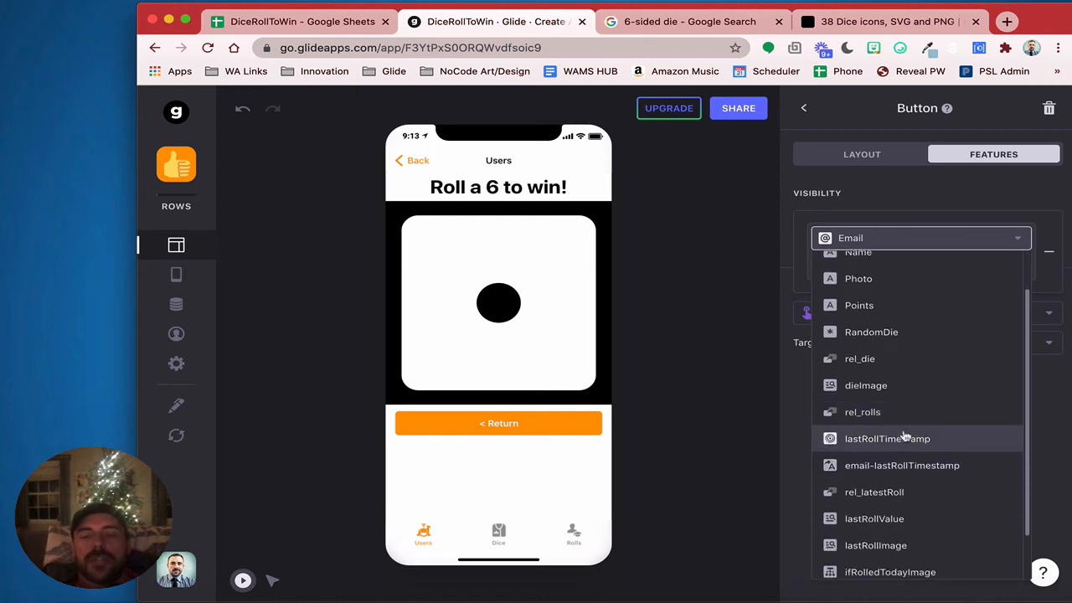
left_click(905, 436)
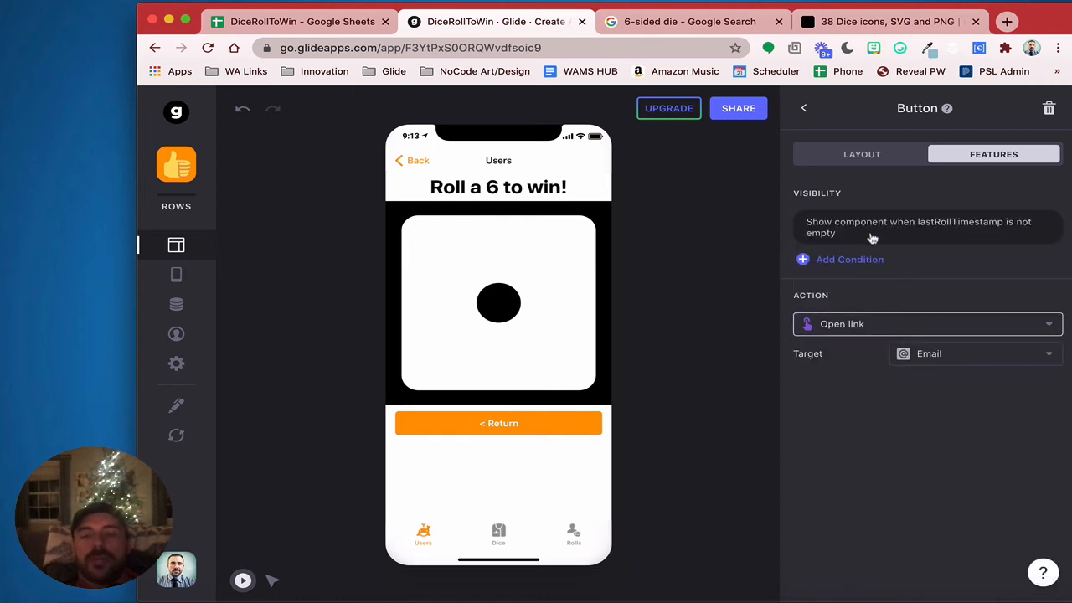
left_click(872, 239)
left_click(873, 265)
left_click(867, 402)
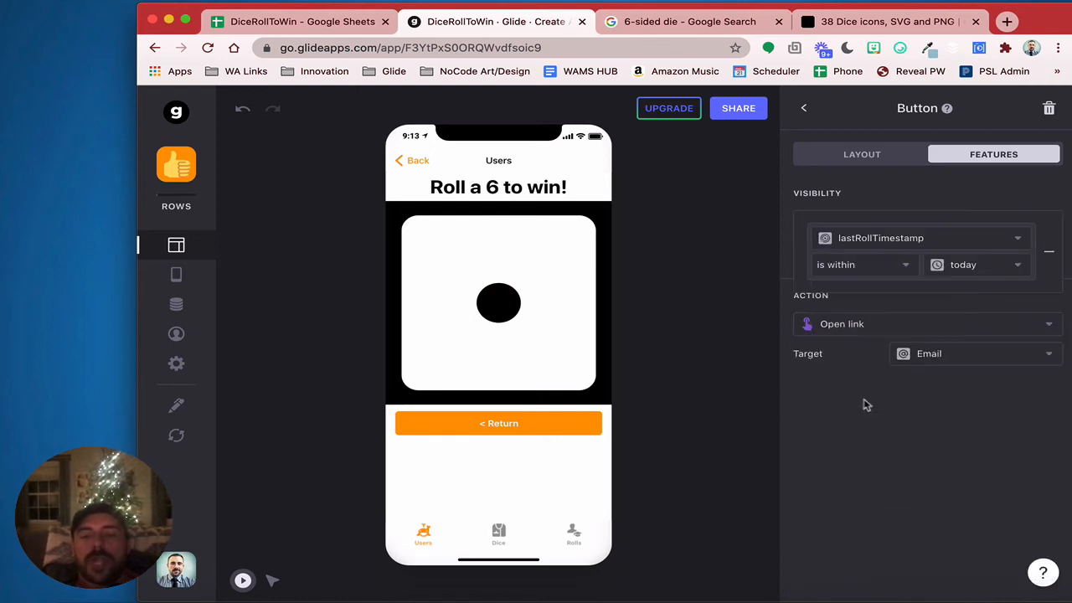
Set the Return button's action to Go back and test it in the preview
left_click(852, 322)
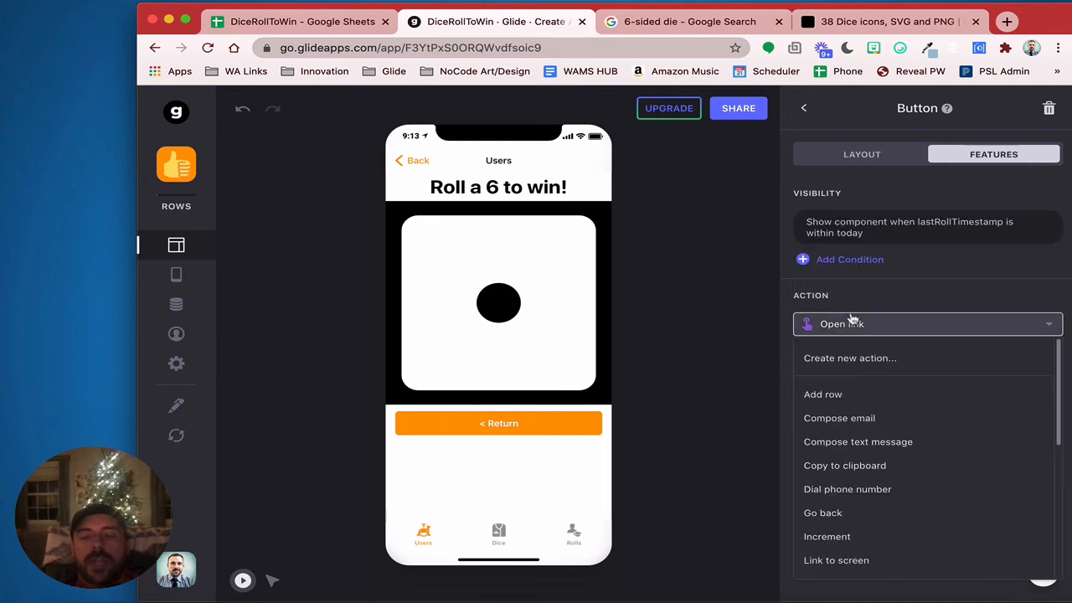
left_click(879, 513)
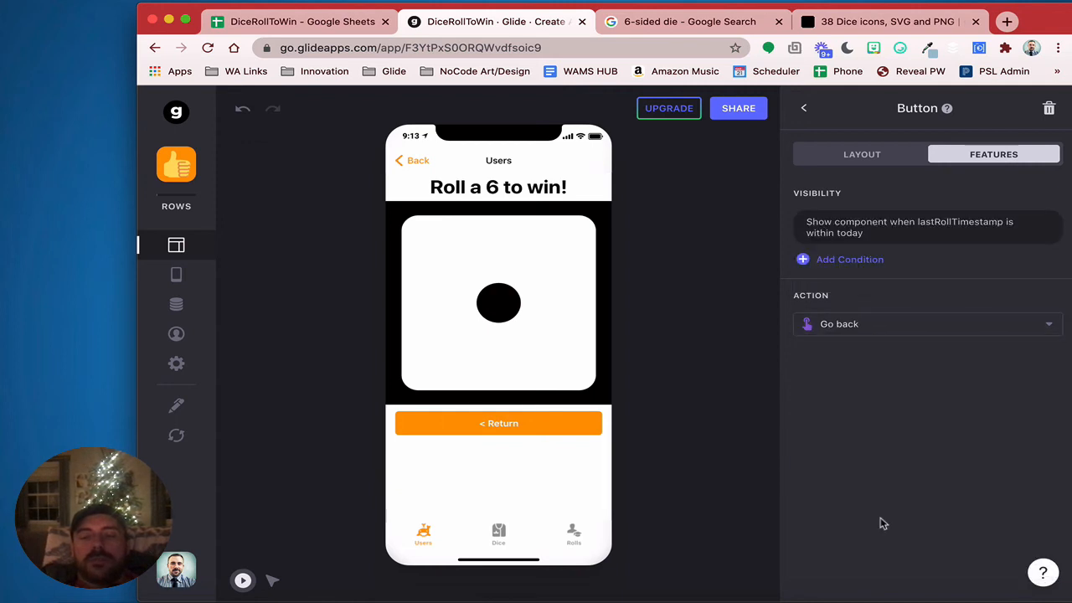
left_click(530, 433)
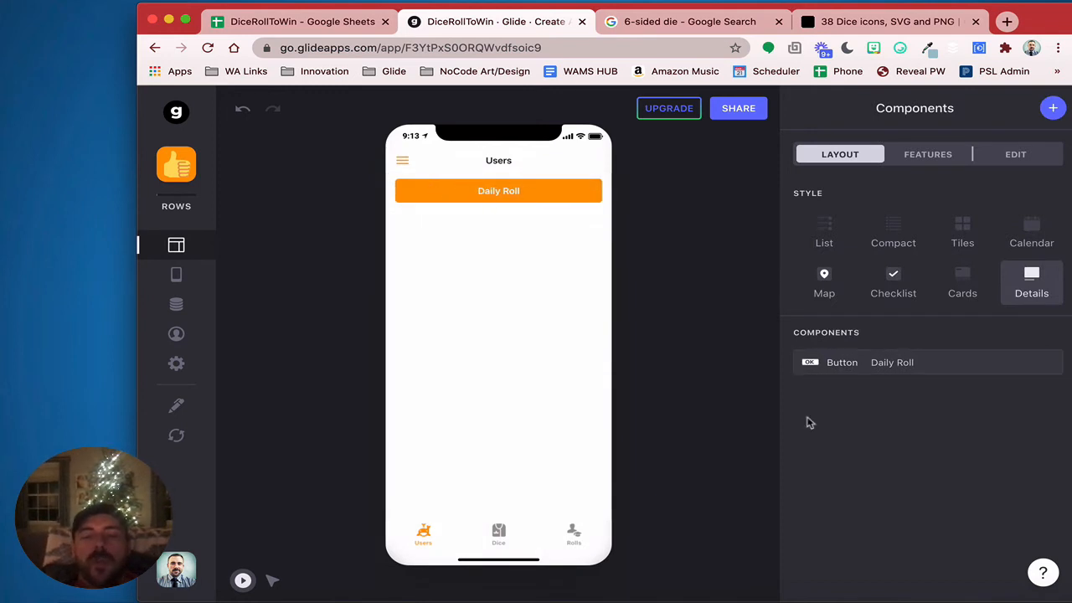
Add a Daily Roll visibility condition: lastRollTimestamp is before today
left_click(874, 363)
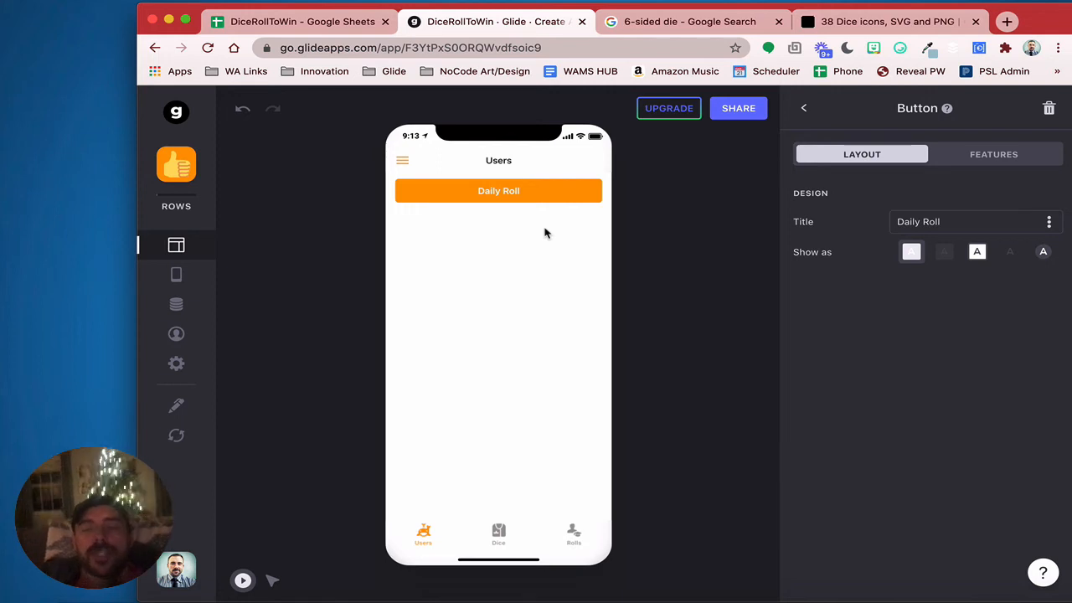
left_click(991, 157)
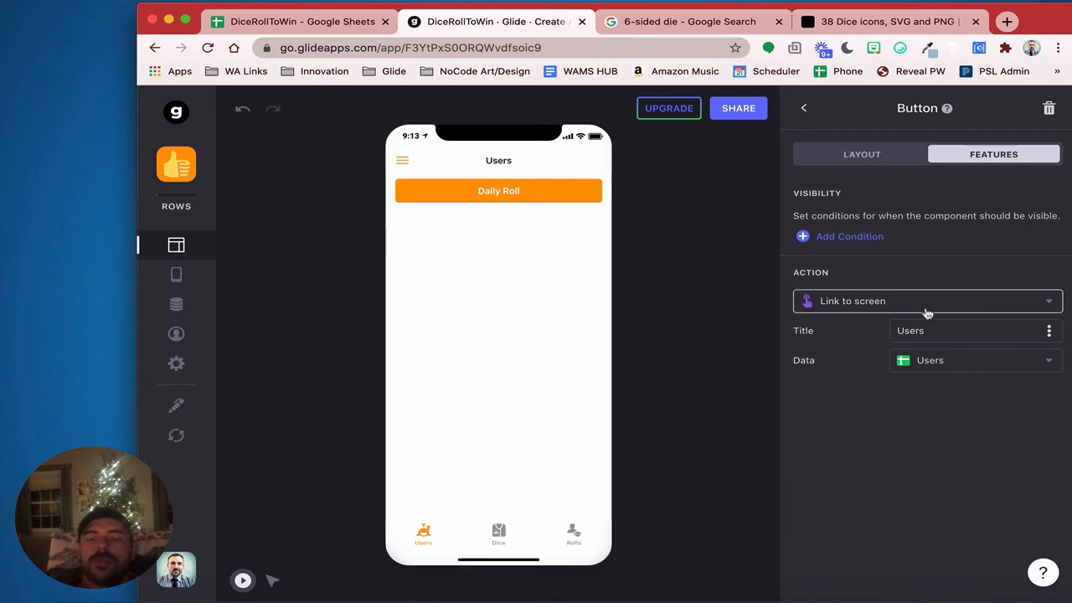
left_click(864, 234)
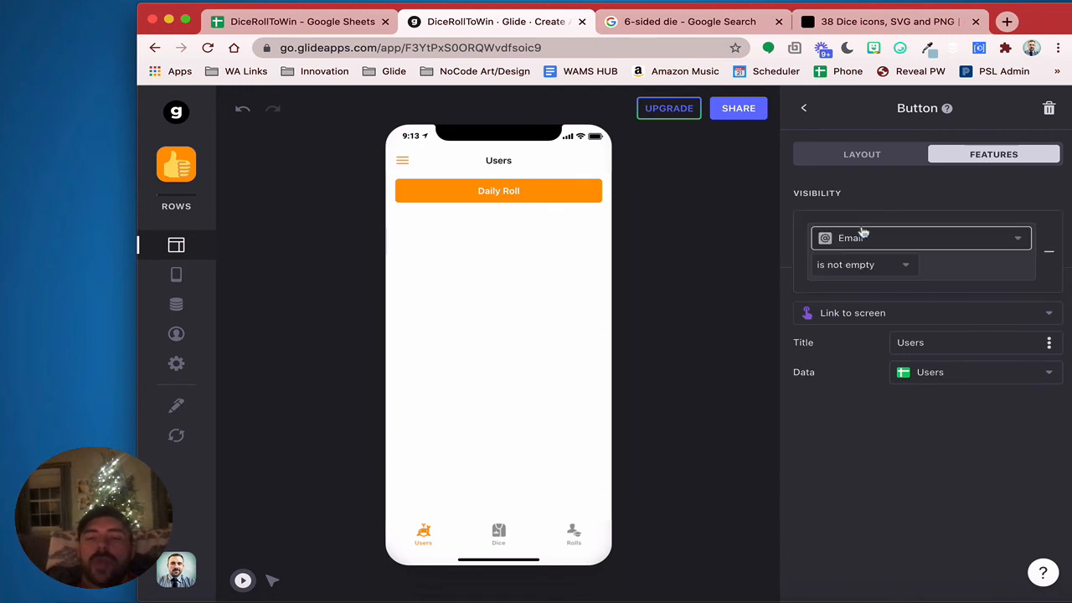
left_click(863, 238)
scroll(893, 444, "down", 3)
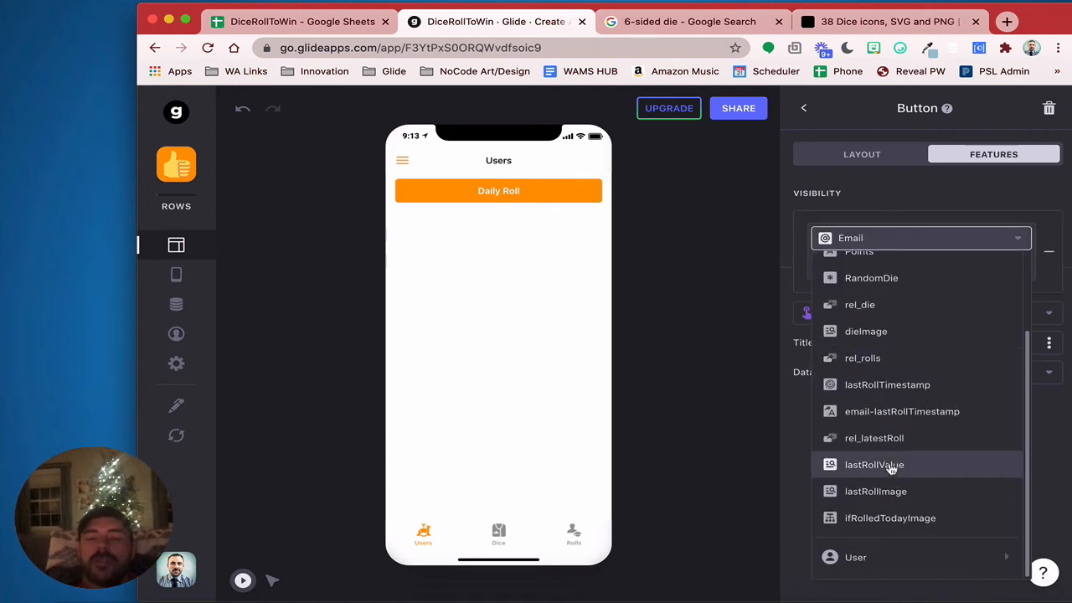
left_click(907, 386)
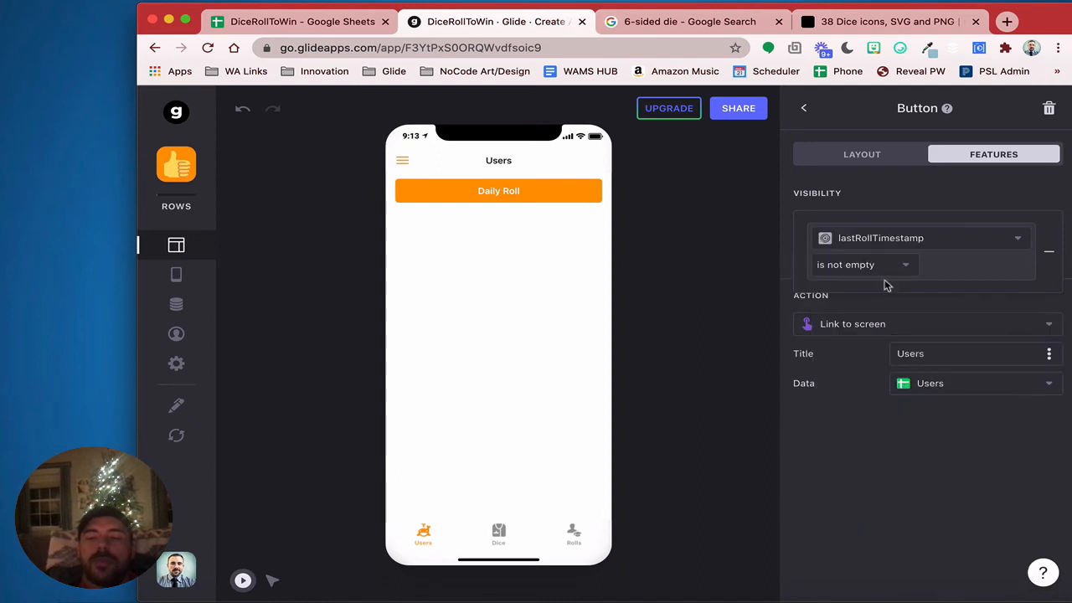
left_click(883, 268)
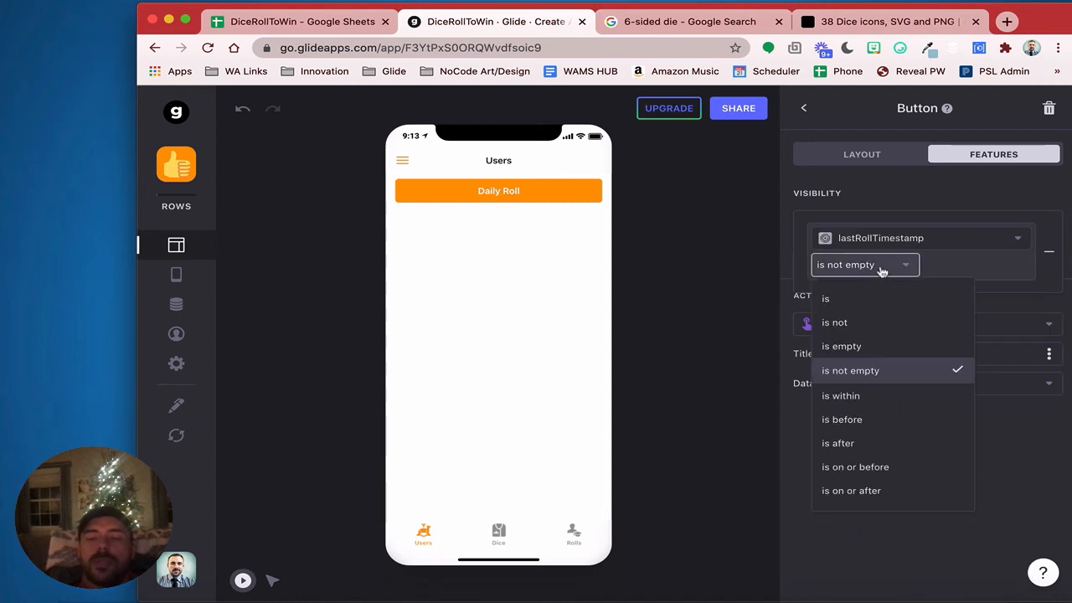
left_click(892, 419)
left_click(871, 205)
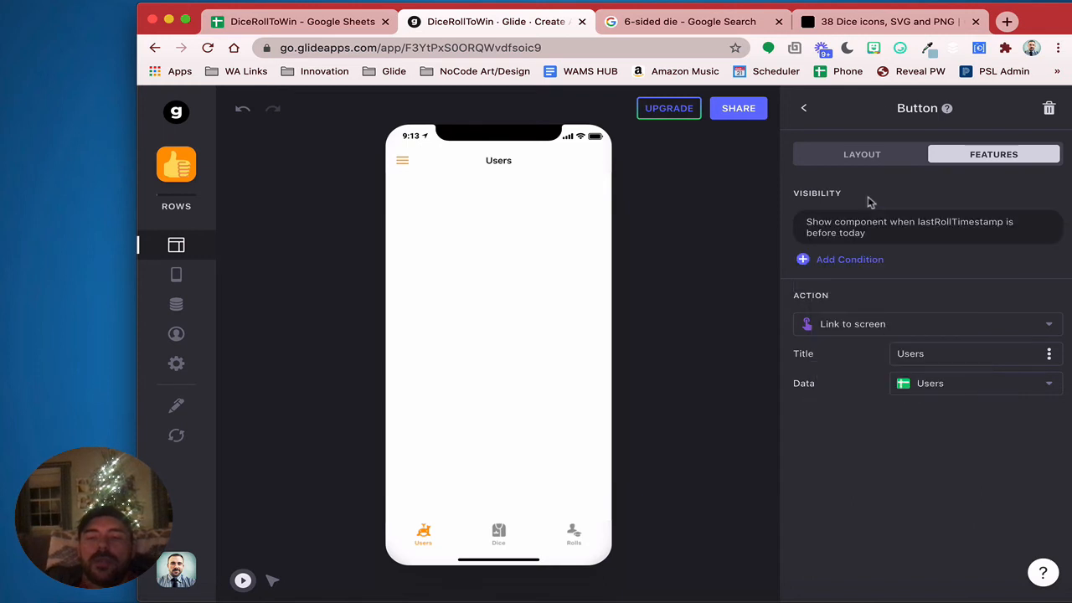
left_click(806, 107)
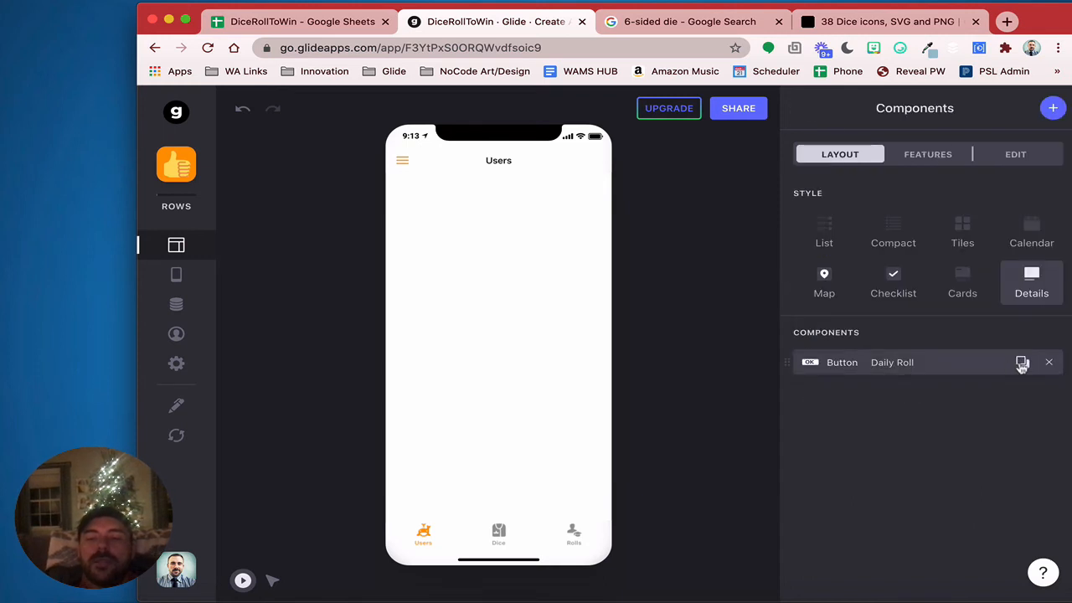
Duplicate Daily Roll as a transparent button titled 'Come back tomorrow!'
left_click(1022, 362)
left_click(943, 396)
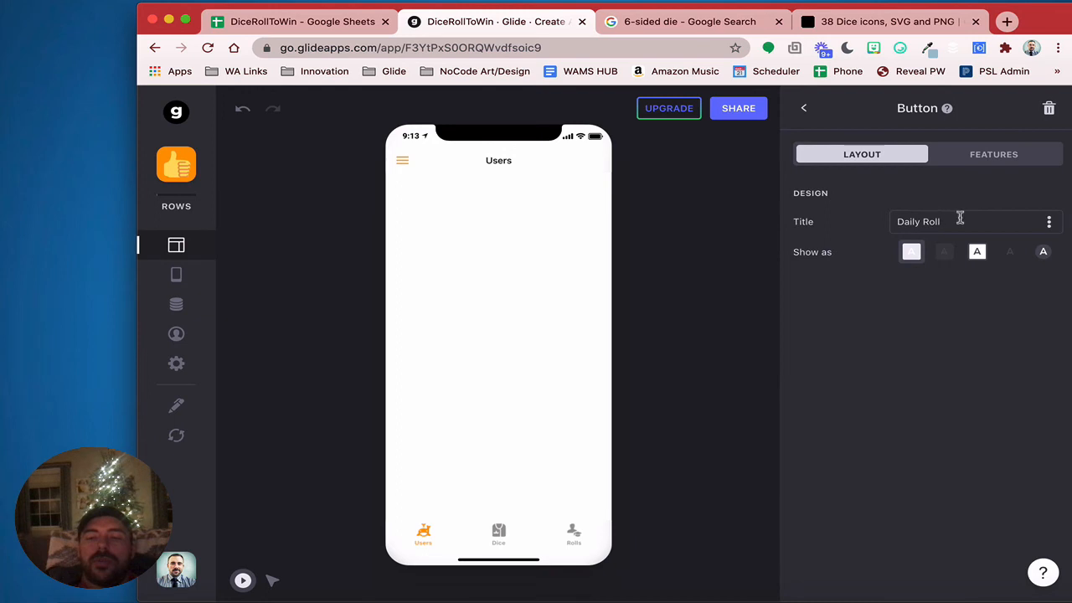
left_click(960, 220)
type("Com")
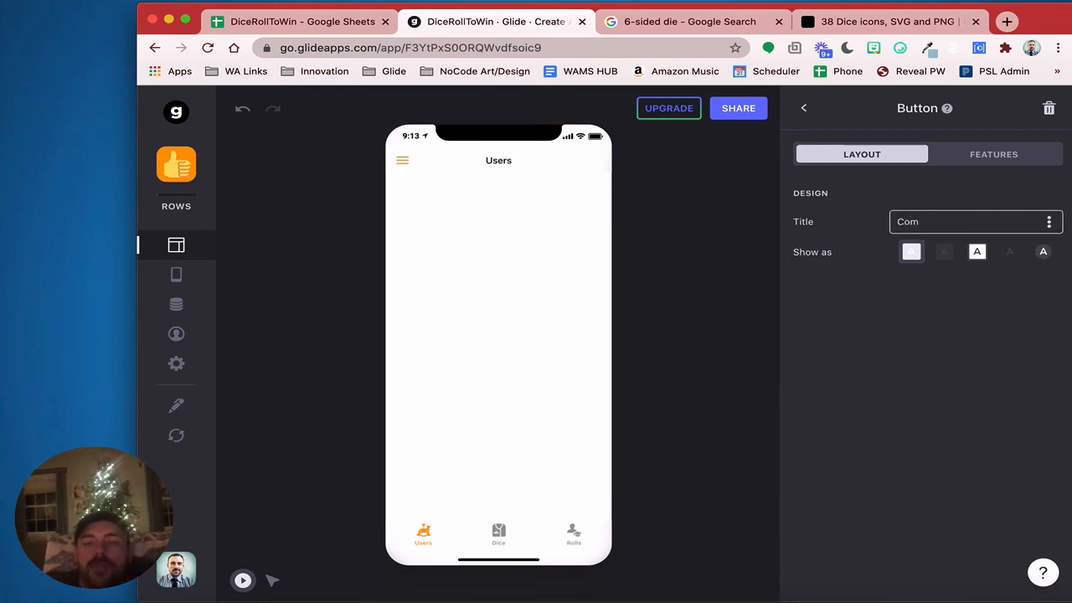
type("e back t")
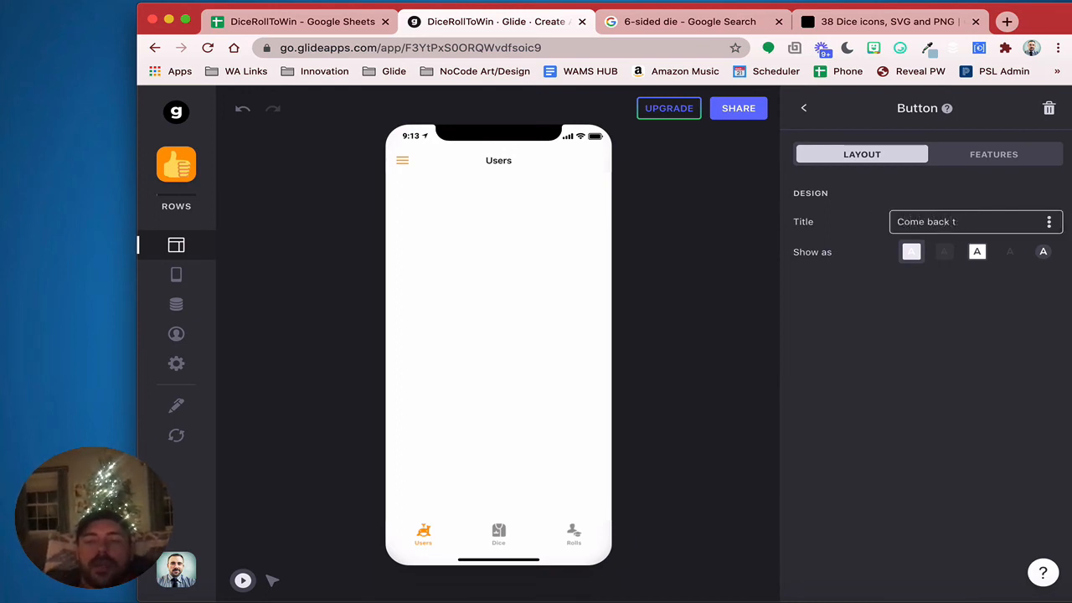
type("mrrow!")
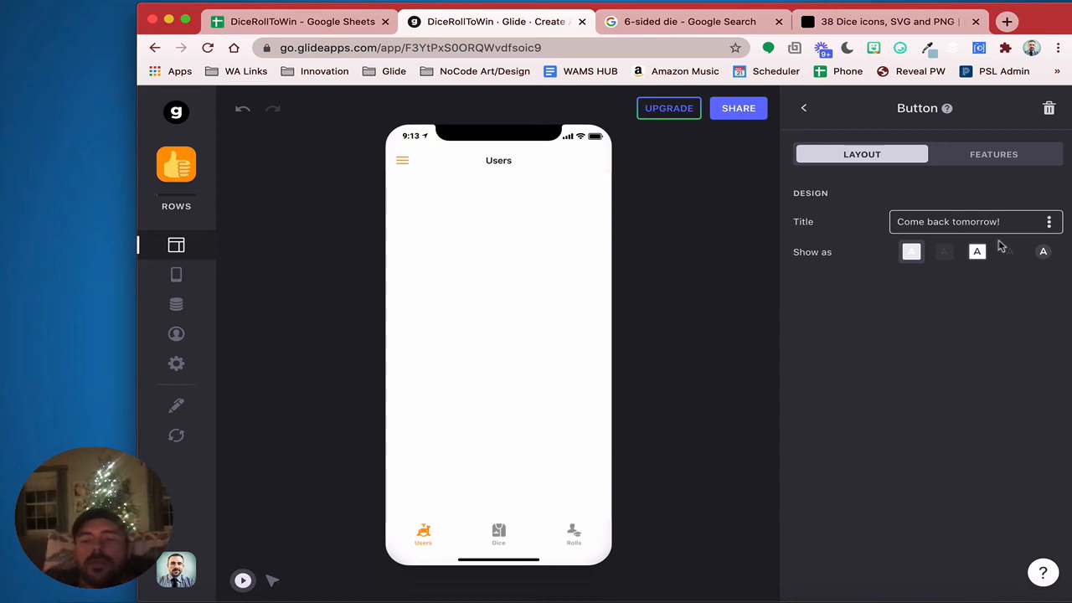
left_click(944, 251)
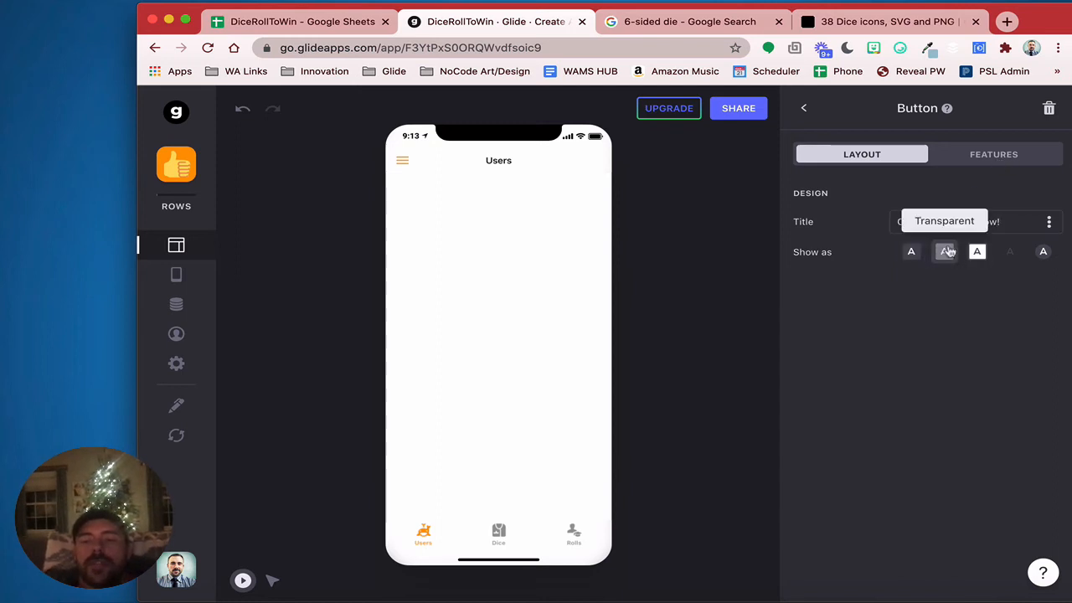
Change the copied condition so the new button shows when lastRollTimestamp is within today
left_click(979, 161)
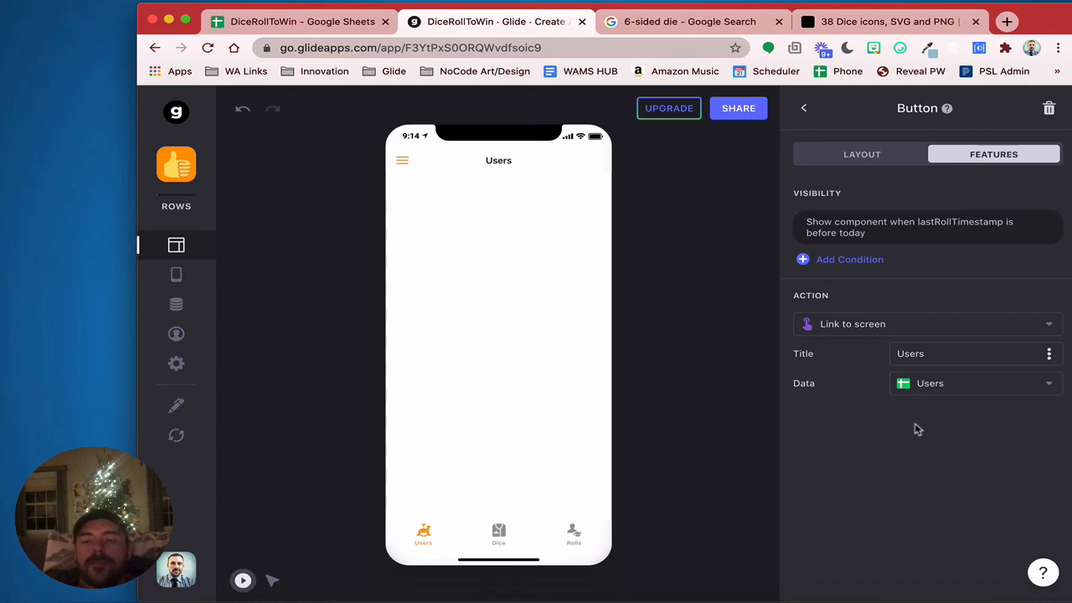
left_click(902, 230)
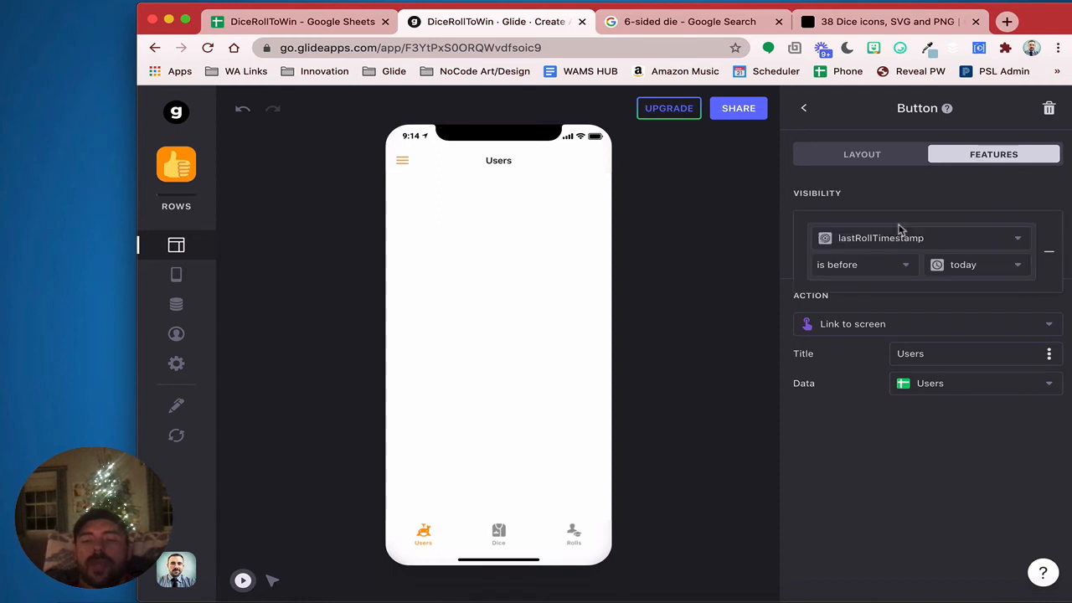
left_click(879, 277)
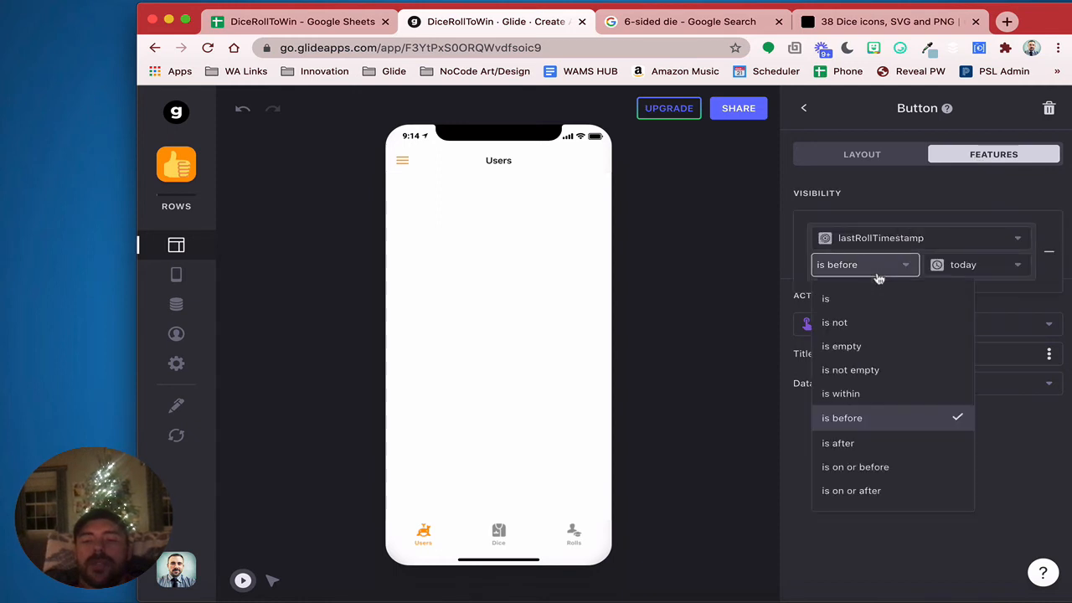
left_click(857, 391)
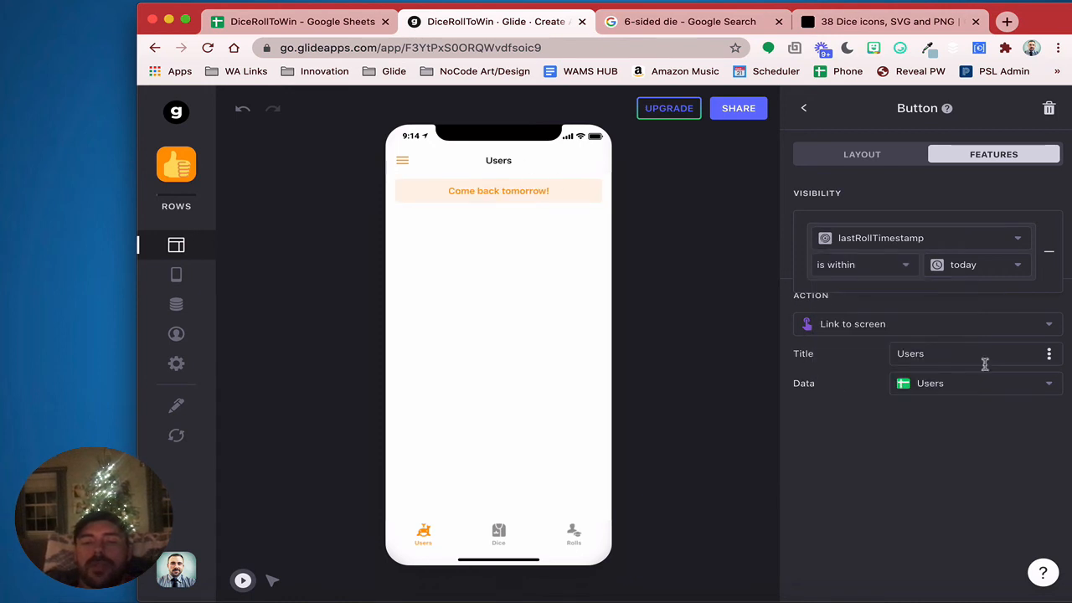
Make the button show the notification 'See you tomorrow!' and test it in the preview
left_click(863, 324)
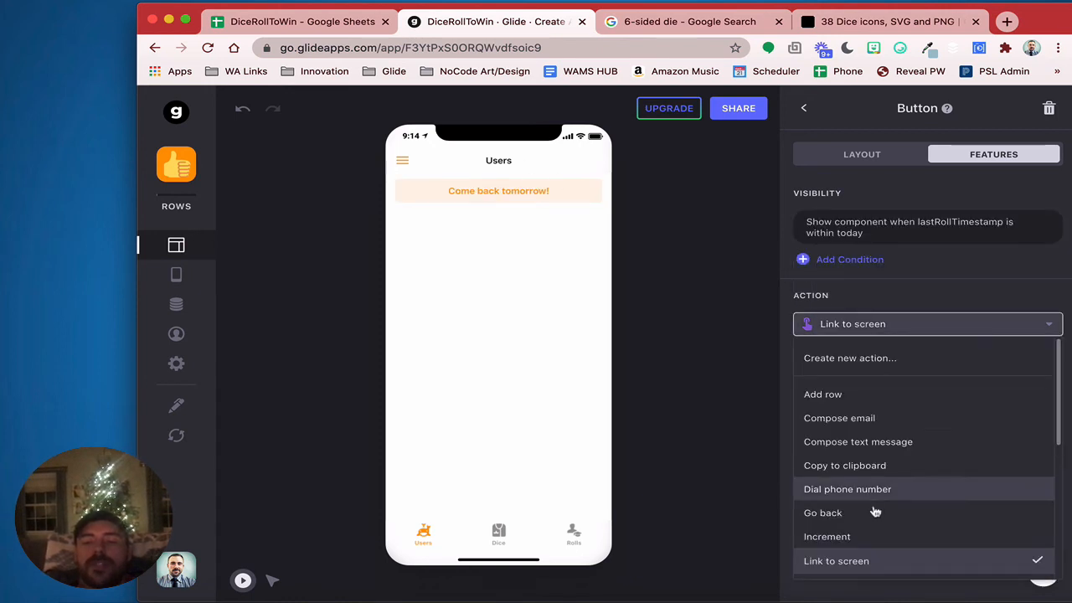
scroll(876, 511, "down", 5)
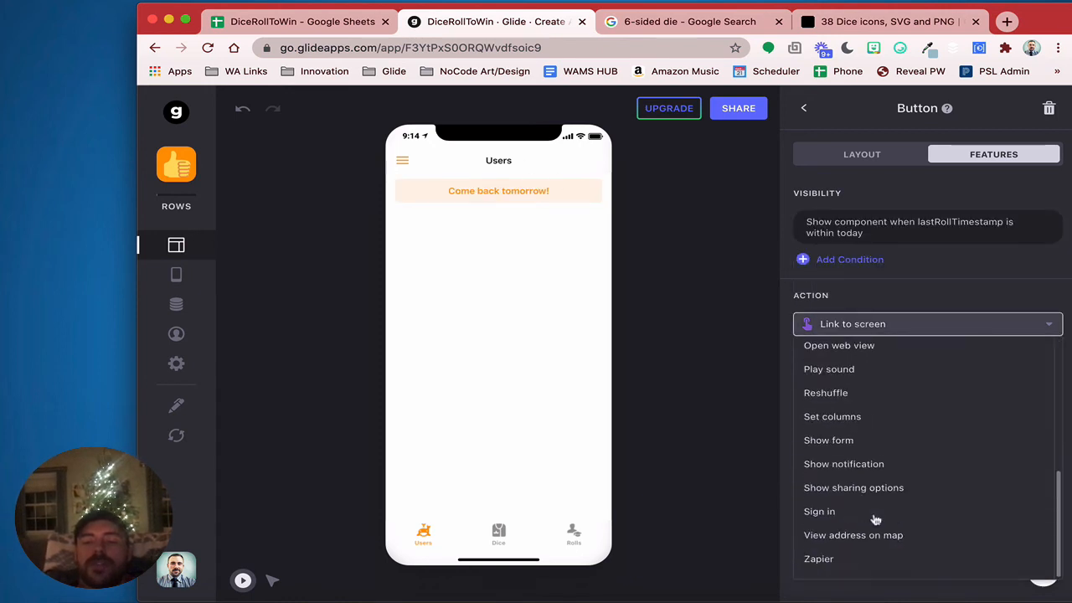
left_click(893, 472)
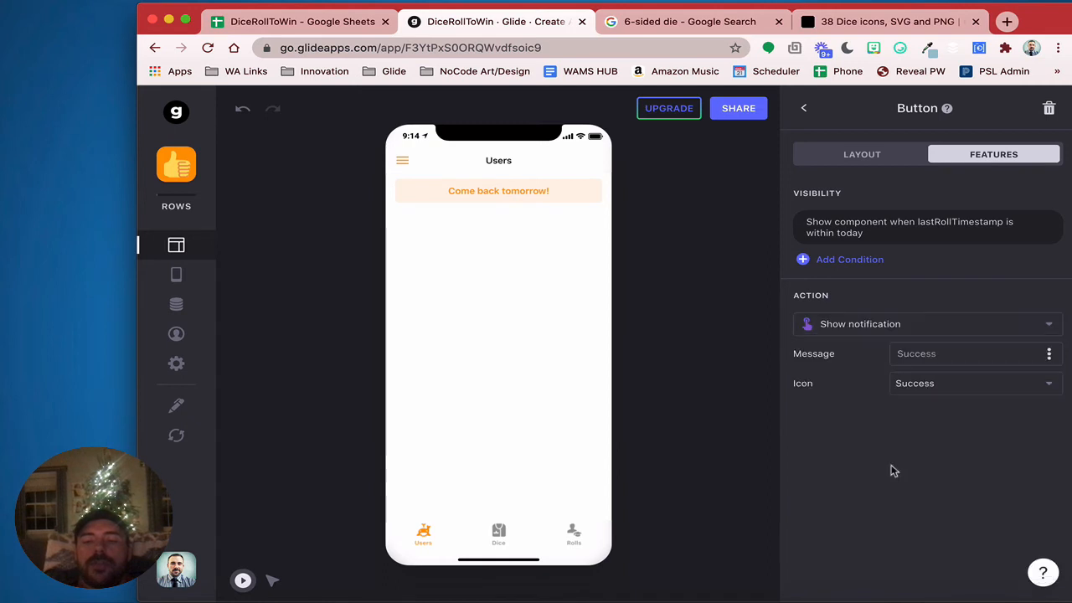
left_click(938, 392)
left_click(945, 354)
type("Se")
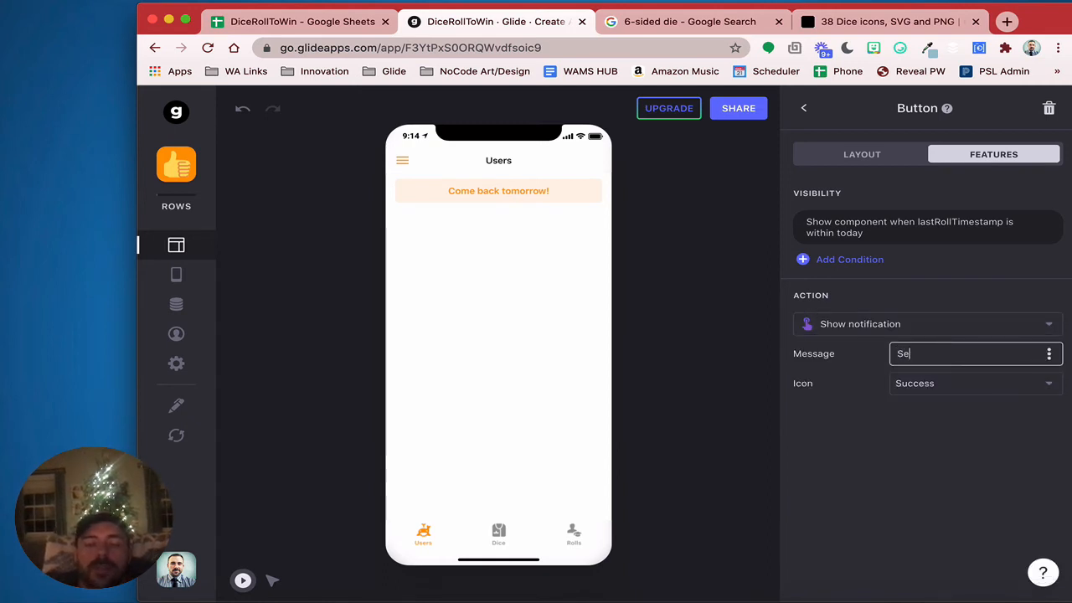
type("e you tomorrow!")
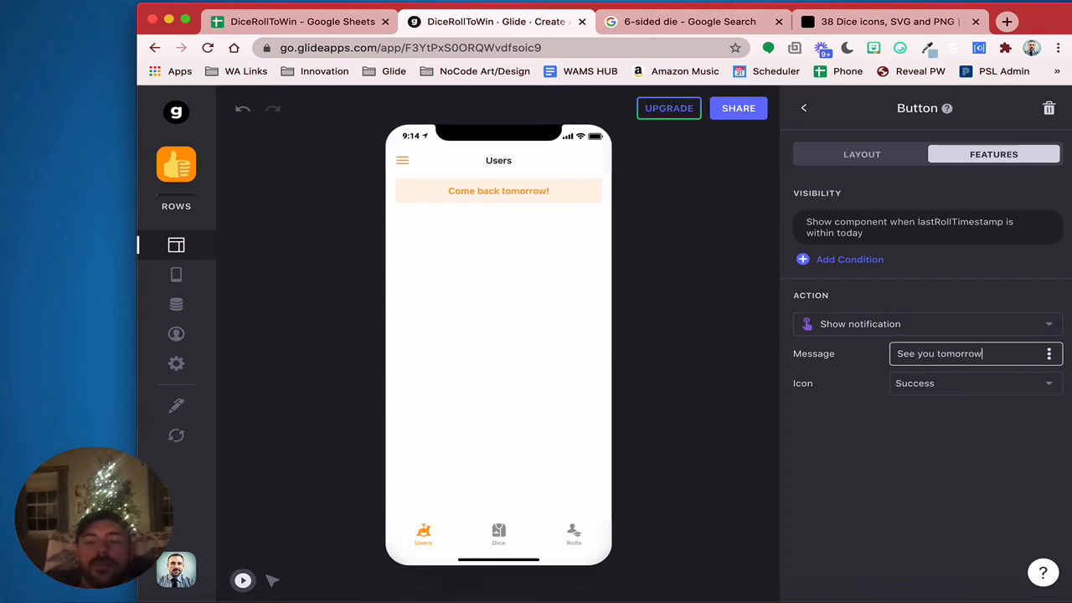
left_click(506, 204)
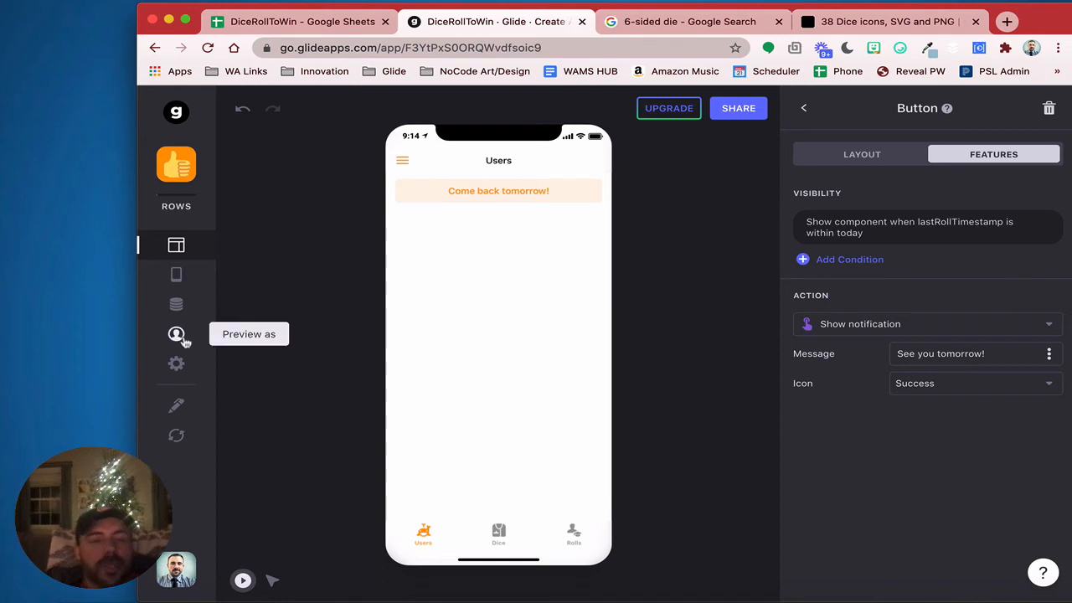
left_click(178, 306)
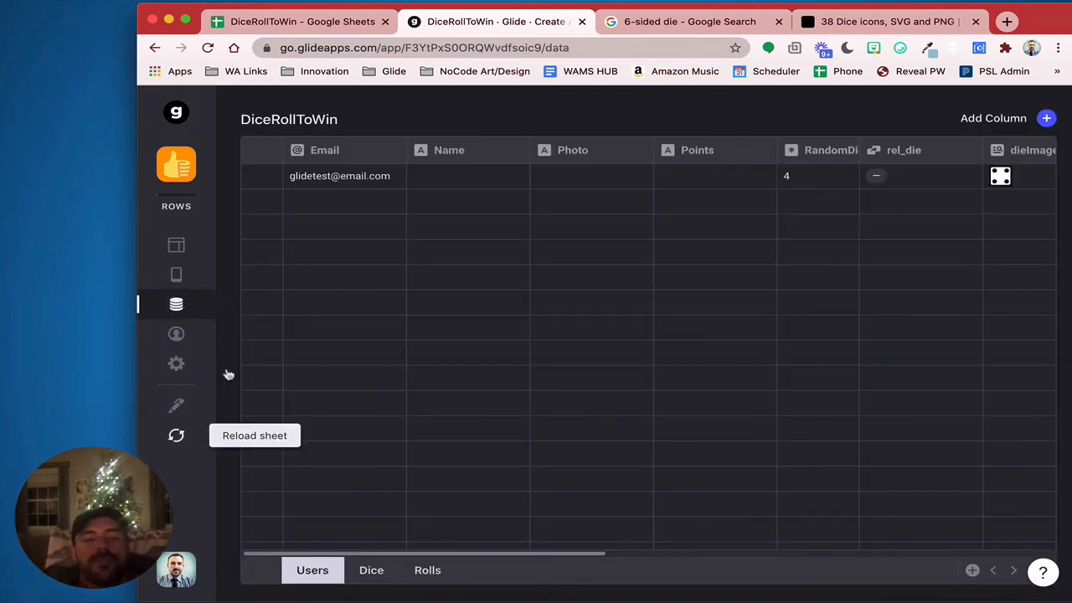
Open the Rolls table and add a new column after Points
scroll(597, 432, "right", 10)
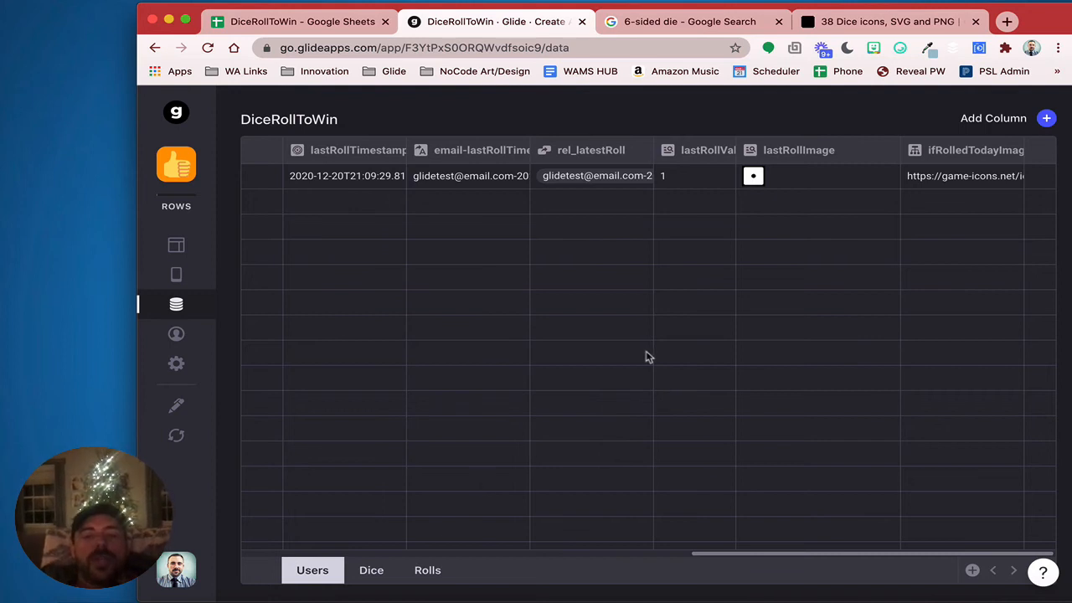
left_click(428, 572)
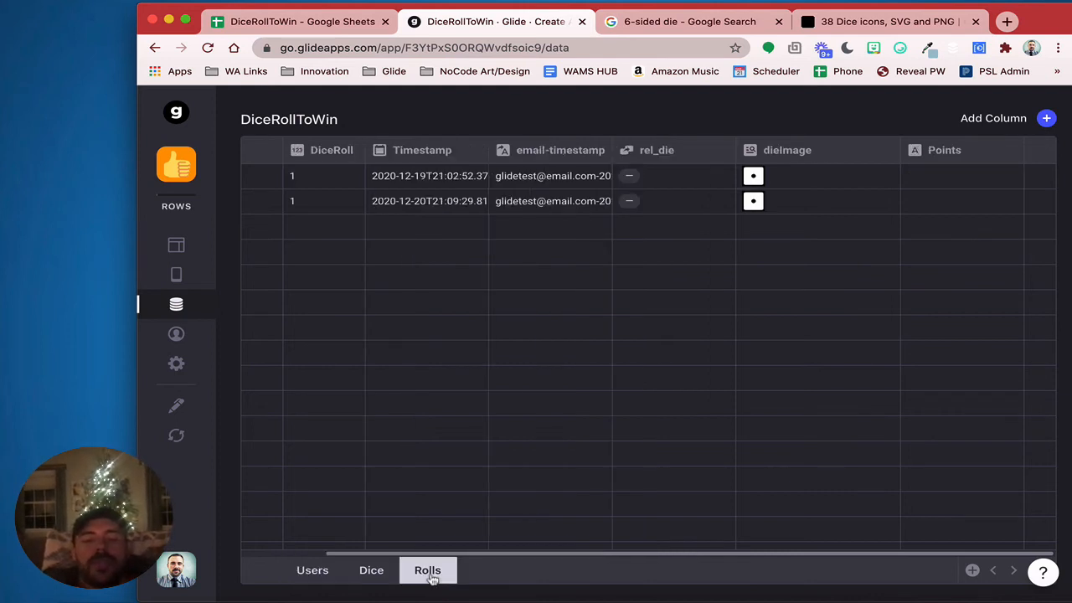
left_click(1046, 120)
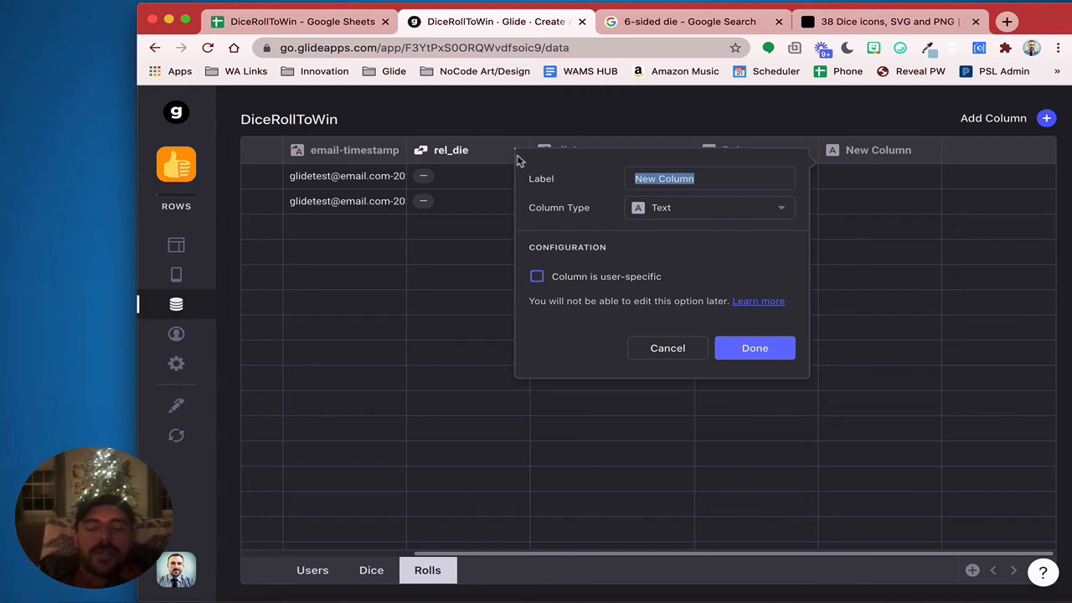
Add an if6>Email If-Then-Else column that returns Email when DiceRoll equals 6
type("if6")
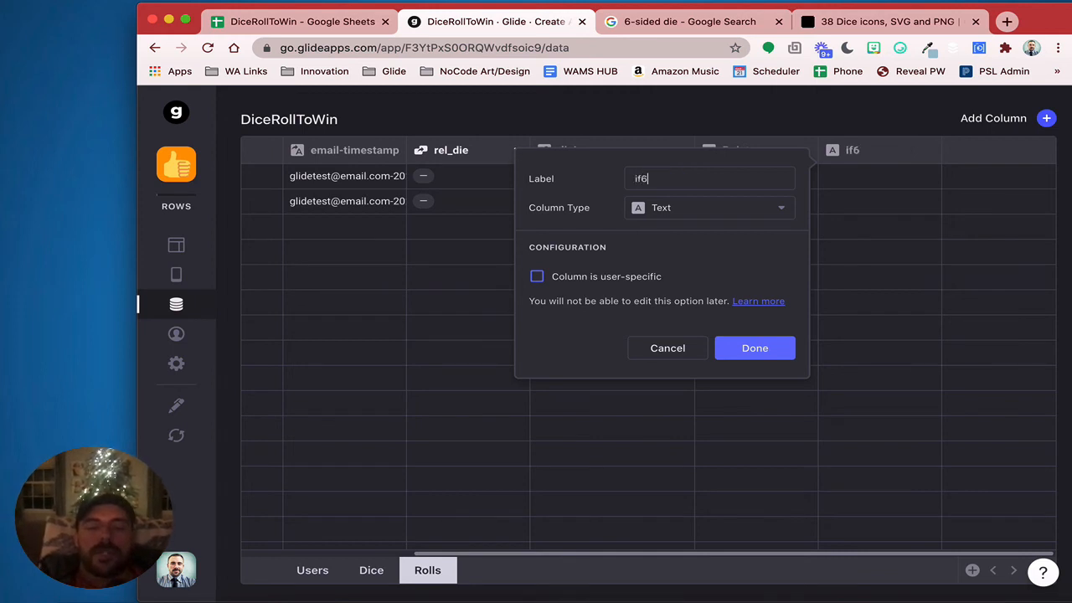
type(">Email")
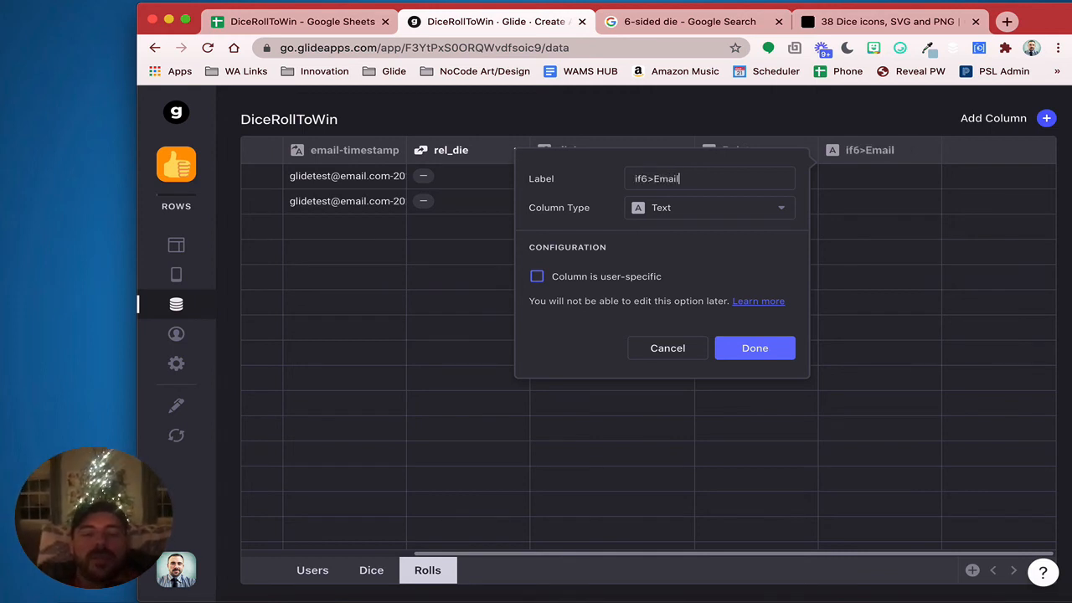
left_click(708, 207)
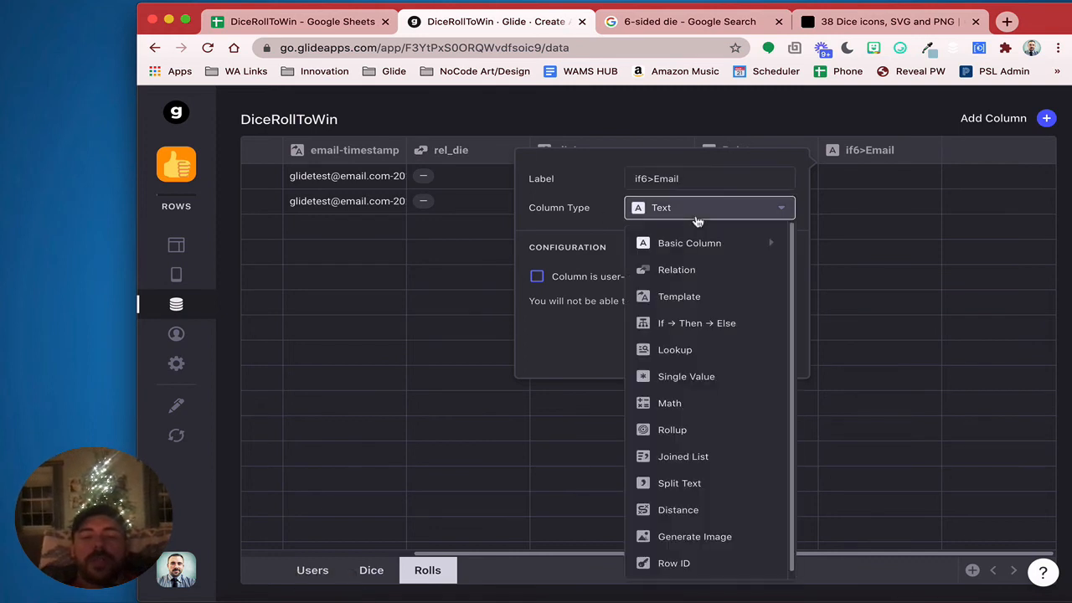
left_click(713, 325)
left_click(656, 279)
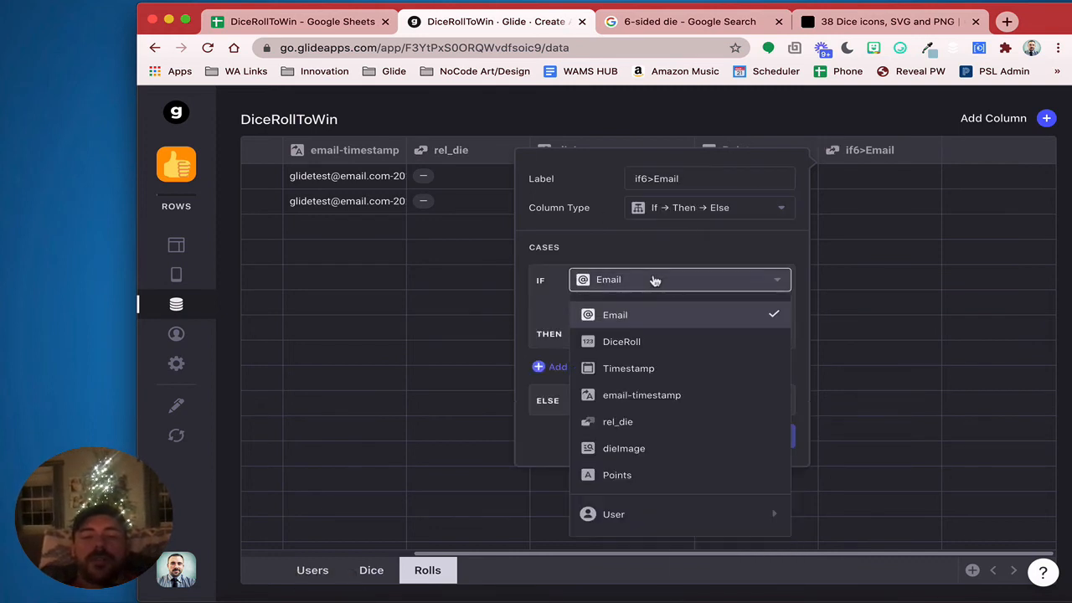
left_click(630, 343)
left_click(740, 305)
type("6")
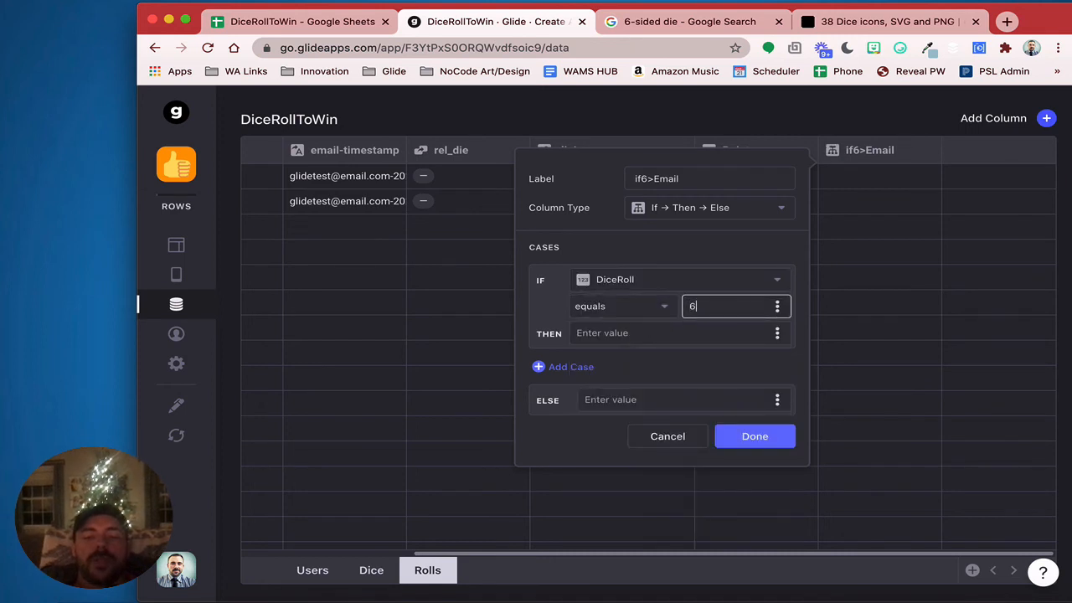
left_click(778, 333)
left_click(690, 402)
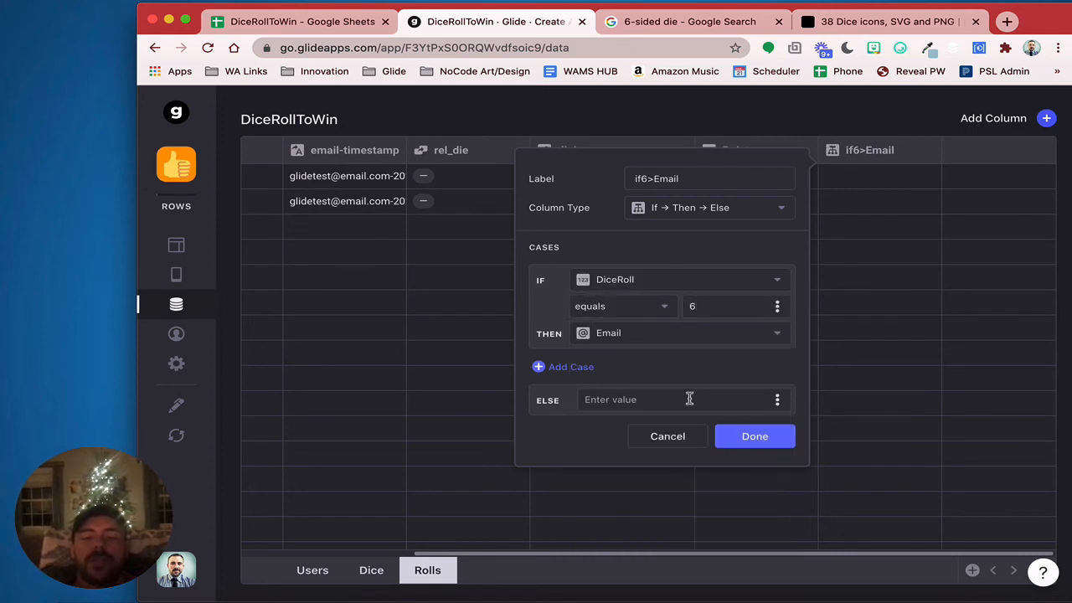
left_click(788, 442)
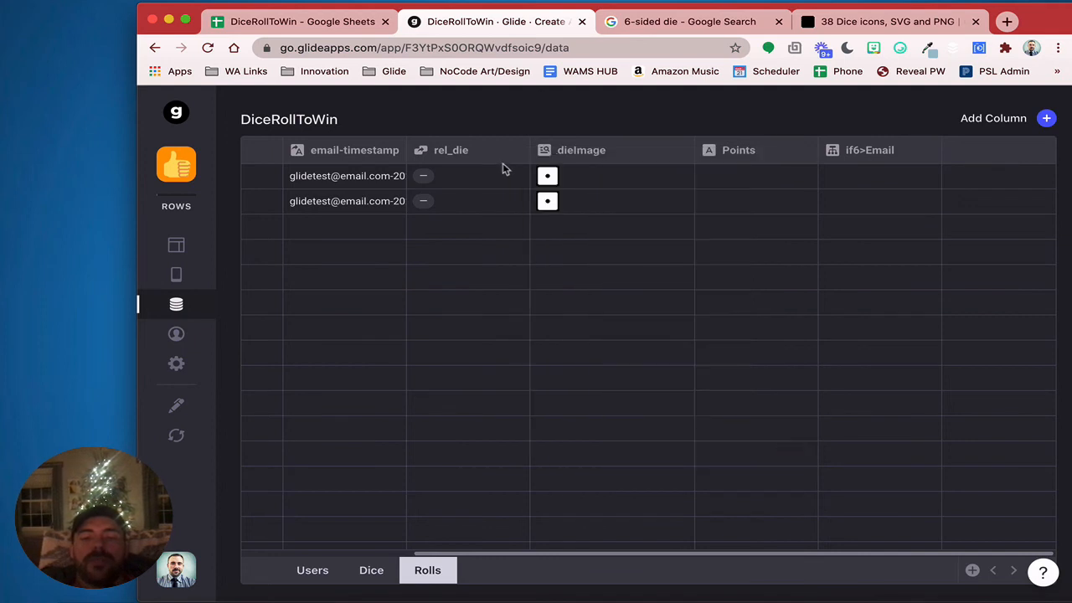
Change the first roll's DiceRoll to 6 and check that its if6>Email value fills in
scroll(474, 223, "left", 5)
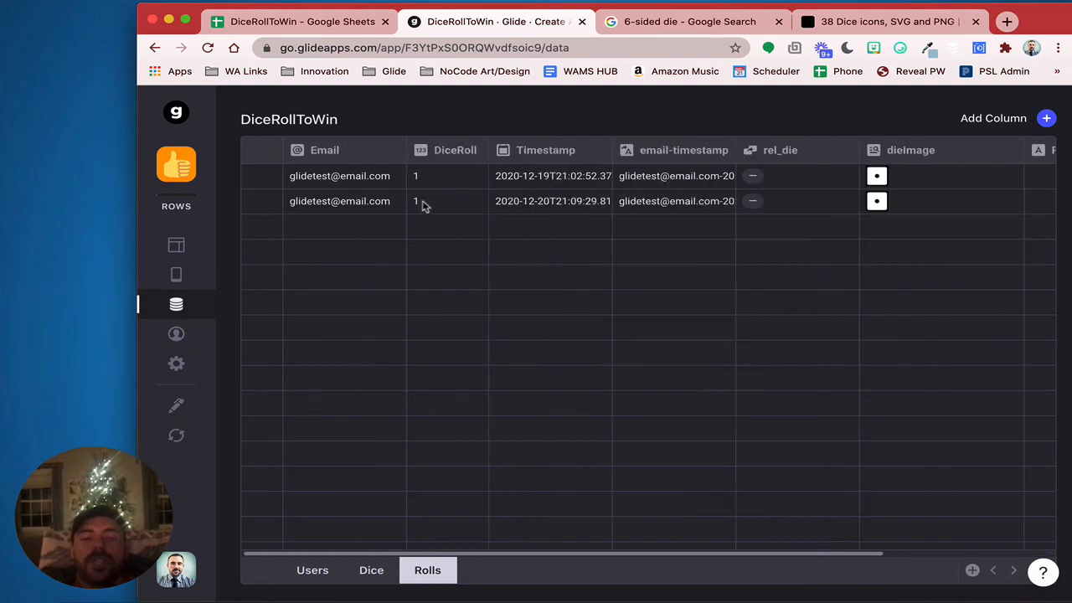
scroll(732, 196, "right", 5)
left_click(859, 177)
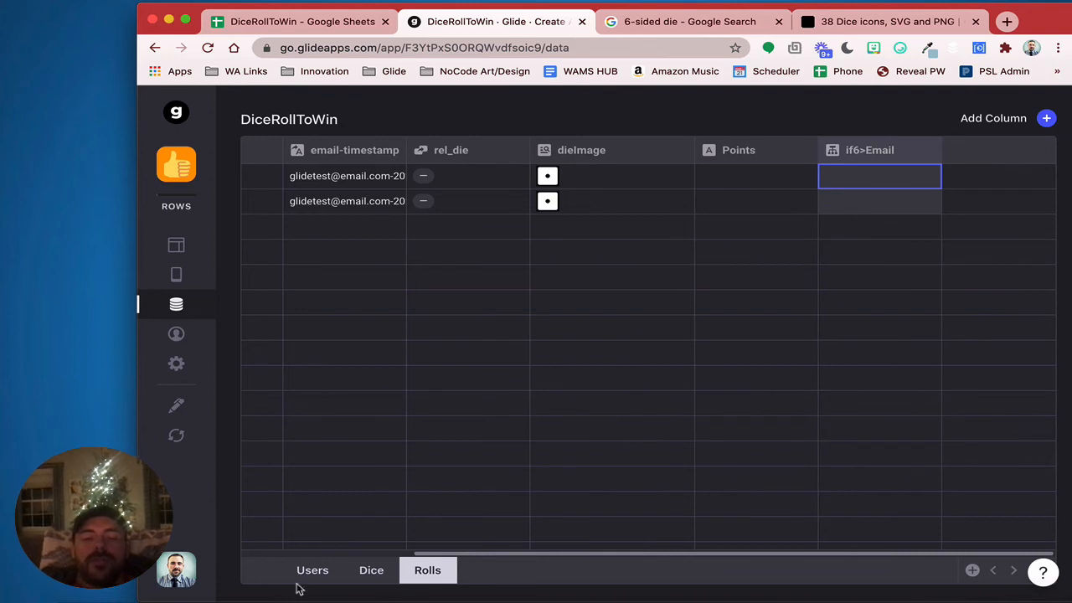
scroll(427, 295, "left", 5)
left_click(429, 178)
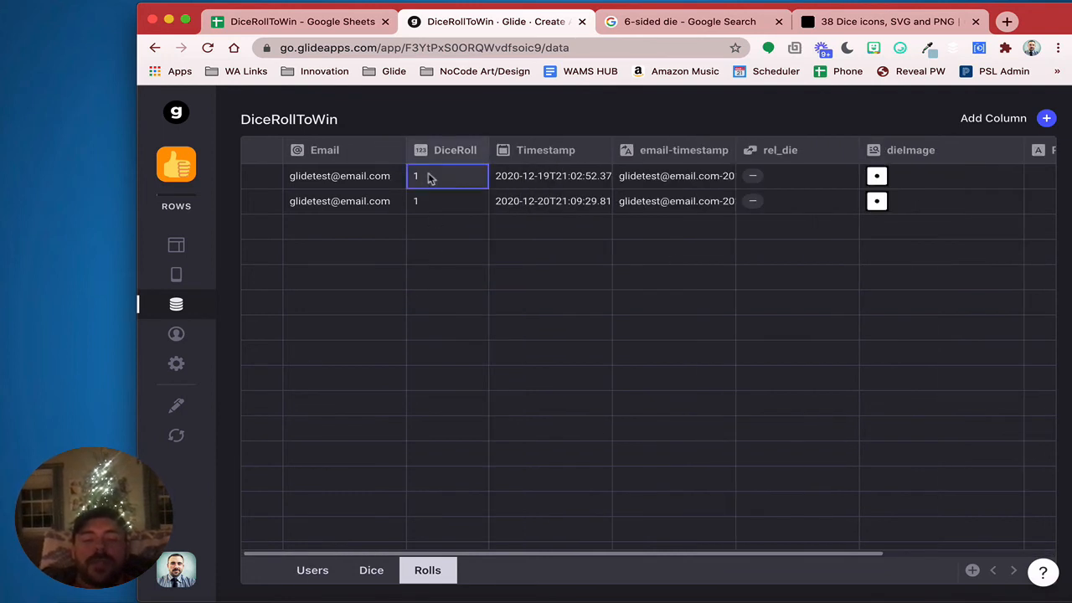
type("6")
key("Return")
scroll(671, 263, "right", 5)
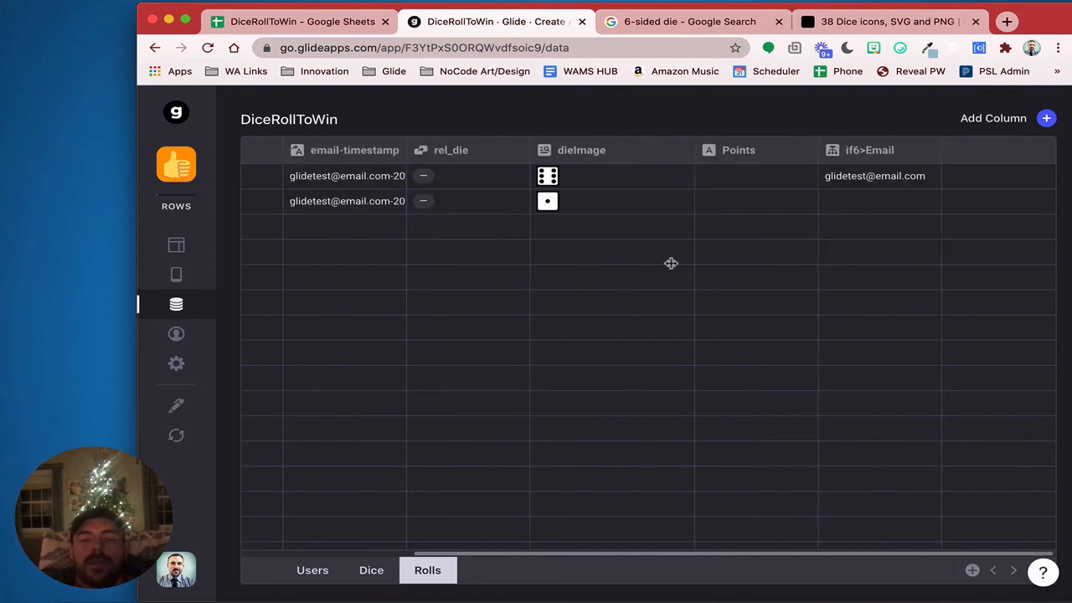
left_click(888, 177)
Add a new column named rel_winningRolls to the Users table
left_click(340, 569)
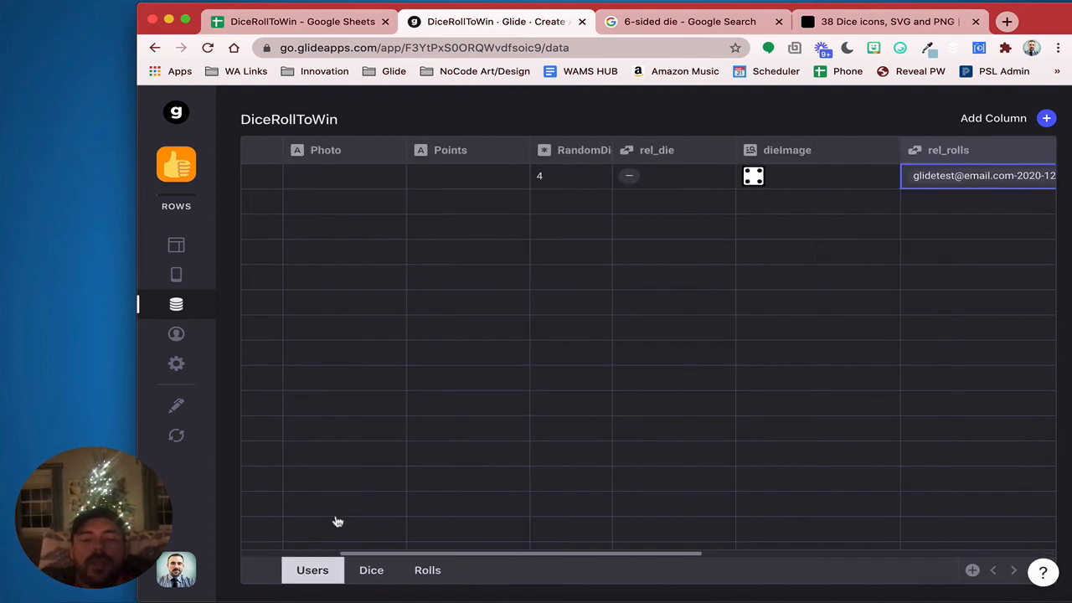
scroll(646, 386, "right", 10)
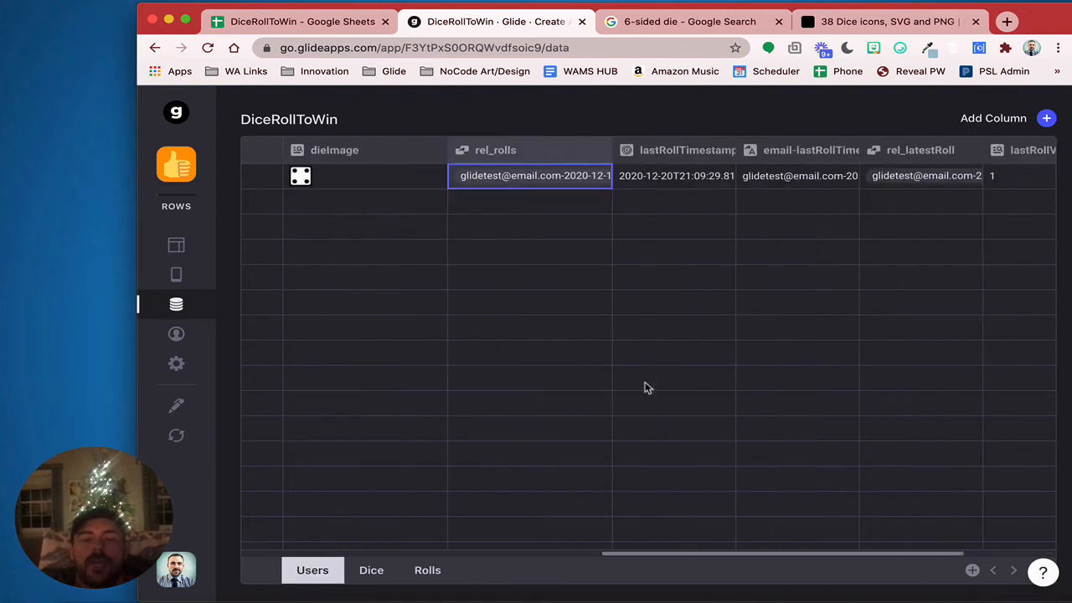
left_click(1046, 118)
left_click_drag(811, 179, 656, 167)
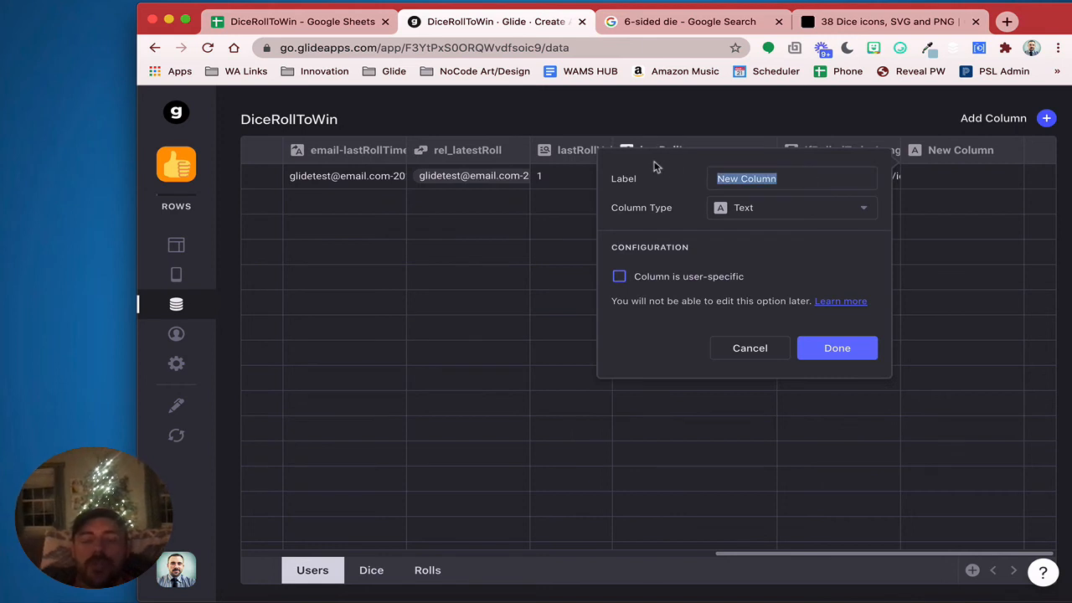
type("rel_")
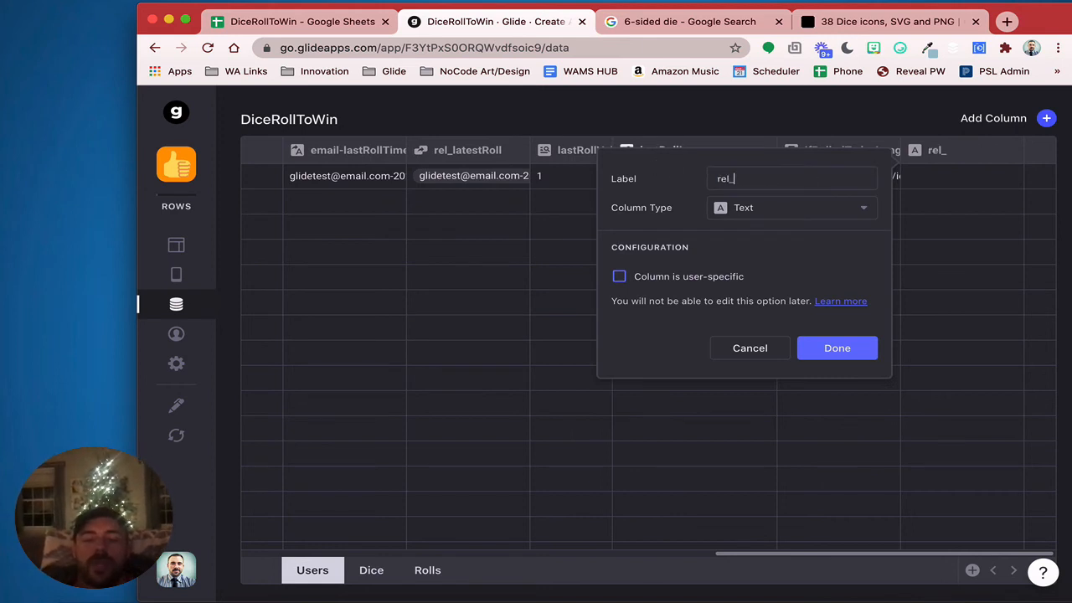
type("winningRolls")
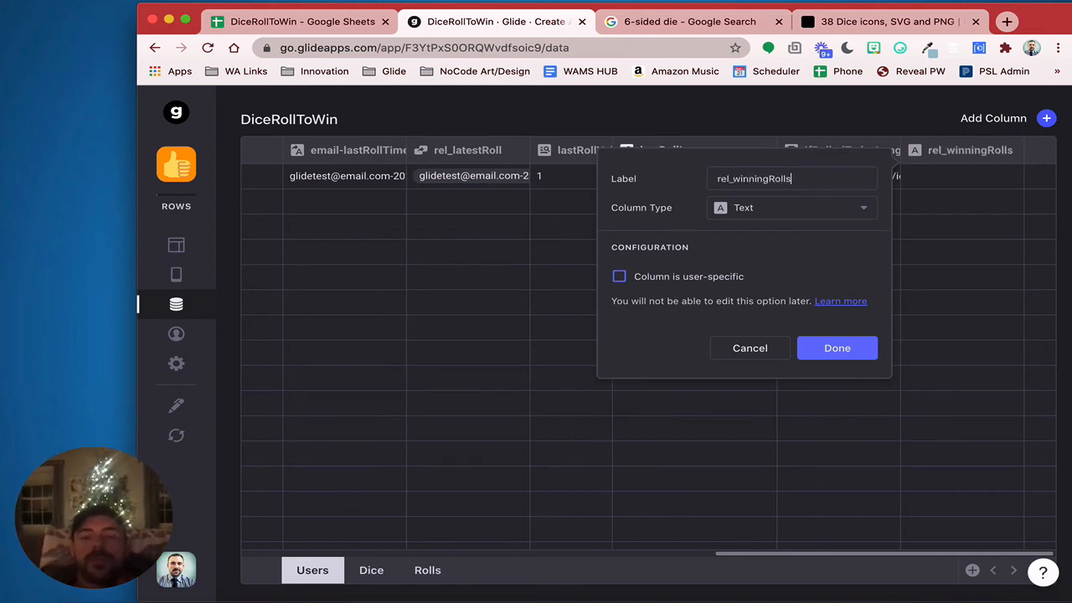
Make rel_winningRolls a Relation from Email to multiple Rolls if6>Email values, then begin another column
left_click(780, 208)
left_click(775, 268)
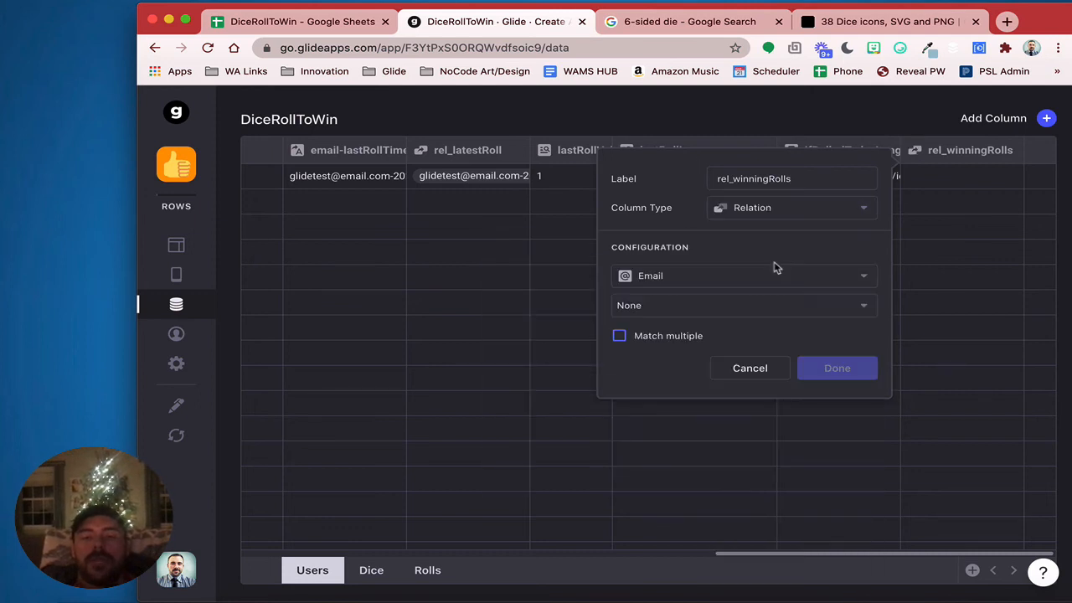
left_click(655, 316)
mouse_move(665, 397)
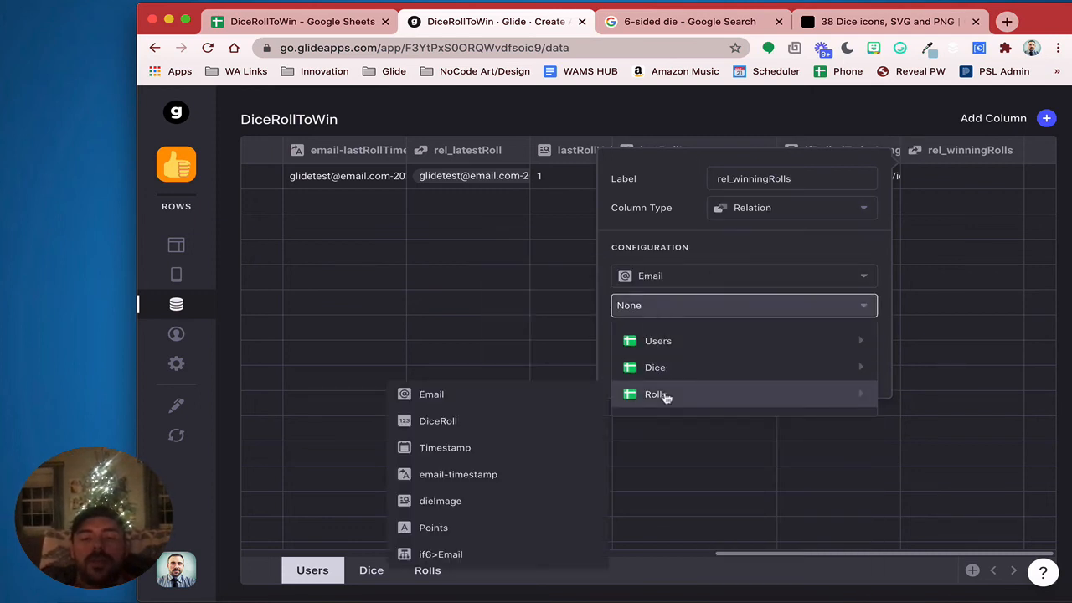
left_click(490, 555)
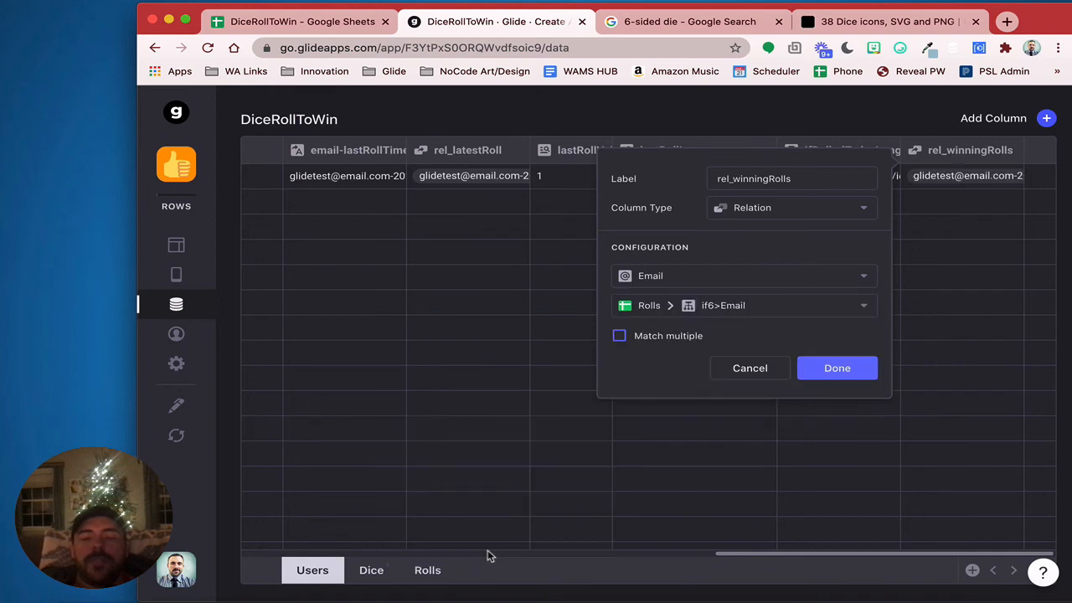
left_click(620, 335)
left_click(872, 361)
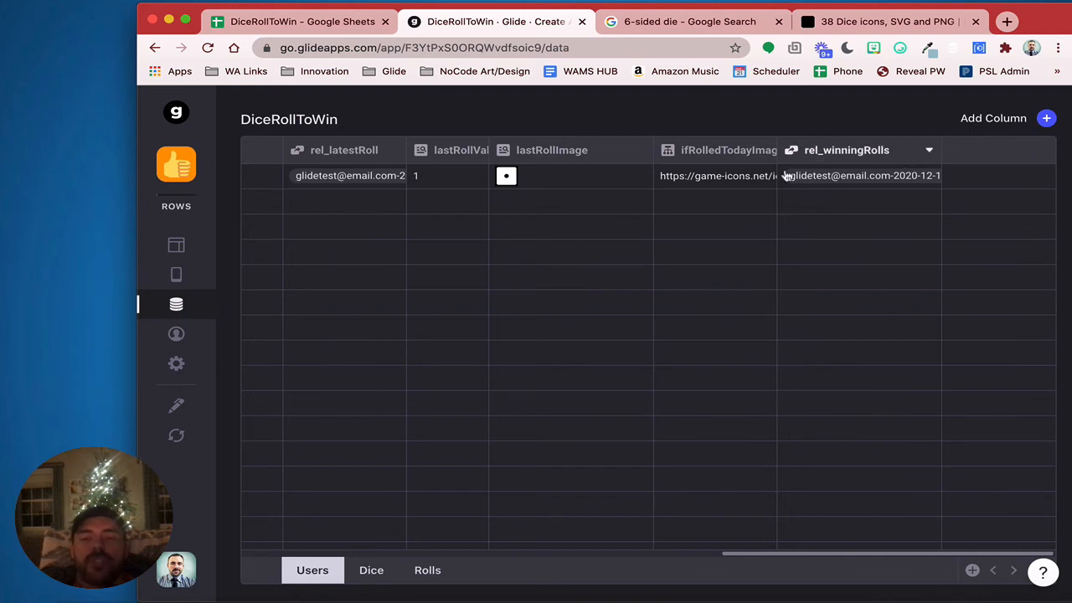
left_click(1046, 118)
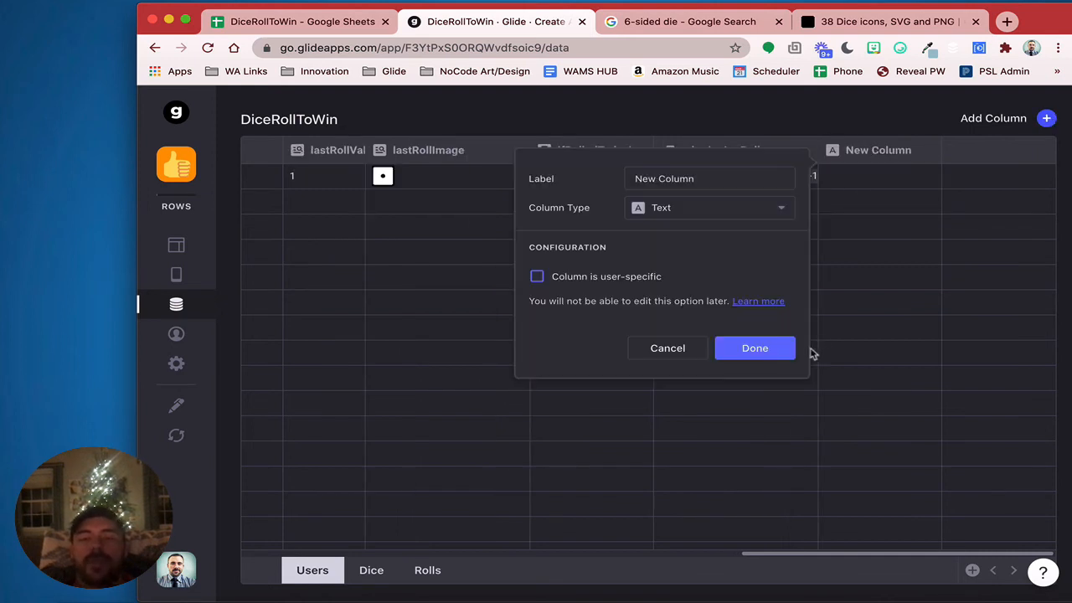
left_click(657, 208)
Set the new Users column as a Rollup that counts Points from rel_winningRolls
left_click(682, 428)
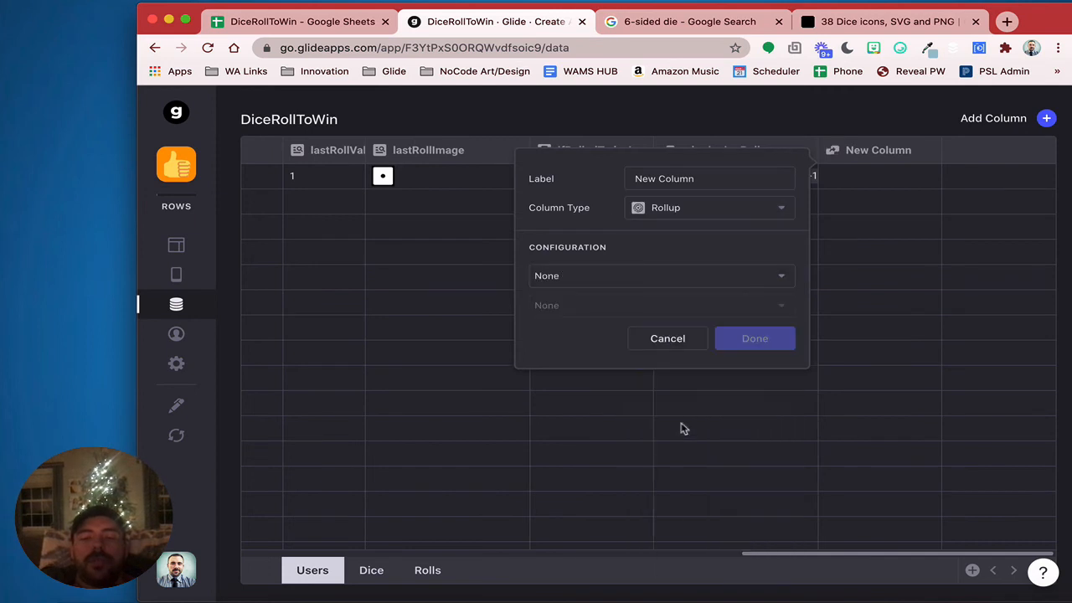
left_click(636, 278)
mouse_move(605, 425)
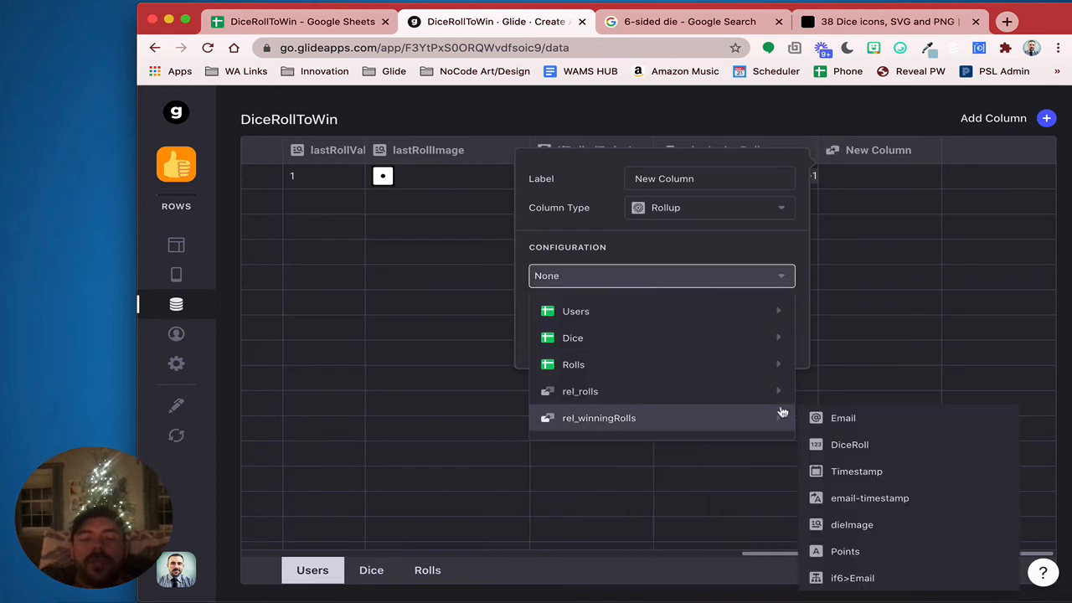
left_click(847, 551)
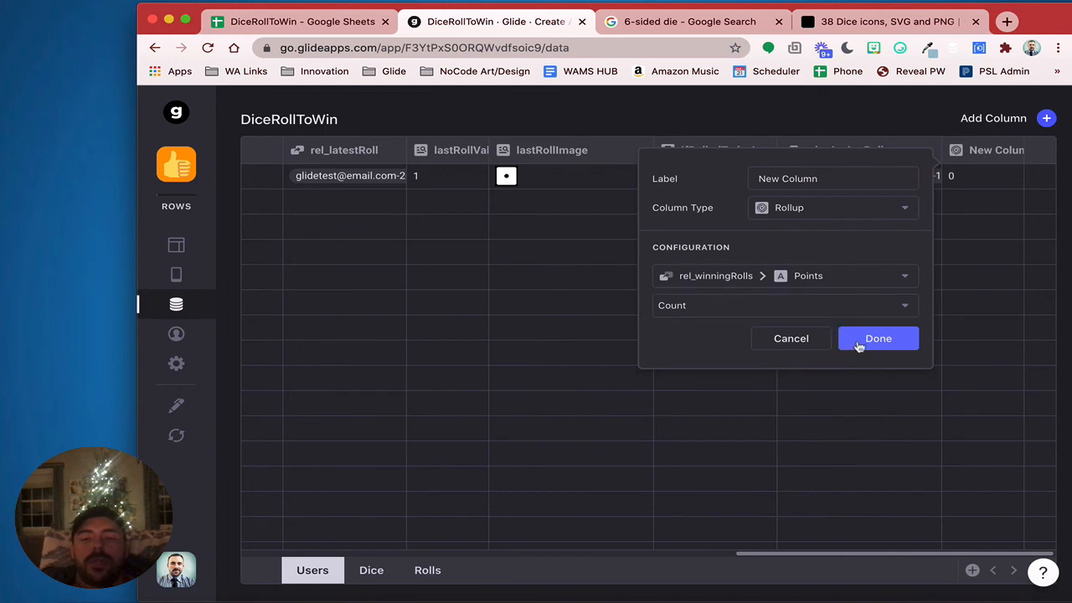
left_click(754, 315)
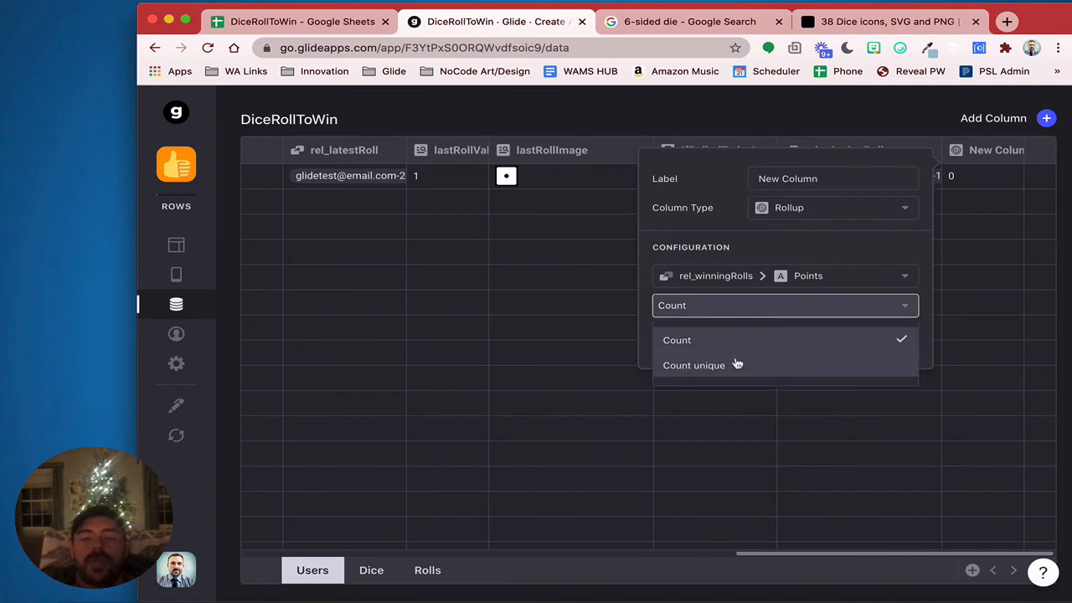
left_click(739, 340)
left_click(879, 337)
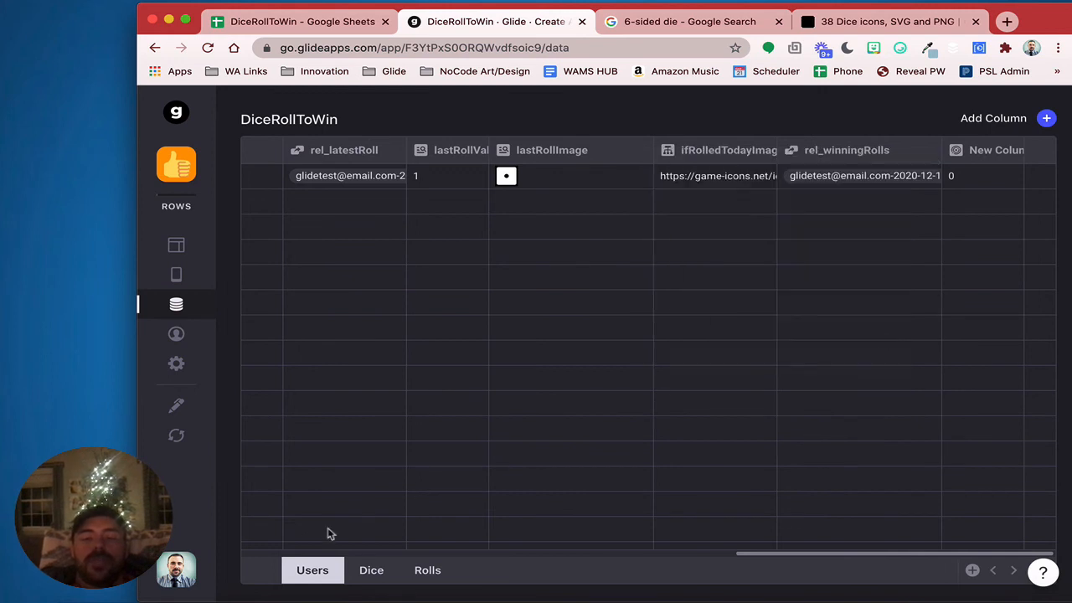
left_click(434, 573)
Enter 10 in the first roll's Points cell
left_click(731, 185)
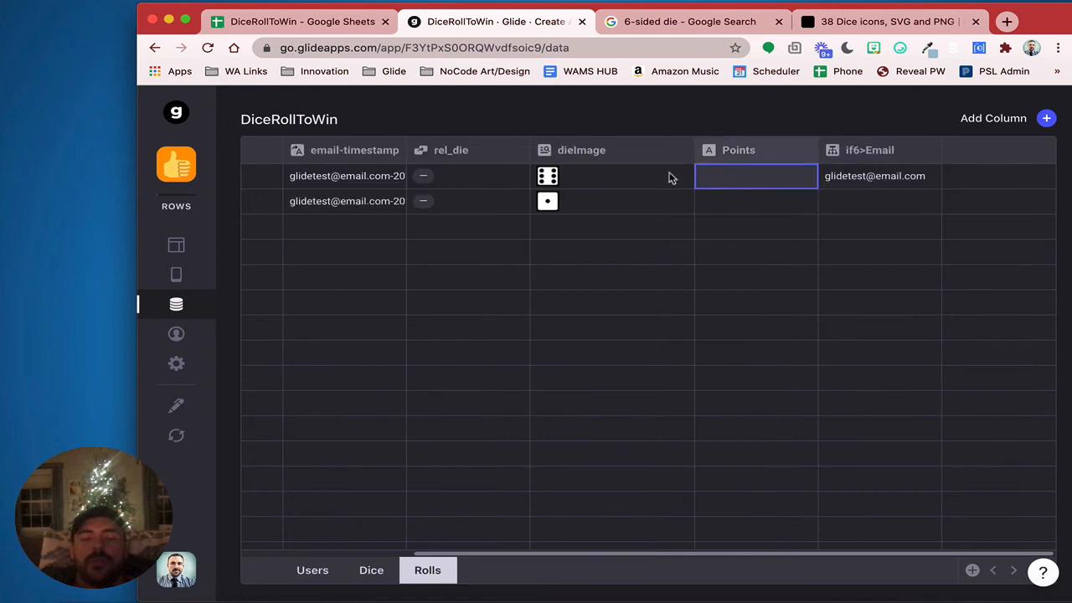
type("10")
key("Return")
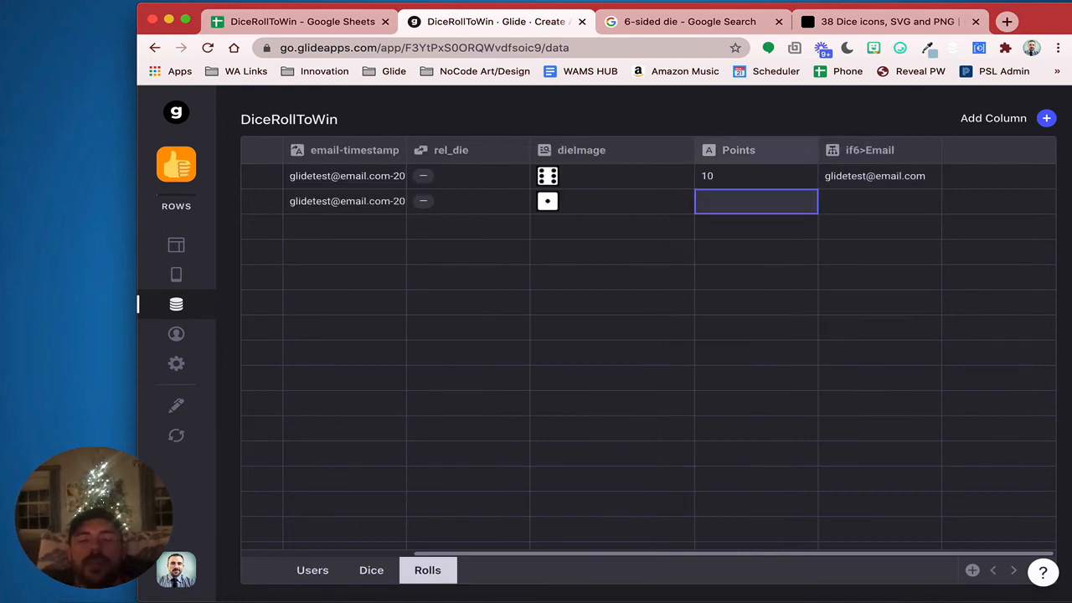
Make Points a Number column with whole-number precision
left_click(805, 153)
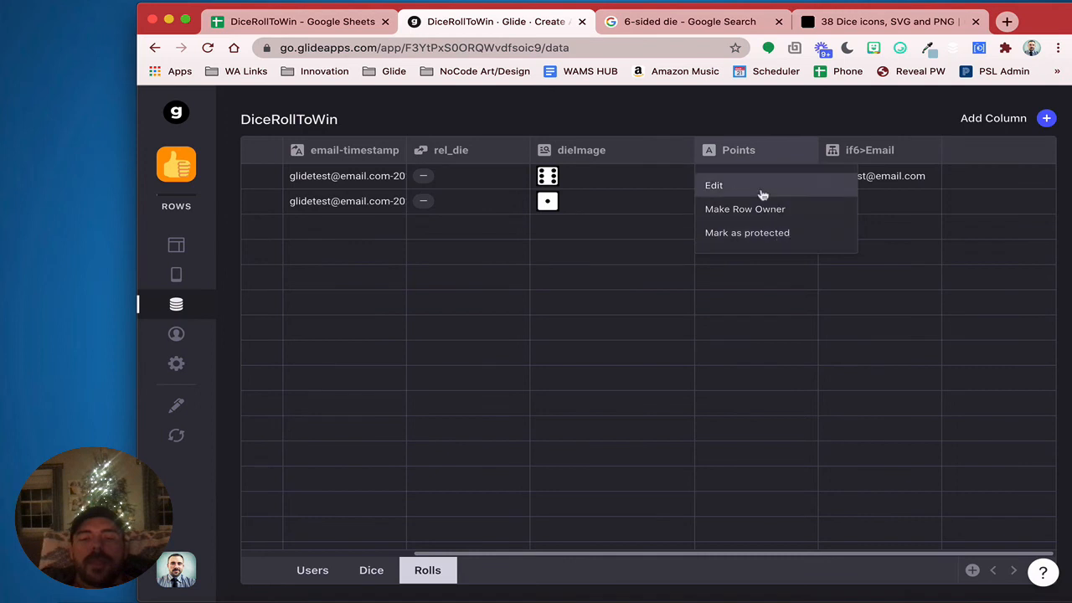
left_click(746, 185)
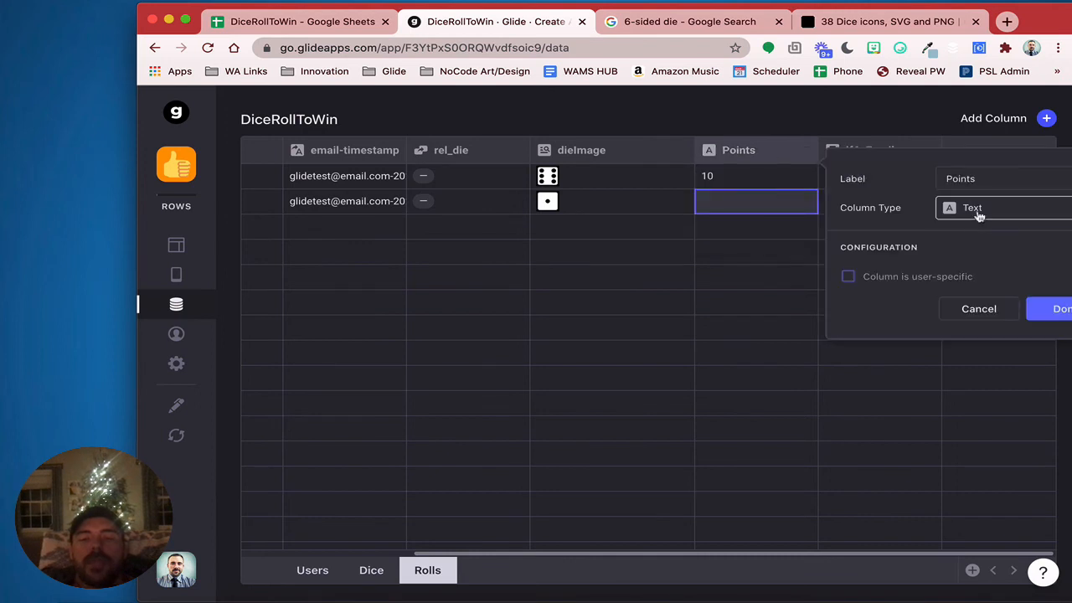
left_click(977, 214)
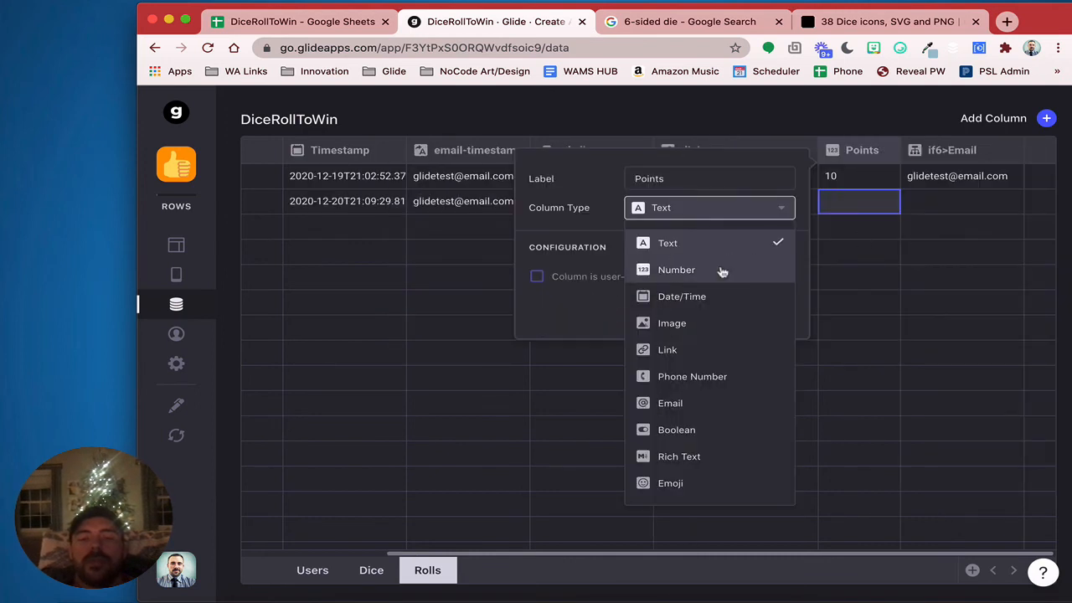
left_click(720, 270)
left_click(661, 361)
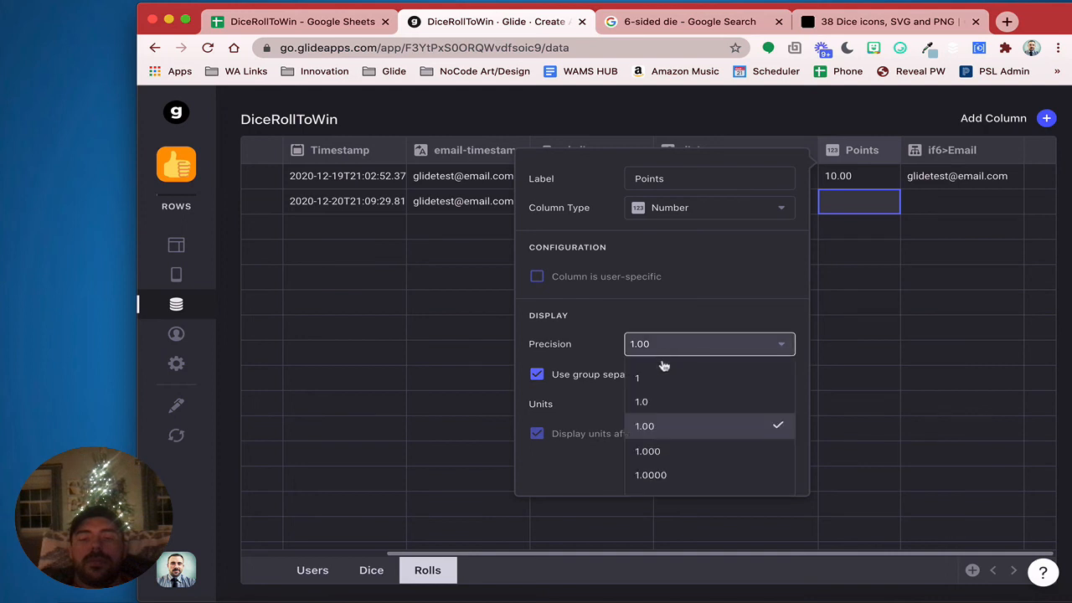
left_click(661, 375)
left_click(769, 470)
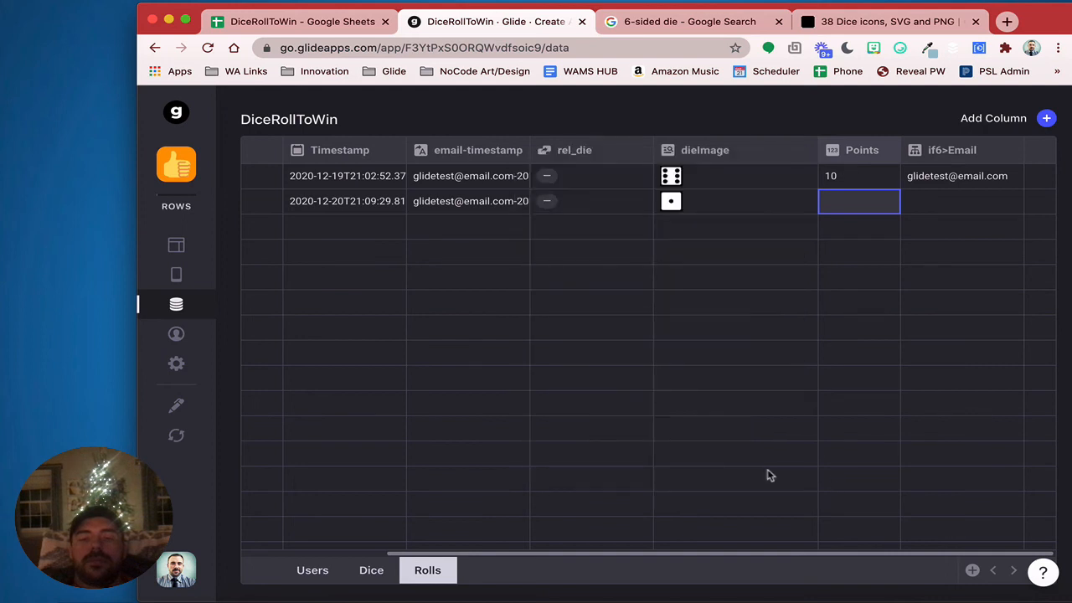
Give the Points column a ' pts' unit
left_click(890, 152)
left_click(869, 180)
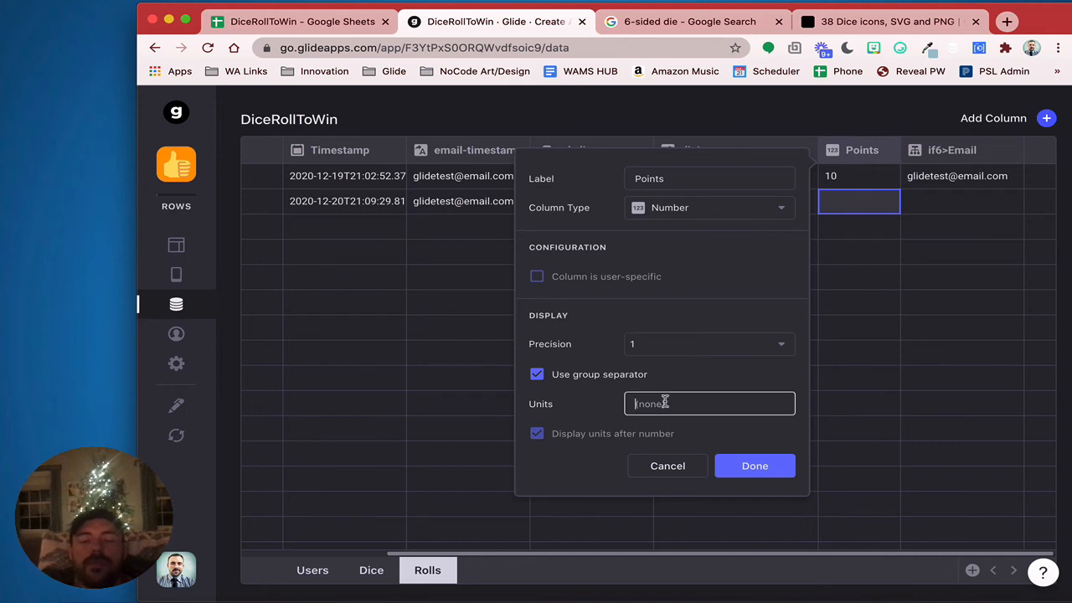
type("pts")
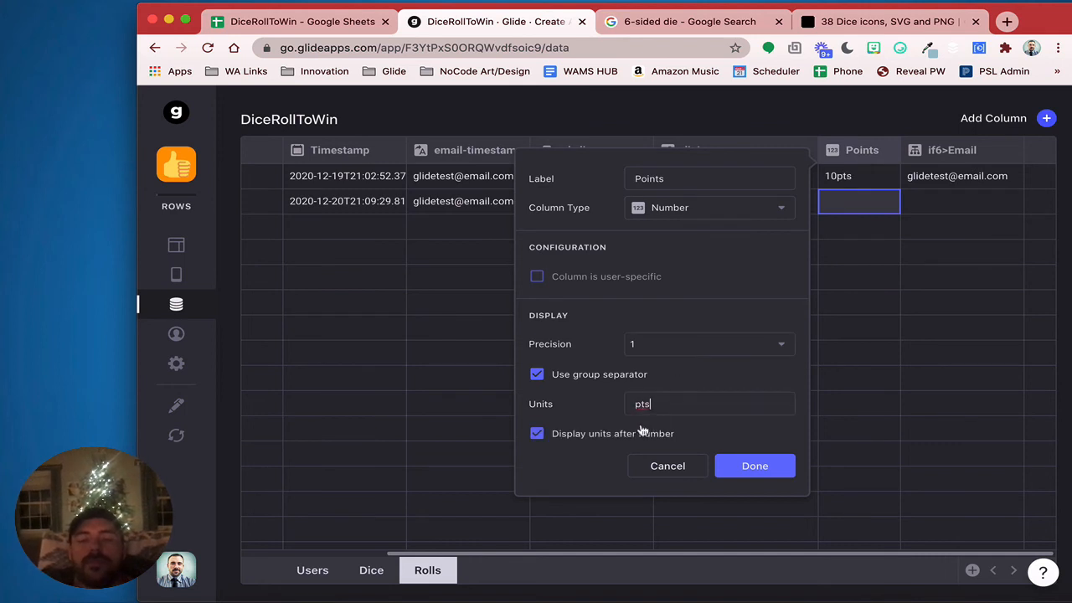
left_click(636, 406)
left_click(778, 472)
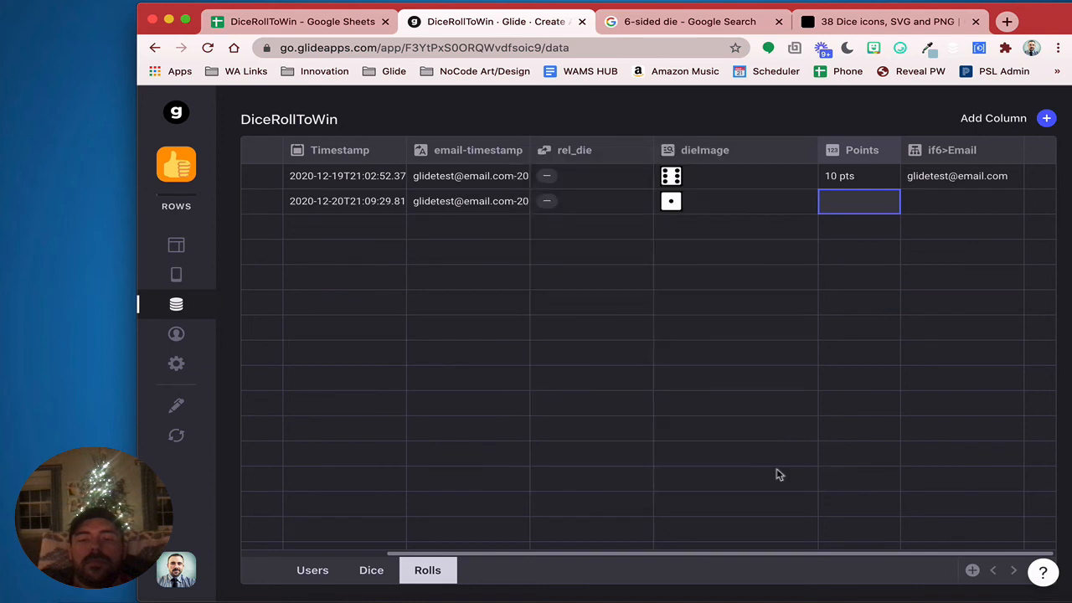
left_click(313, 571)
Rename the Users rollup column to Points and change its aggregation from Count to Sum
scroll(914, 251, "right", 5)
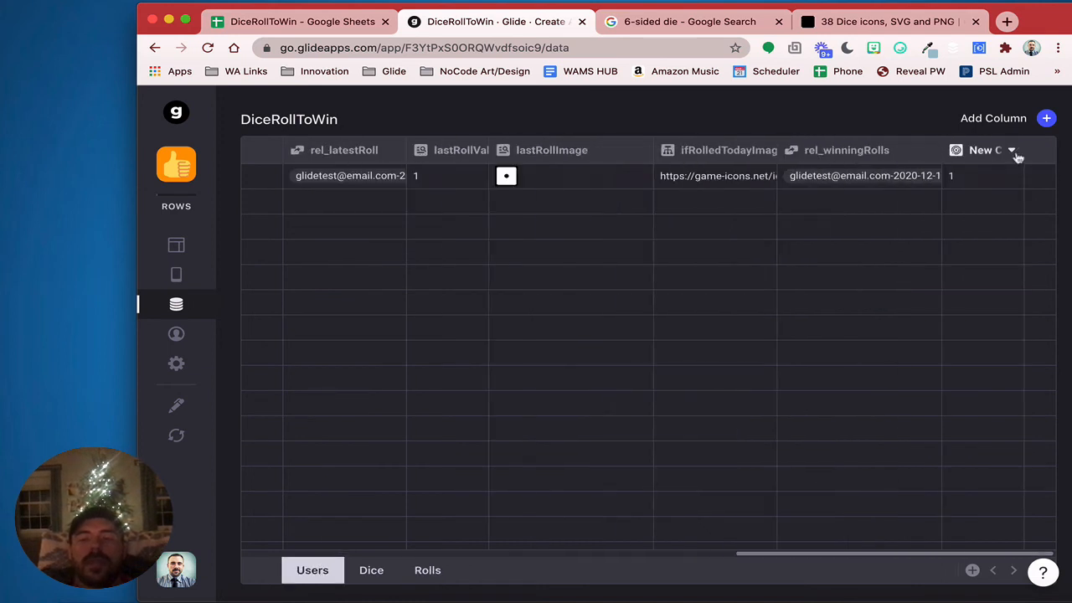
left_click(1012, 151)
left_click(989, 183)
left_click(826, 178)
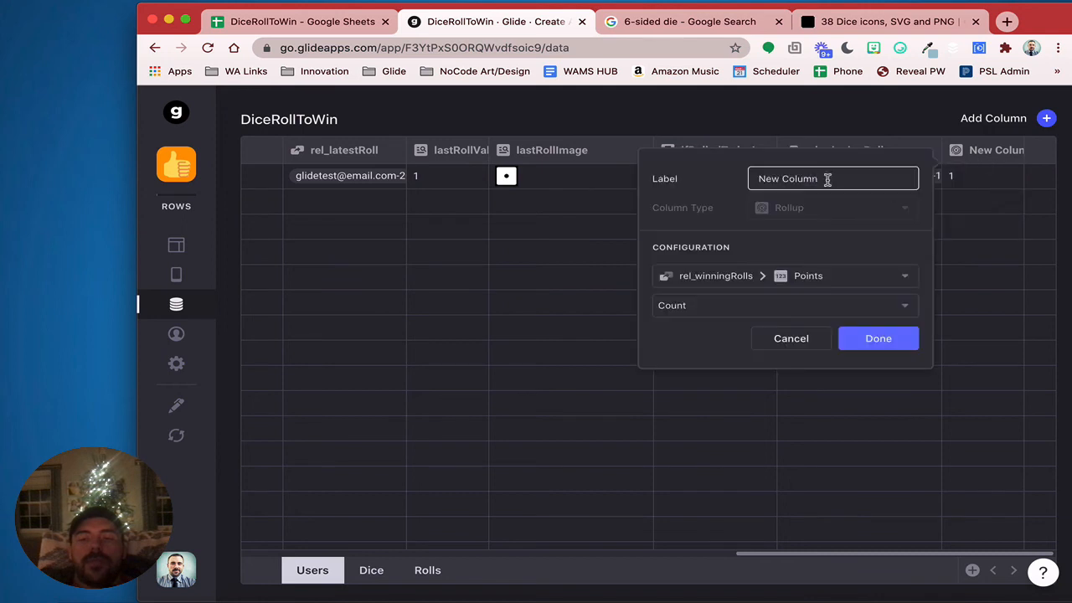
left_click_drag(827, 177, 694, 181)
type("Points")
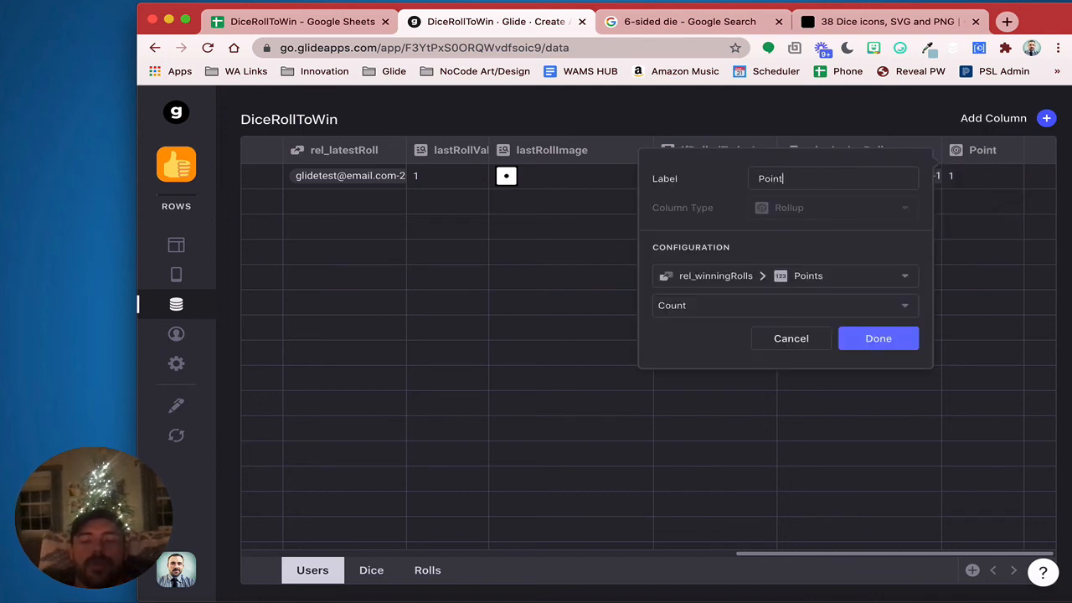
left_click(722, 312)
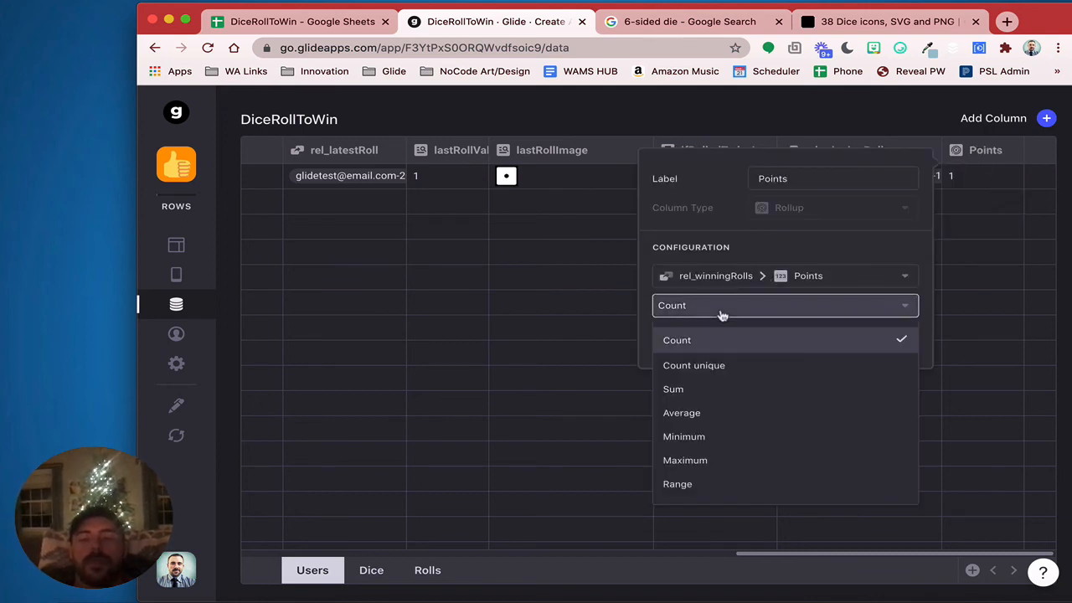
left_click(706, 389)
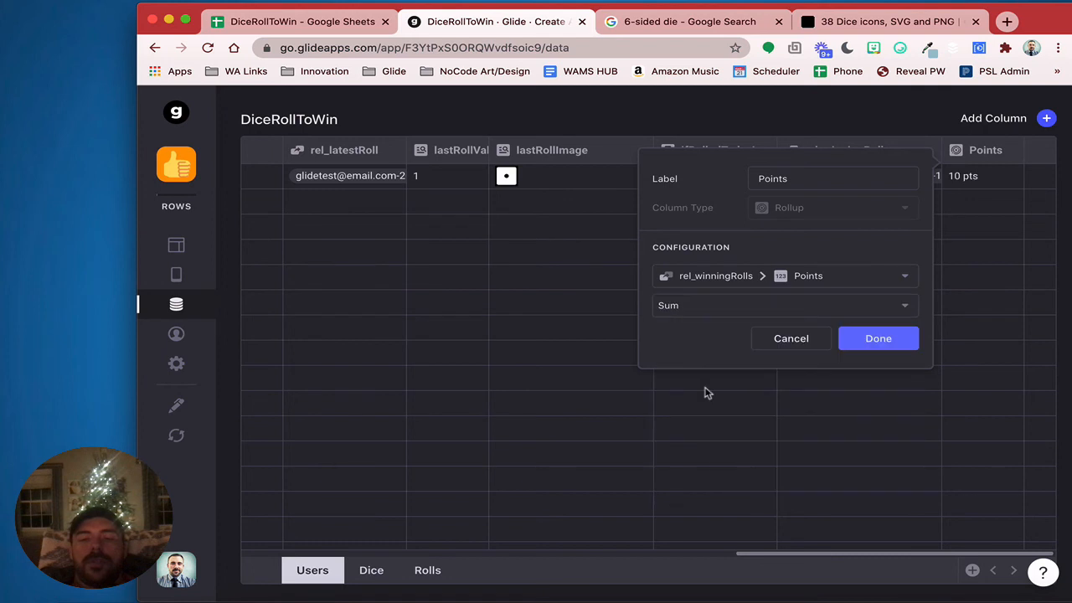
left_click(878, 339)
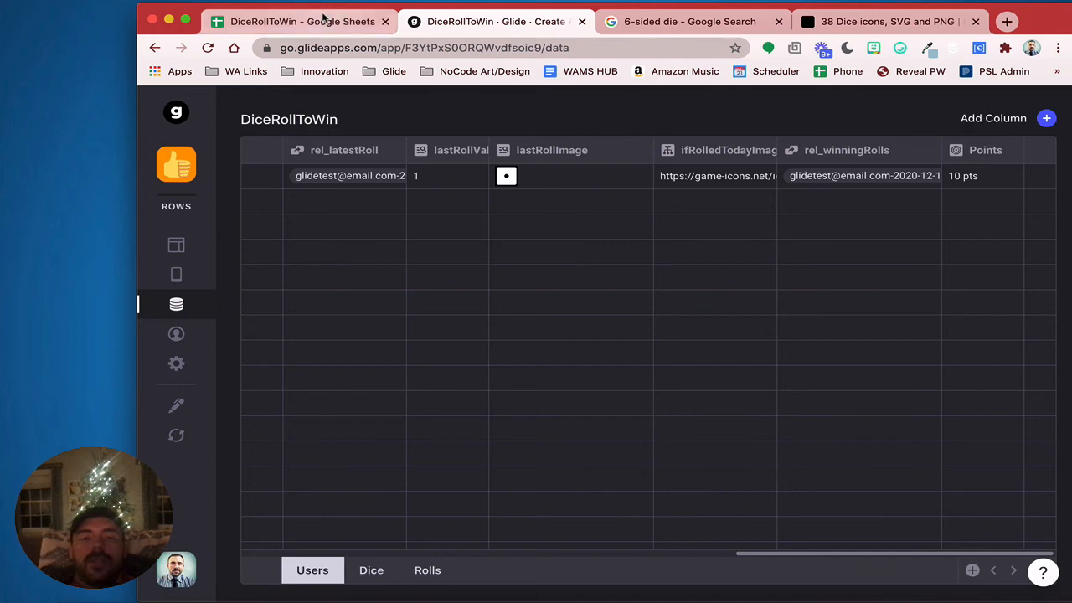
left_click(829, 21)
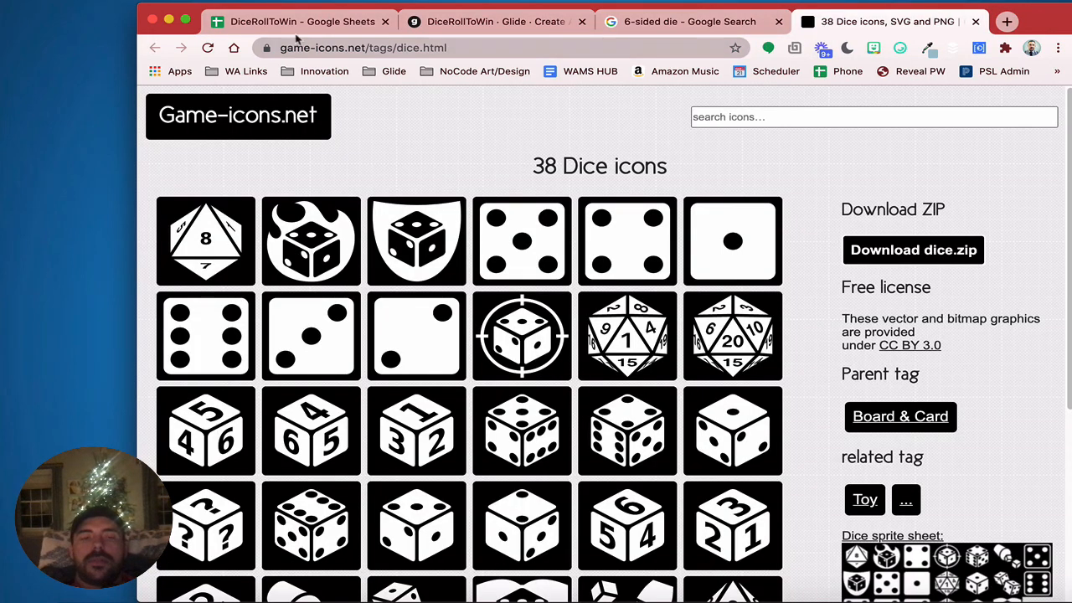
Delete column D (Points) from the Users sheet of the DiceRollToWin spreadsheet
left_click(271, 25)
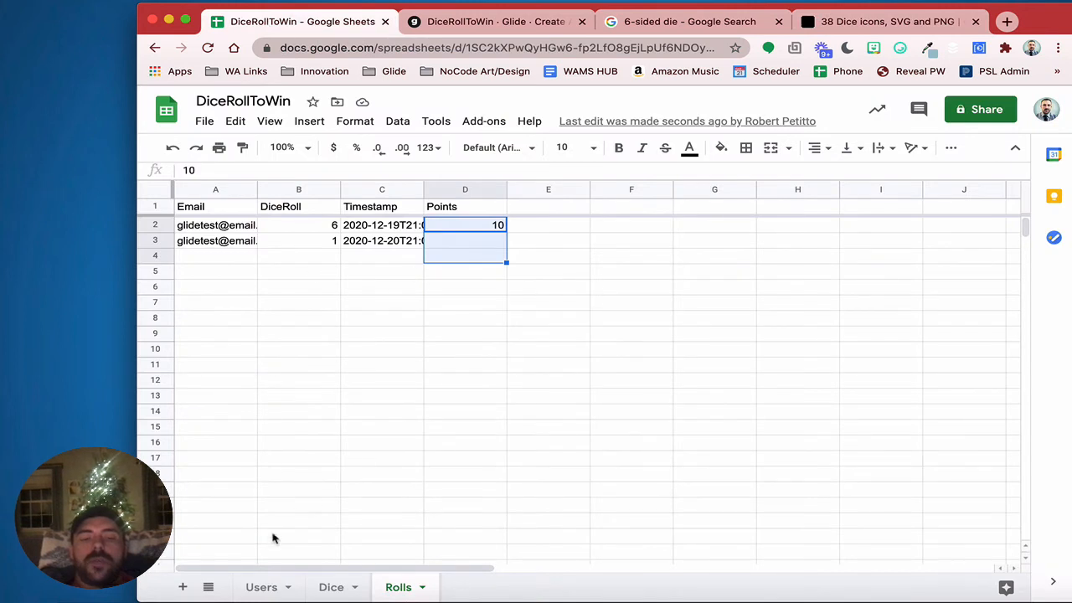
left_click(255, 586)
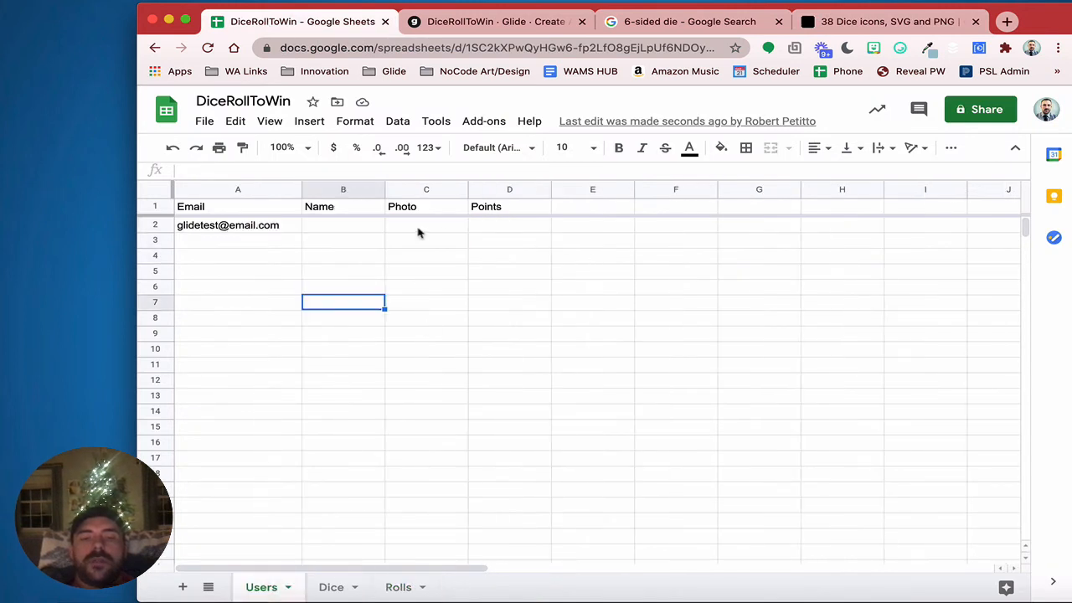
left_click(542, 191)
left_click(600, 298)
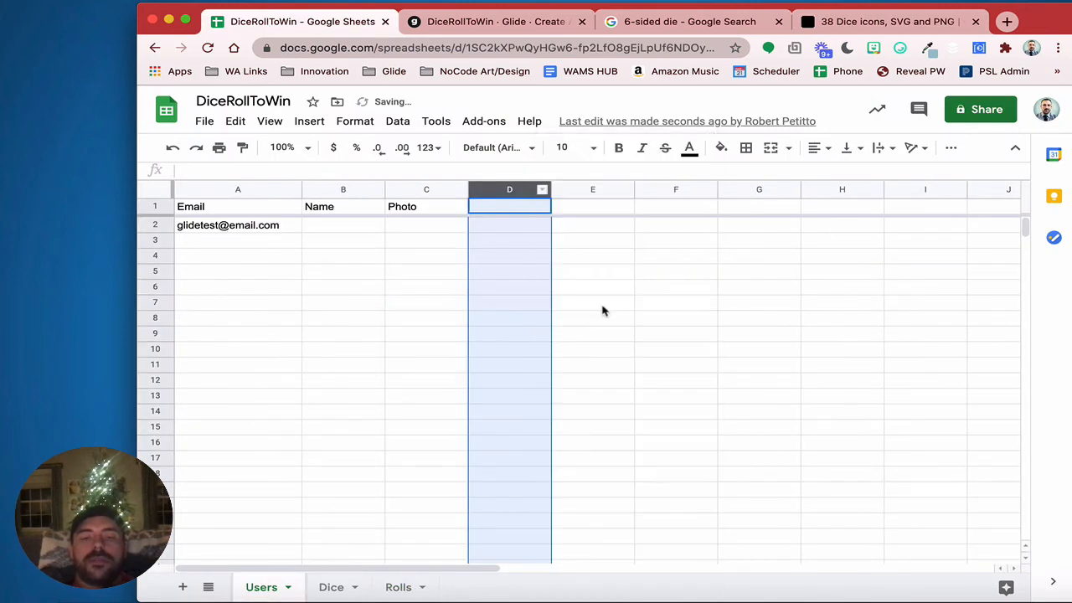
left_click(603, 311)
left_click(484, 30)
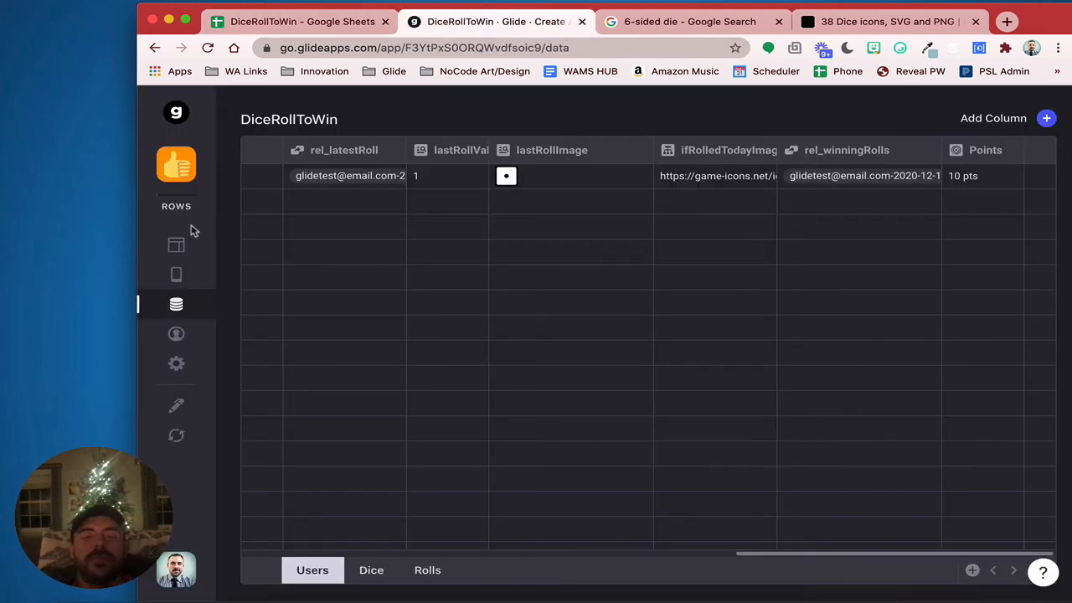
Add a two-row Basic Table to the Users screen
left_click(176, 245)
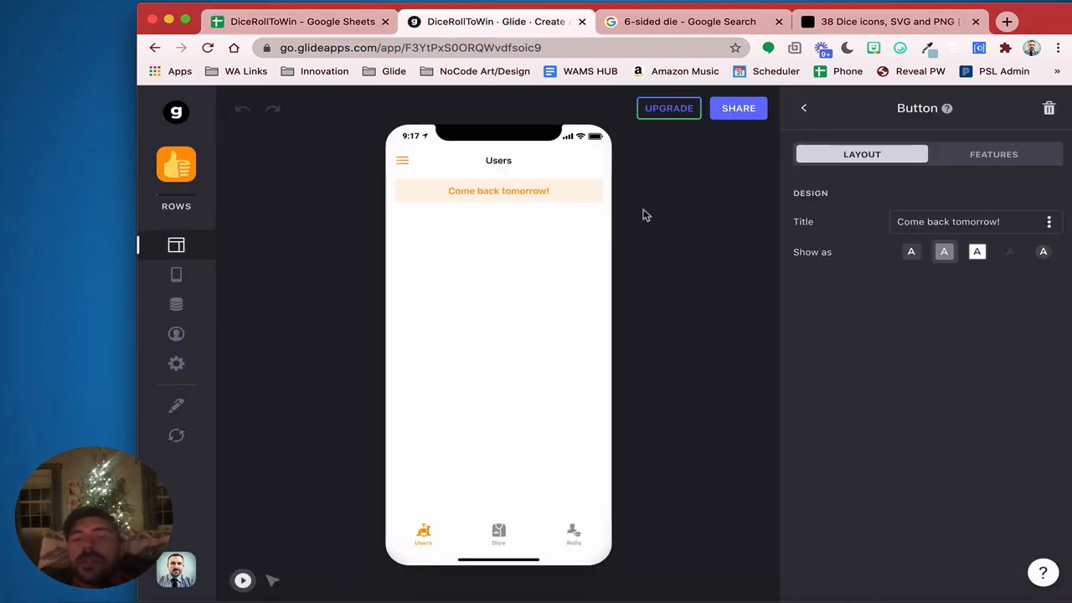
left_click(805, 108)
left_click(1047, 108)
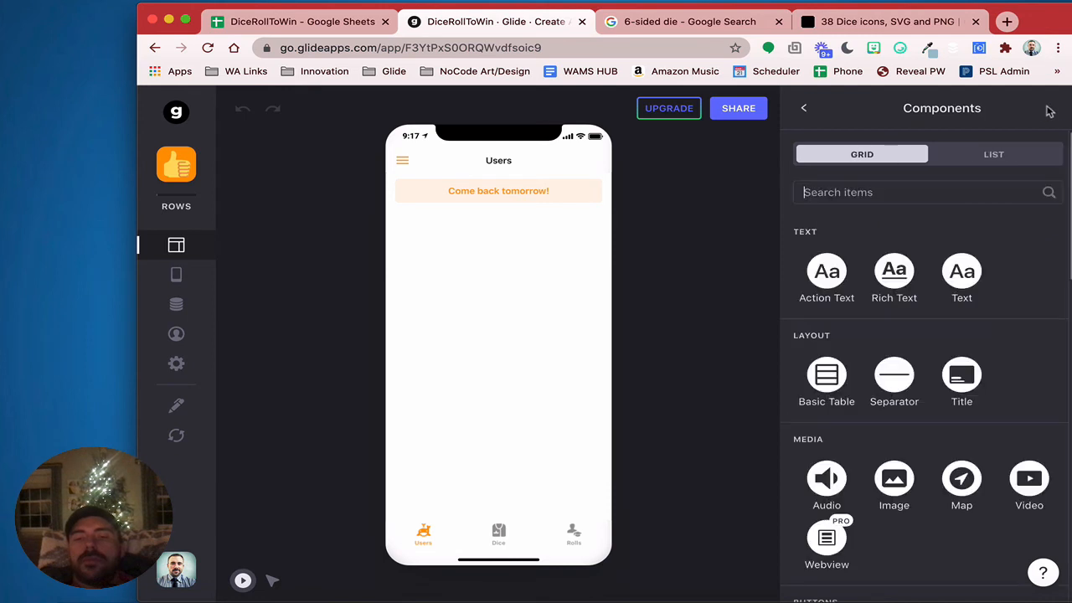
left_click(823, 383)
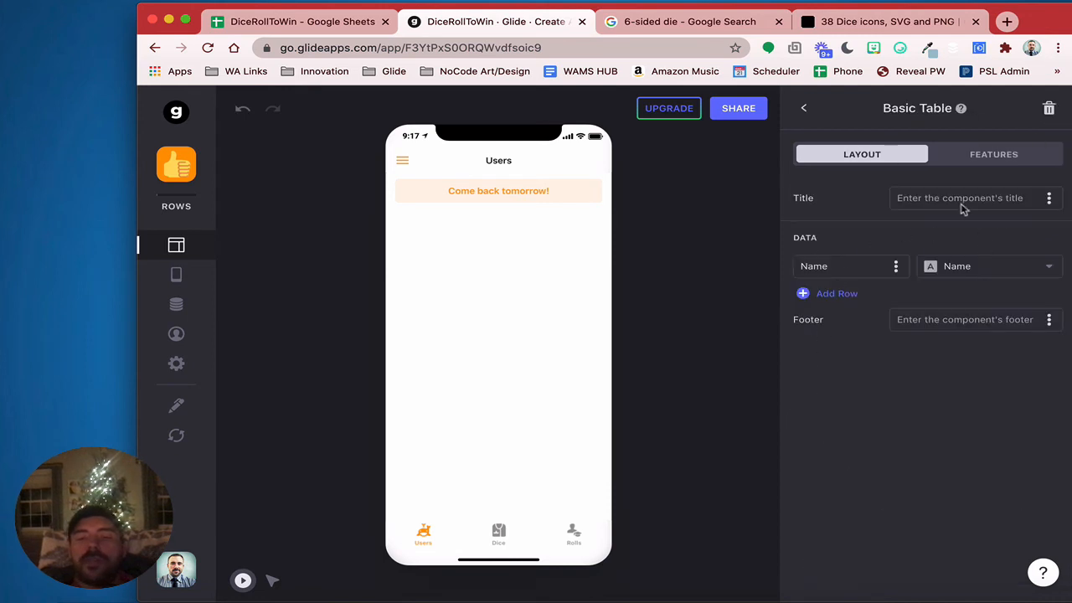
left_click(838, 294)
Label the first table row 'Signed in as' and show the user's Email
double_click(841, 265)
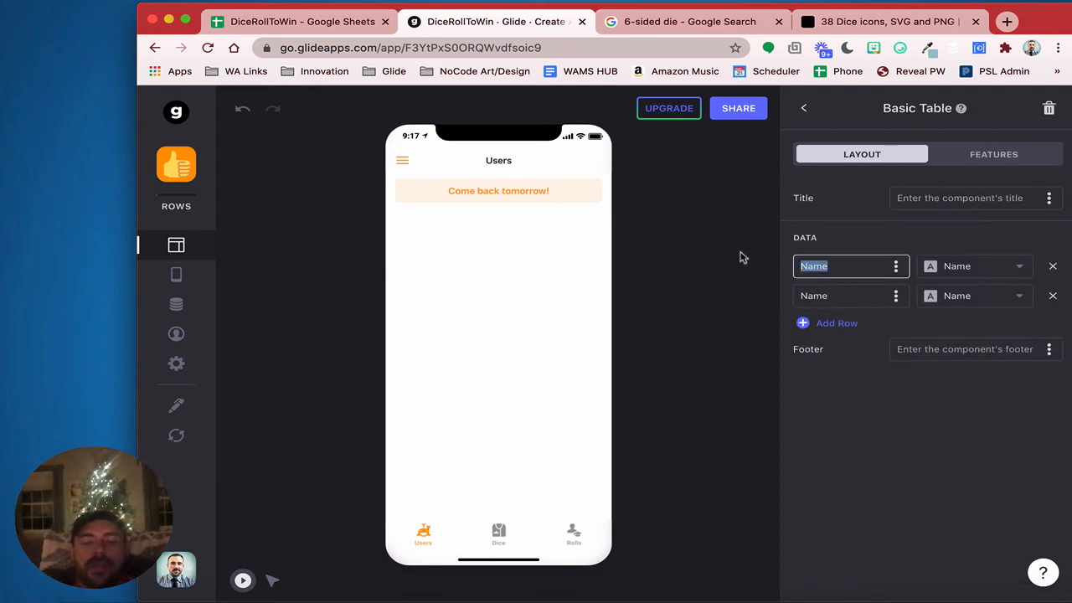
type("Signed in as")
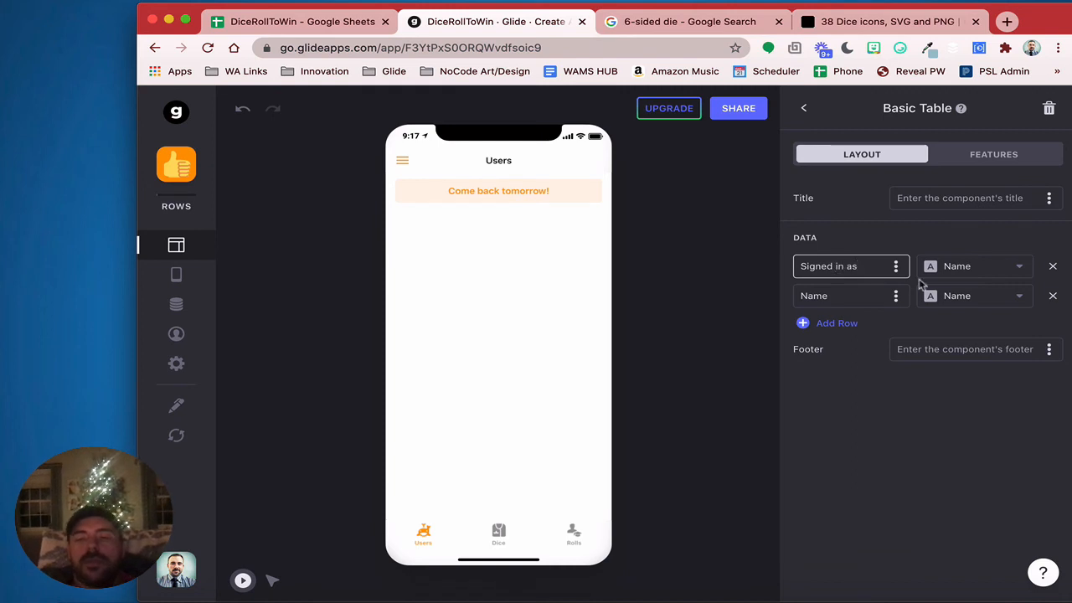
left_click(955, 268)
left_click(928, 350)
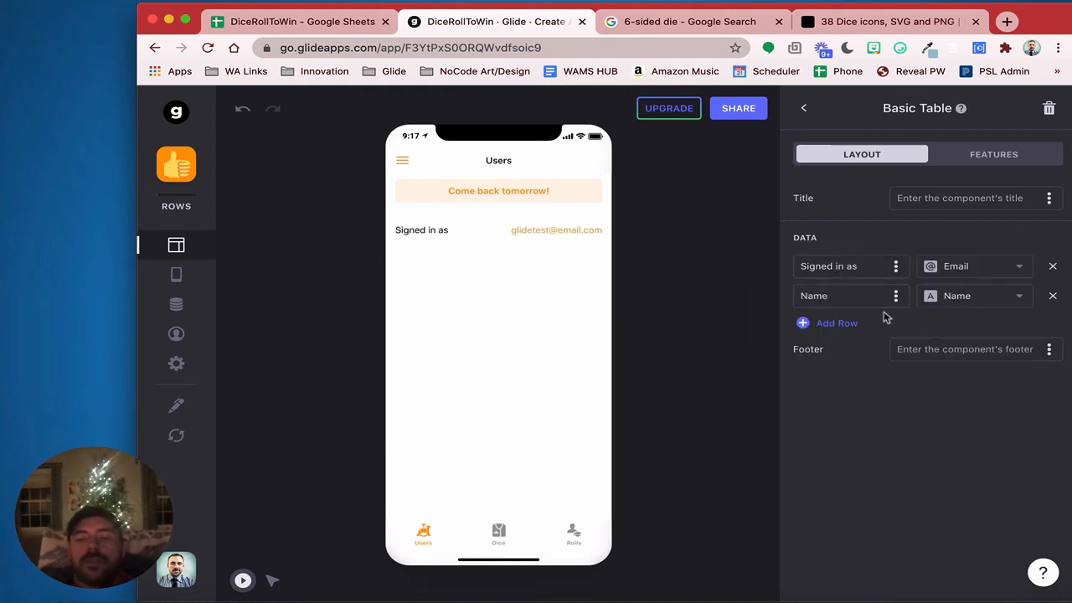
Label the second row 'Total Points' and show the Points rollup
double_click(867, 297)
type("Total")
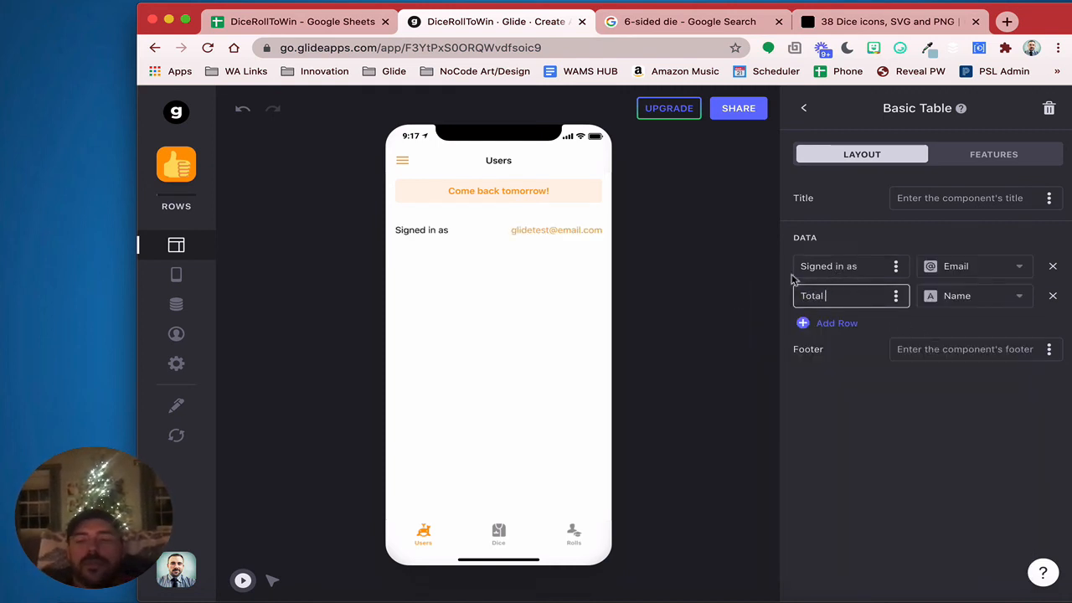
left_click(994, 298)
scroll(890, 553, "down", 5)
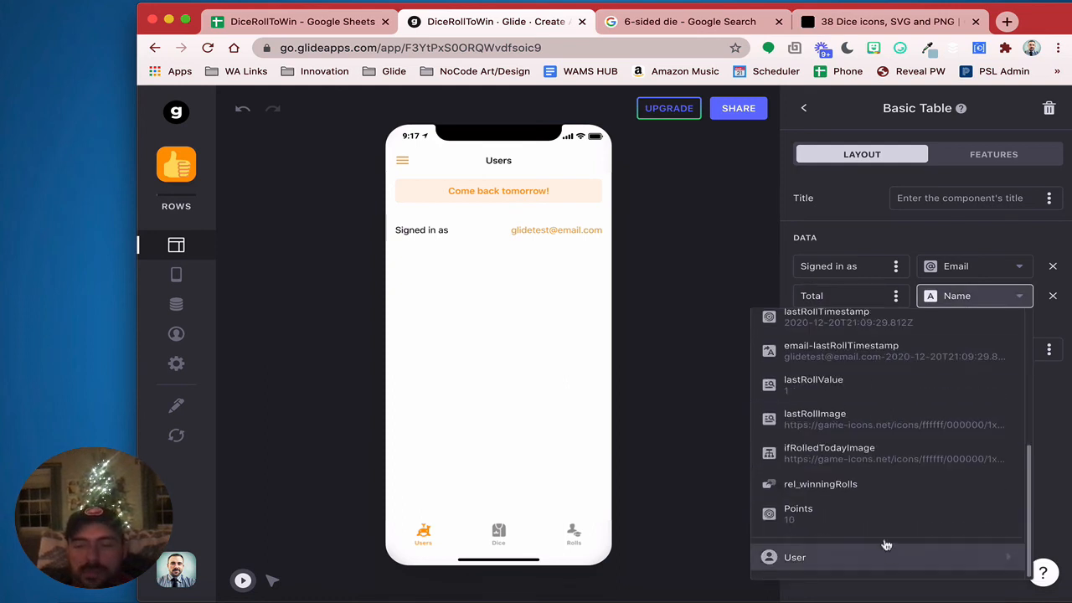
left_click(879, 508)
left_click(850, 299)
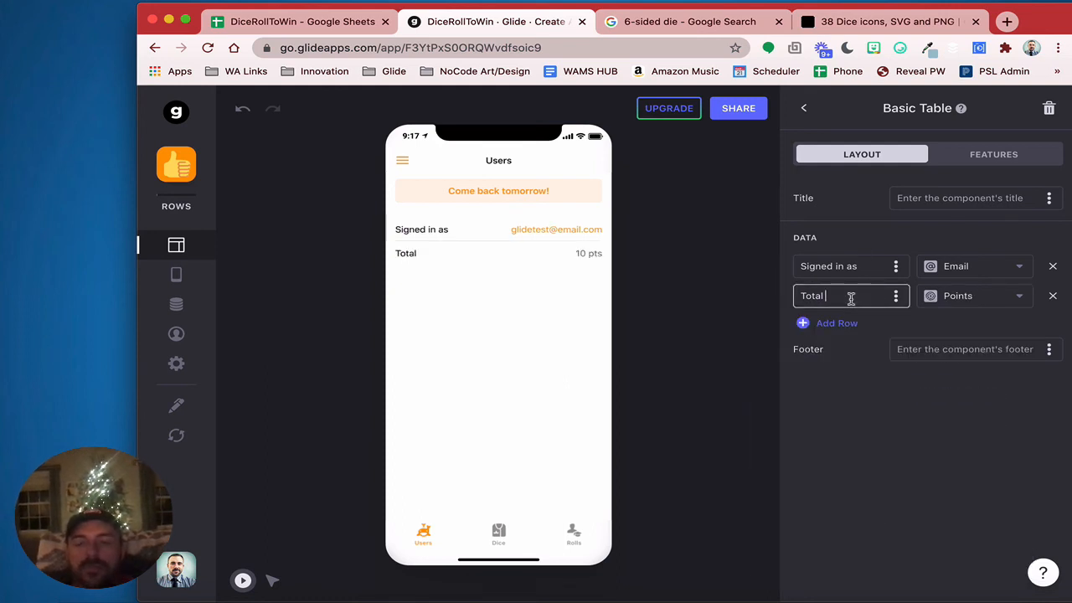
type("Points")
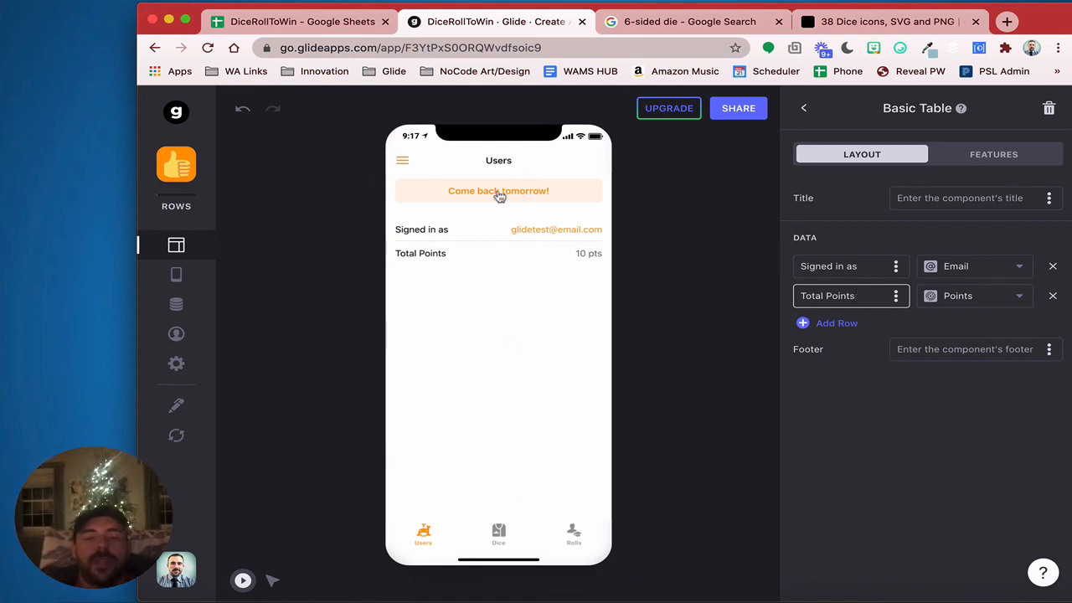
Backdate the second roll's Timestamp from 2020-12-20 to 2020-12-18
left_click(177, 304)
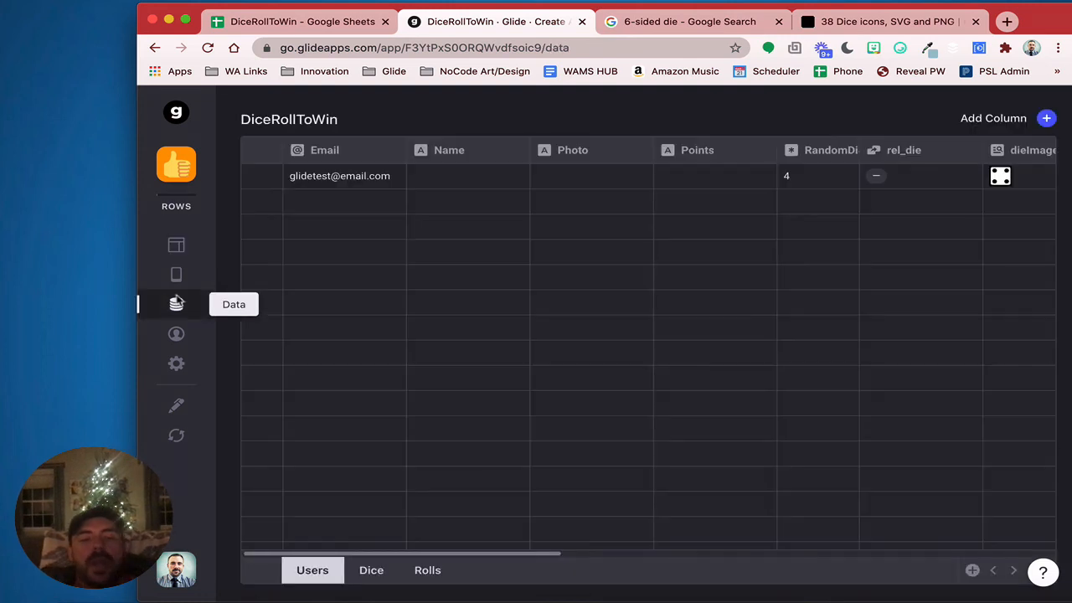
left_click(371, 570)
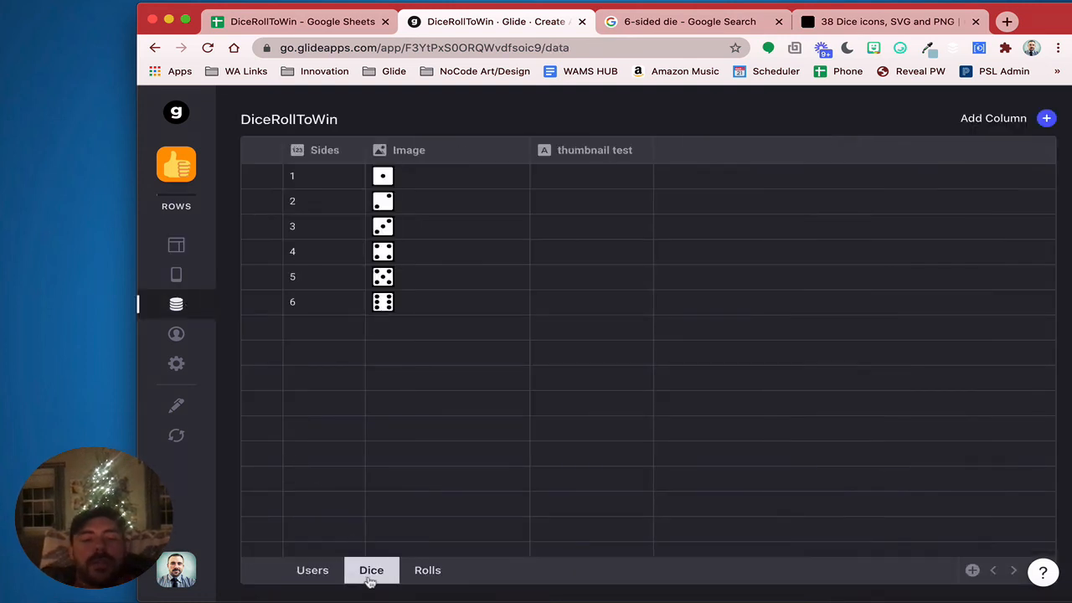
left_click(426, 573)
left_click(548, 210)
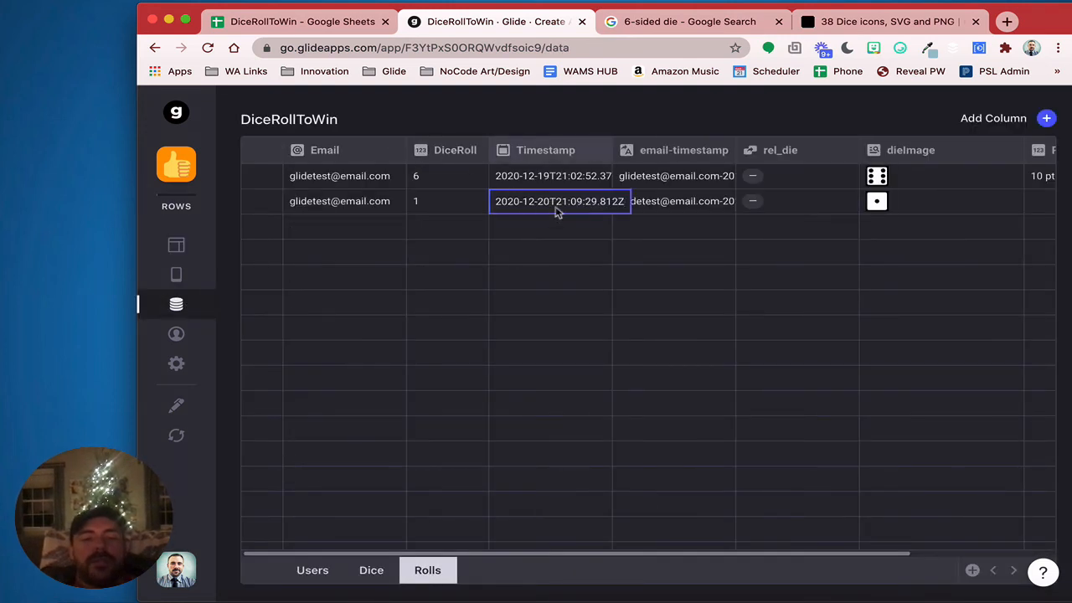
key("BackSpace")
key("BackSpace")
type("18")
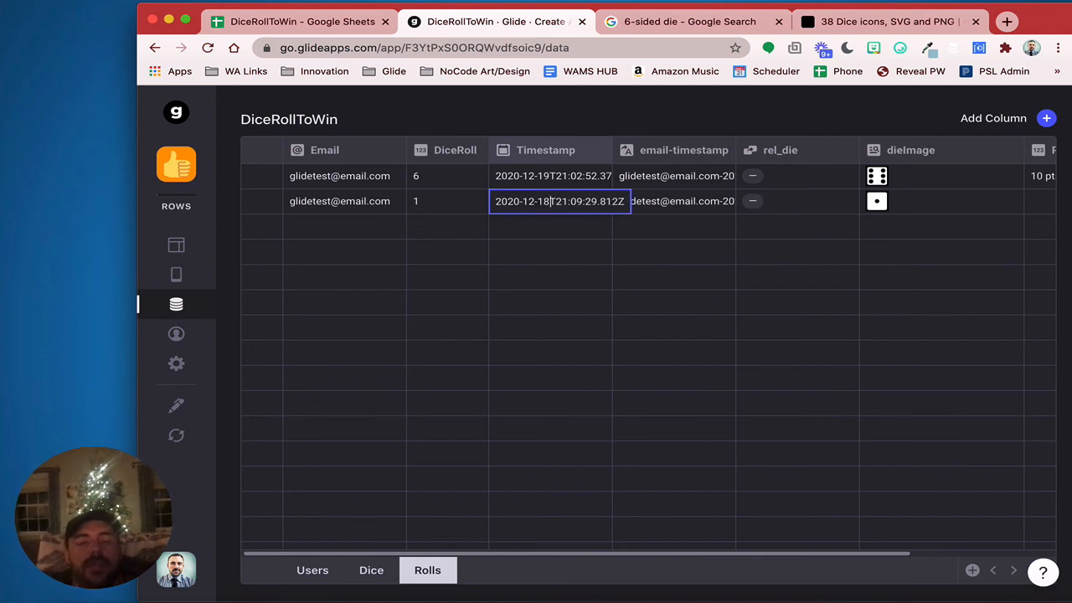
key("Return")
left_click(312, 569)
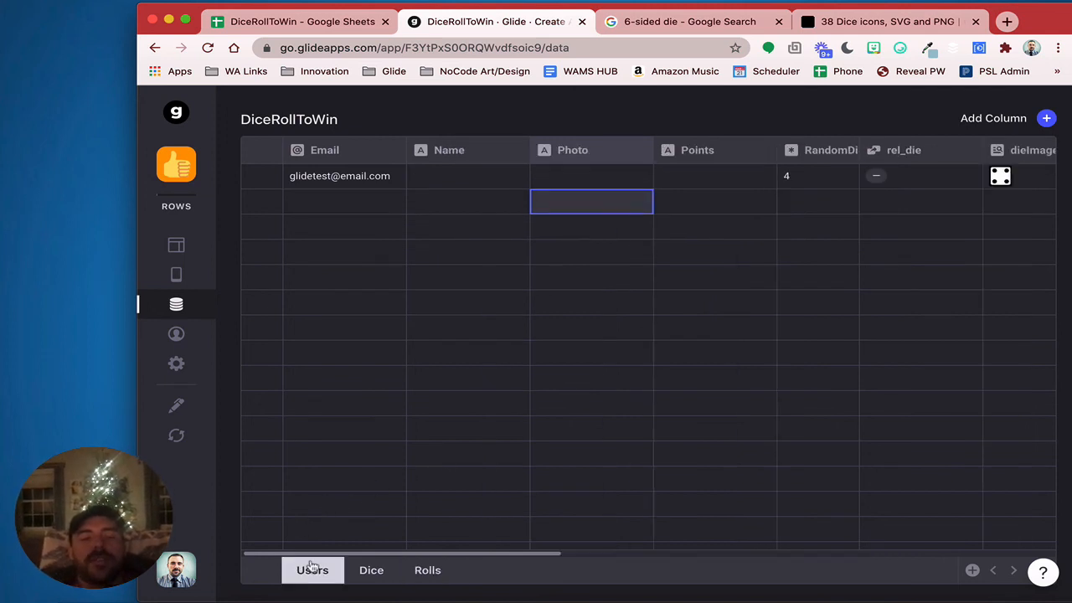
left_click(173, 245)
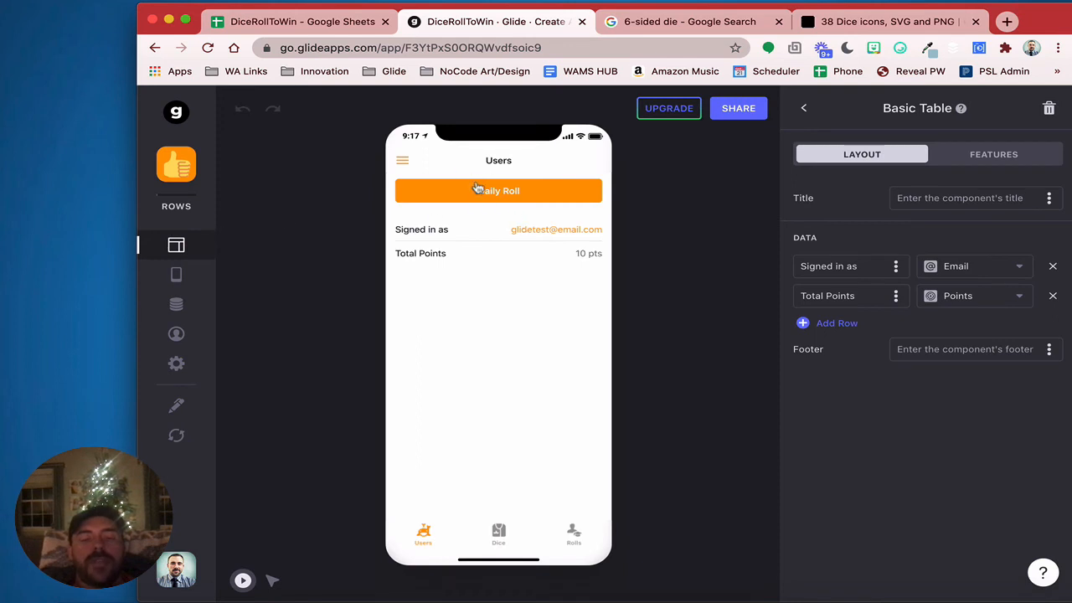
Do a daily roll in the preview, stop the die, and return to the Users screen
left_click(475, 190)
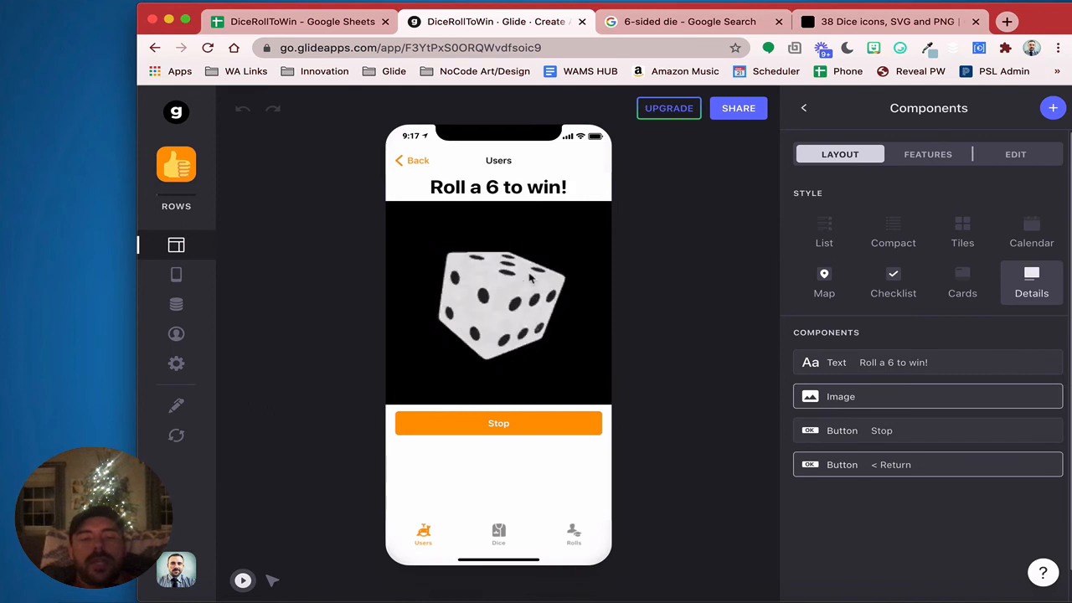
left_click(496, 426)
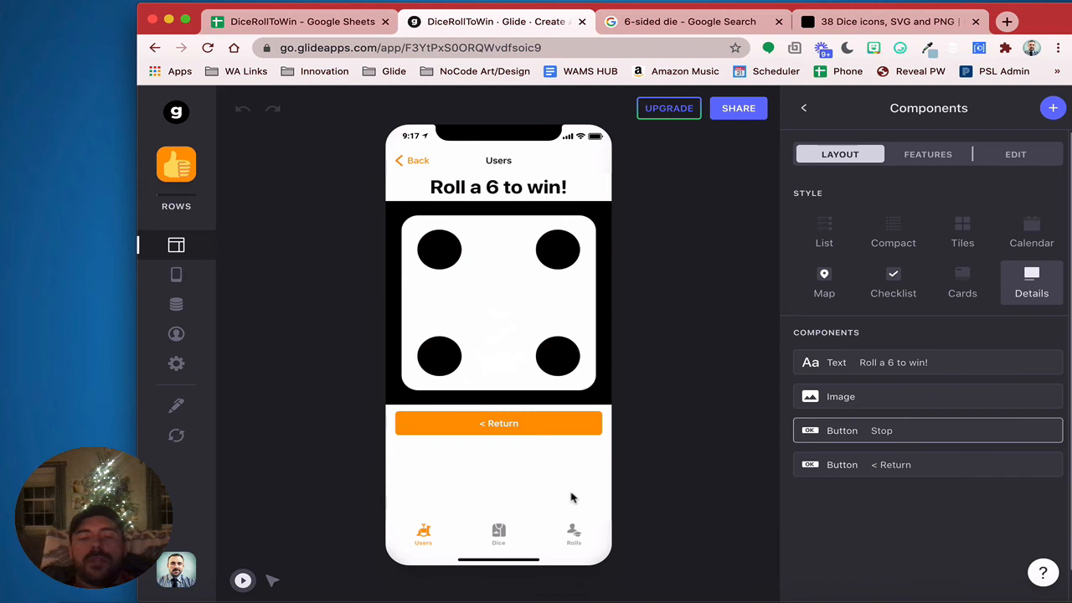
left_click(513, 427)
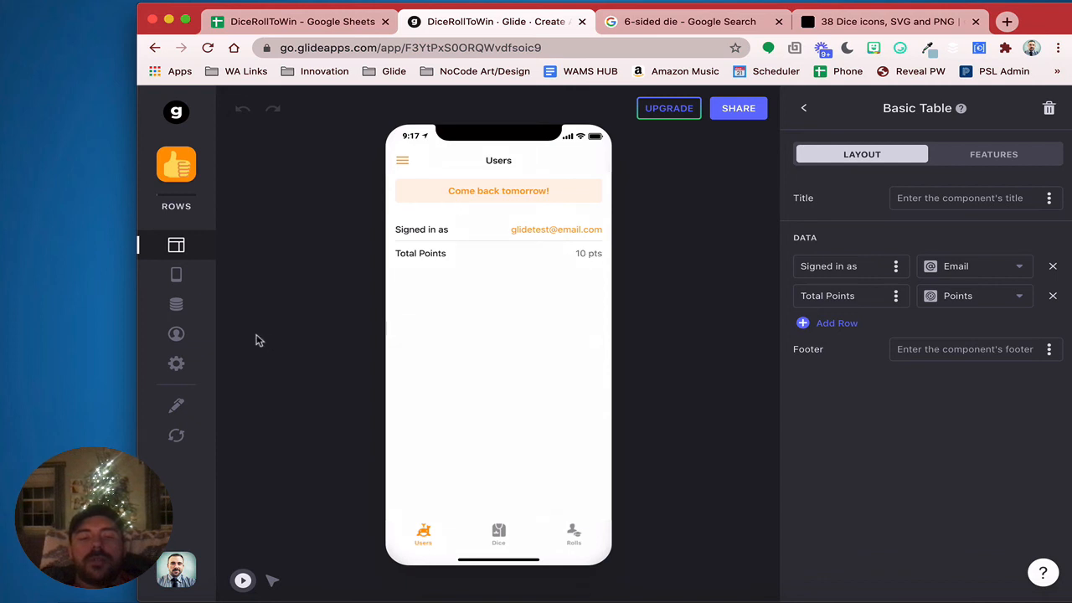
Open the data tables and view the Rolls table to check the awarded points
left_click(194, 309)
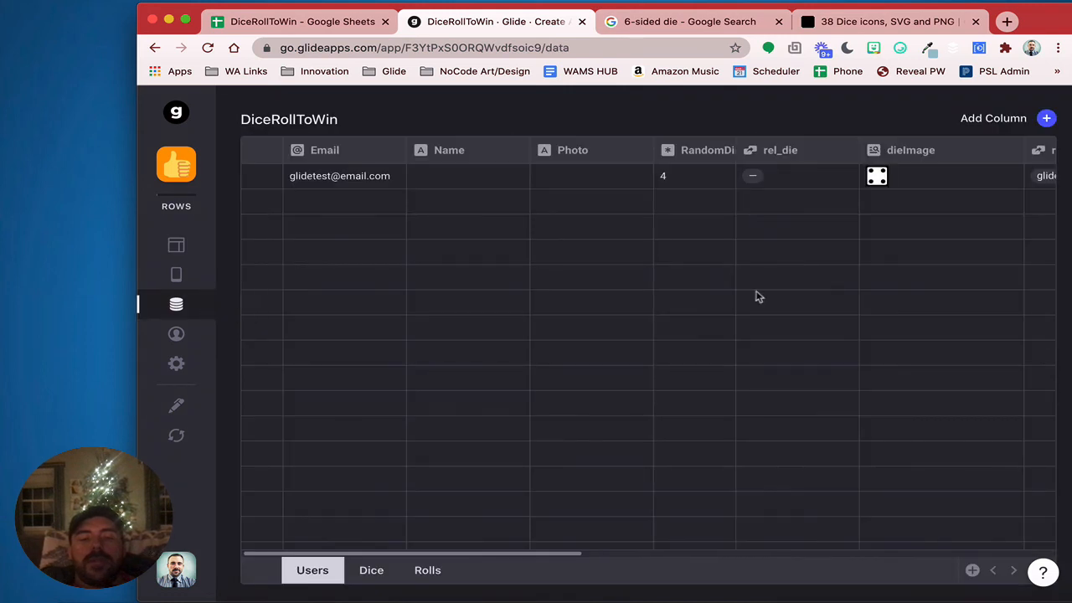
scroll(756, 207, "right", 10)
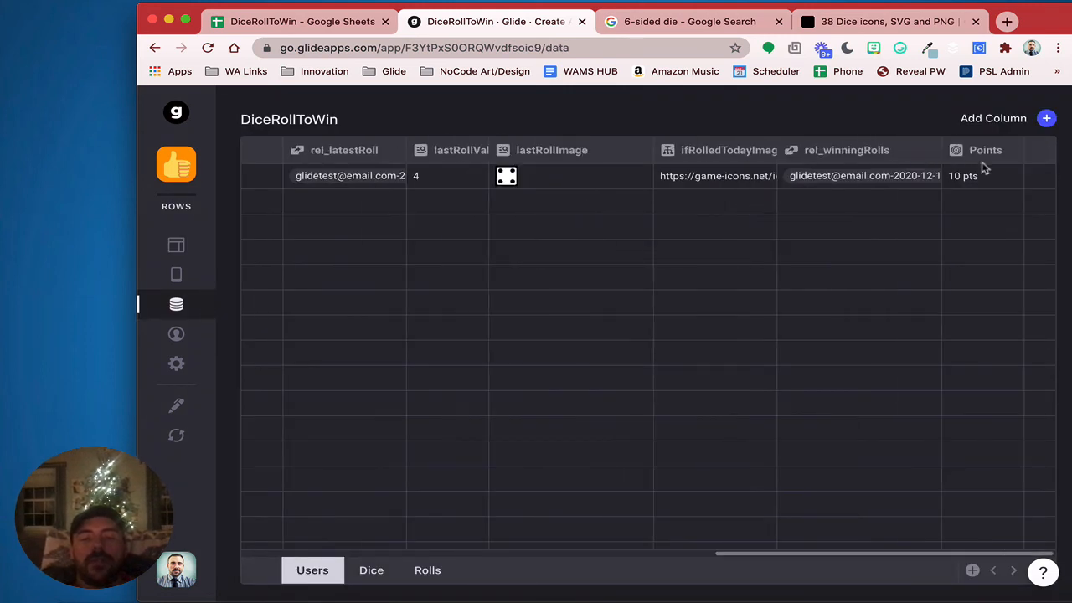
left_click(428, 569)
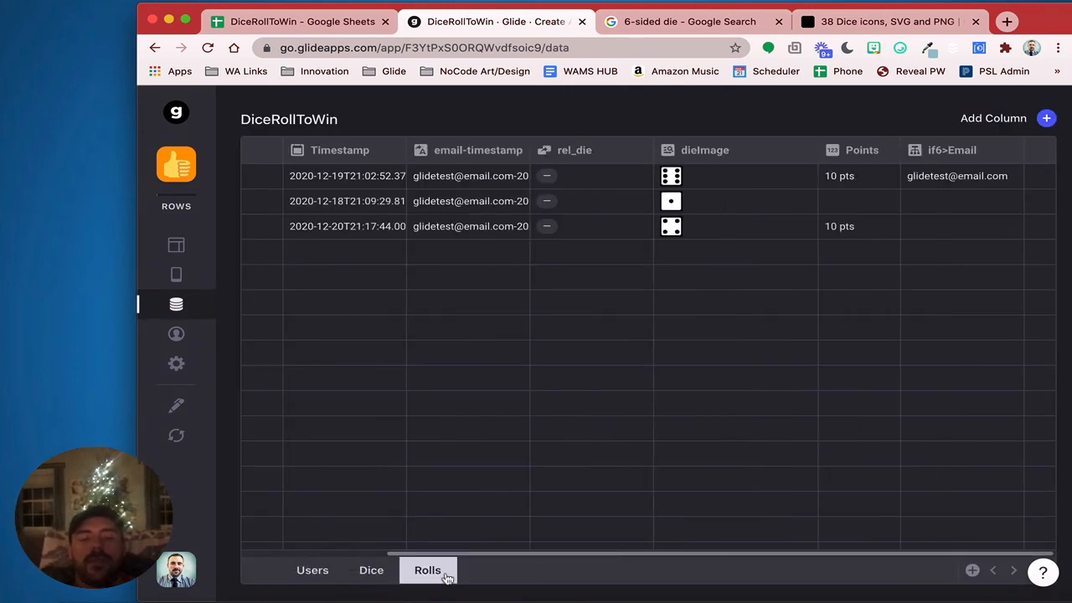
Check the newest roll's die value and points in the Rolls table
left_click(762, 239)
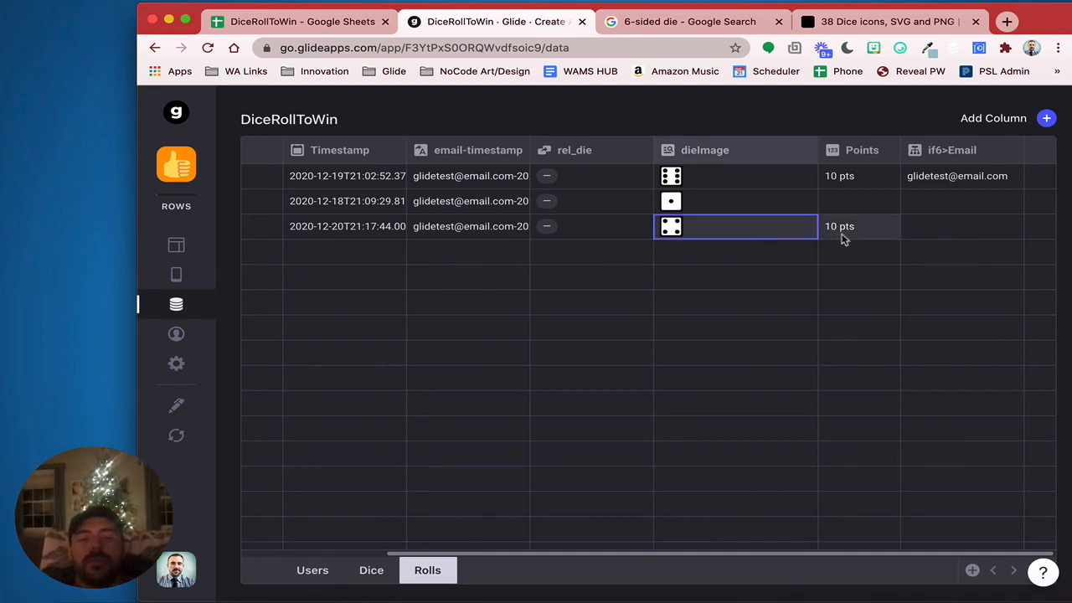
left_click(176, 245)
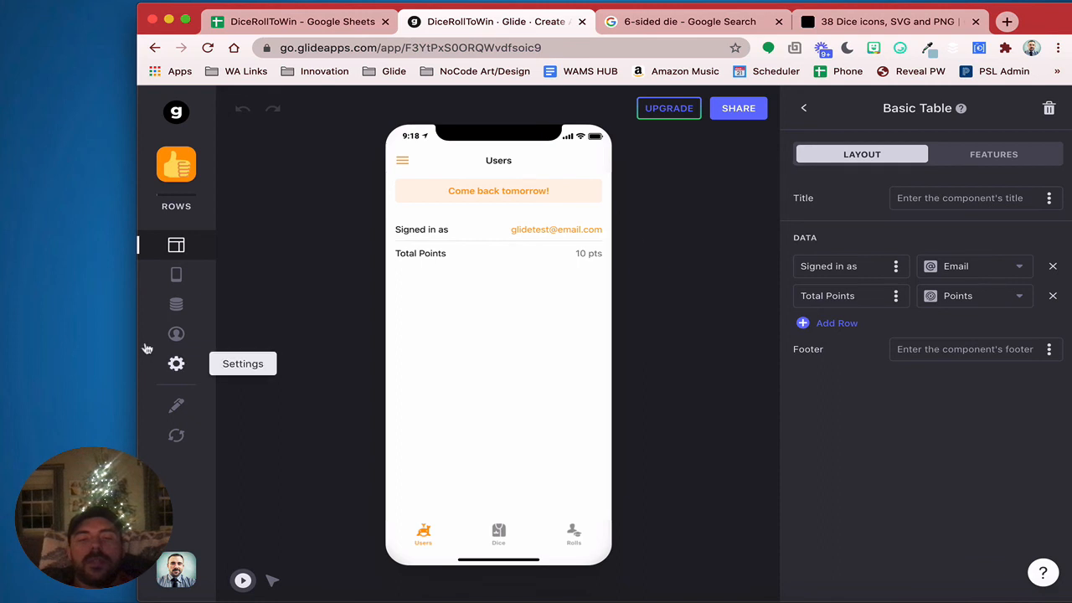
left_click(176, 364)
left_click(175, 304)
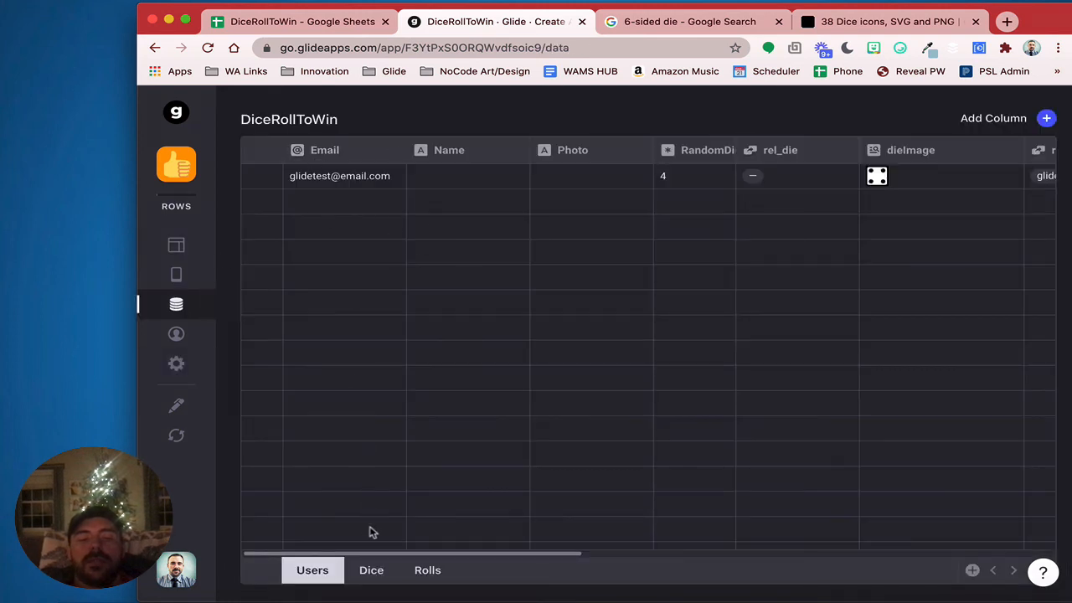
left_click(373, 571)
left_click(428, 570)
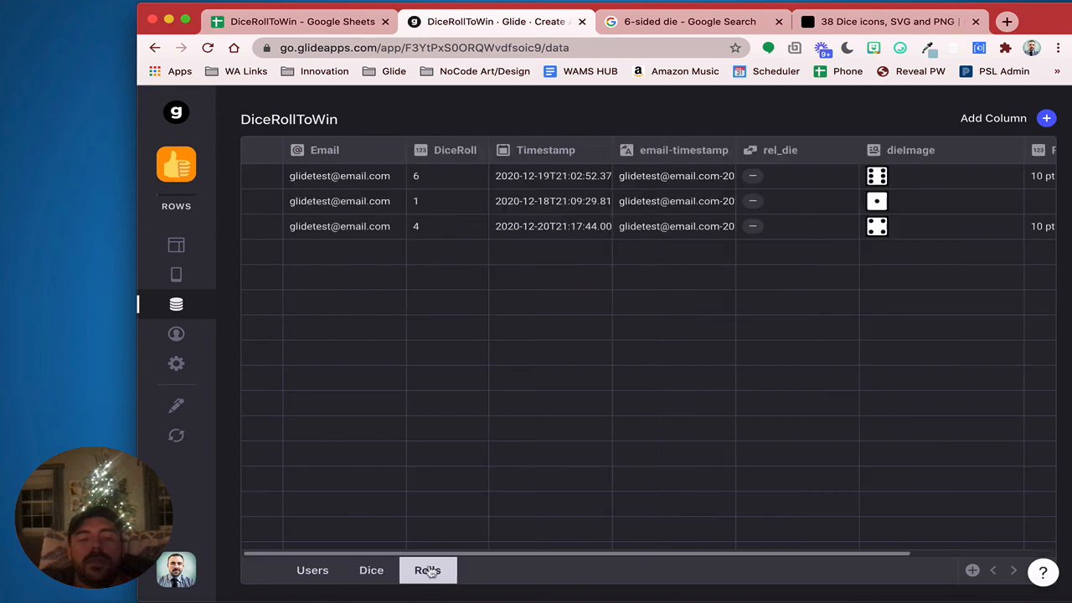
Backdate the third roll's Timestamp to 2020-12-17 and start a new roll in the preview
double_click(539, 233)
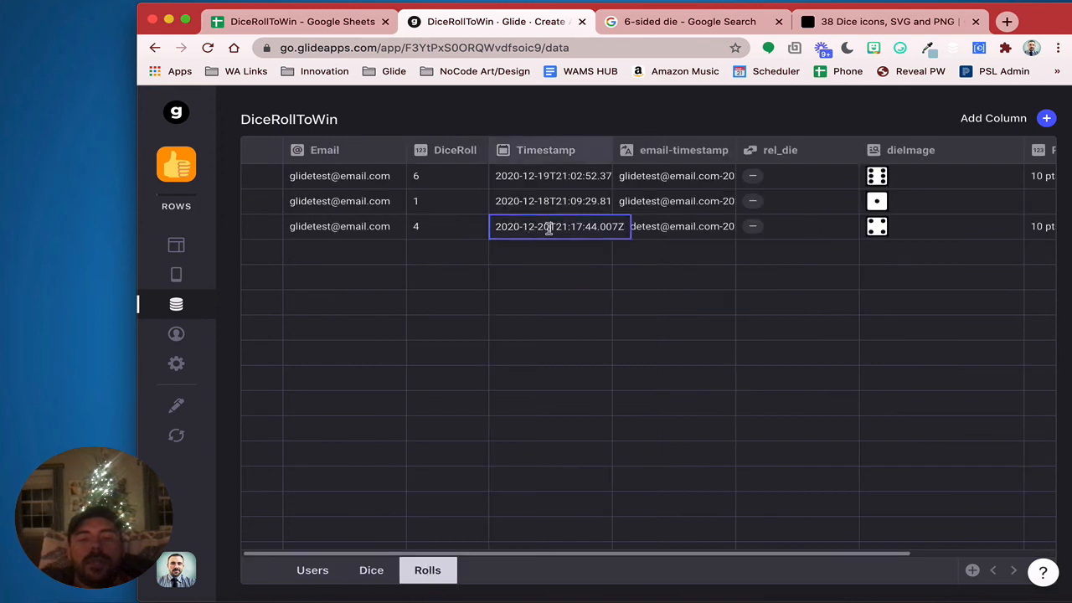
key("BackSpace")
key("BackSpace")
type("17")
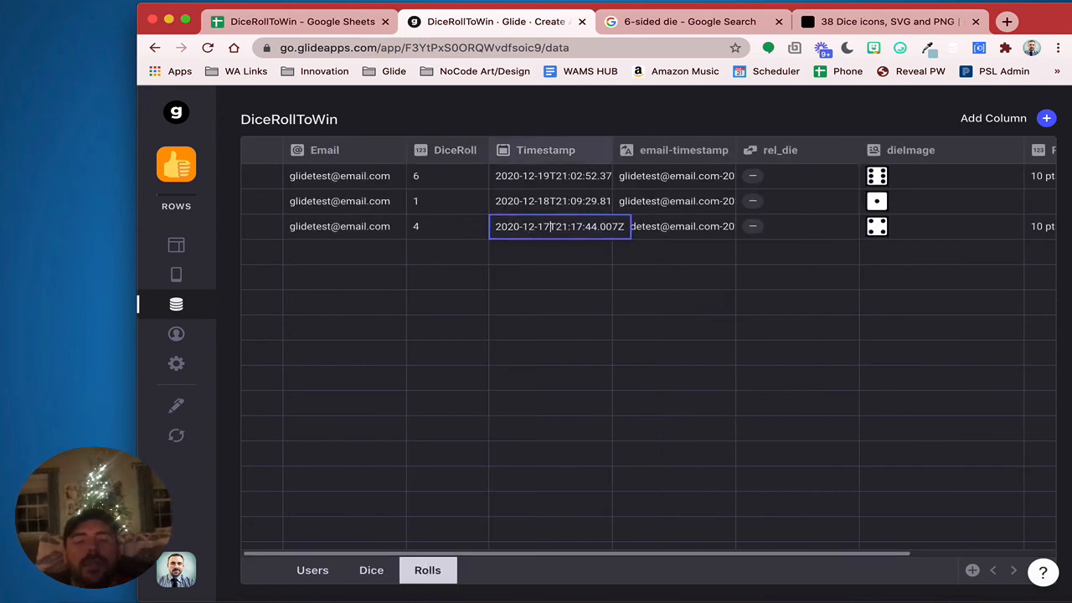
key("Return")
left_click(312, 569)
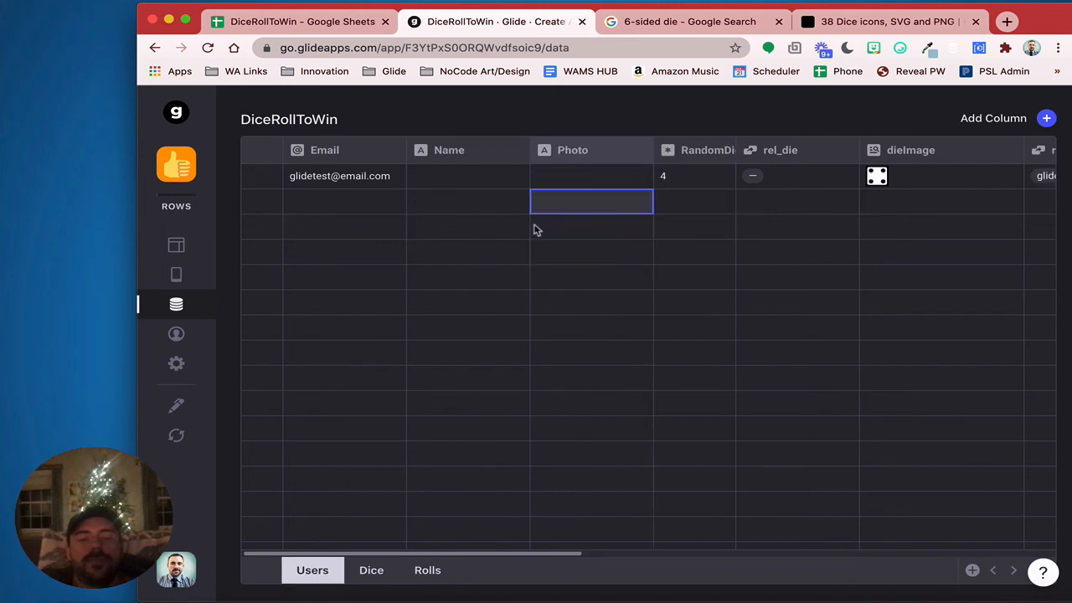
left_click(175, 244)
left_click(503, 191)
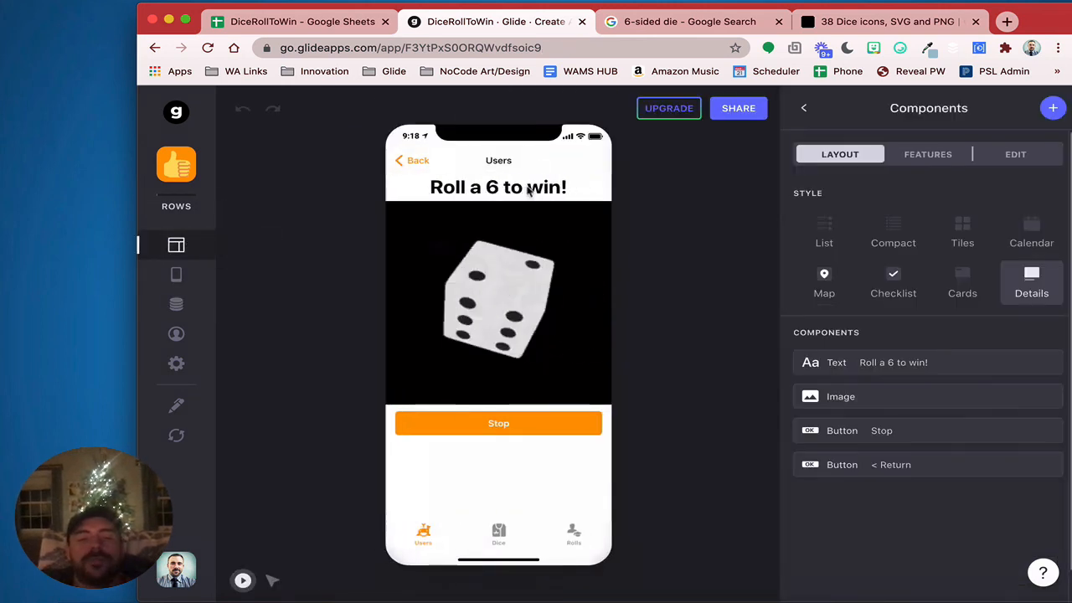
From the Stop button's Features, open the Roll action flow and its lastRollValue equals 6 condition
left_click(932, 439)
left_click(994, 158)
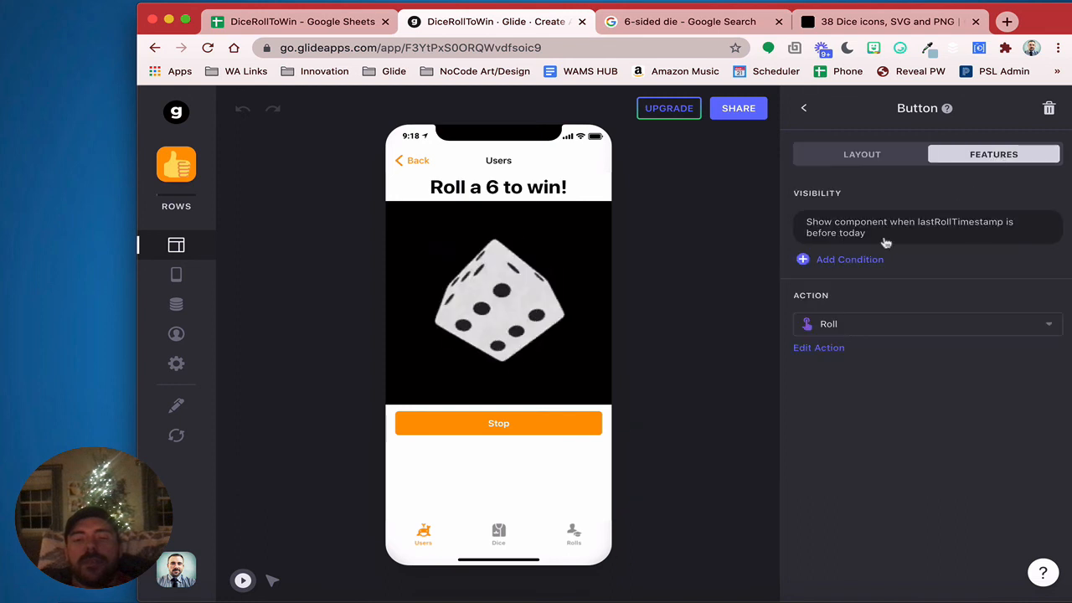
left_click(820, 348)
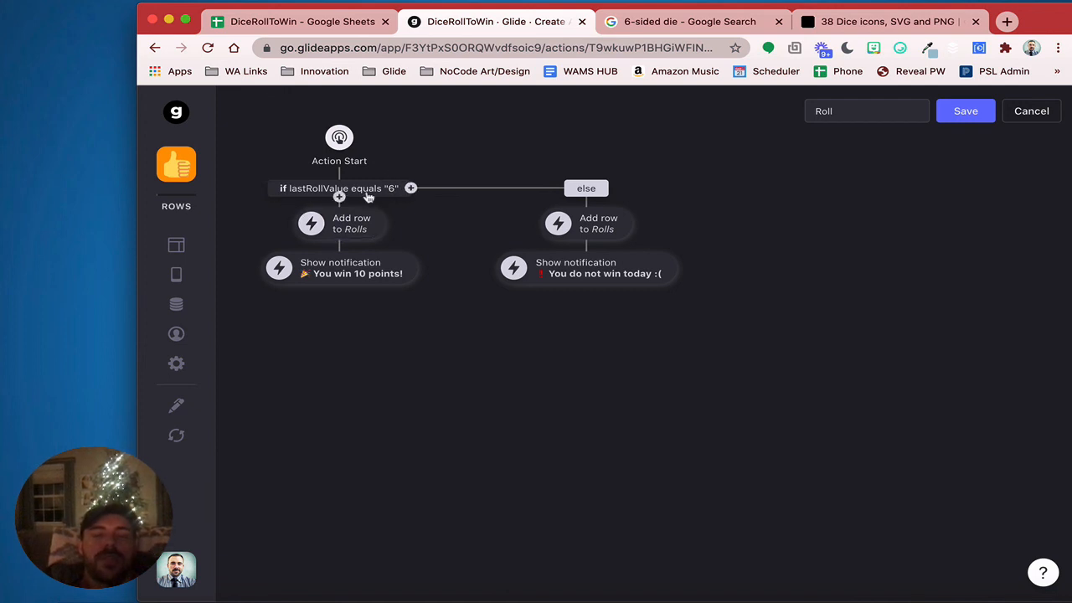
left_click(584, 192)
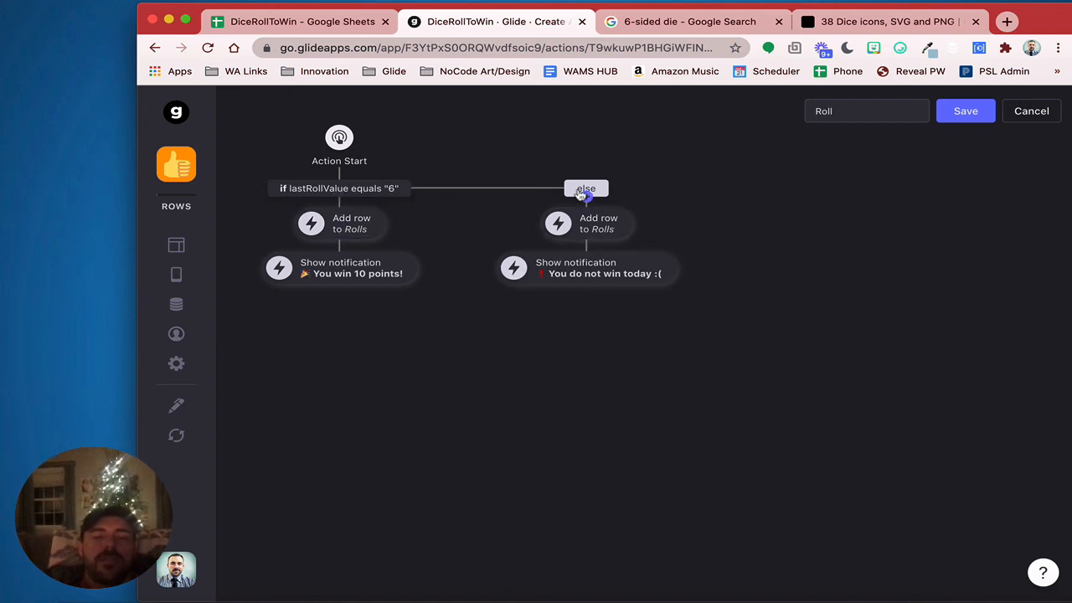
left_click(363, 190)
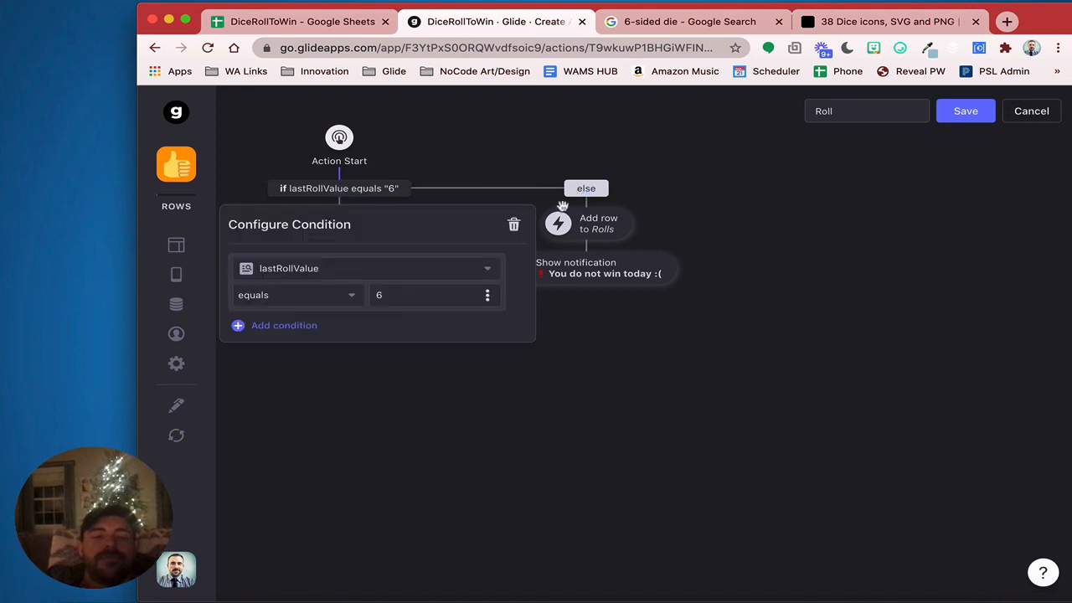
Try deleting the win condition and clearing Add row's Points, then cancel all Roll action edits
left_click(513, 224)
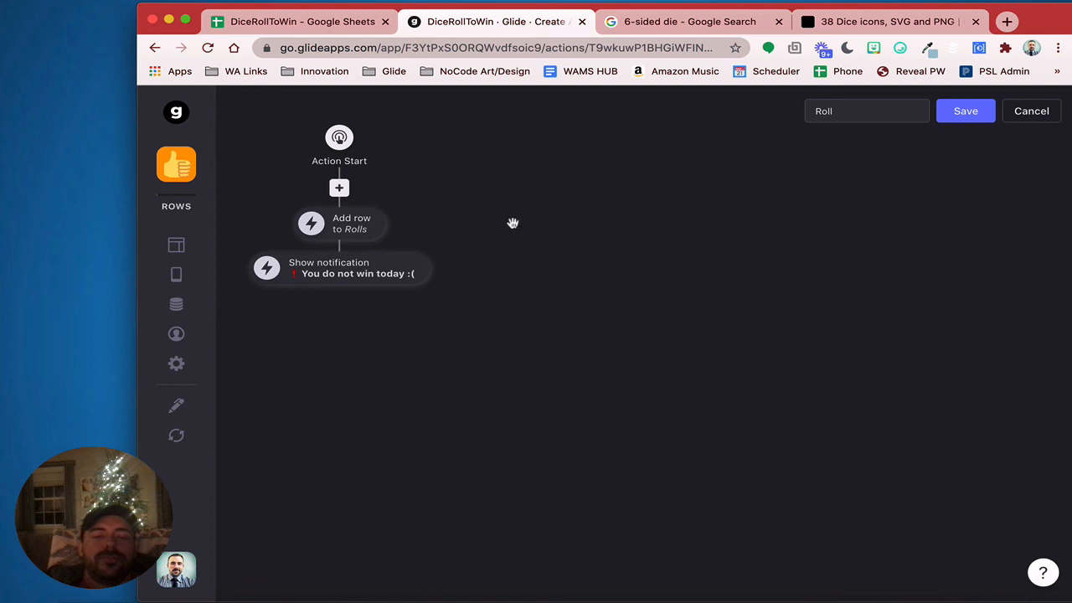
left_click(347, 225)
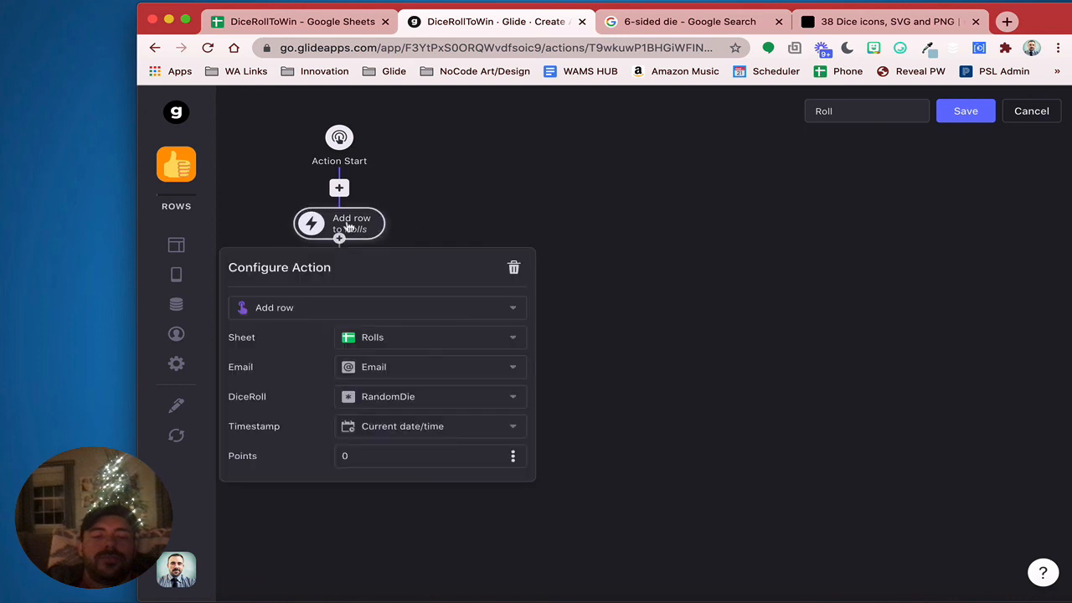
left_click(392, 458)
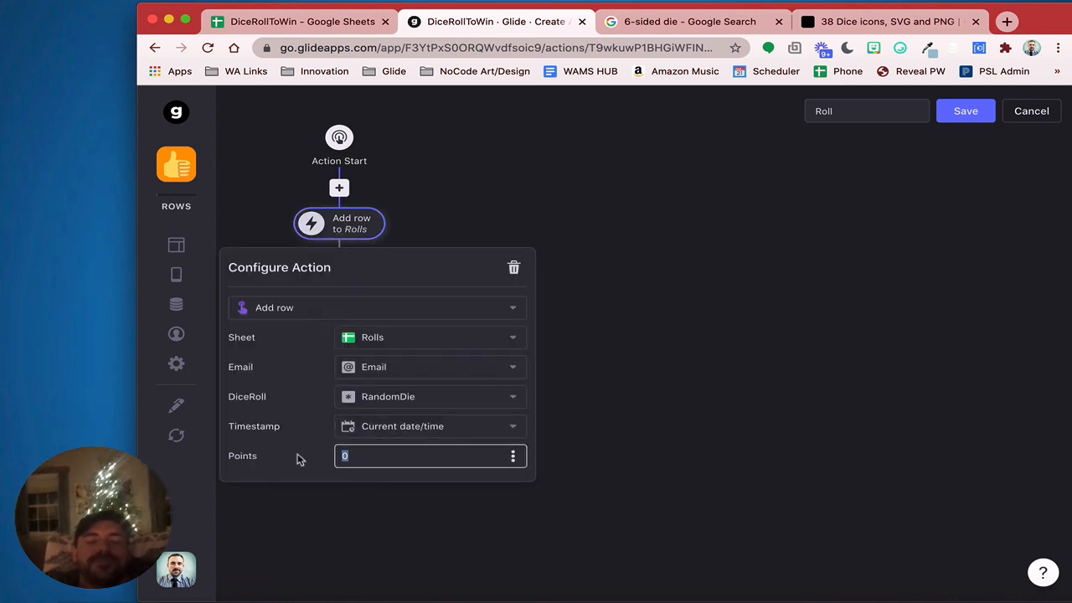
key("BackSpace")
left_click(666, 470)
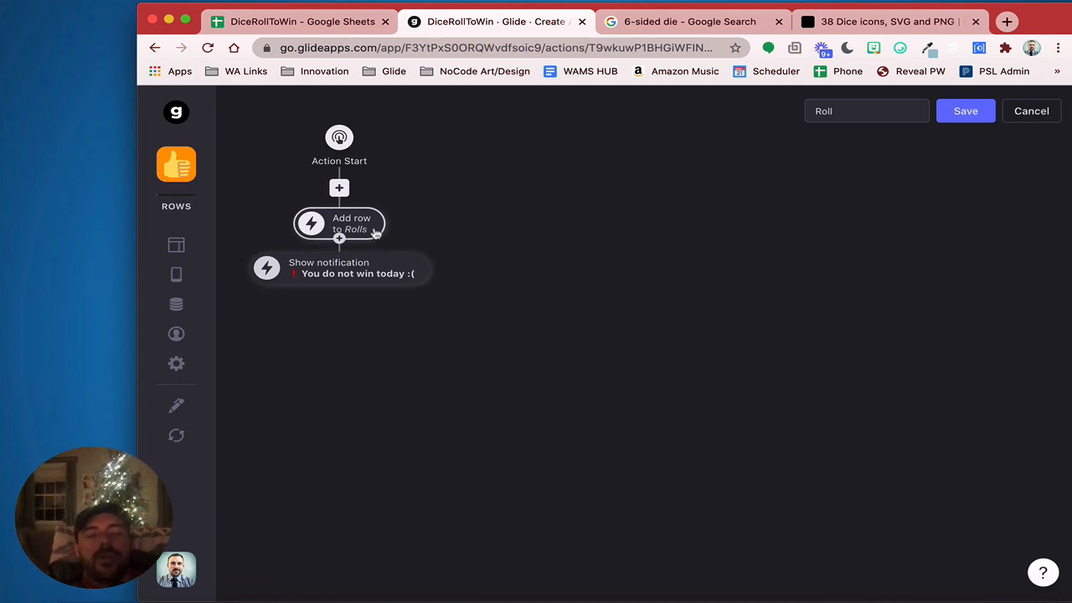
left_click(339, 278)
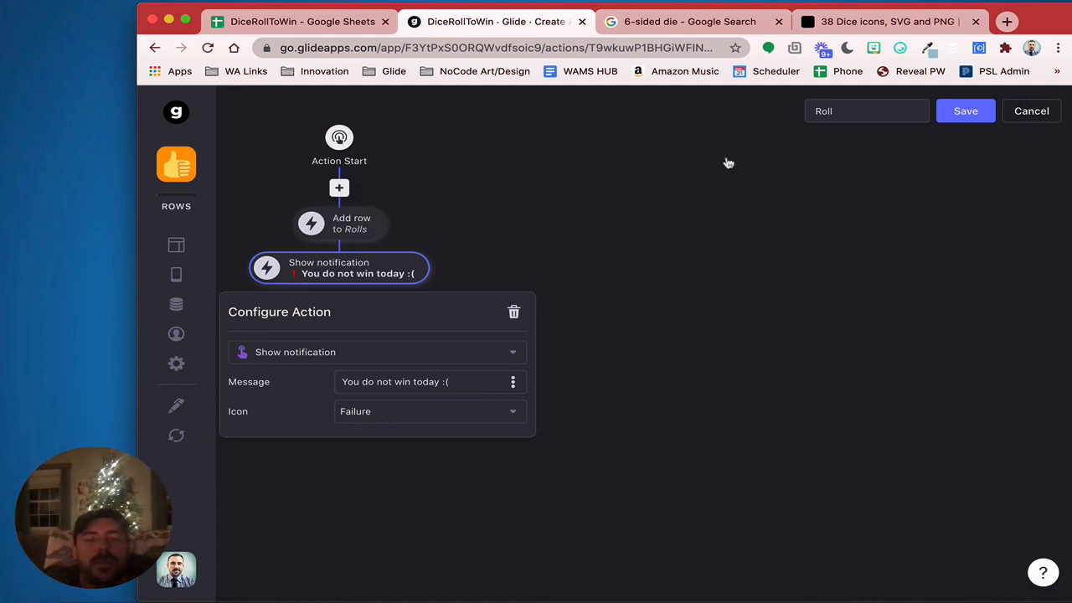
left_click(1036, 117)
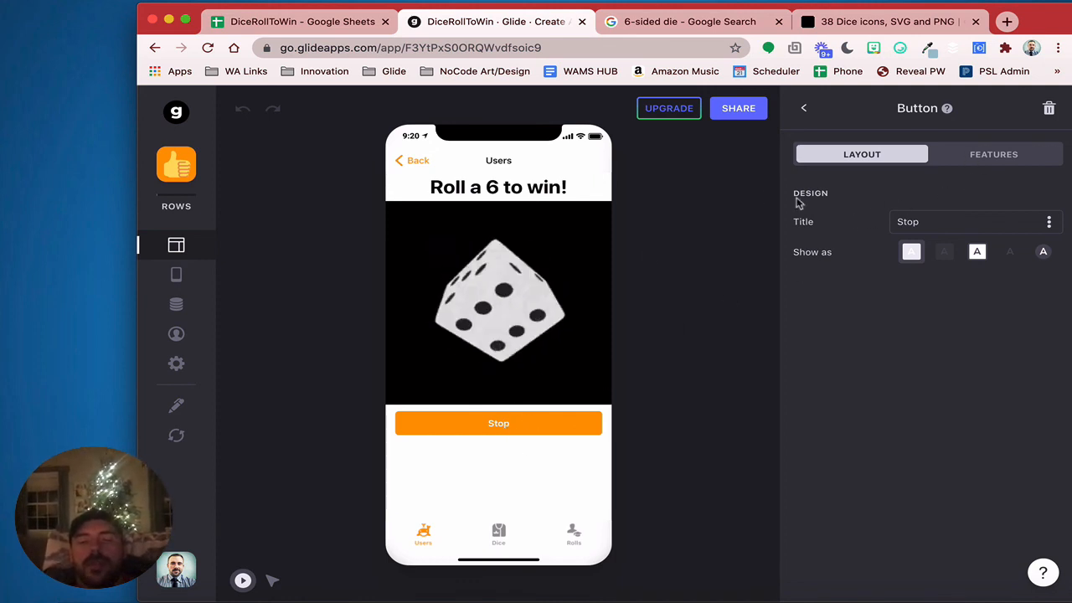
Change the Roll condition's column from lastRollValue to RandomDie (equals 6) and save the action
left_click(965, 154)
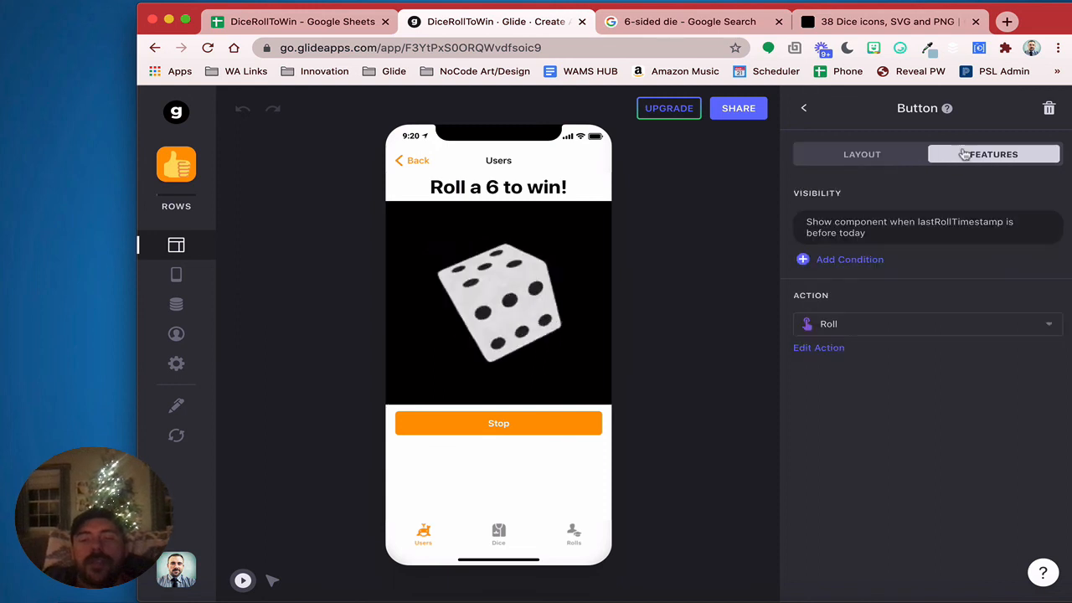
left_click(850, 226)
left_click(825, 365)
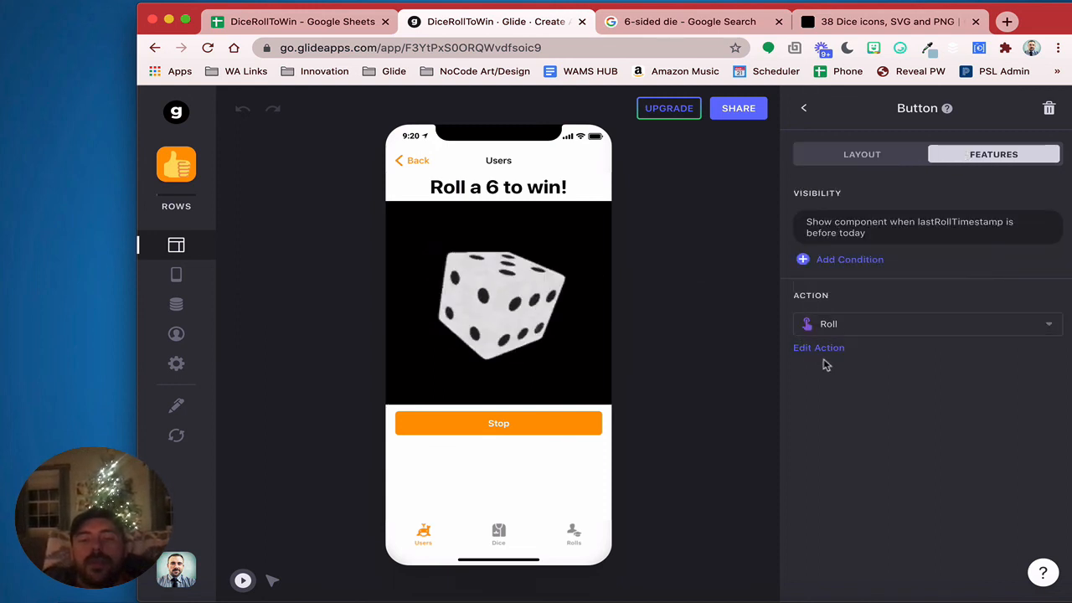
left_click(825, 349)
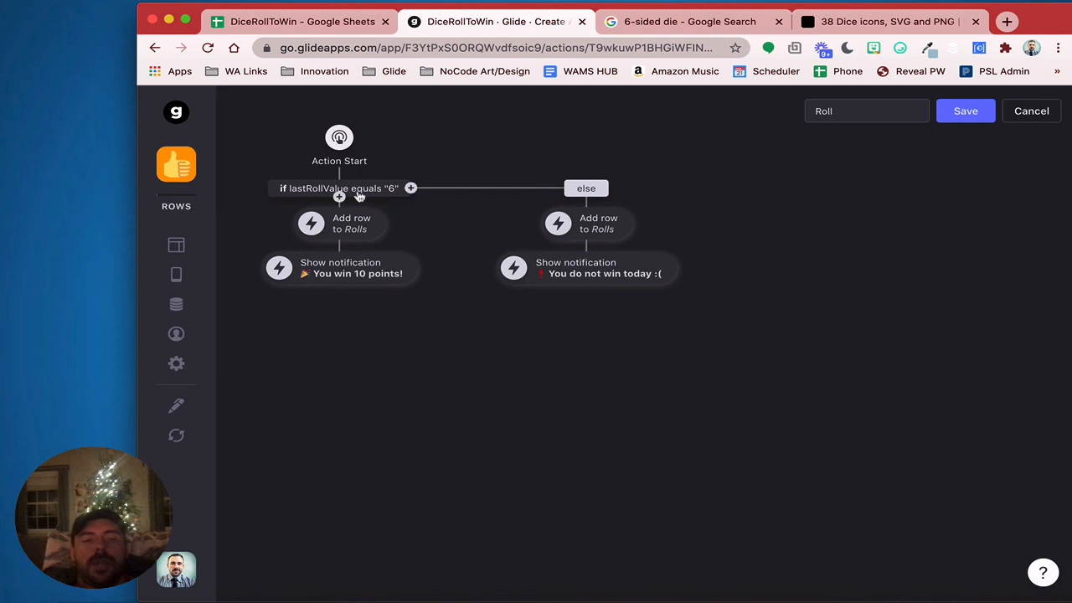
left_click(356, 192)
left_click(316, 272)
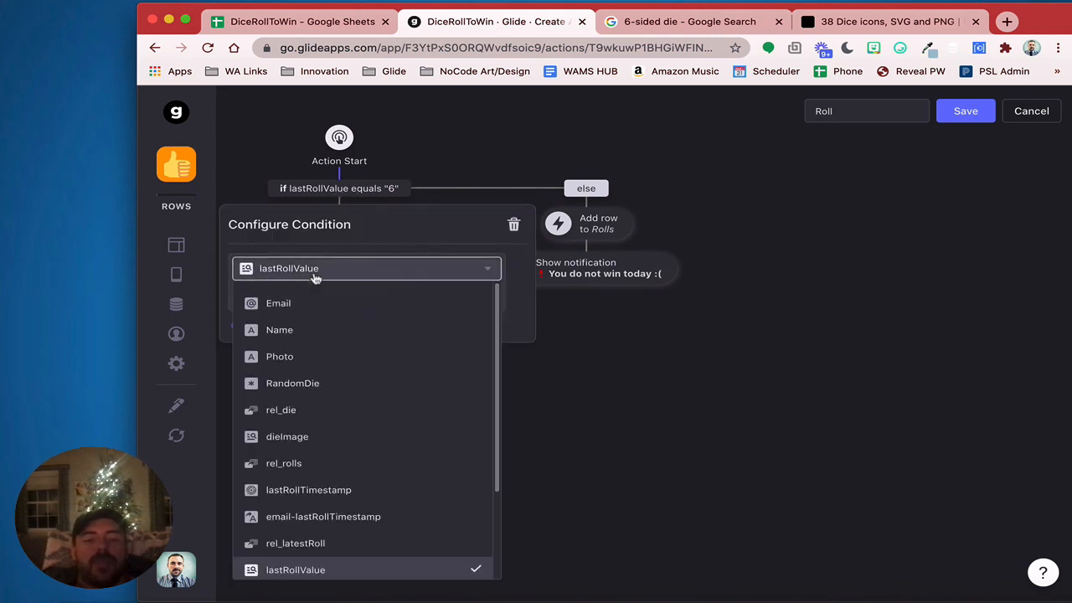
left_click(301, 384)
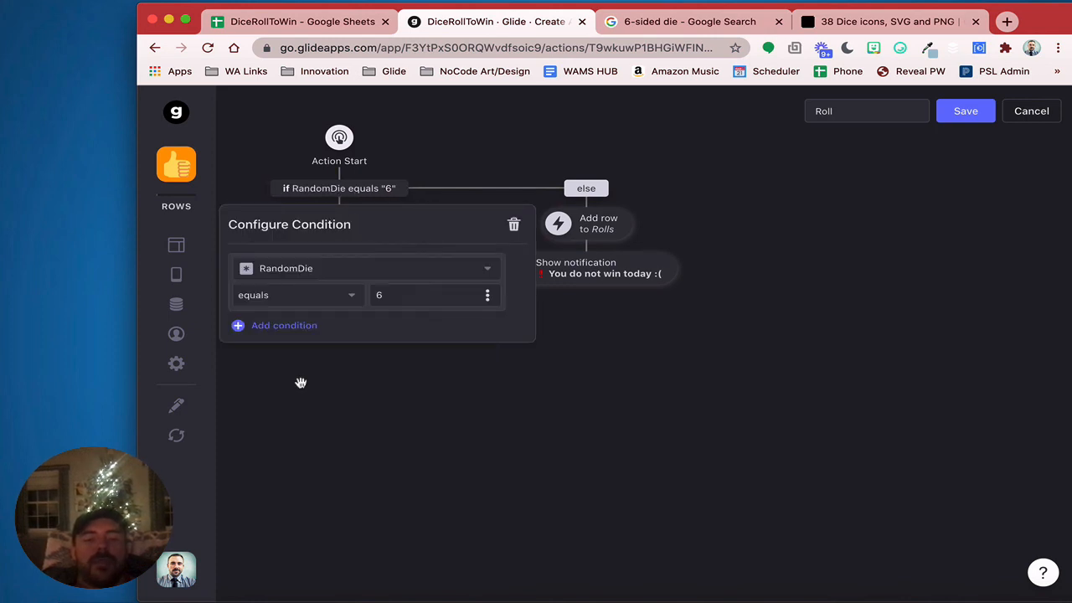
left_click(378, 406)
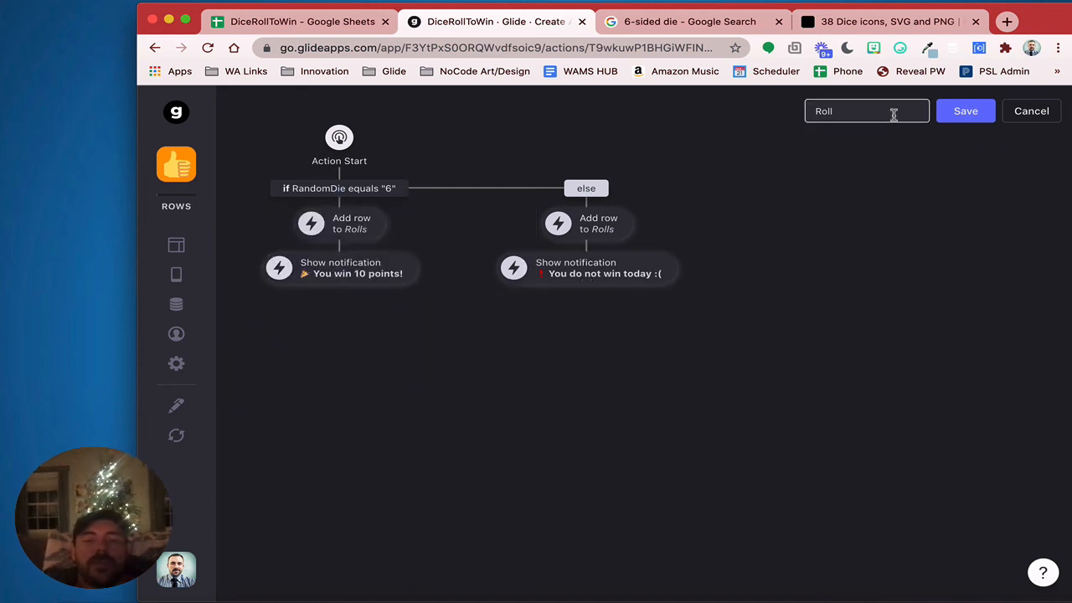
left_click(945, 120)
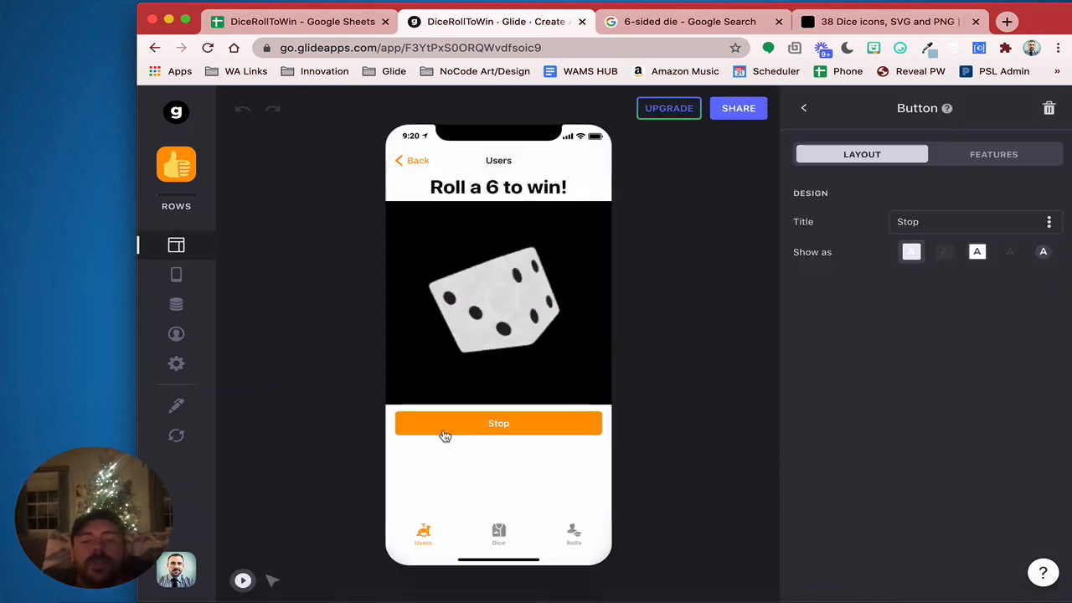
Finish the preview roll, then backdate the row 4 Timestamp in the Rolls sheet
left_click(500, 432)
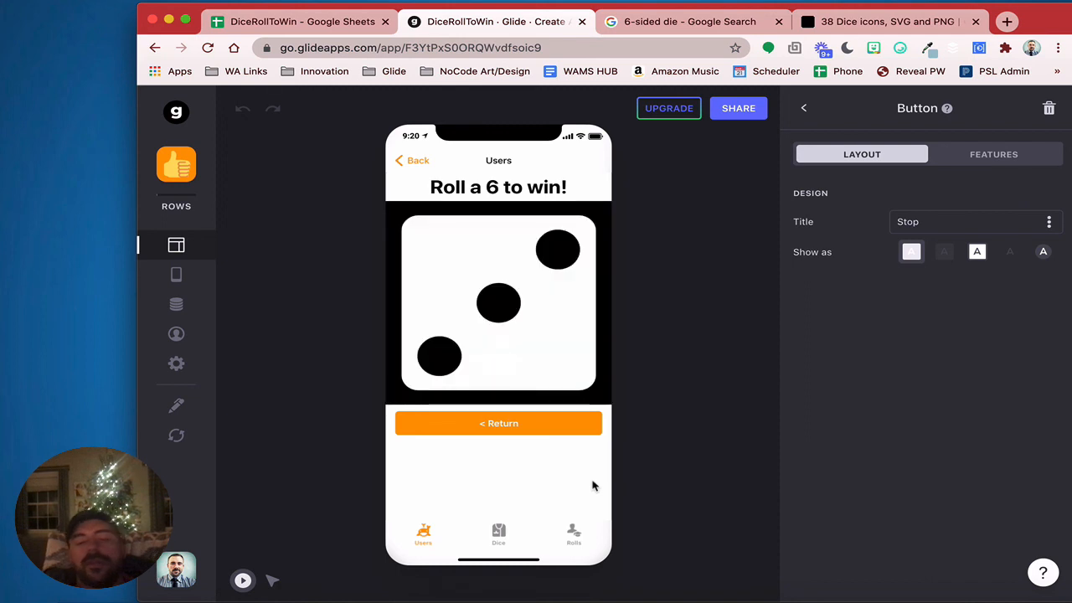
left_click(515, 422)
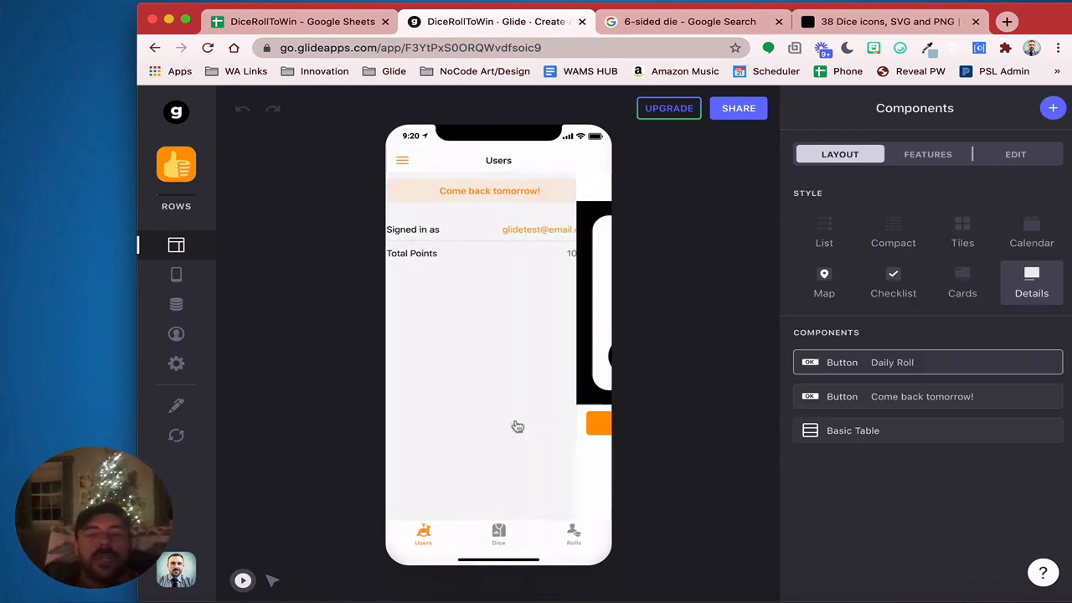
left_click(176, 304)
left_click(367, 576)
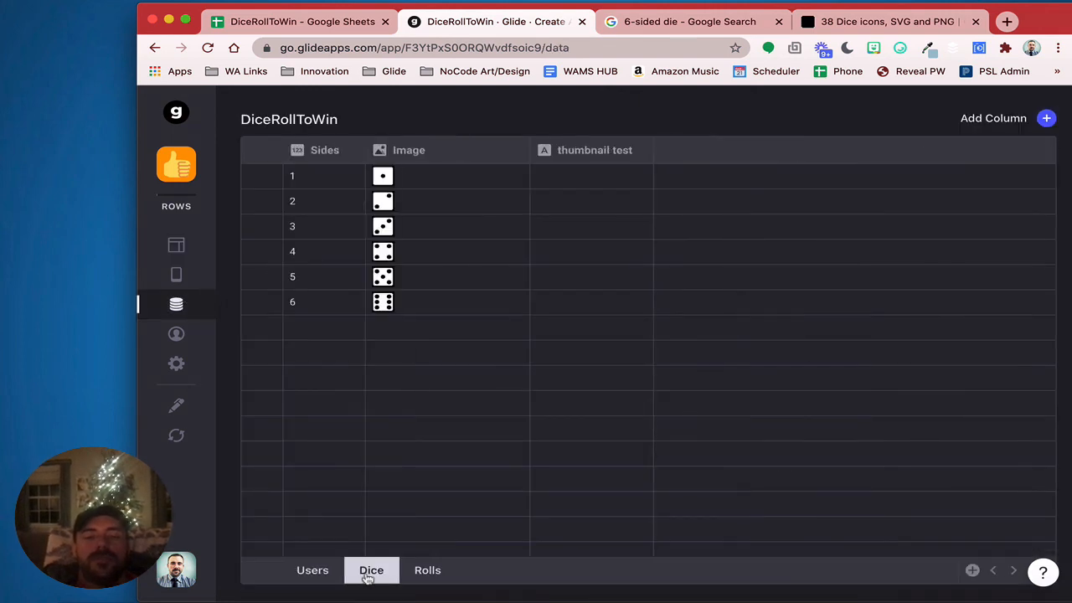
left_click(427, 571)
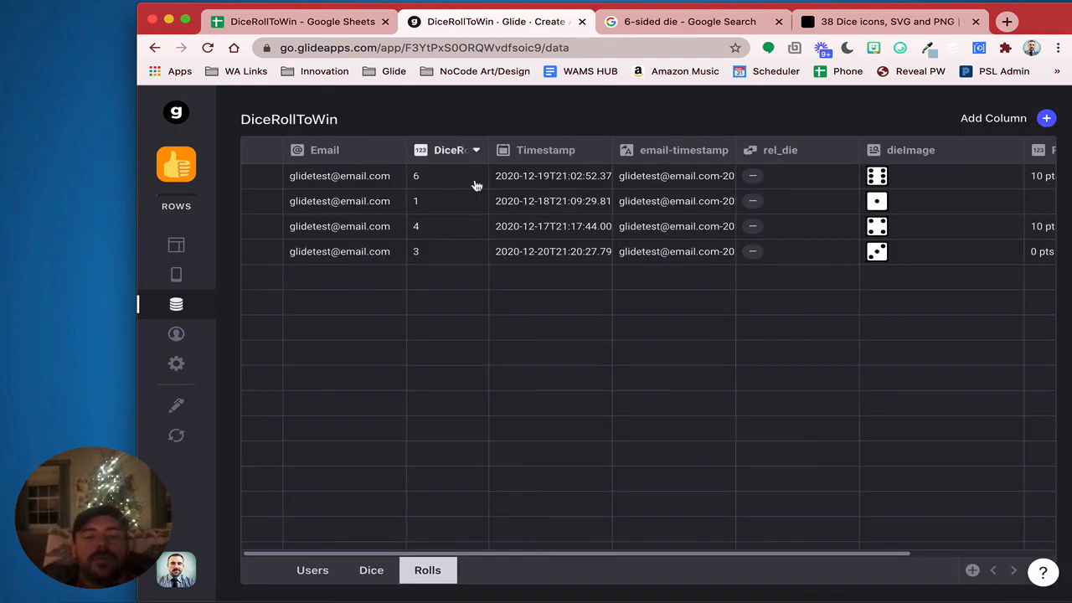
left_click(528, 253)
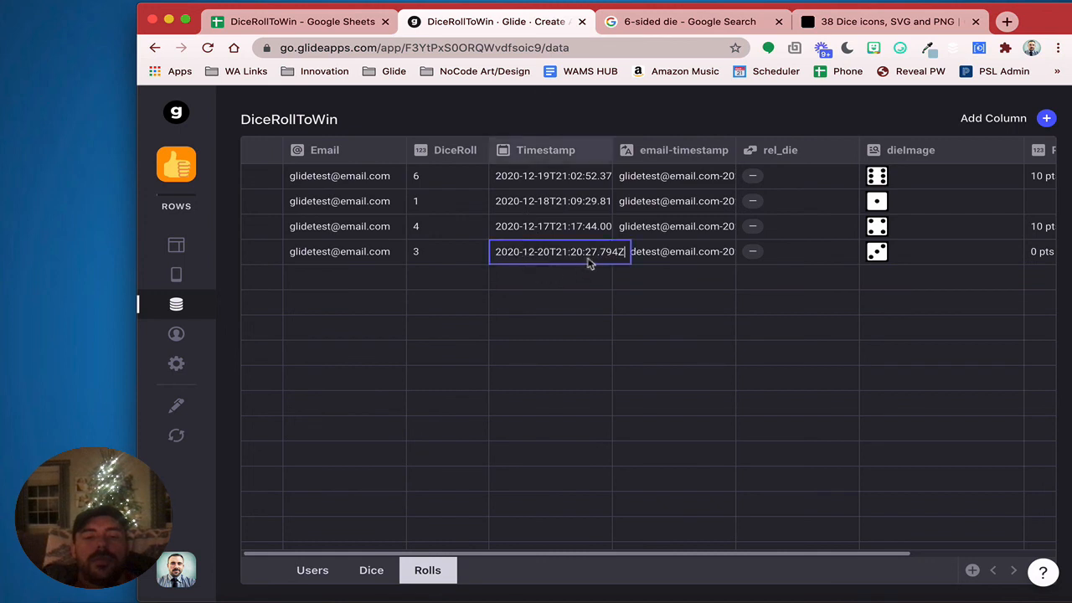
double_click(543, 252)
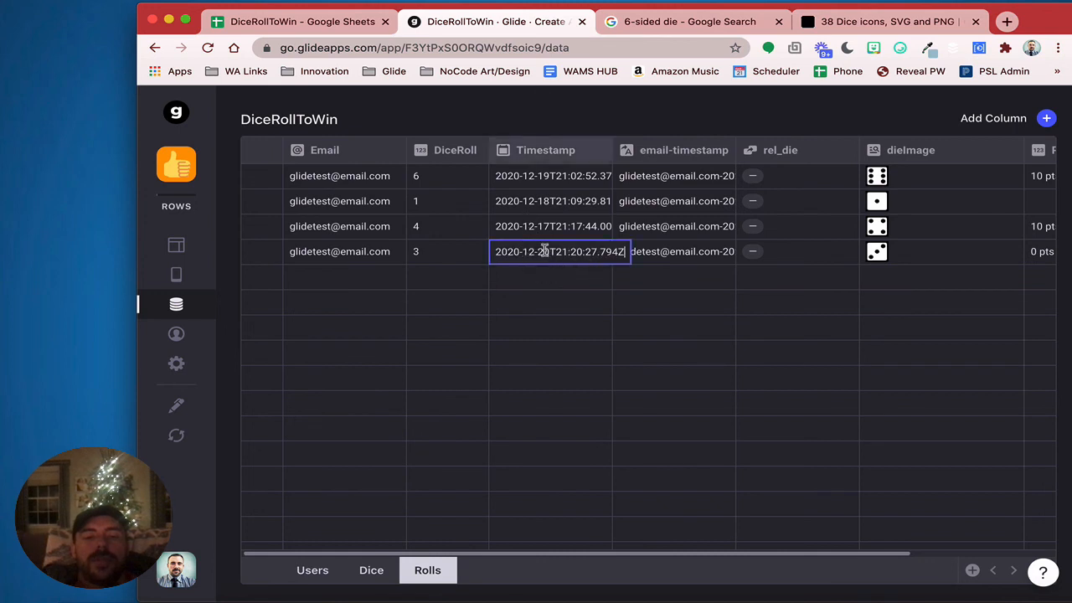
left_click(555, 323)
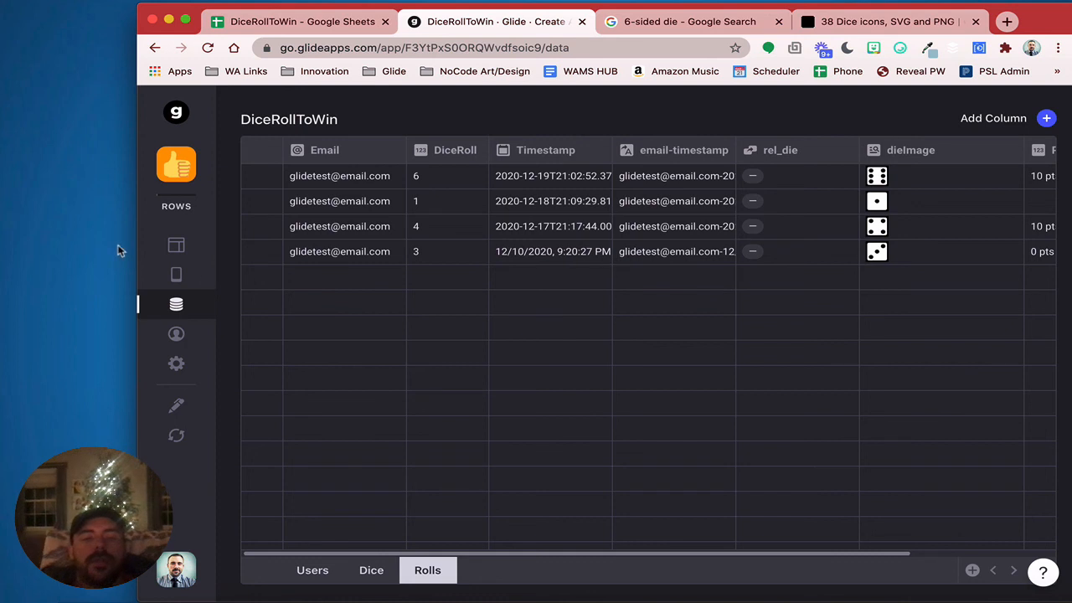
Roll the die again in the app preview
left_click(198, 252)
left_click(481, 197)
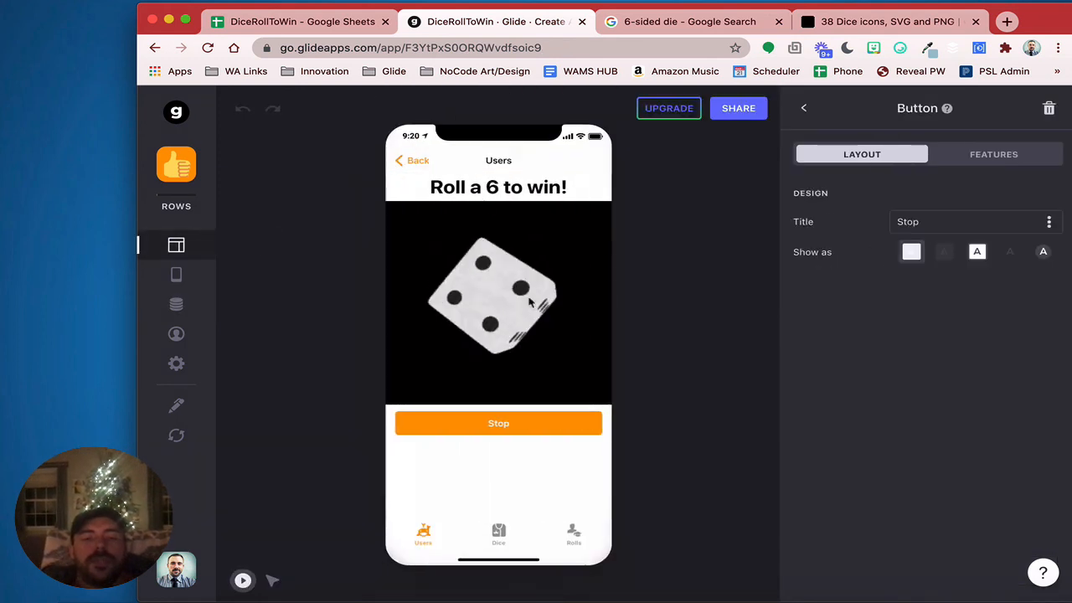
left_click(529, 425)
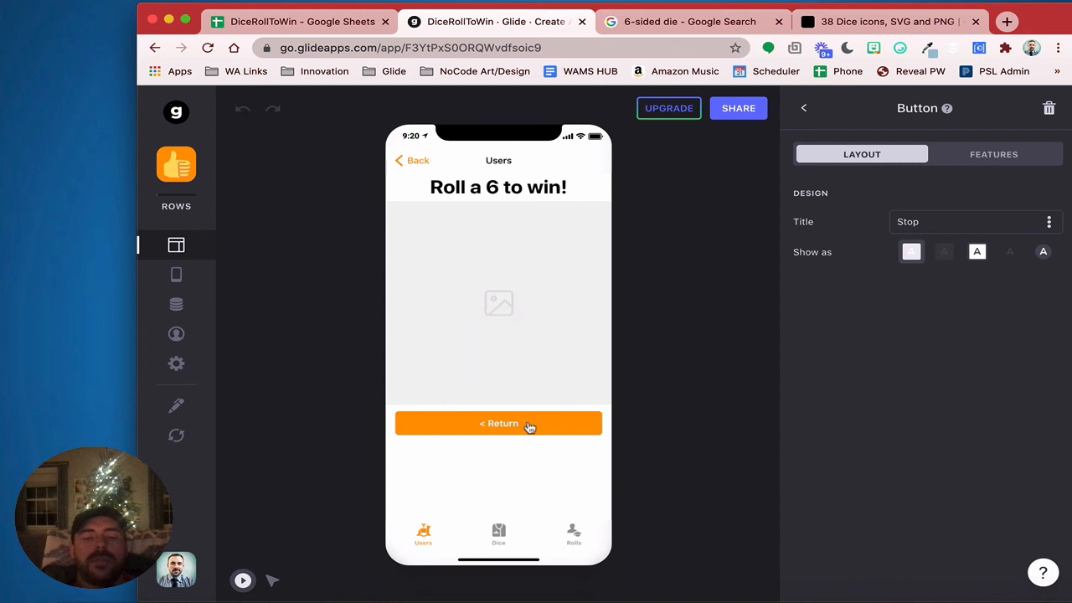
left_click(177, 306)
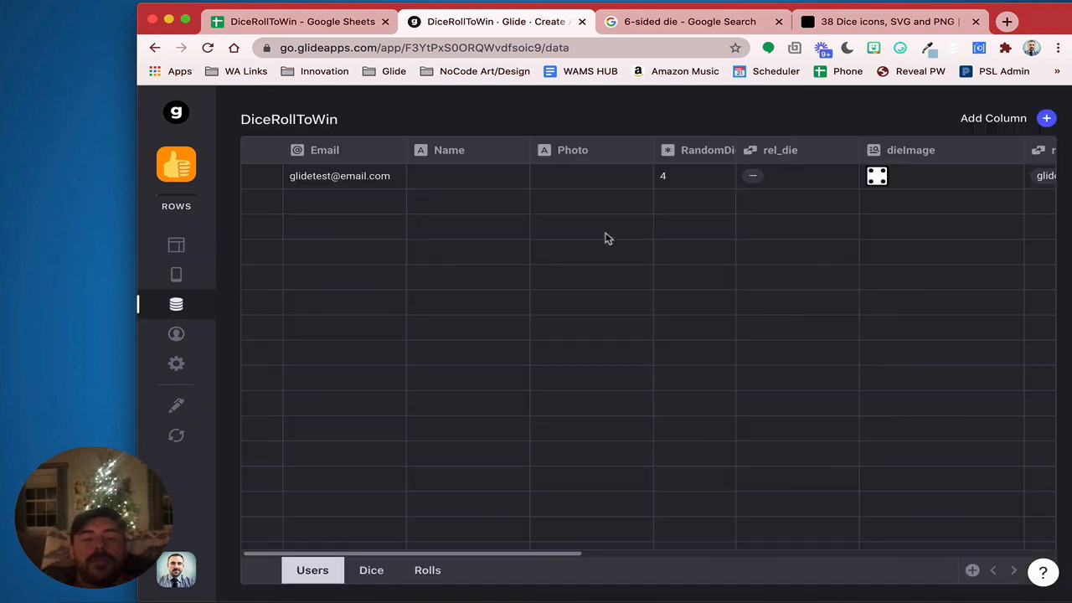
left_click(371, 570)
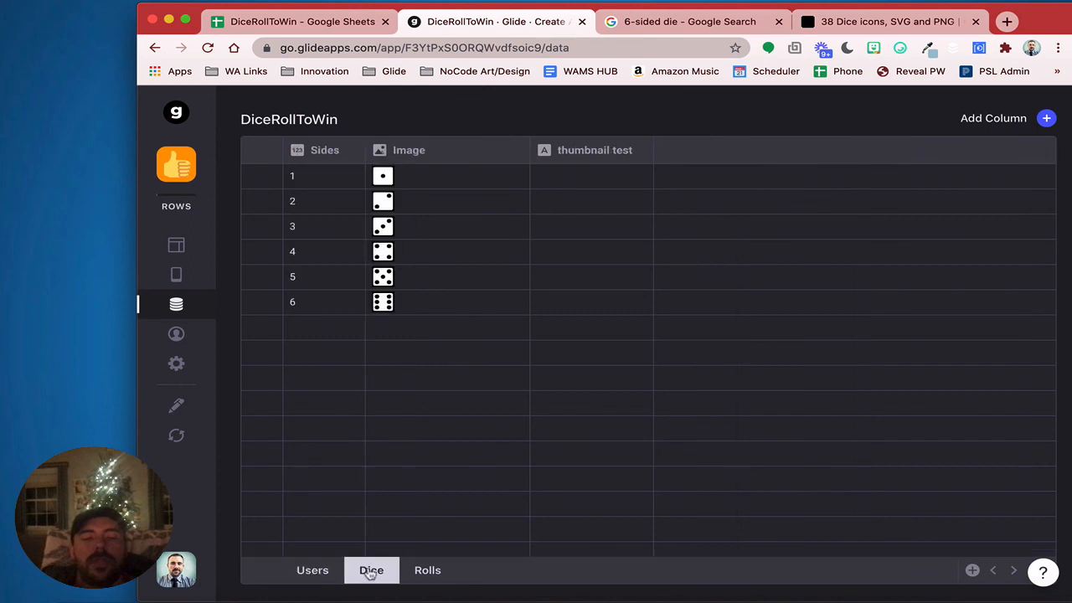
left_click(437, 574)
double_click(550, 286)
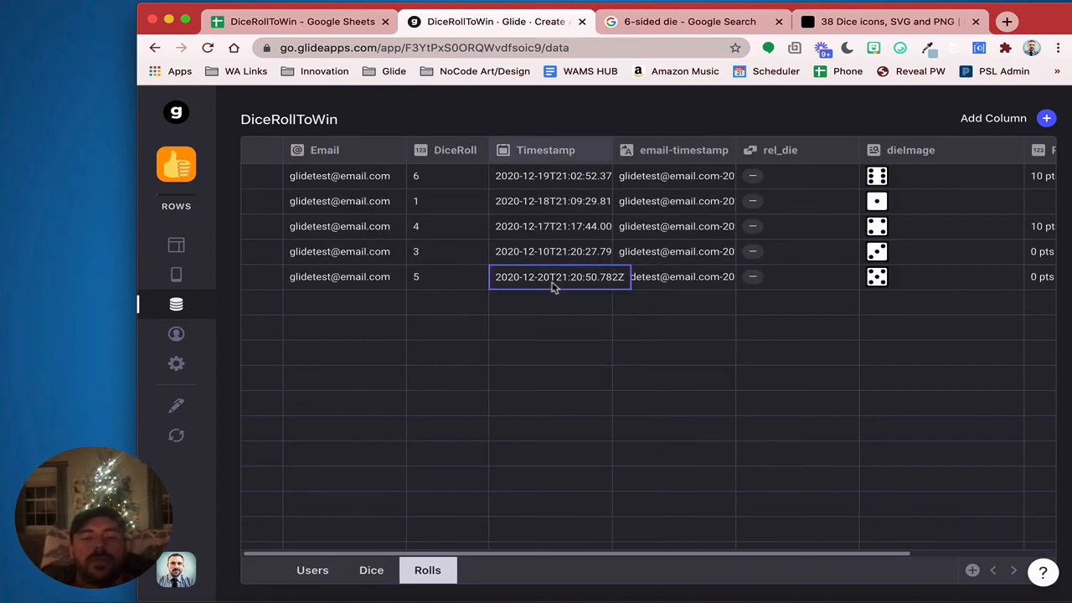
double_click(548, 285)
left_click(548, 287)
double_click(547, 276)
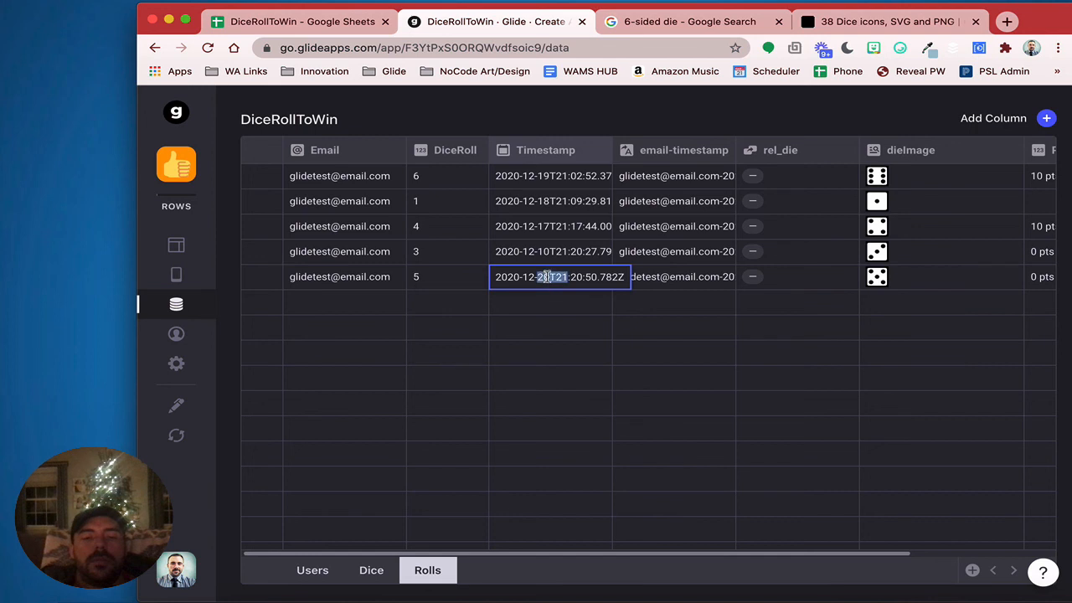
left_click(548, 280)
key("BackSpace")
key("BackSpace")
type("10")
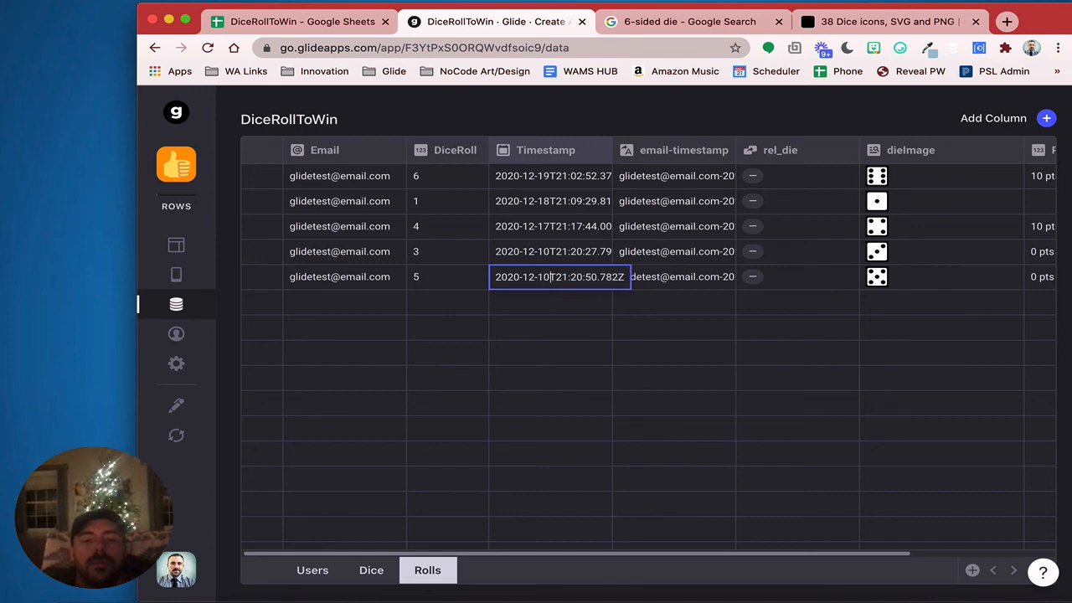
left_click(548, 323)
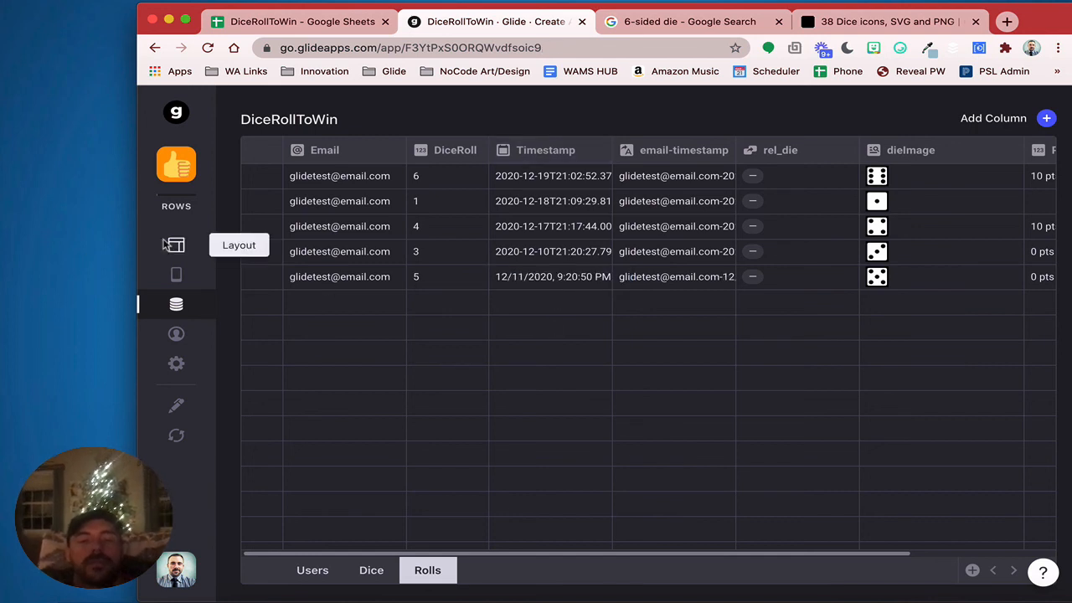
left_click(176, 245)
left_click(505, 426)
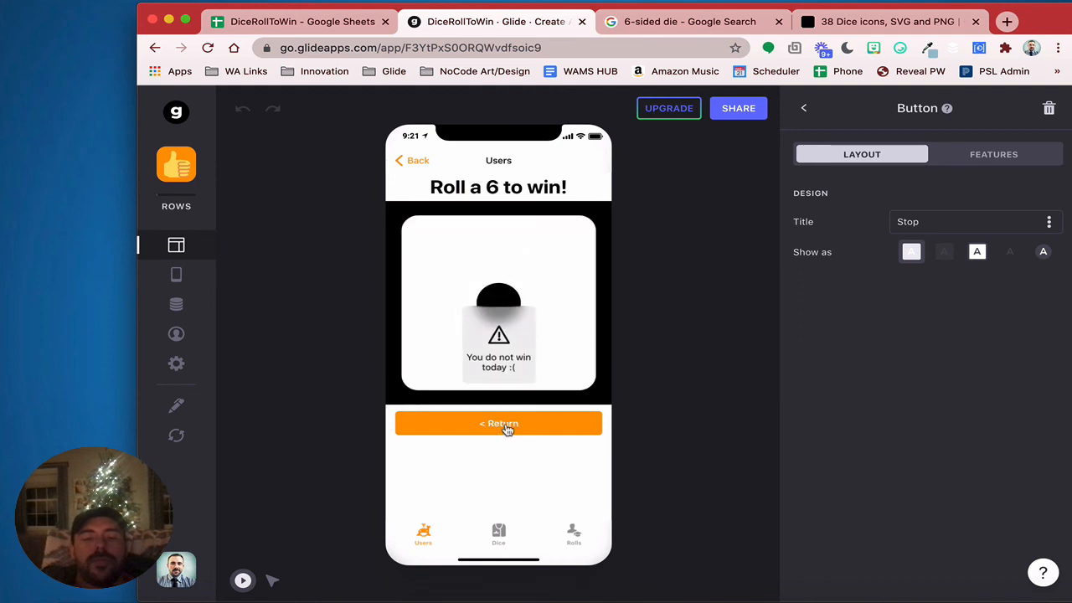
Return to the Users screen, visit the Dice tab, and come back to Users showing 10 pts
left_click(531, 431)
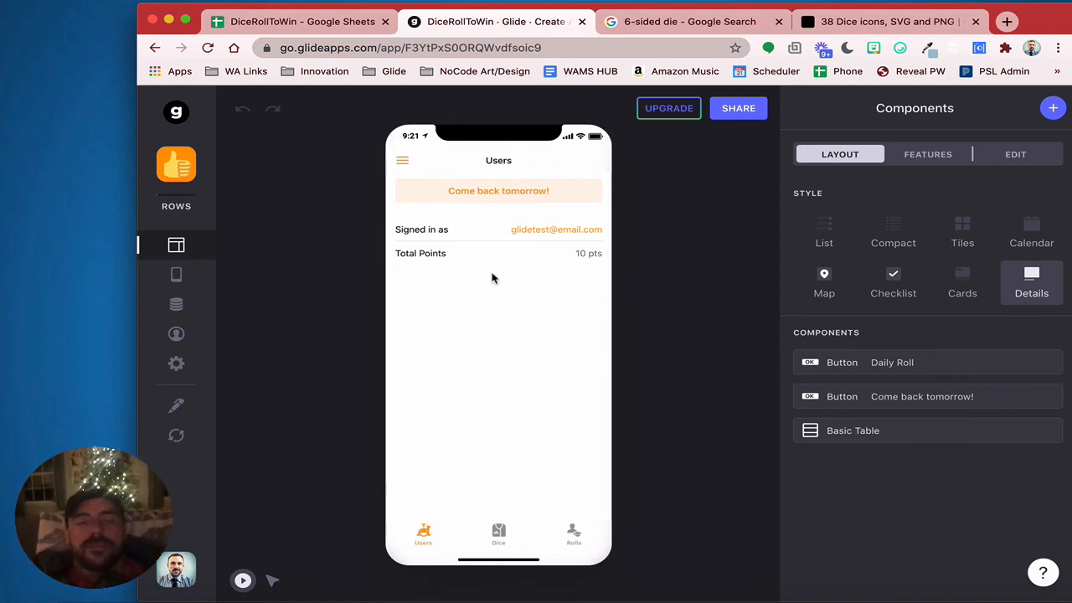
left_click(498, 531)
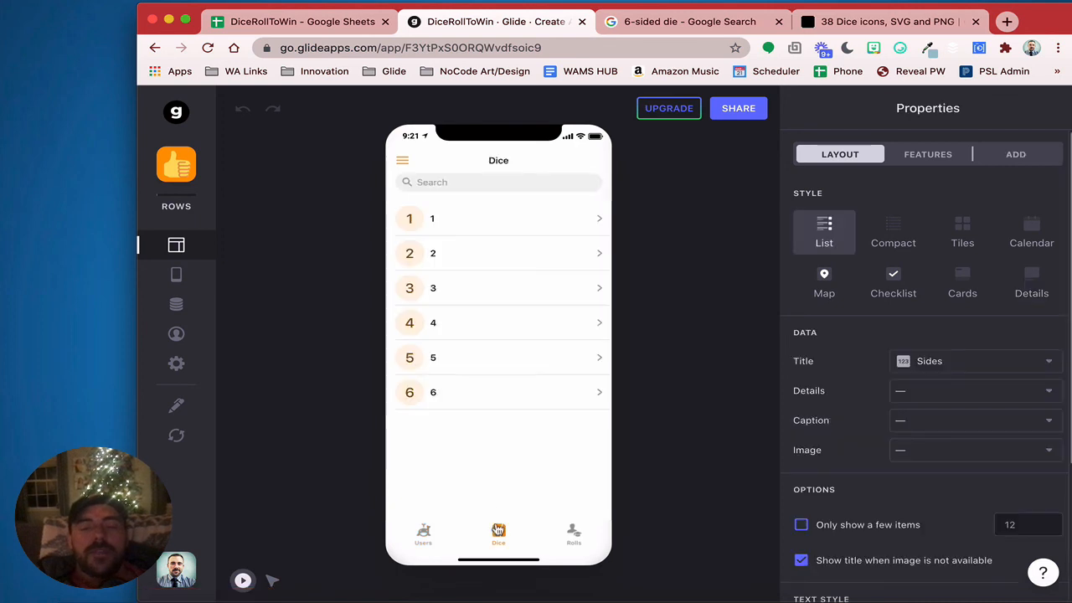
left_click(442, 543)
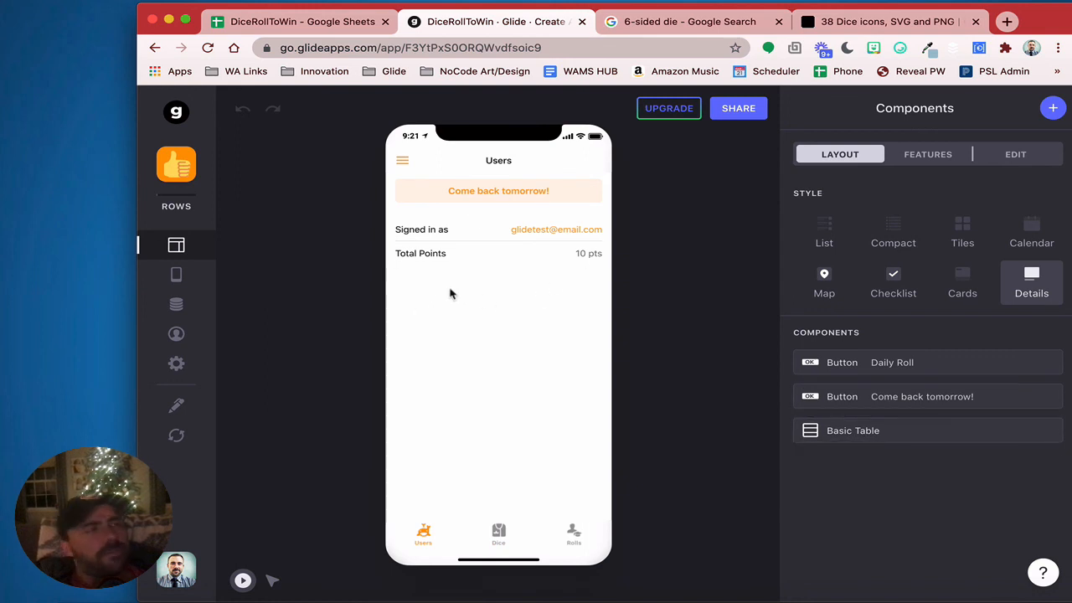